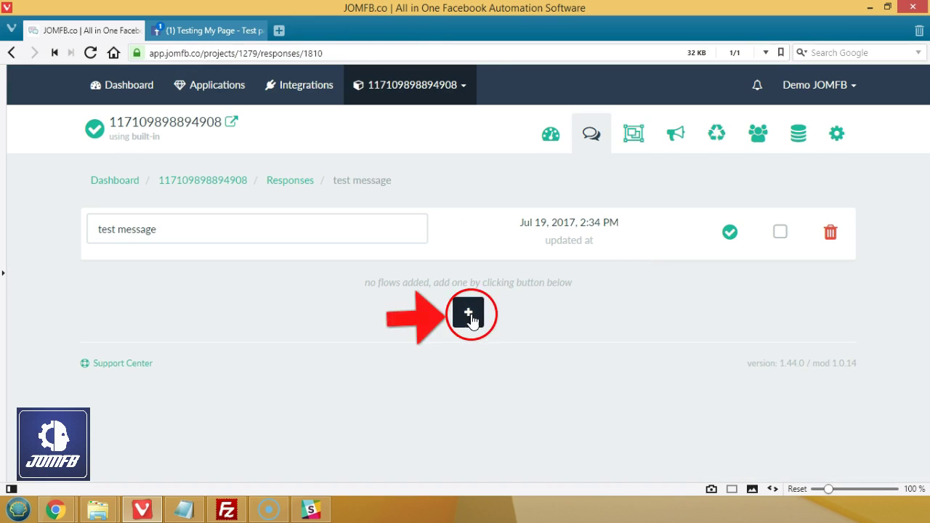
- Add a flow to the "test message" response and set its user message to "hi"
{"action": "left_click", "coordinate": [471, 320]}
{"action": "scroll", "coordinate": [470, 320], "scroll_direction": "down", "scroll_amount": 1}
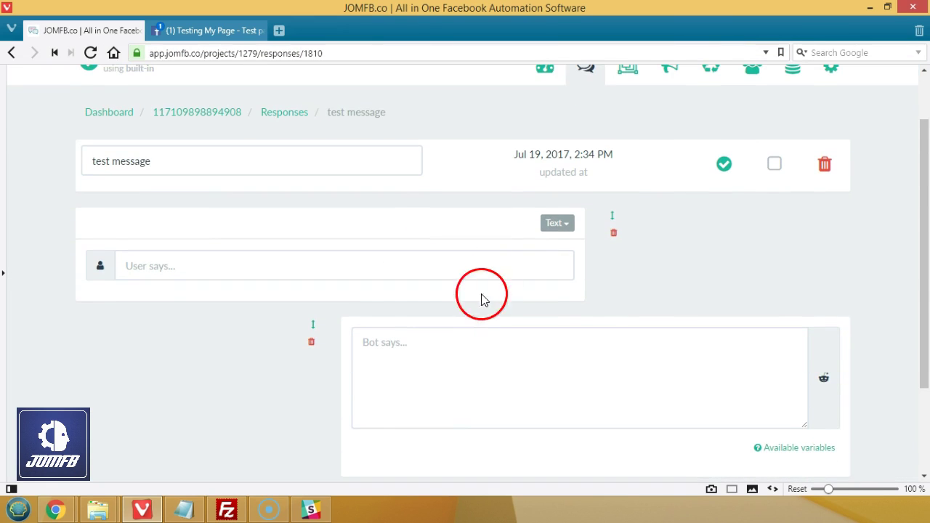
{"action": "left_click", "coordinate": [502, 262]}
{"action": "type", "text": "hi"}
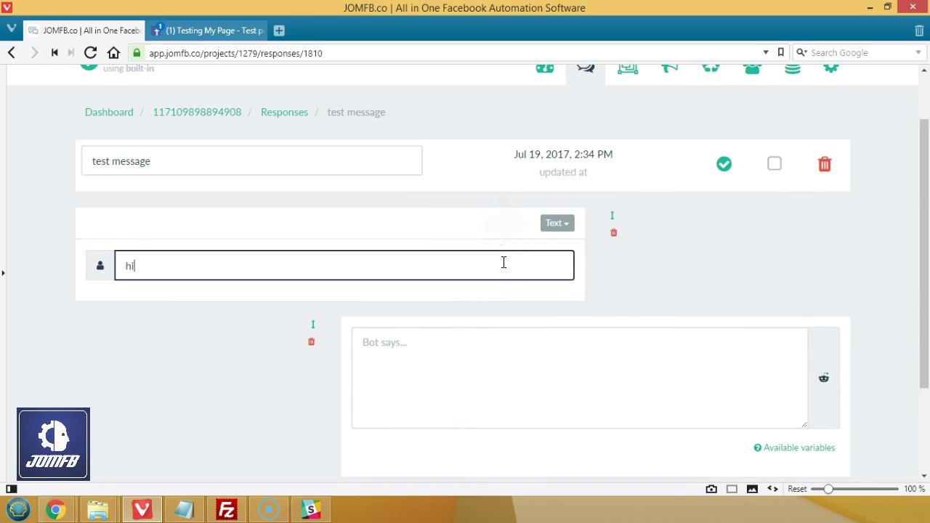
- Look up the available variables for the bot answer and copy the {$first-name} accessor
{"action": "scroll", "coordinate": [504, 262], "scroll_direction": "down", "scroll_amount": 2}
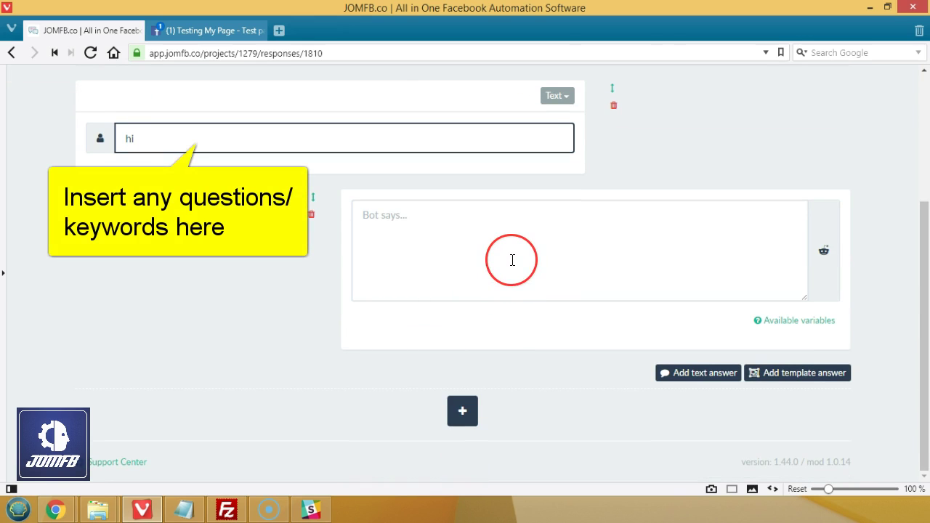
{"action": "left_click", "coordinate": [512, 260]}
{"action": "left_click", "coordinate": [794, 326]}
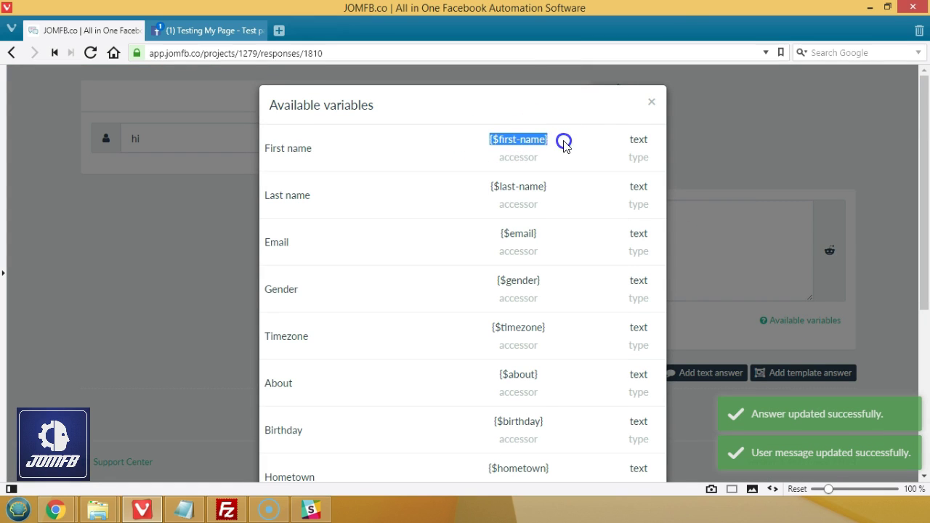
{"action": "left_click", "coordinate": [651, 102]}
- Write the bot answer "hi {$first-name}, ada apa yang kami boleh bantu?" and let it save
{"action": "left_click", "coordinate": [543, 246]}
{"action": "type", "text": "hi"}
{"action": "type", "text": "{$first-name}"}
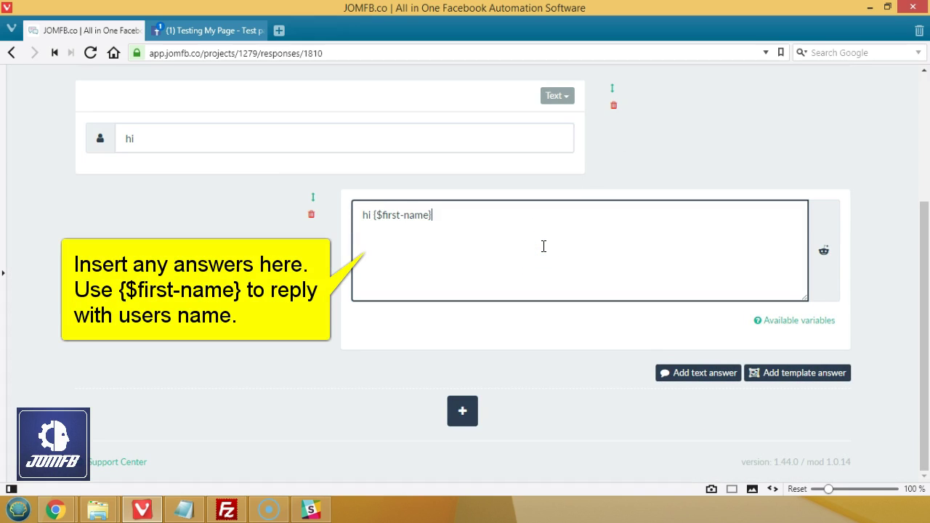
{"action": "type", "text": ", ada apa yang"}
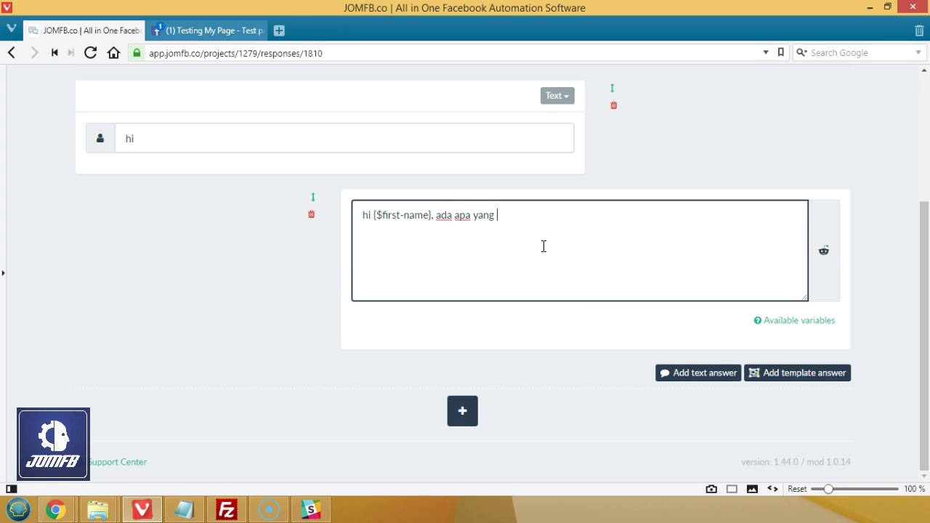
{"action": "type", "text": " kami boleh bantu"}
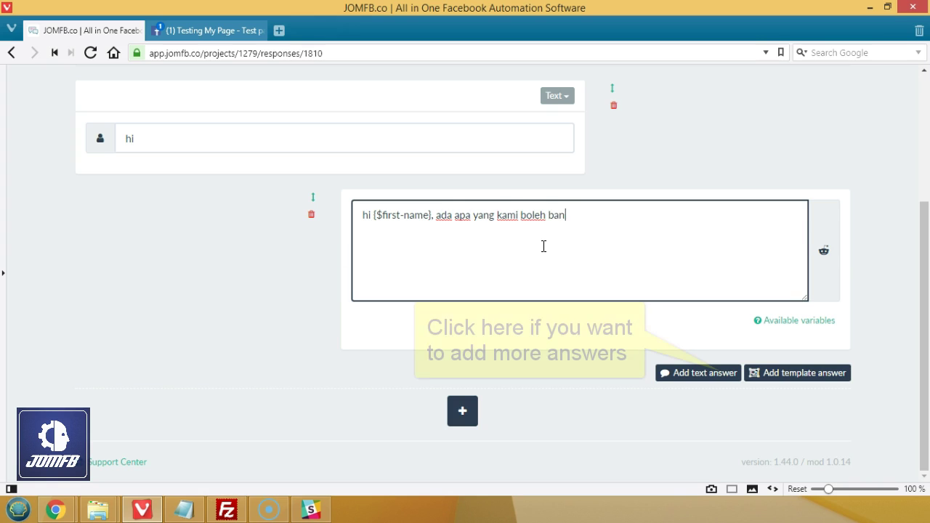
{"action": "left_click", "coordinate": [375, 289]}
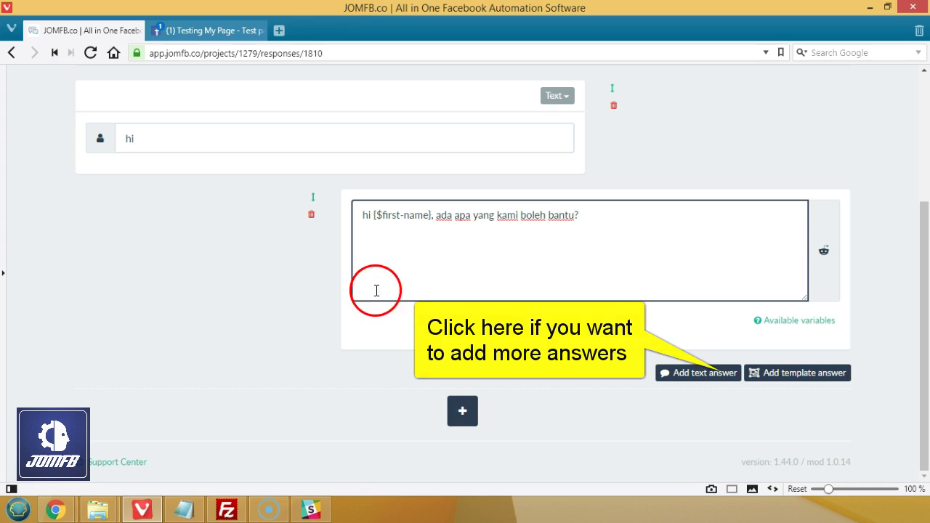
{"action": "left_click", "coordinate": [242, 274]}
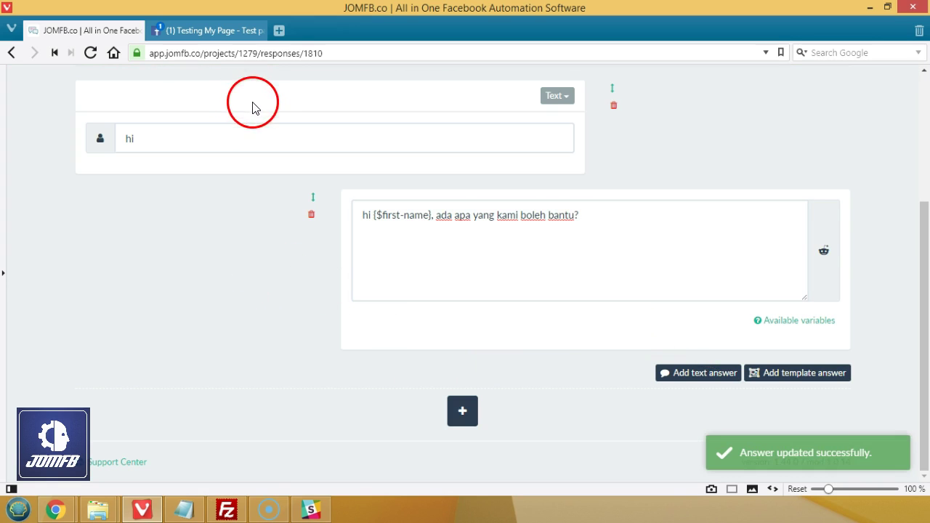
- Switch to the Facebook page and send "hi" in the Testing My Page chat to test the auto reply
{"action": "left_click", "coordinate": [228, 31]}
{"action": "left_click", "coordinate": [576, 459]}
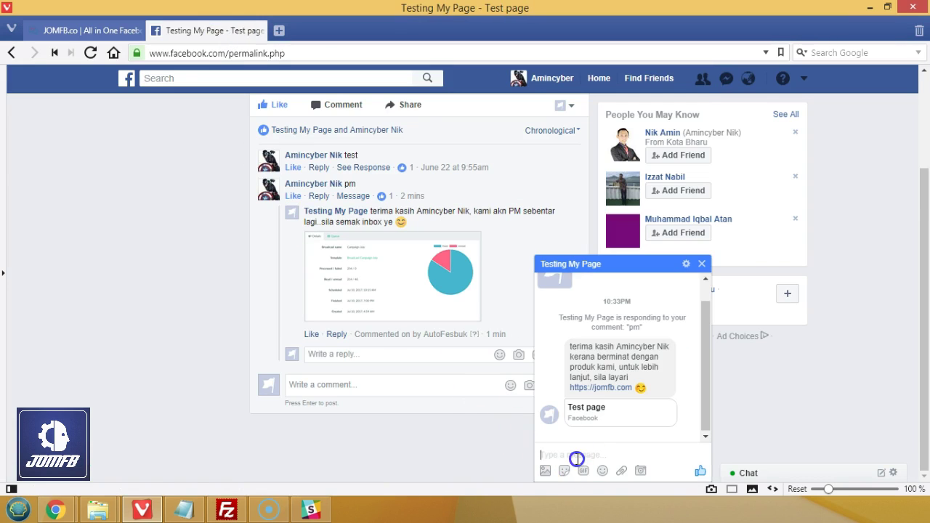
{"action": "type", "text": "hi"}
{"action": "key", "text": "Return"}
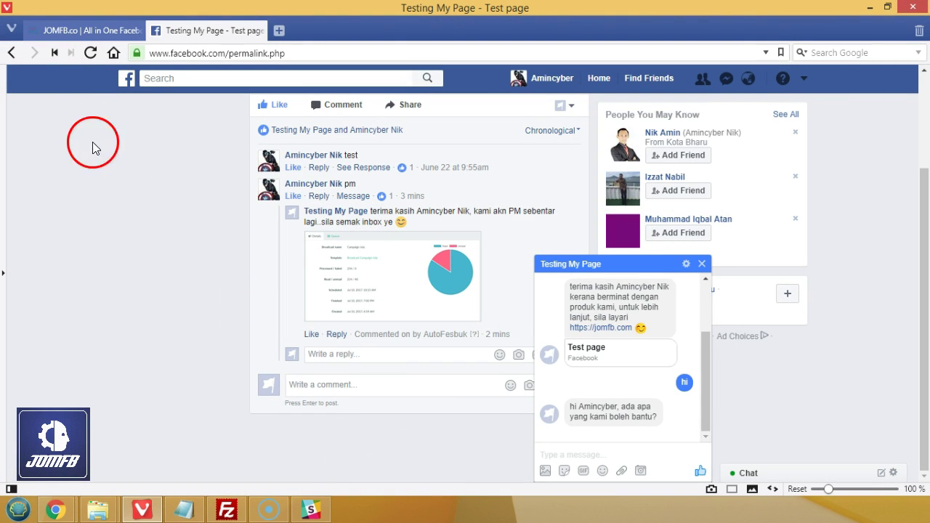
- Switch back to JOMFB and create a response template named "test reply with image" in the project
{"action": "left_click", "coordinate": [93, 31]}
{"action": "left_click", "coordinate": [831, 260]}
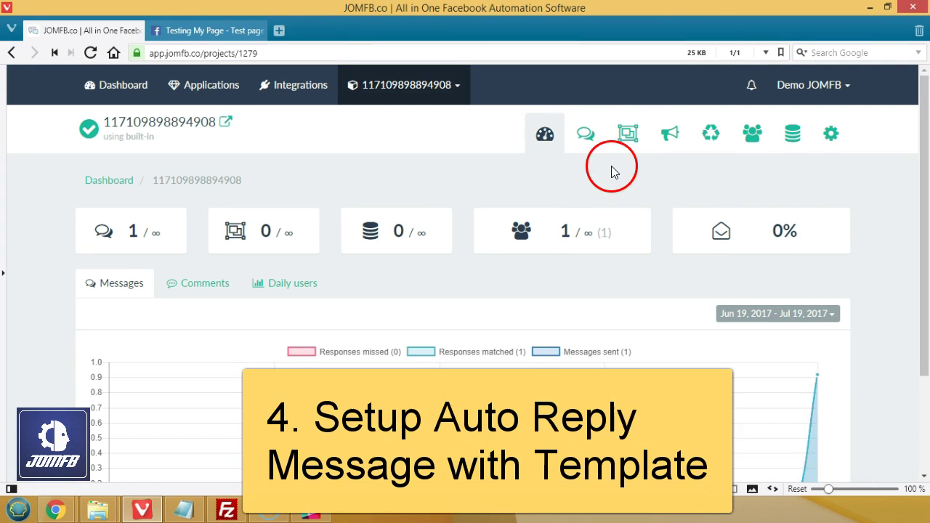
{"action": "left_click", "coordinate": [595, 140]}
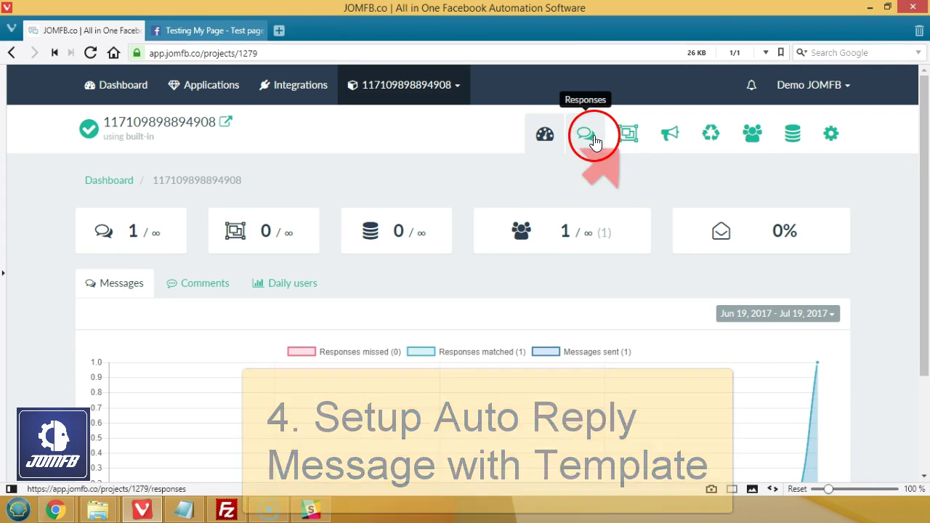
{"action": "left_click", "coordinate": [625, 137]}
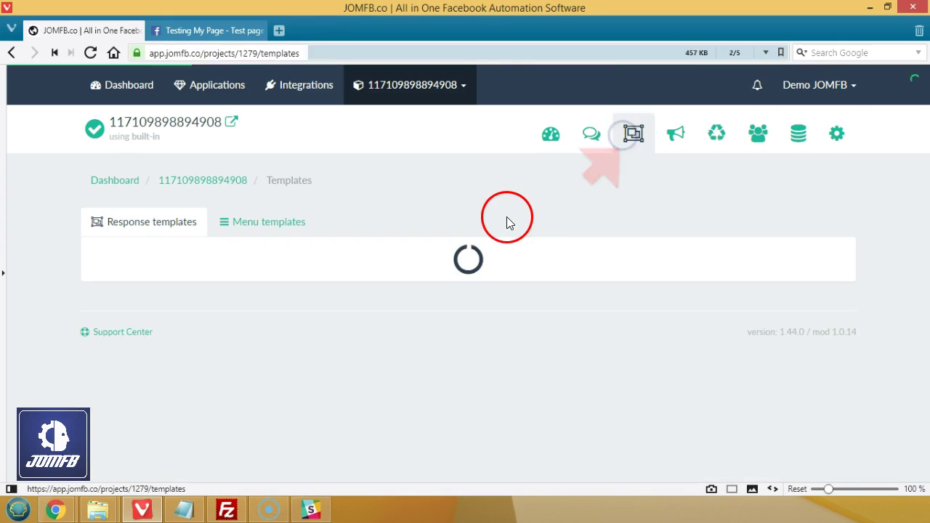
{"action": "left_click", "coordinate": [450, 311]}
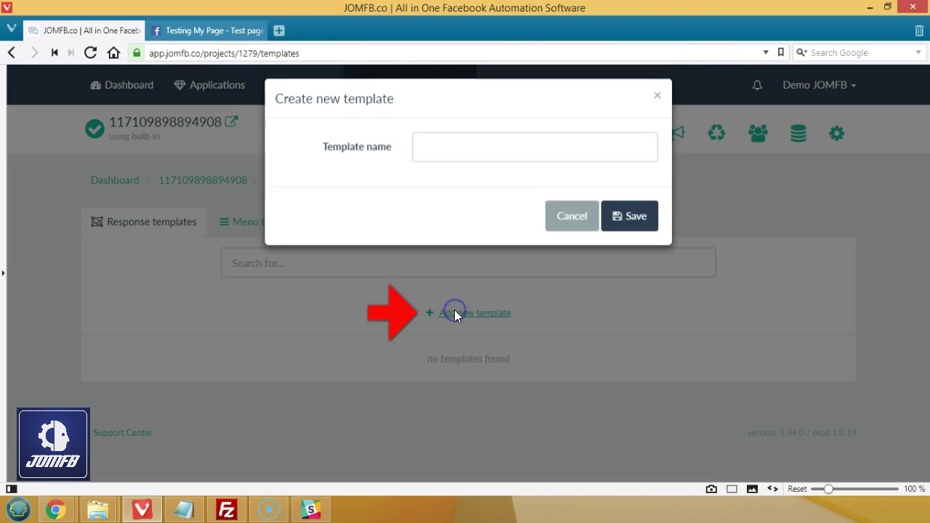
{"action": "left_click", "coordinate": [477, 154]}
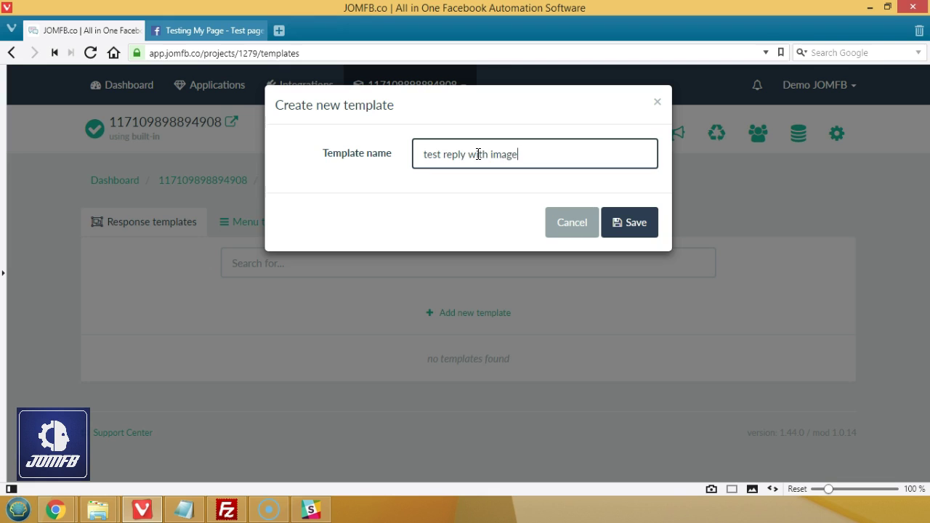
{"action": "left_click", "coordinate": [631, 227]}
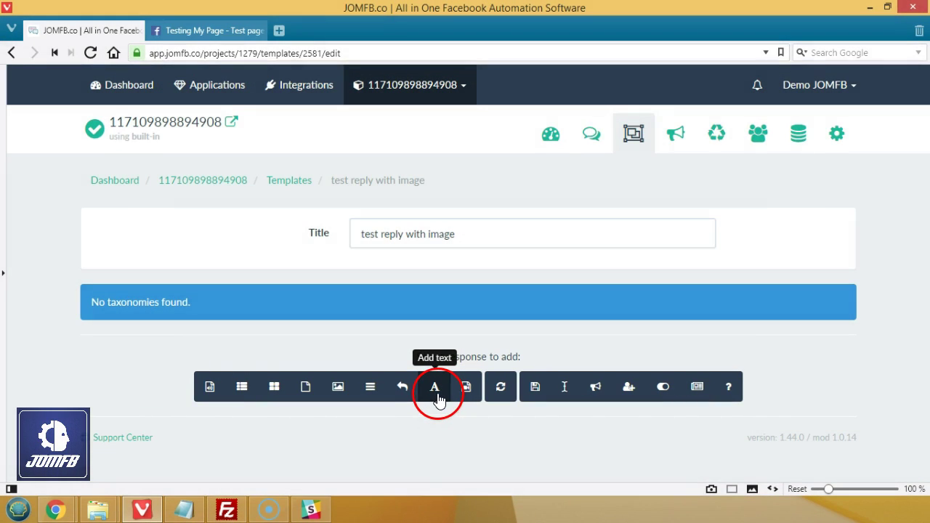
- Add a text response reading "Fungsi produk" to the template and save it
{"action": "left_click", "coordinate": [438, 399]}
{"action": "left_click", "coordinate": [462, 202]}
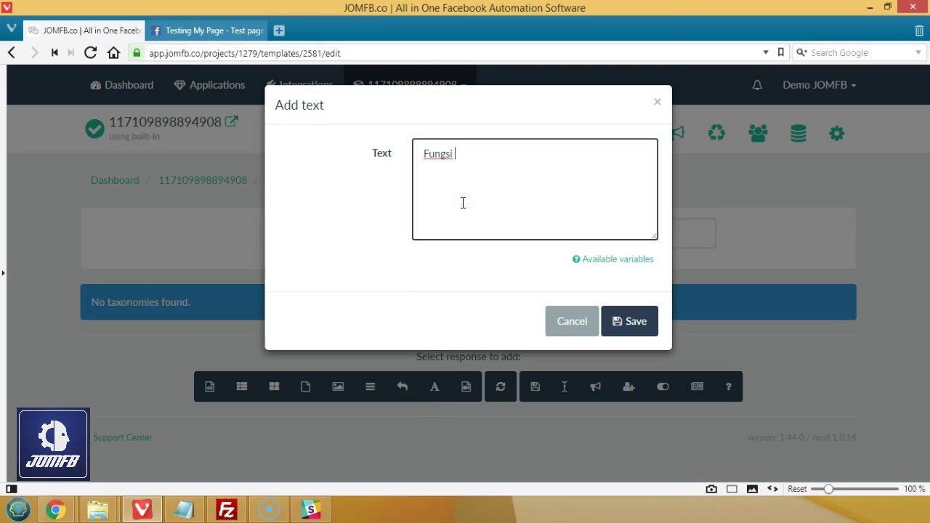
{"action": "left_click", "coordinate": [625, 322]}
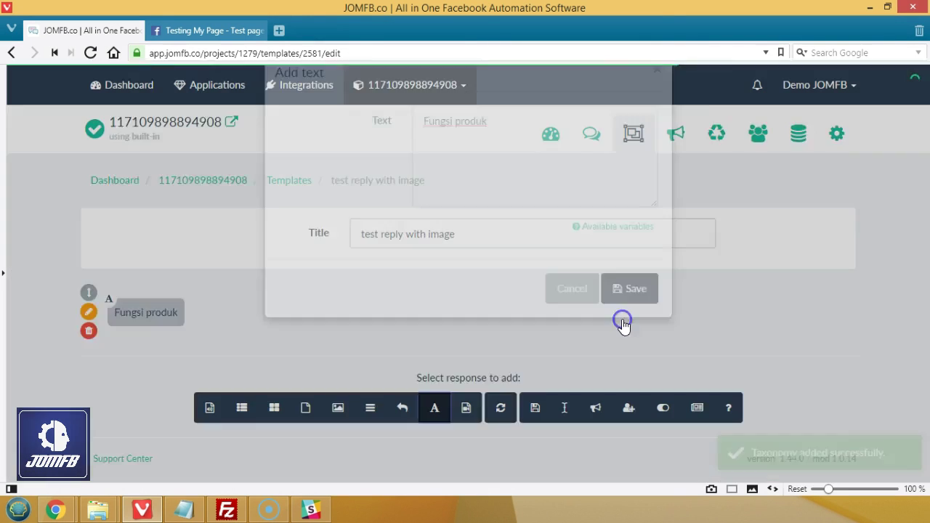
- Add an image response to the template by uploading AK7Ylox.png
{"action": "left_click", "coordinate": [336, 408]}
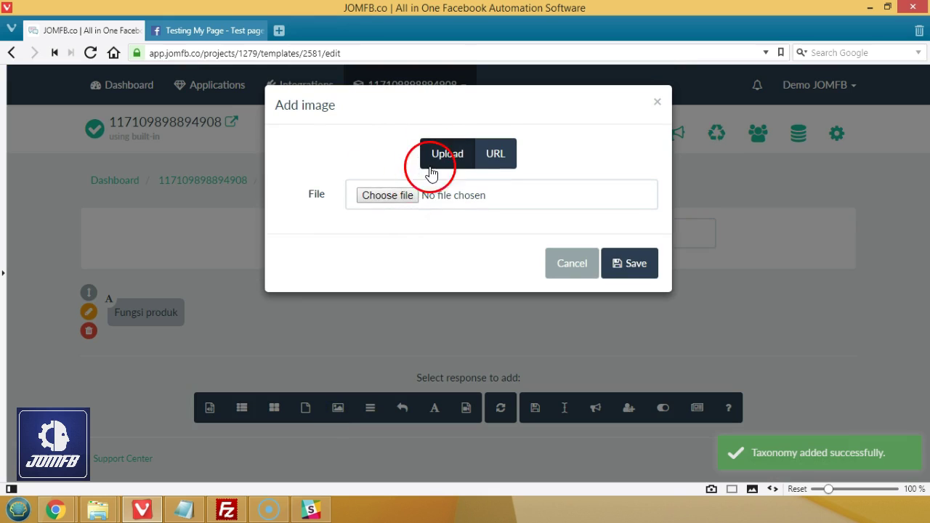
{"action": "left_click", "coordinate": [392, 195]}
{"action": "left_click", "coordinate": [149, 156]}
{"action": "double_click", "coordinate": [116, 120]}
{"action": "left_click", "coordinate": [619, 263]}
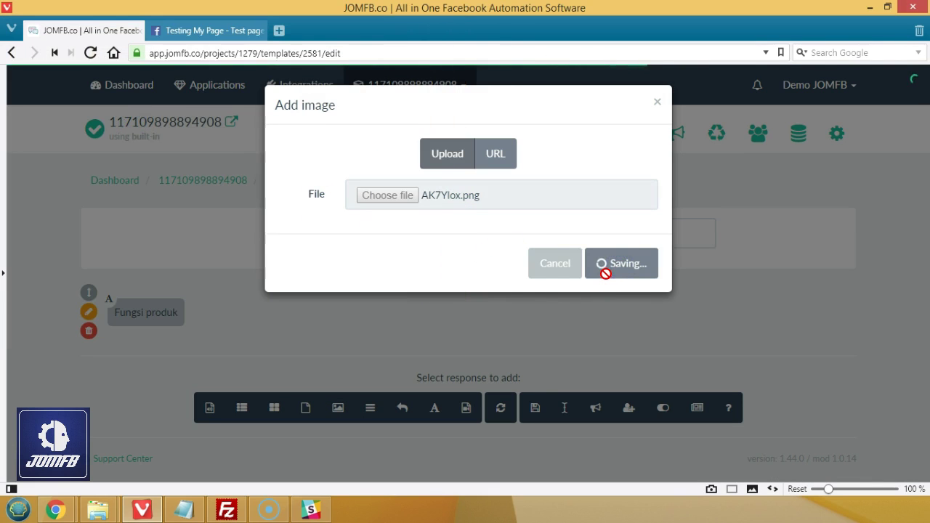
- Add a second image response to the template by uploading dZLtXCb.png from the _FUNGSI folder
{"action": "scroll", "coordinate": [429, 306], "scroll_direction": "down", "scroll_amount": 1}
{"action": "scroll", "coordinate": [403, 317], "scroll_direction": "down", "scroll_amount": 3}
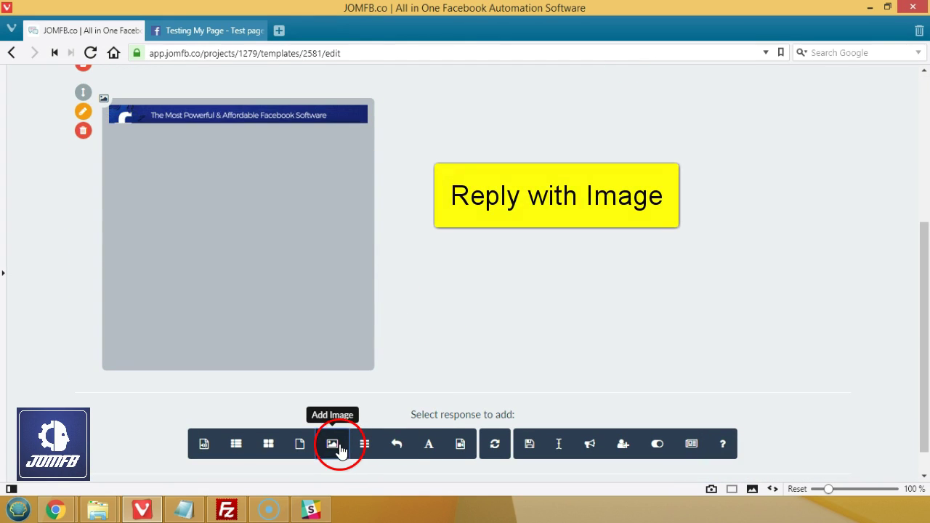
{"action": "left_click", "coordinate": [336, 445]}
{"action": "left_click", "coordinate": [406, 194]}
{"action": "double_click", "coordinate": [274, 122]}
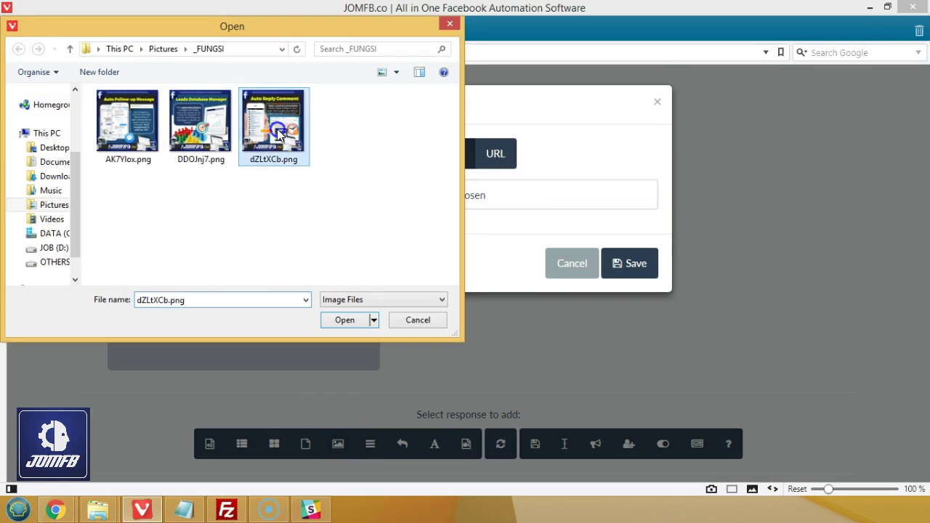
{"action": "left_click", "coordinate": [625, 265]}
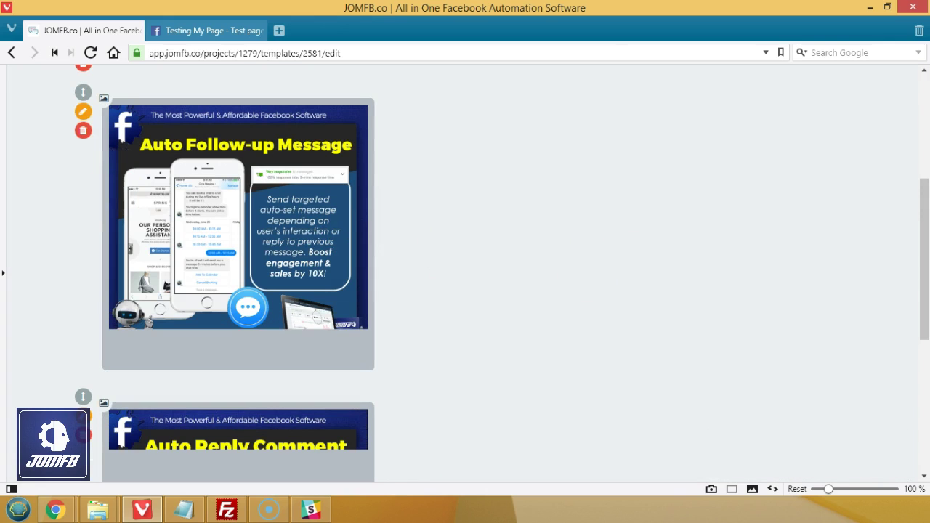
- Add a third image response by URL, pasting the fbcdn.net image address copied from the other browser
{"action": "left_click", "coordinate": [446, 189]}
{"action": "scroll", "coordinate": [465, 218], "scroll_direction": "down", "scroll_amount": 5}
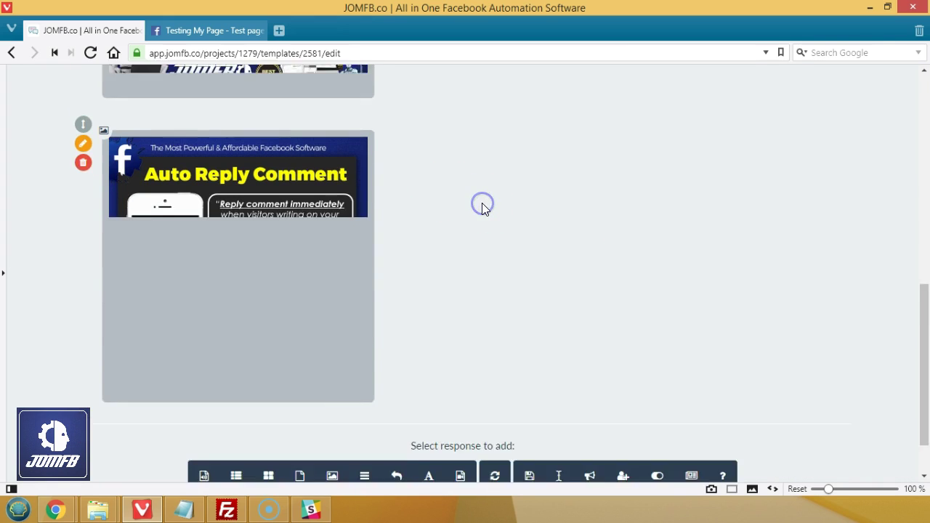
{"action": "left_click", "coordinate": [333, 412]}
{"action": "left_click", "coordinate": [496, 154]}
{"action": "left_click", "coordinate": [486, 195]}
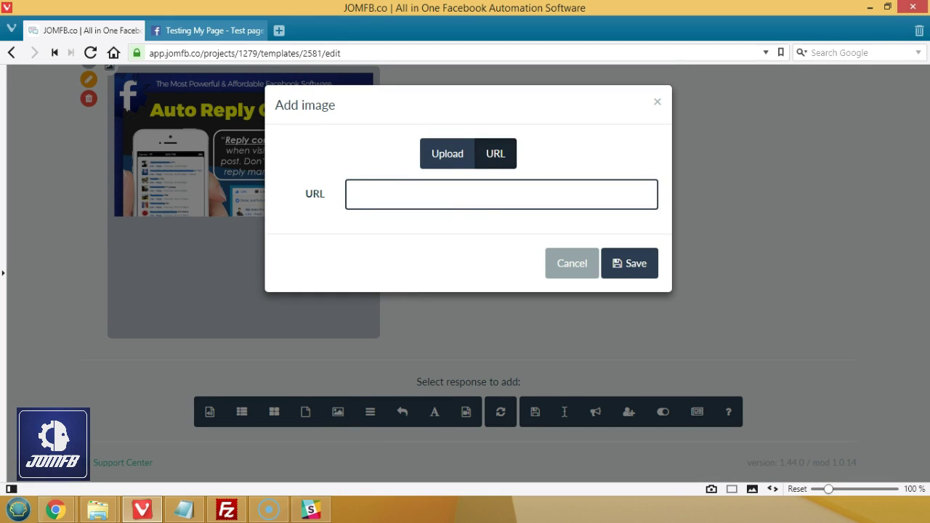
{"action": "key", "text": "alt+Tab"}
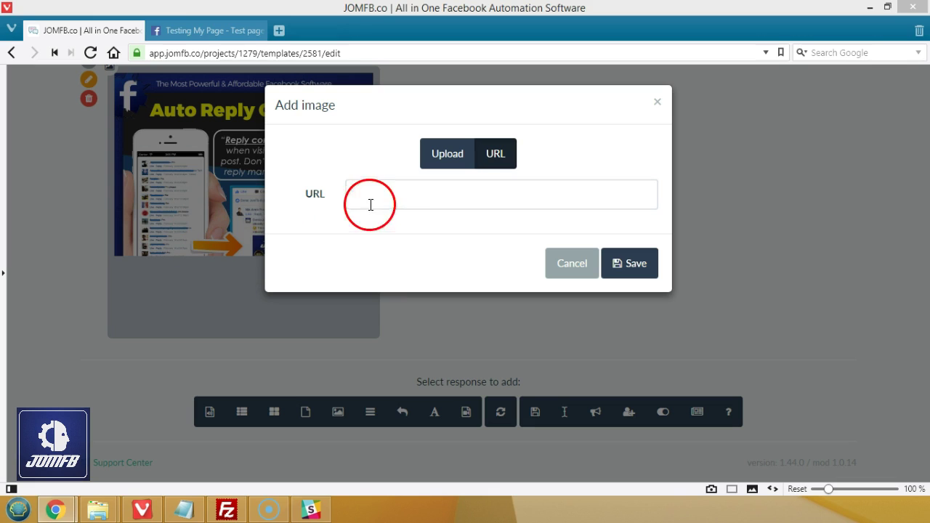
{"action": "left_click", "coordinate": [370, 205]}
{"action": "key", "text": "ctrl+v"}
{"action": "left_click", "coordinate": [630, 262]}
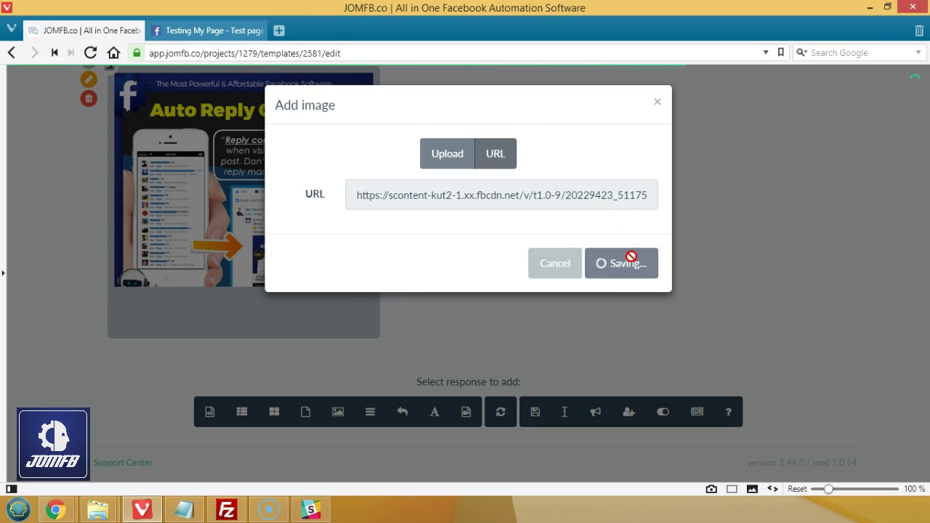
- Reorder the template so the television photo comes before the Auto Reply Comment image
{"action": "scroll", "coordinate": [557, 255], "scroll_direction": "down", "scroll_amount": 3}
{"action": "scroll", "coordinate": [557, 255], "scroll_direction": "up", "scroll_amount": 2}
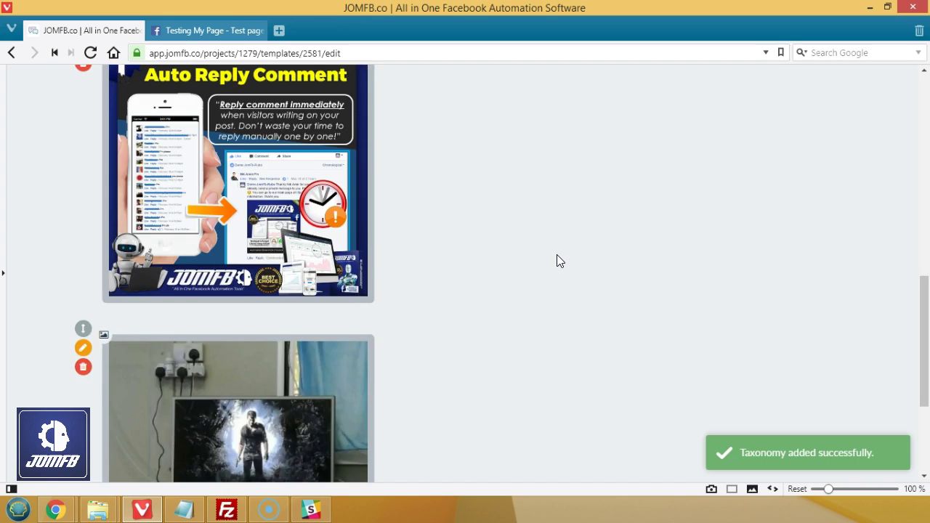
{"action": "scroll", "coordinate": [557, 254], "scroll_direction": "up", "scroll_amount": 8}
{"action": "scroll", "coordinate": [556, 254], "scroll_direction": "down", "scroll_amount": 5}
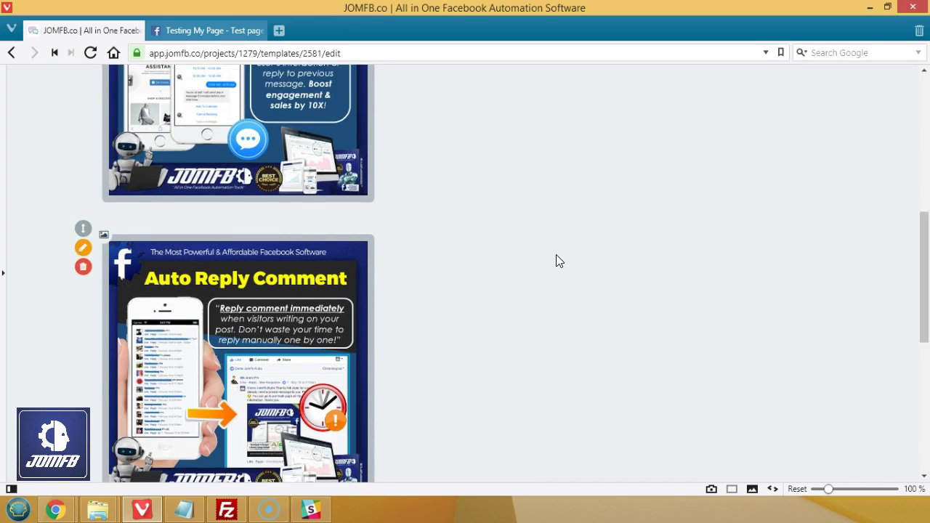
{"action": "scroll", "coordinate": [556, 255], "scroll_direction": "down", "scroll_amount": 2}
{"action": "left_click_drag", "start_coordinate": [82, 395], "coordinate": [78, 87]}
{"action": "scroll", "coordinate": [232, 271], "scroll_direction": "up", "scroll_amount": 2}
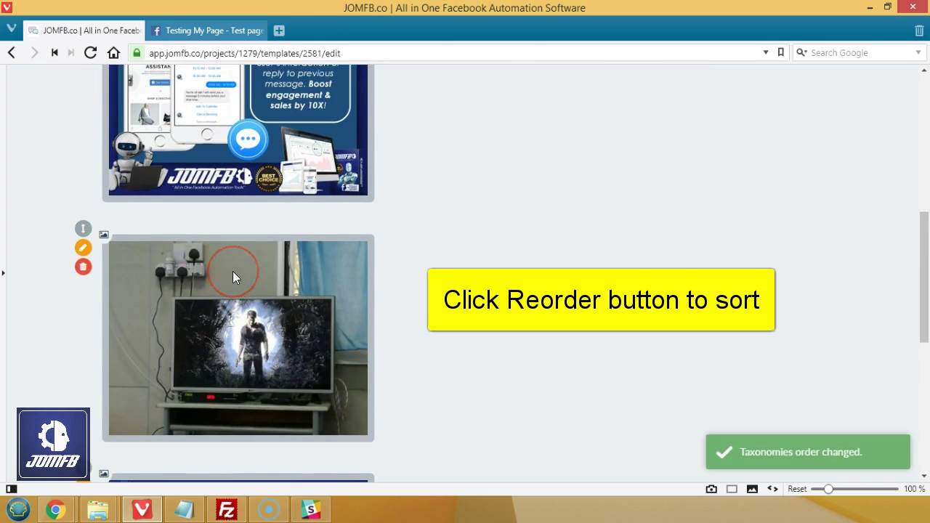
- Move the Auto Reply Comment image back above the television photo
{"action": "scroll", "coordinate": [145, 269], "scroll_direction": "down", "scroll_amount": 3}
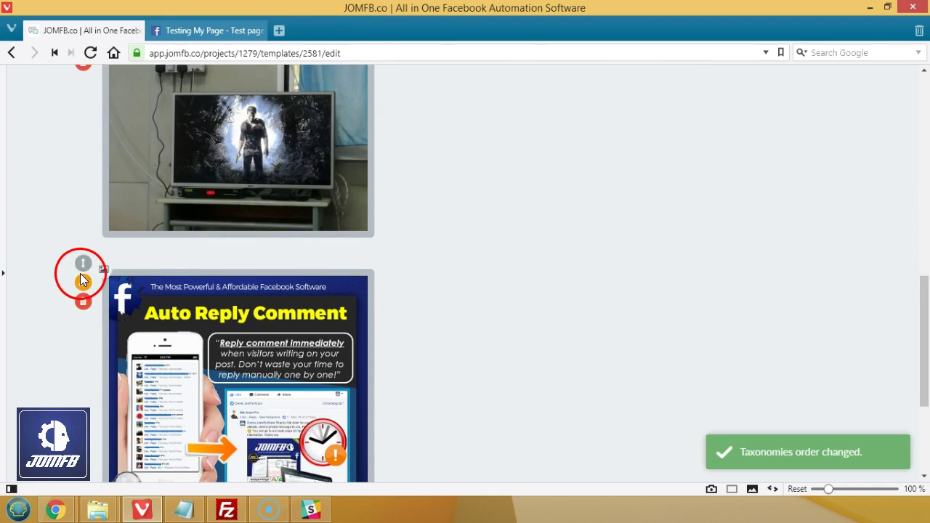
{"action": "scroll", "coordinate": [83, 320], "scroll_direction": "up", "scroll_amount": 2}
{"action": "left_click_drag", "start_coordinate": [83, 405], "coordinate": [78, 153]}
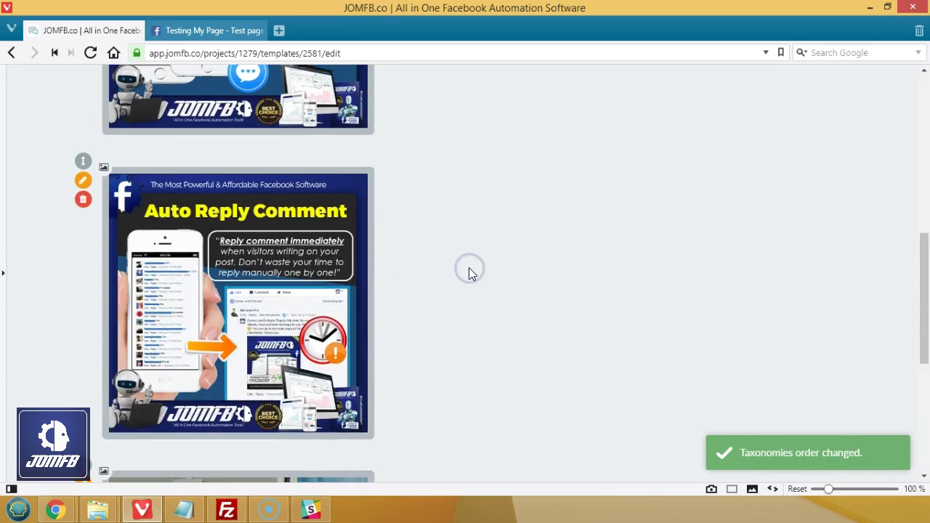
- Create a new active messaging response named "test image" in the page's responses
{"action": "scroll", "coordinate": [469, 269], "scroll_direction": "up", "scroll_amount": 10}
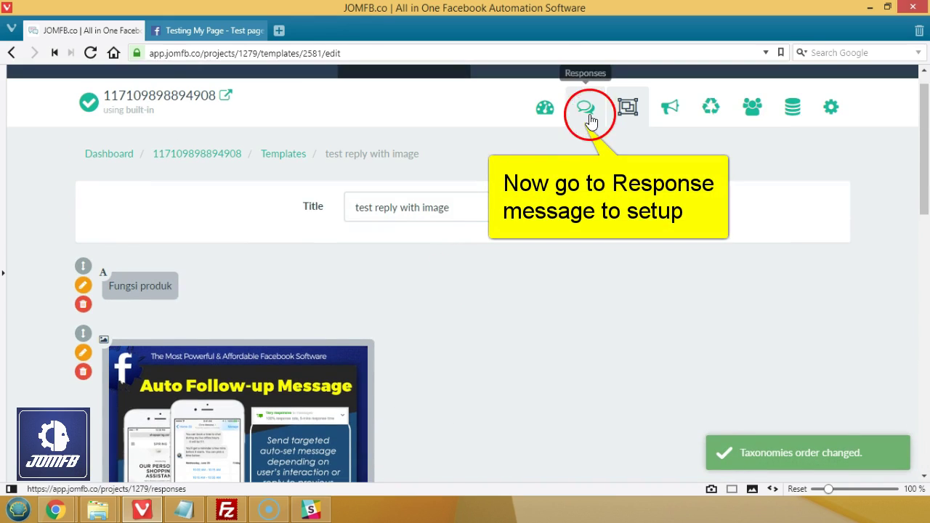
{"action": "left_click", "coordinate": [588, 109]}
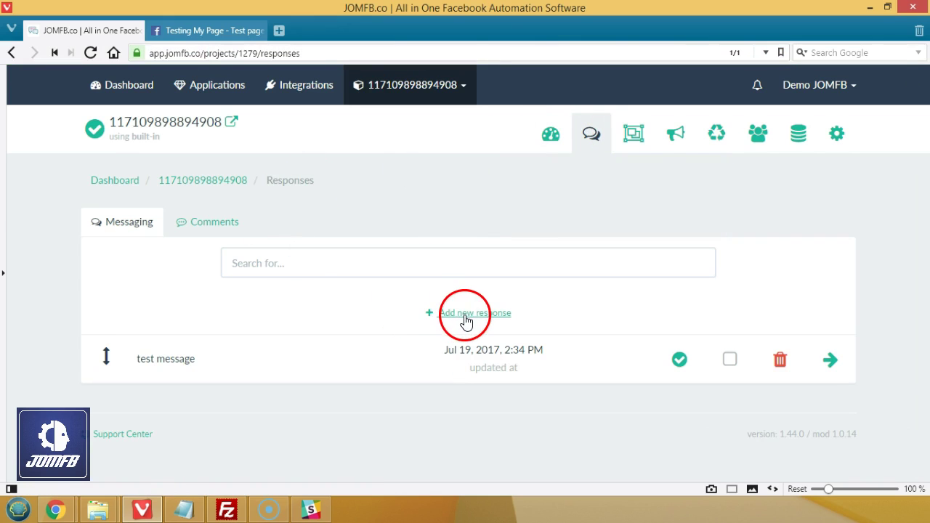
{"action": "left_click", "coordinate": [466, 320]}
{"action": "left_click", "coordinate": [444, 152]}
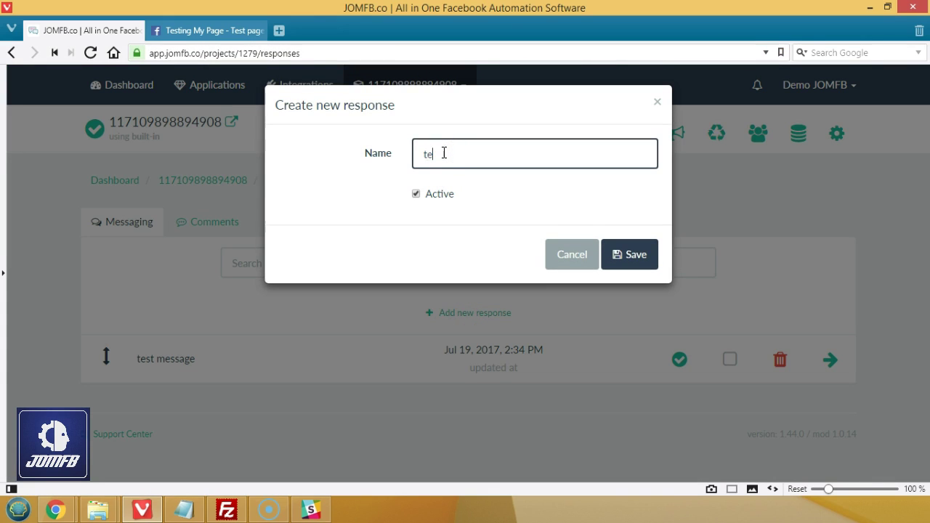
{"action": "type", "text": "test image"}
{"action": "left_click", "coordinate": [625, 254]}
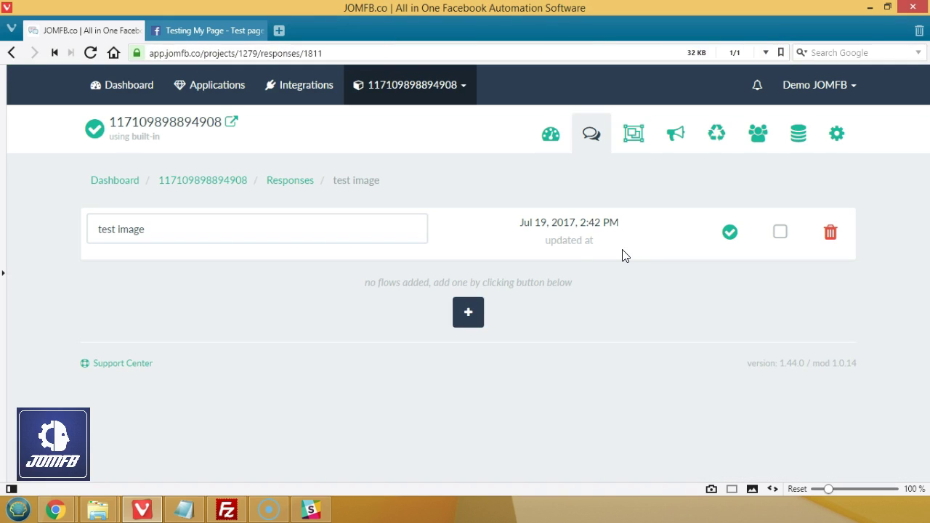
- Add a flow to the test image response with "fungsi" as the user's keyword
{"action": "left_click", "coordinate": [468, 313]}
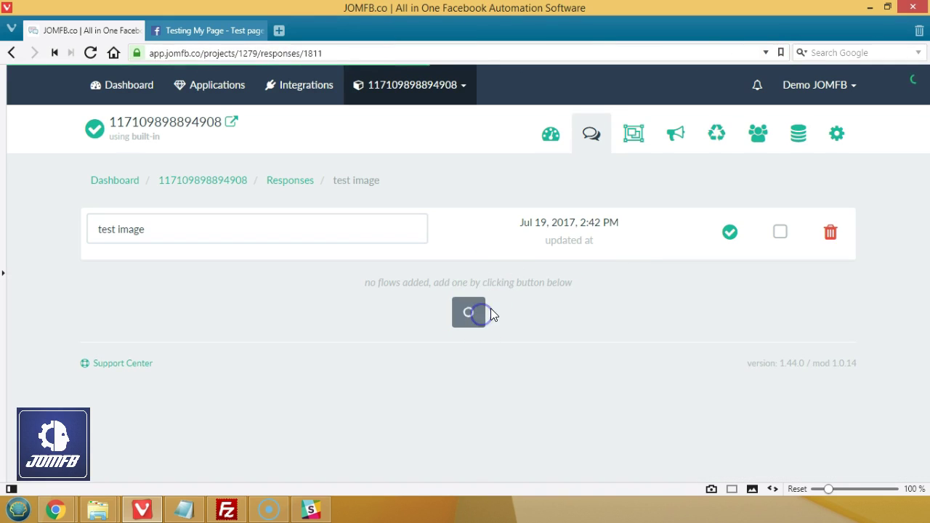
{"action": "scroll", "coordinate": [330, 243], "scroll_direction": "down", "scroll_amount": 2}
{"action": "left_click", "coordinate": [326, 204]}
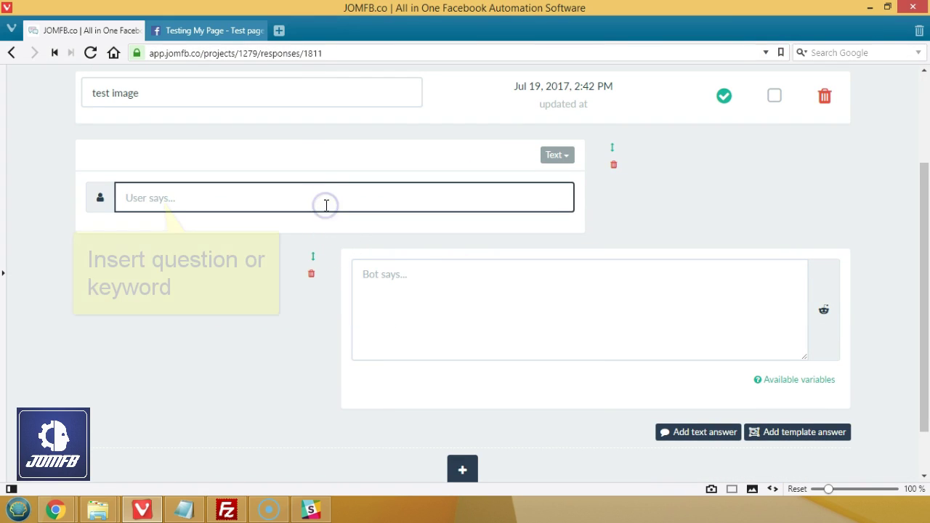
{"action": "type", "text": "fungsi"}
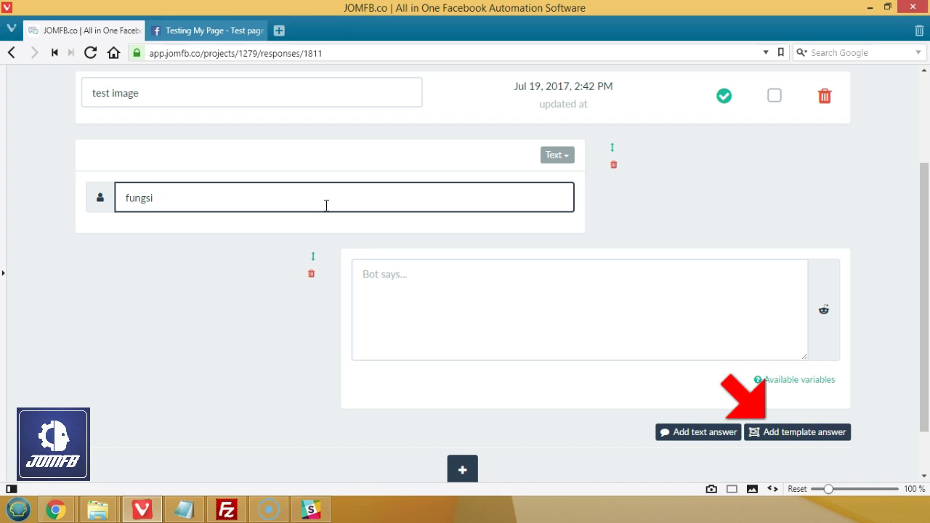
{"action": "left_click", "coordinate": [436, 328]}
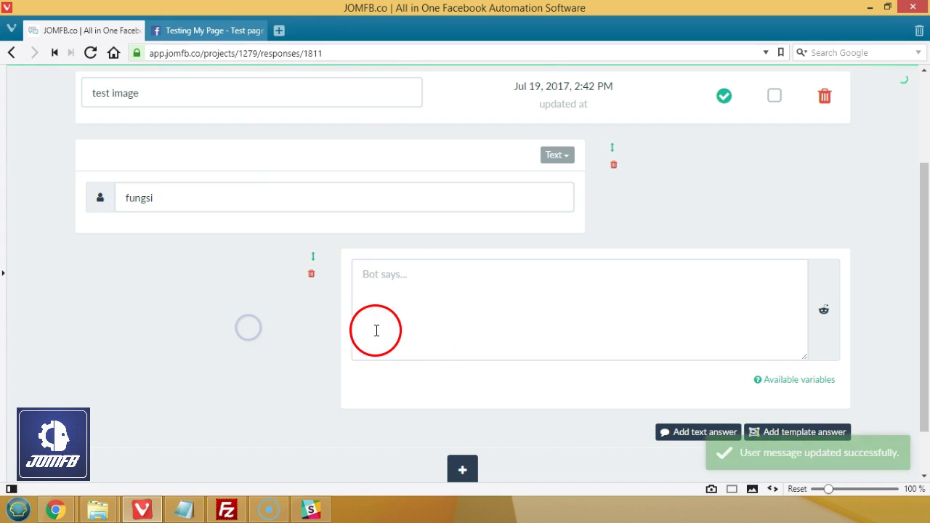
- Replace the flow's empty text answer with a template answer using the "test reply with image" template
{"action": "scroll", "coordinate": [372, 320], "scroll_direction": "down", "scroll_amount": 1}
{"action": "left_click", "coordinate": [306, 215]}
{"action": "left_click", "coordinate": [498, 377]}
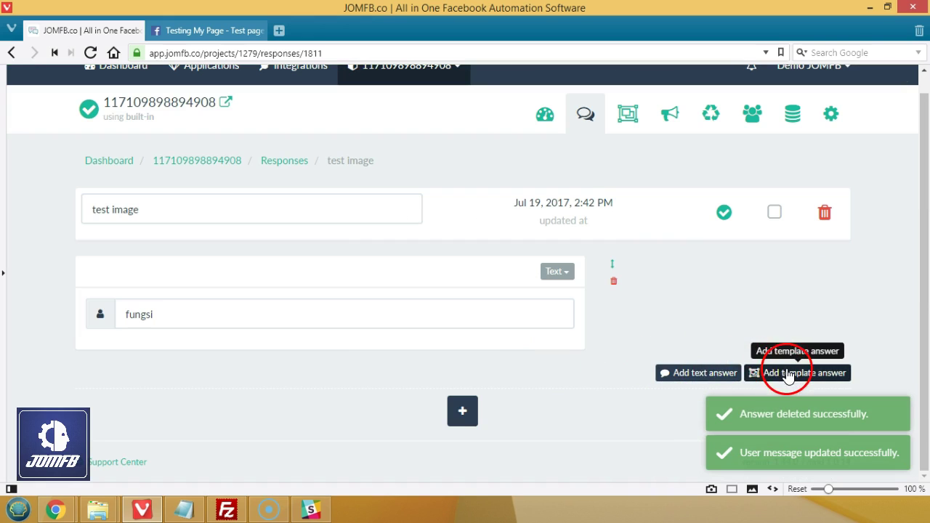
{"action": "left_click", "coordinate": [788, 377]}
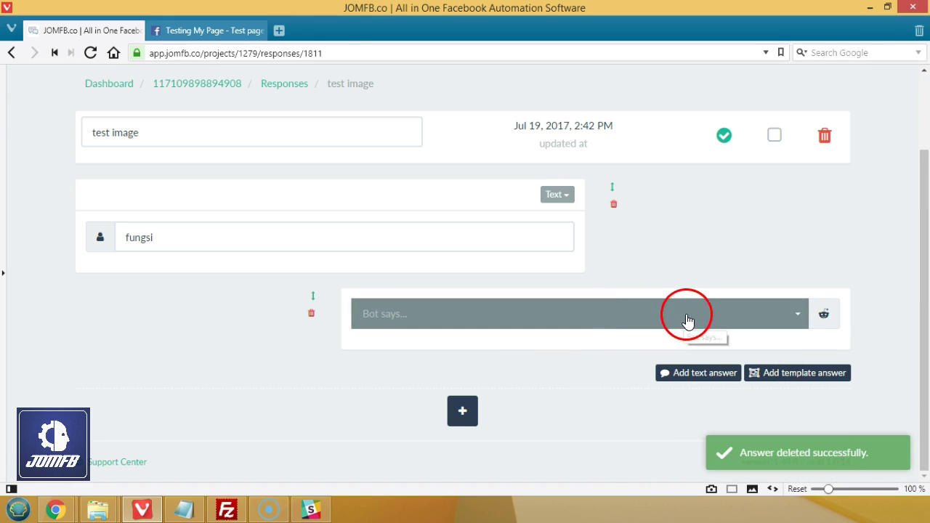
{"action": "left_click", "coordinate": [767, 317]}
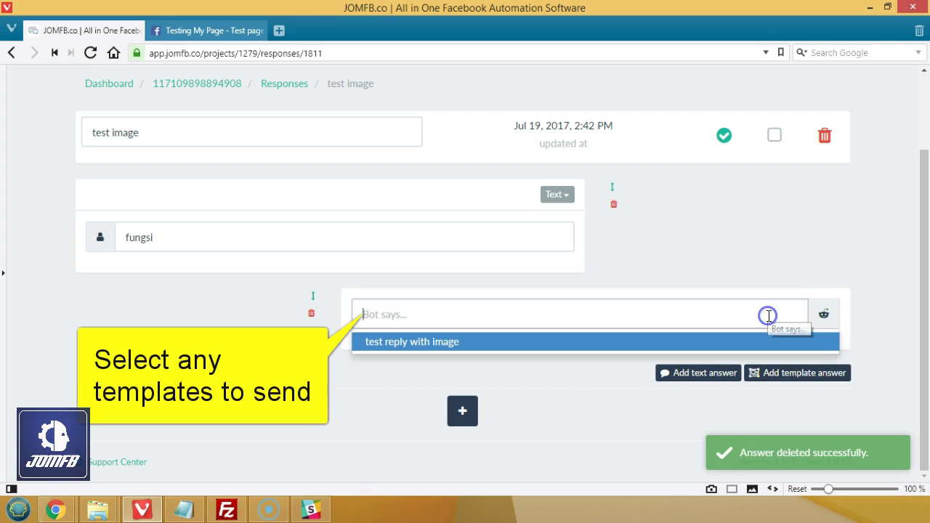
{"action": "left_click", "coordinate": [715, 343]}
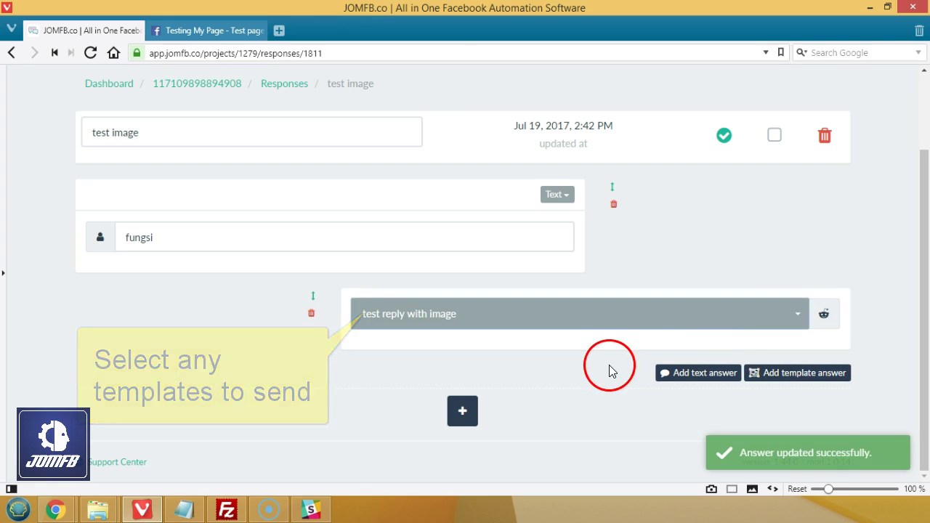
- Test the auto reply by sending "fungsi" to Testing My Page in the open Facebook chat
{"action": "left_click", "coordinate": [218, 31]}
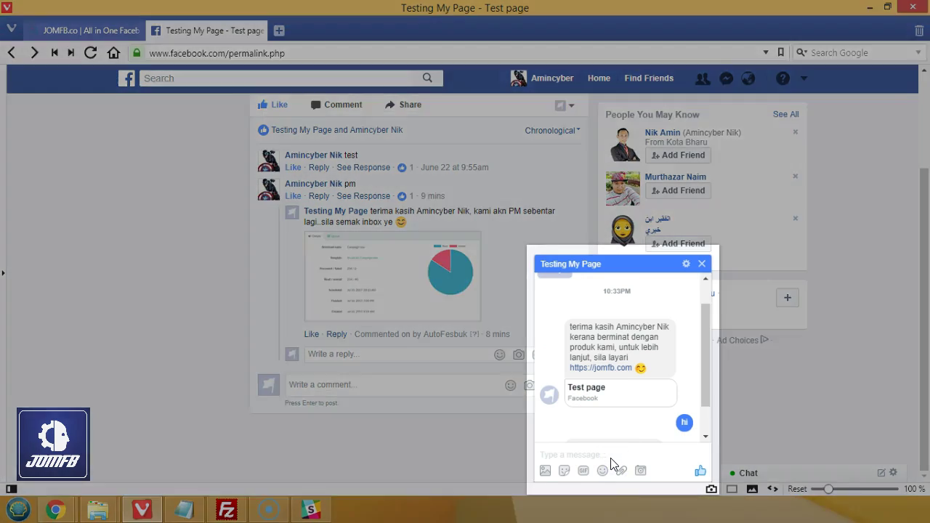
{"action": "type", "text": "fungsi"}
{"action": "key", "text": "Return"}
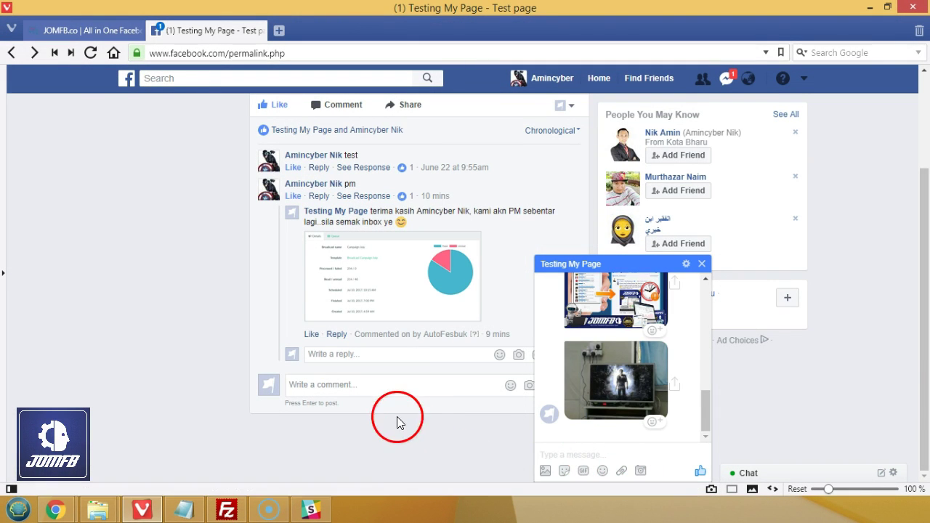
- Return to JOMFB and create a new response template named "test button"
{"action": "left_click", "coordinate": [93, 33]}
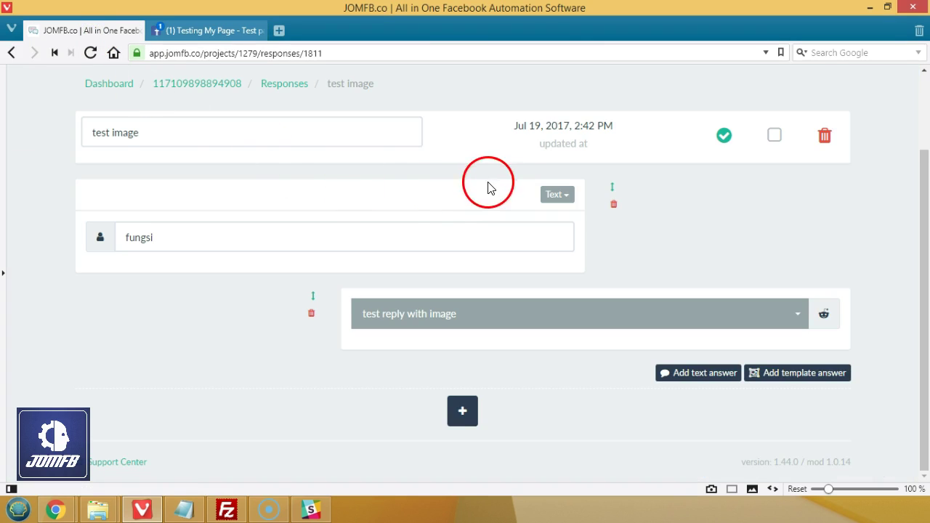
{"action": "scroll", "coordinate": [458, 193], "scroll_direction": "up", "scroll_amount": 2}
{"action": "left_click", "coordinate": [630, 136]}
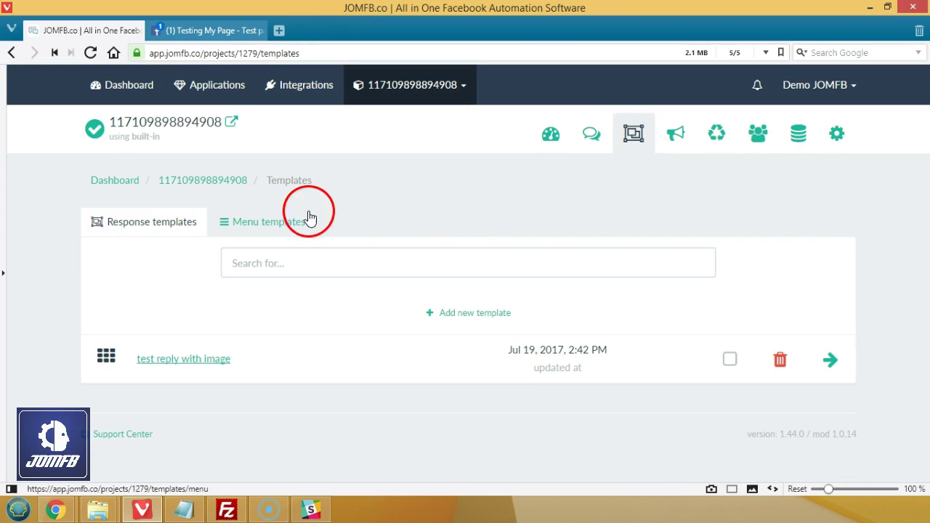
{"action": "left_click", "coordinate": [492, 316]}
{"action": "left_click", "coordinate": [563, 155]}
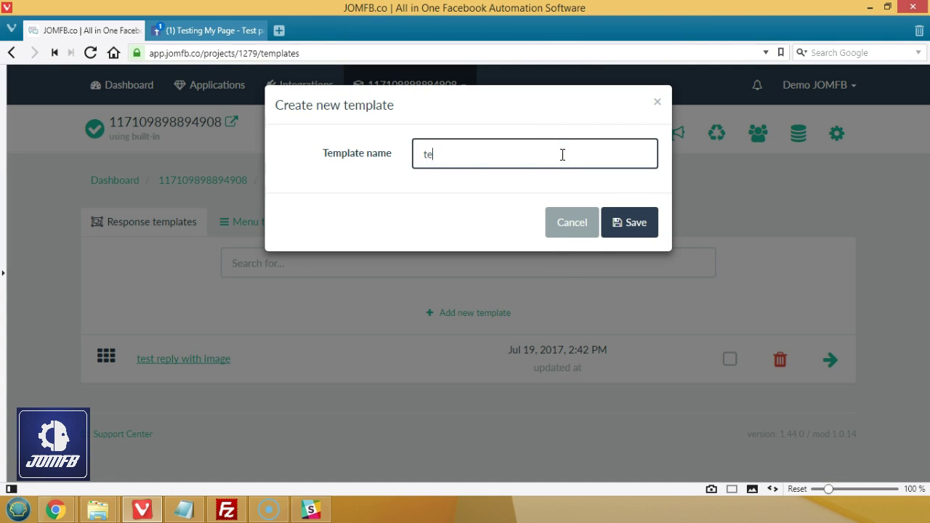
{"action": "left_click", "coordinate": [607, 221]}
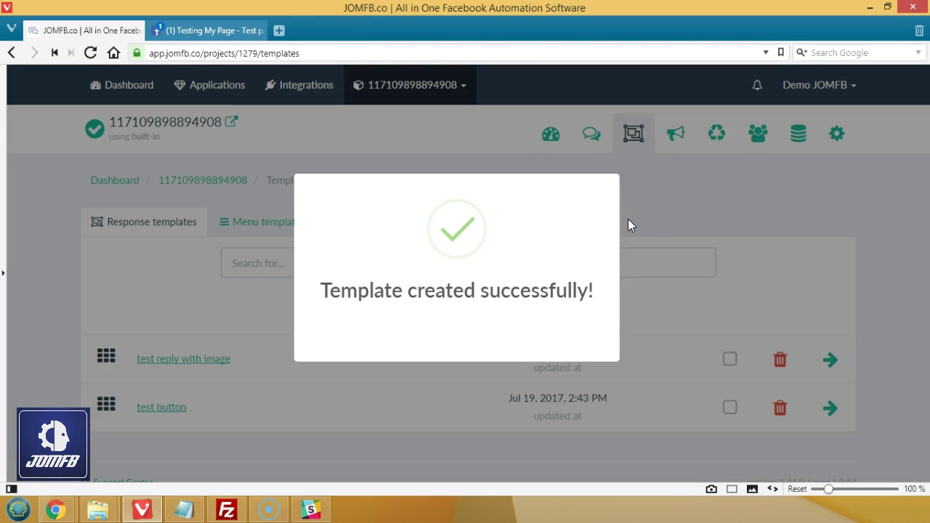
{"action": "left_click", "coordinate": [629, 221]}
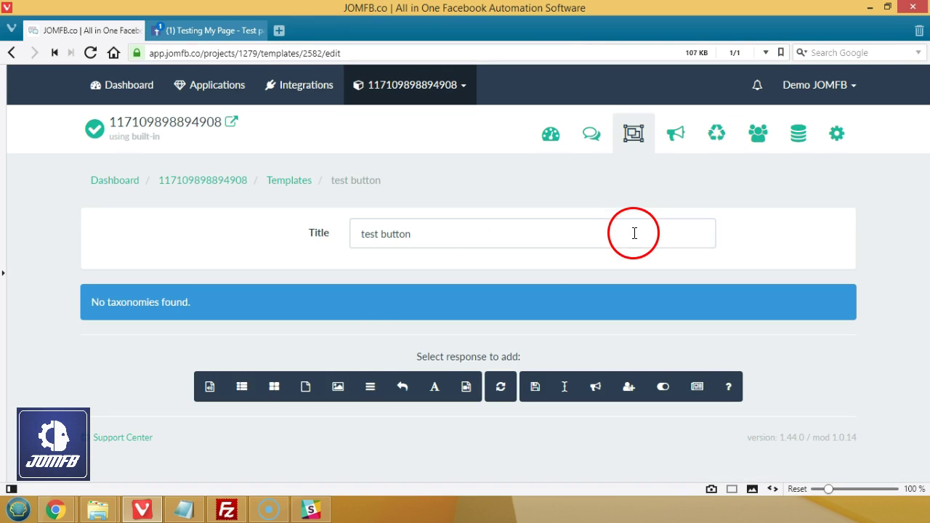
- Add a buttons response to the template with the text "Klik butang di bawah:"
{"action": "left_click", "coordinate": [242, 388]}
{"action": "left_click", "coordinate": [524, 208]}
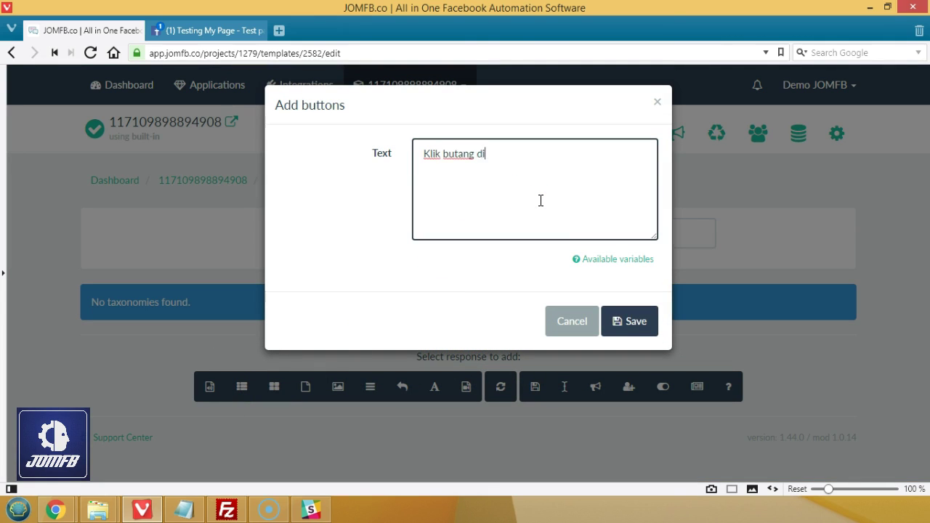
{"action": "left_click", "coordinate": [628, 320]}
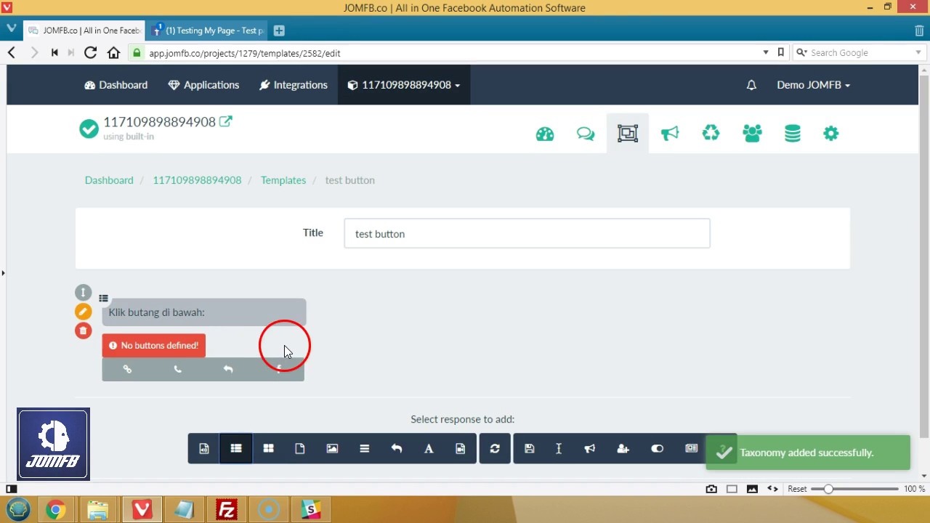
{"action": "left_click", "coordinate": [127, 370]}
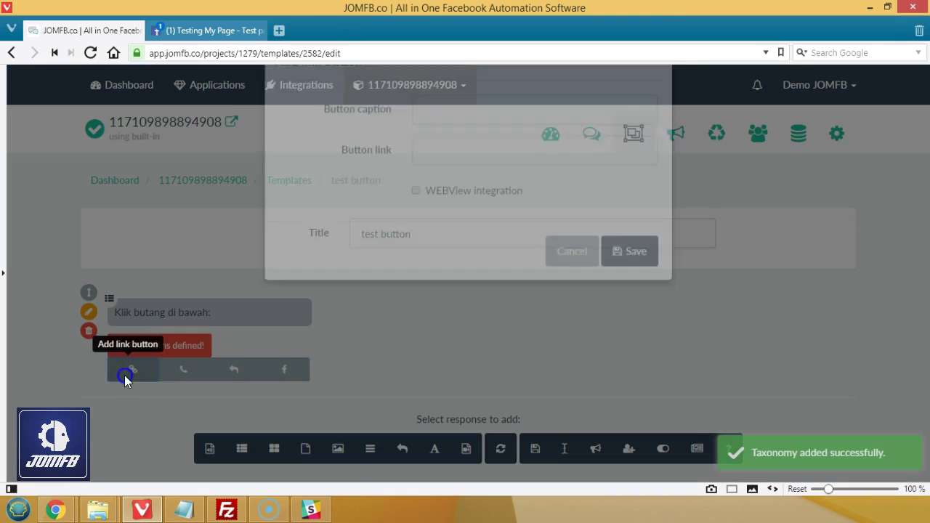
{"action": "left_click", "coordinate": [452, 159]}
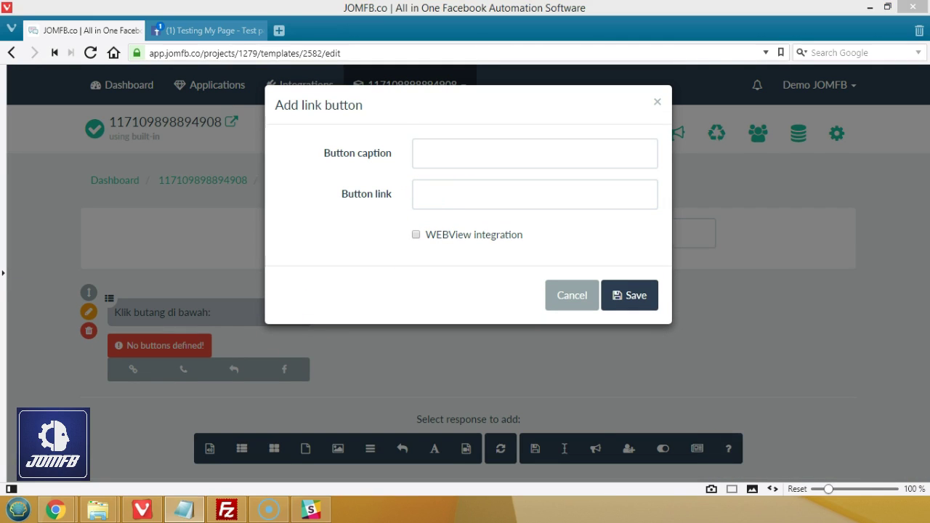
{"action": "left_click", "coordinate": [439, 152]}
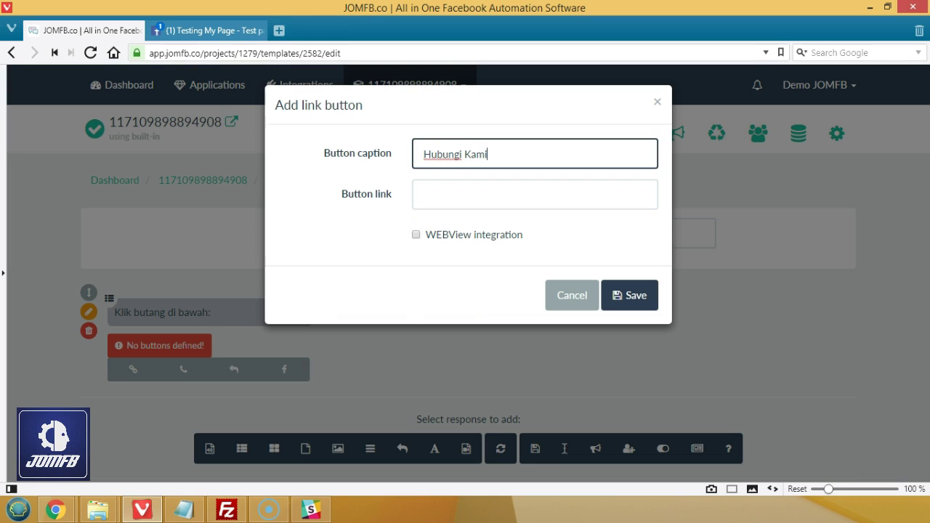
{"action": "key", "text": "alt+Tab"}
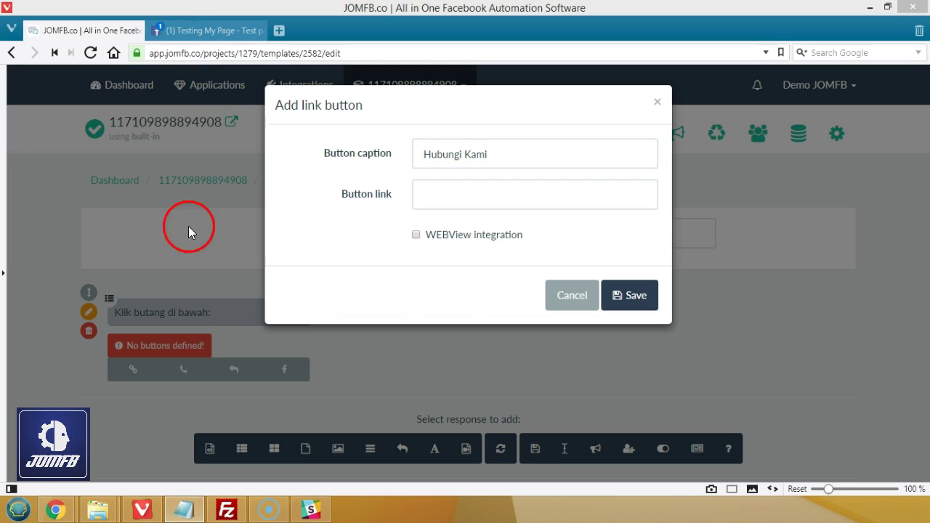
{"action": "left_click", "coordinate": [458, 198]}
{"action": "key", "text": "ctrl+v"}
{"action": "left_click", "coordinate": [629, 295]}
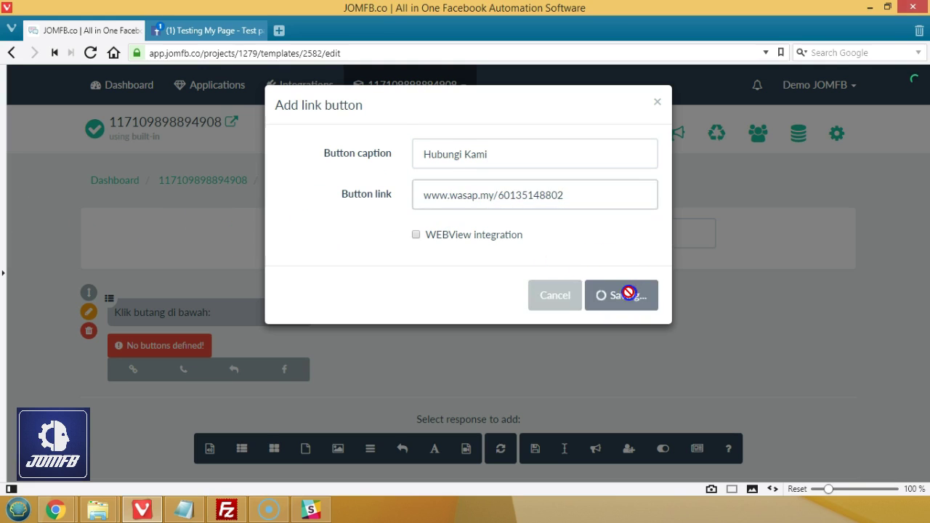
{"action": "left_click", "coordinate": [131, 375]}
{"action": "left_click", "coordinate": [487, 162]}
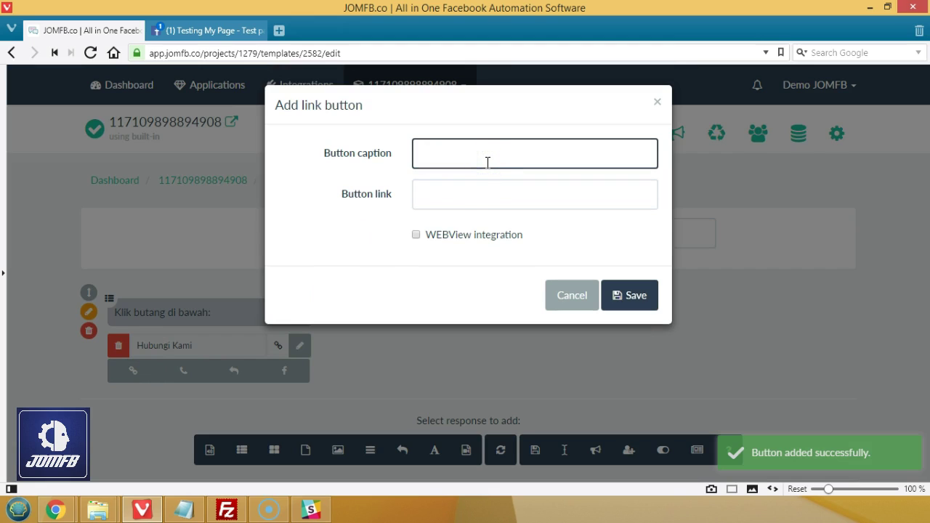
{"action": "type", "text": "Buy Now"}
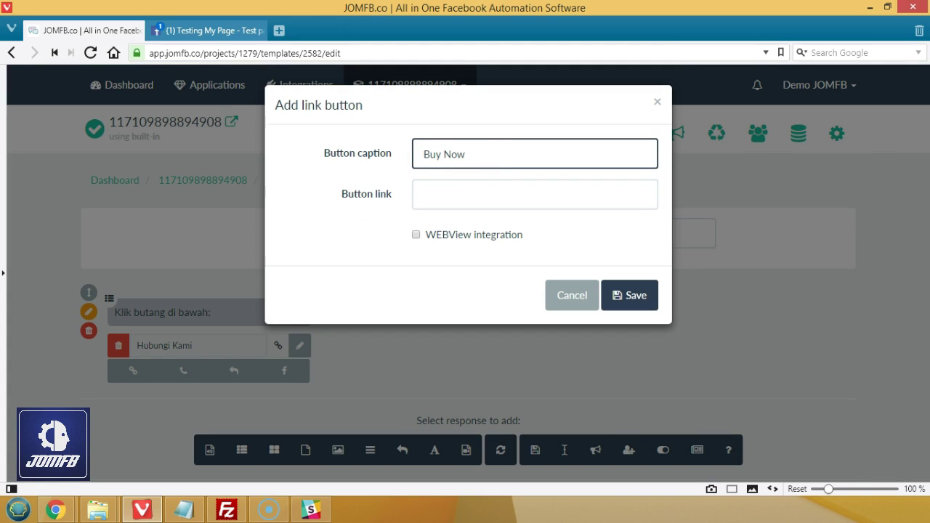
{"action": "left_click", "coordinate": [535, 194]}
{"action": "left_click", "coordinate": [453, 192]}
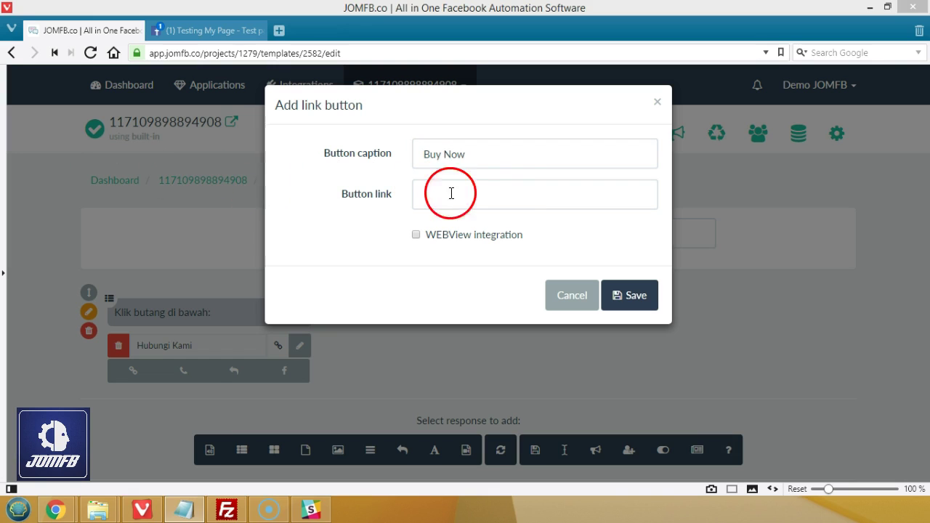
{"action": "type", "text": "www.jomfb.com"}
{"action": "left_click", "coordinate": [631, 295]}
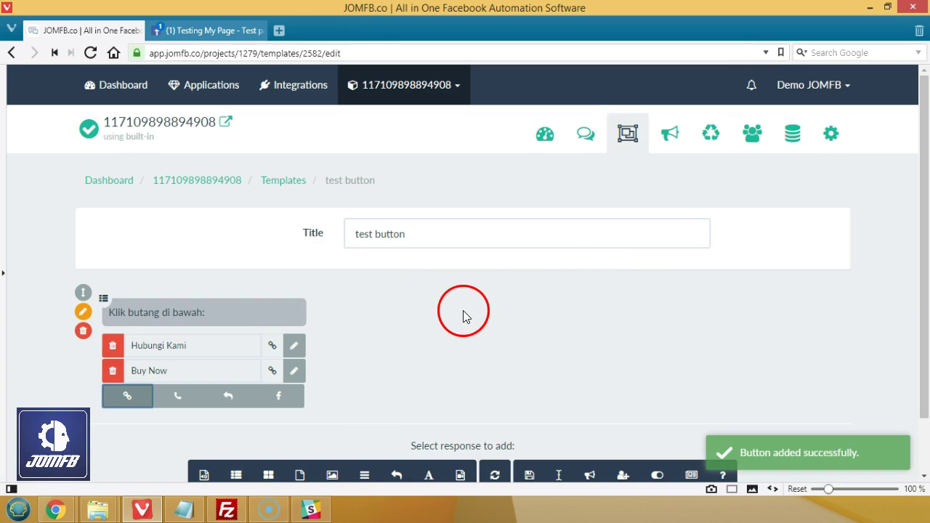
- Add a phone button captioned "Call us" with the business phone number
{"action": "left_click", "coordinate": [162, 397]}
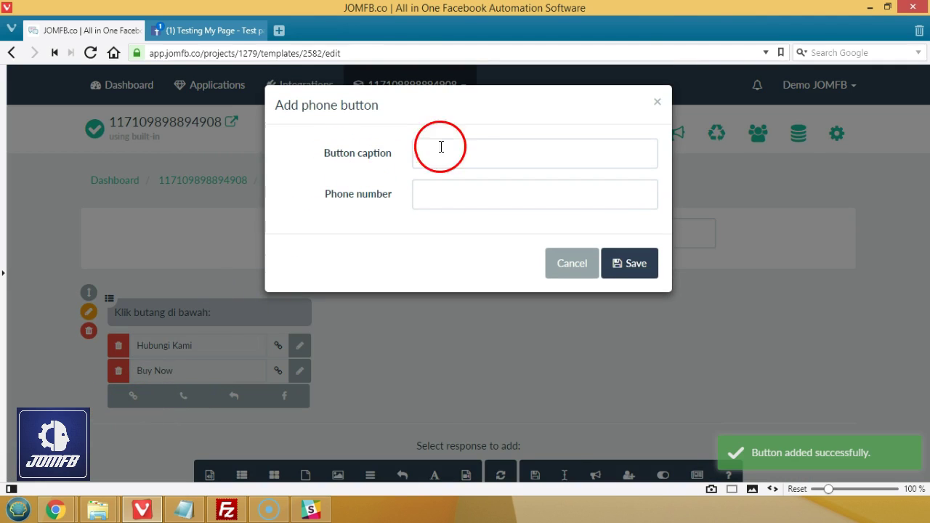
{"action": "left_click", "coordinate": [460, 148]}
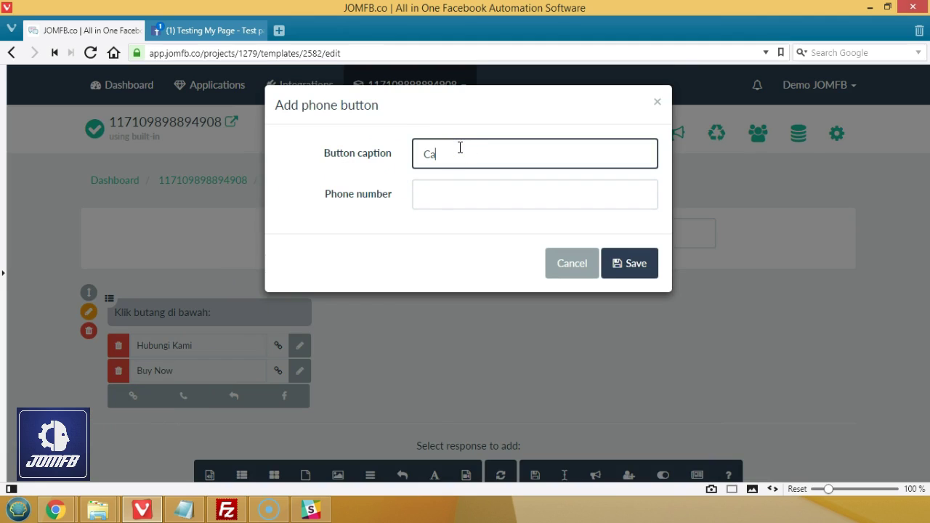
{"action": "left_click", "coordinate": [434, 197]}
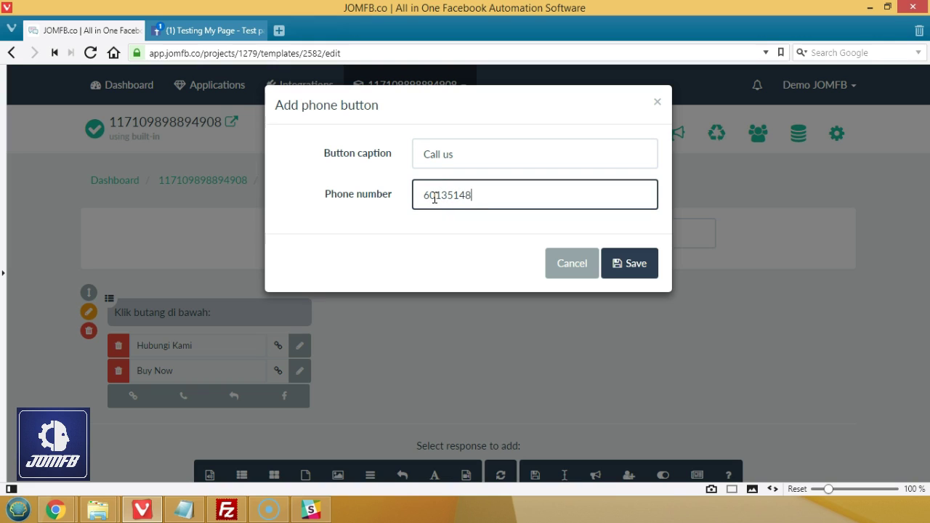
{"action": "left_click", "coordinate": [617, 267]}
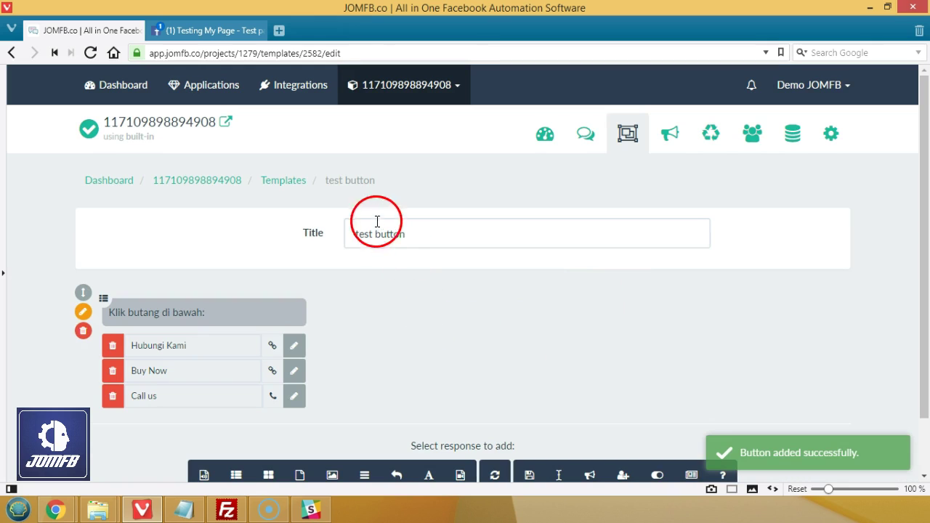
- Create an active messaging response named "test button"
{"action": "left_click", "coordinate": [600, 143]}
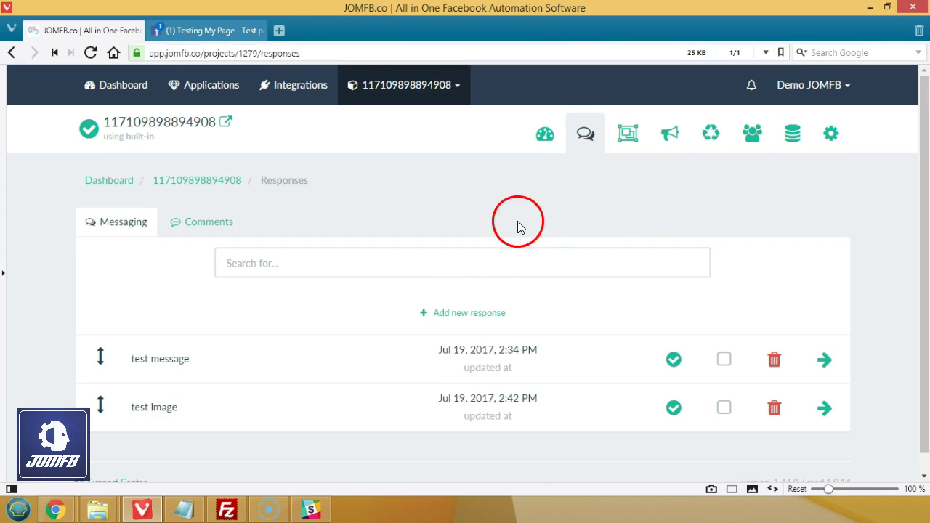
{"action": "left_click", "coordinate": [454, 314]}
{"action": "left_click", "coordinate": [434, 158]}
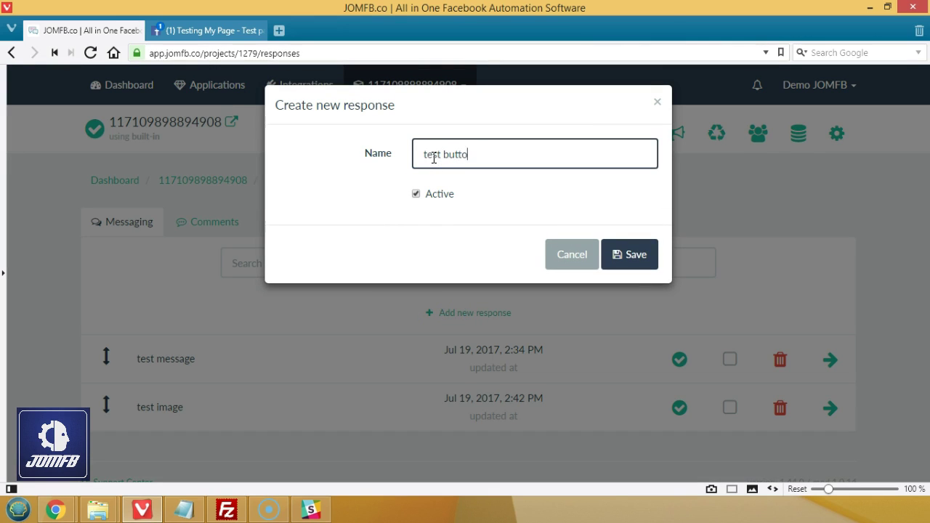
{"action": "left_click", "coordinate": [630, 258]}
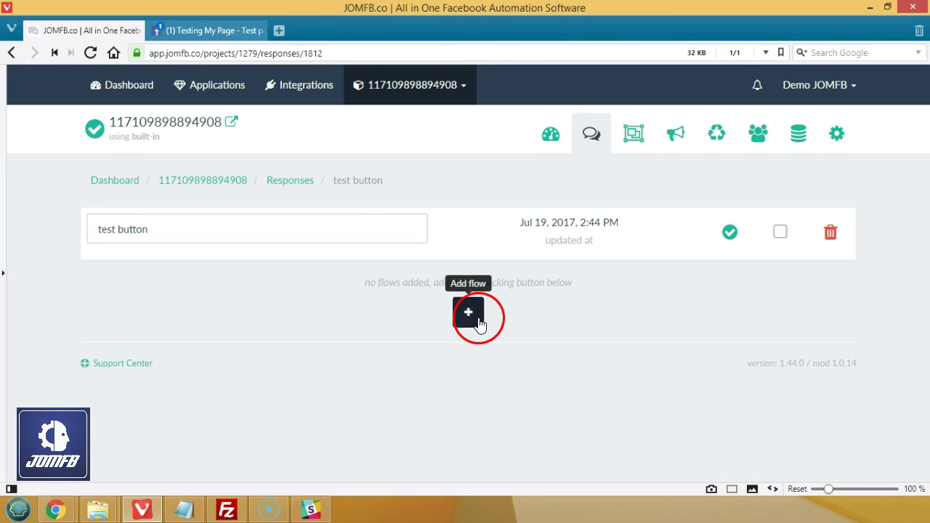
- Add a flow to the response that is triggered by the user text "button"
{"action": "left_click", "coordinate": [477, 320]}
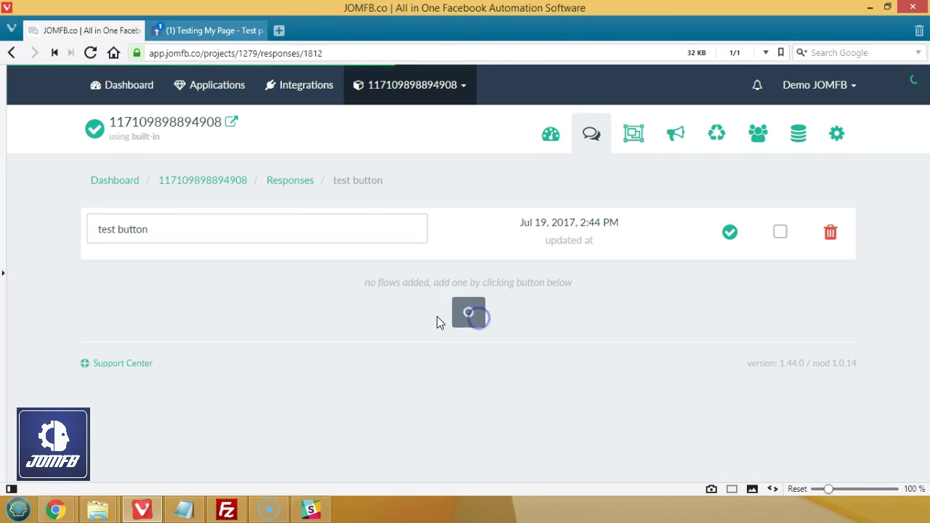
{"action": "left_click", "coordinate": [417, 328]}
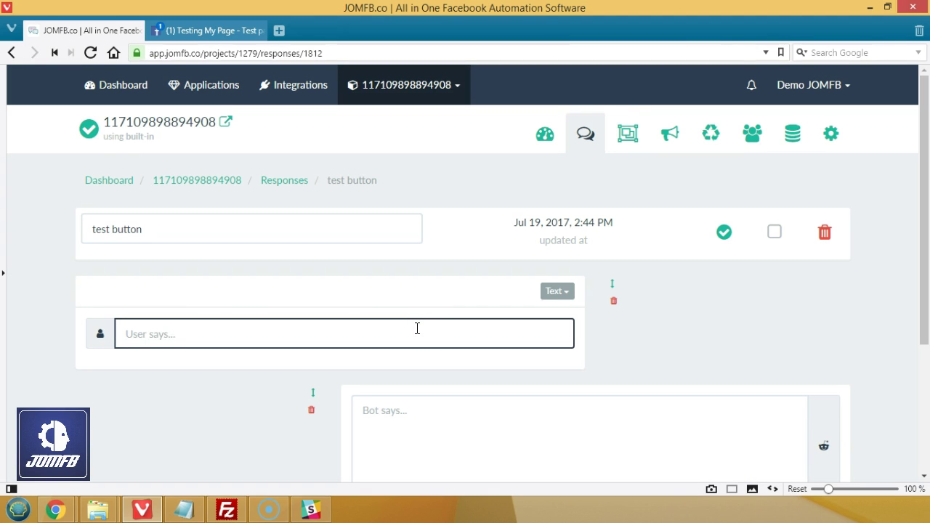
{"action": "scroll", "coordinate": [417, 328], "scroll_direction": "down", "scroll_amount": 2}
{"action": "left_click", "coordinate": [380, 332]}
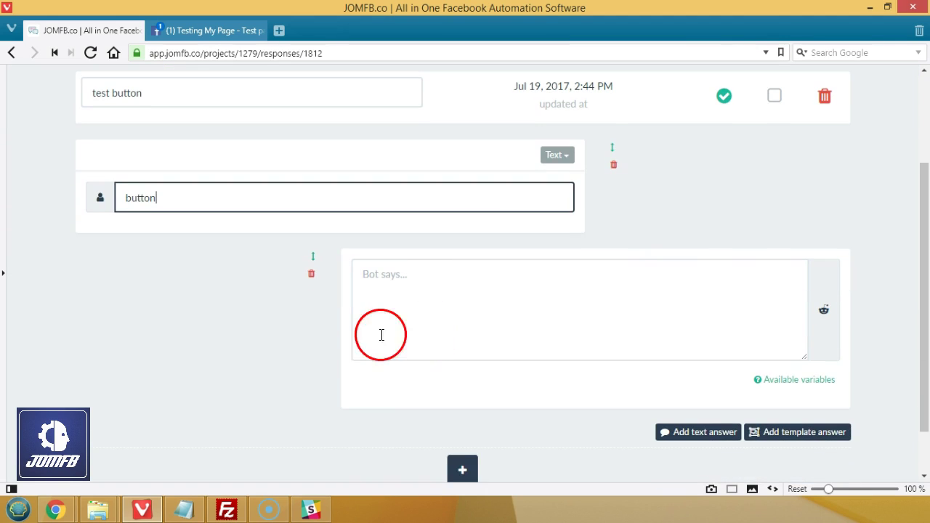
- Add a template answer using the "test button" template to the flow and delete the empty text answer
{"action": "scroll", "coordinate": [607, 361], "scroll_direction": "down", "scroll_amount": 1}
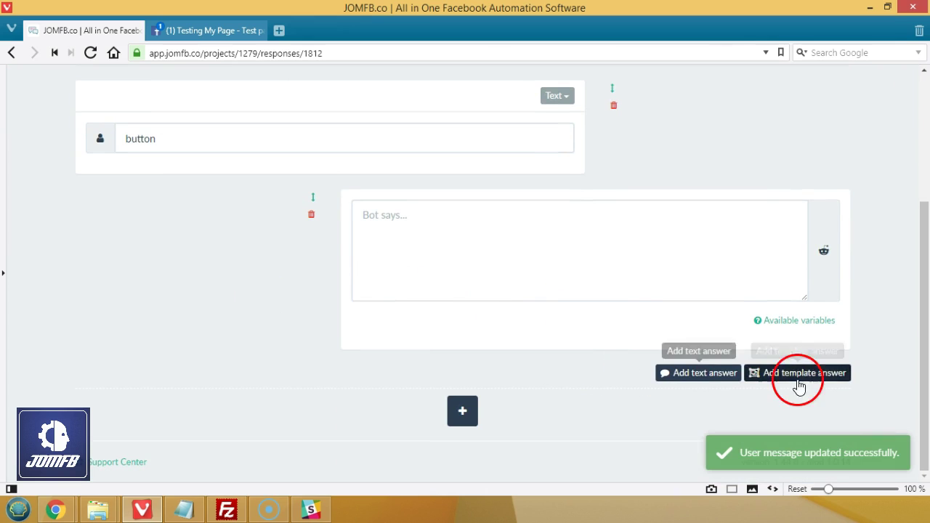
{"action": "left_click", "coordinate": [811, 375]}
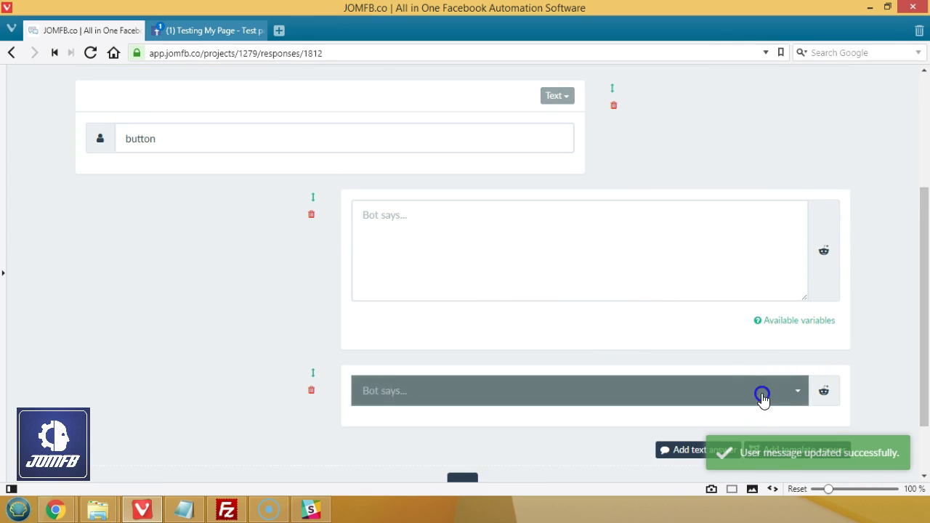
{"action": "left_click", "coordinate": [762, 392]}
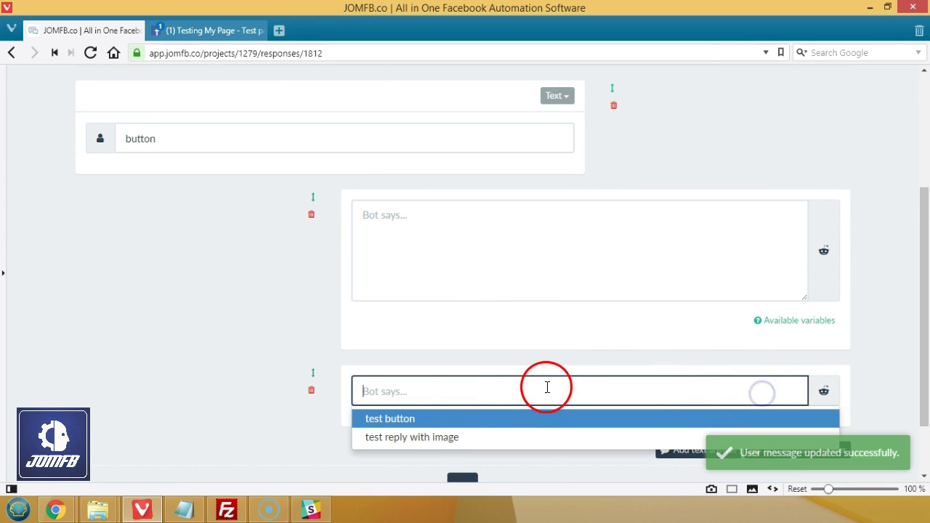
{"action": "left_click", "coordinate": [389, 420]}
{"action": "left_click", "coordinate": [318, 218]}
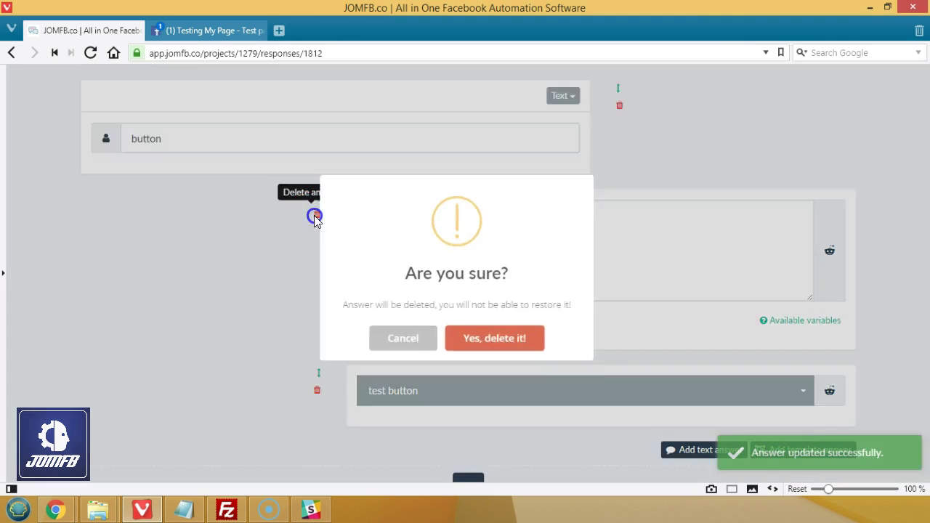
{"action": "left_click", "coordinate": [544, 356]}
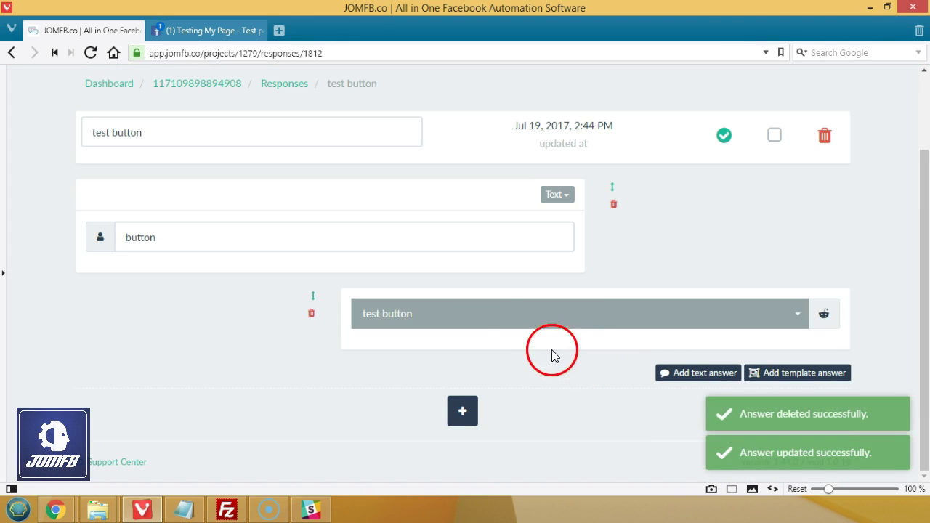
- Switch to Facebook and send the message "button" in the Testing My Page chat
{"action": "left_click", "coordinate": [195, 30]}
{"action": "left_click", "coordinate": [567, 450]}
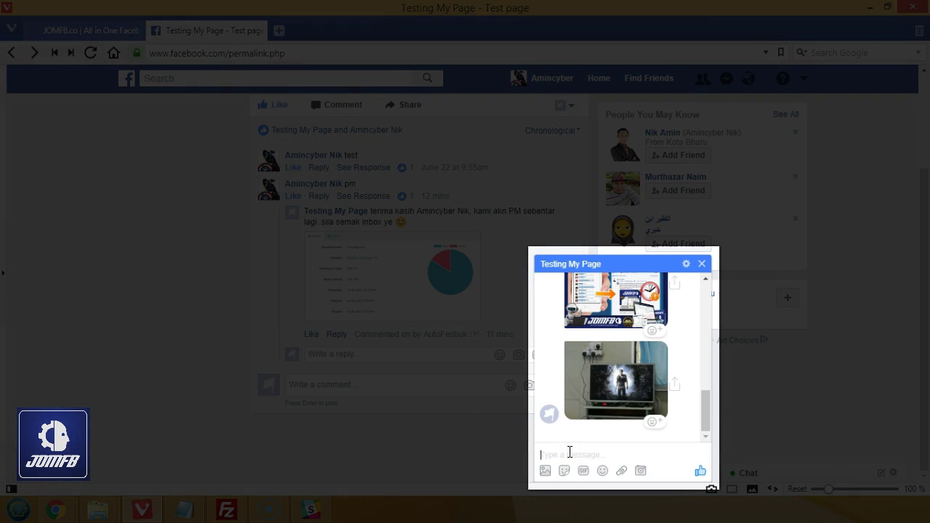
{"action": "type", "text": "button"}
{"action": "key", "text": "Return"}
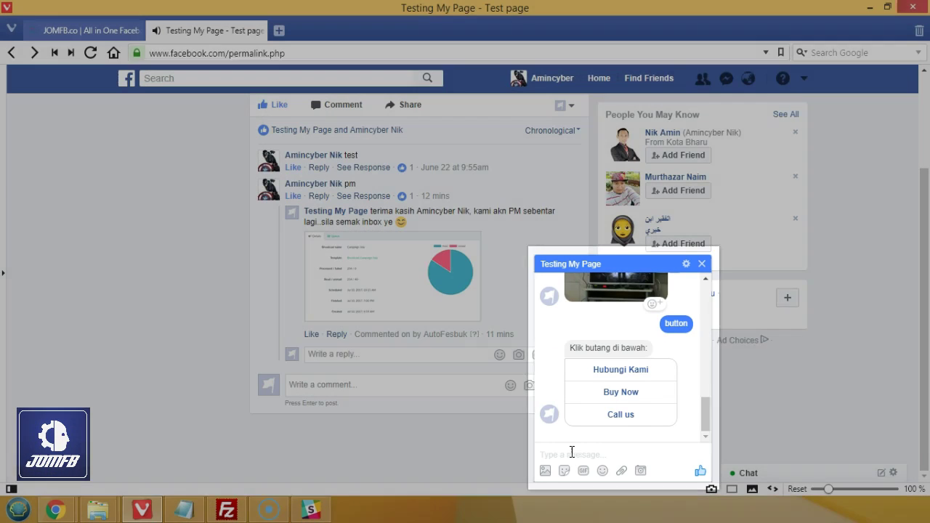
- Test the Hubungi Kami, Buy Now and Call us buttons in the chat reply, closing each page they open
{"action": "left_click", "coordinate": [640, 369]}
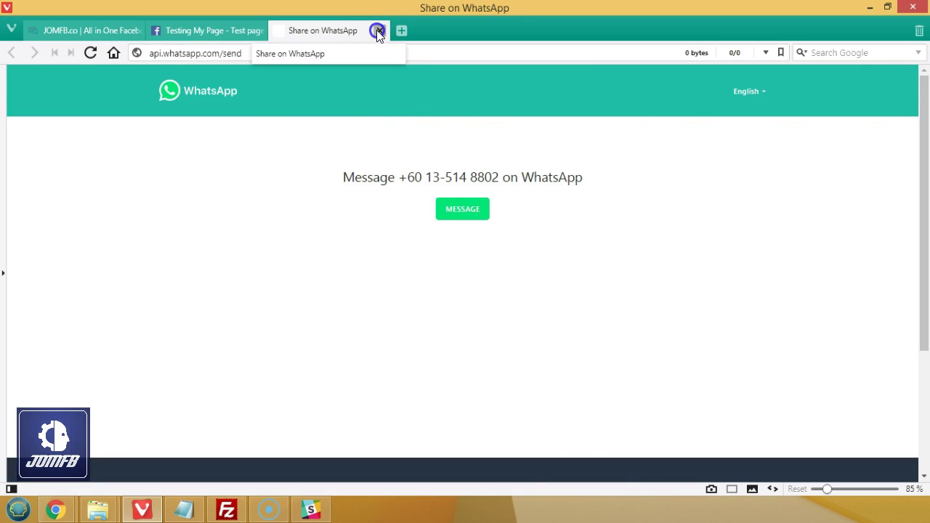
{"action": "left_click", "coordinate": [376, 31]}
{"action": "left_click", "coordinate": [622, 392]}
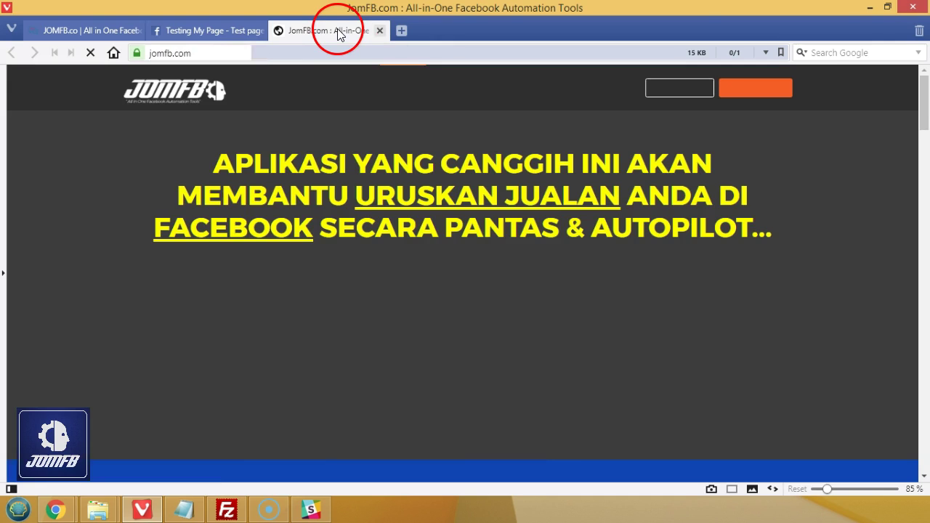
{"action": "left_click", "coordinate": [379, 32]}
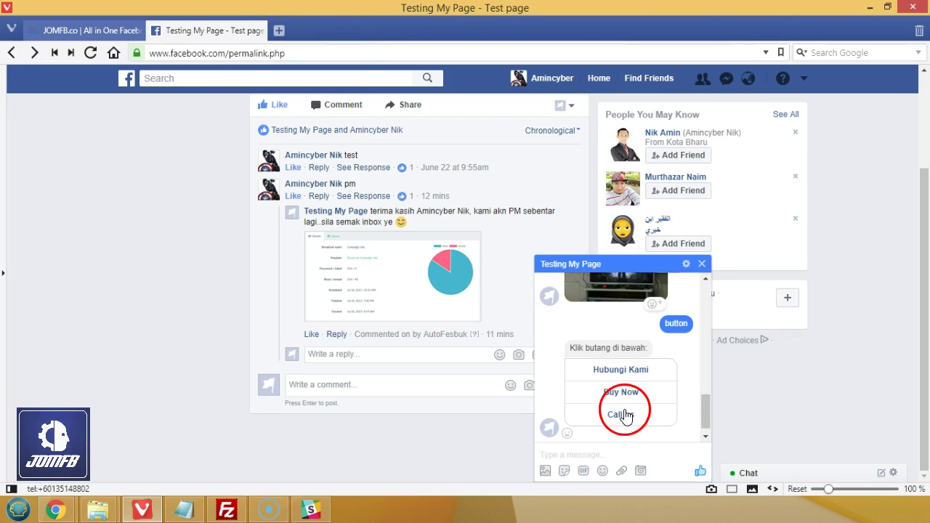
{"action": "left_click", "coordinate": [620, 415]}
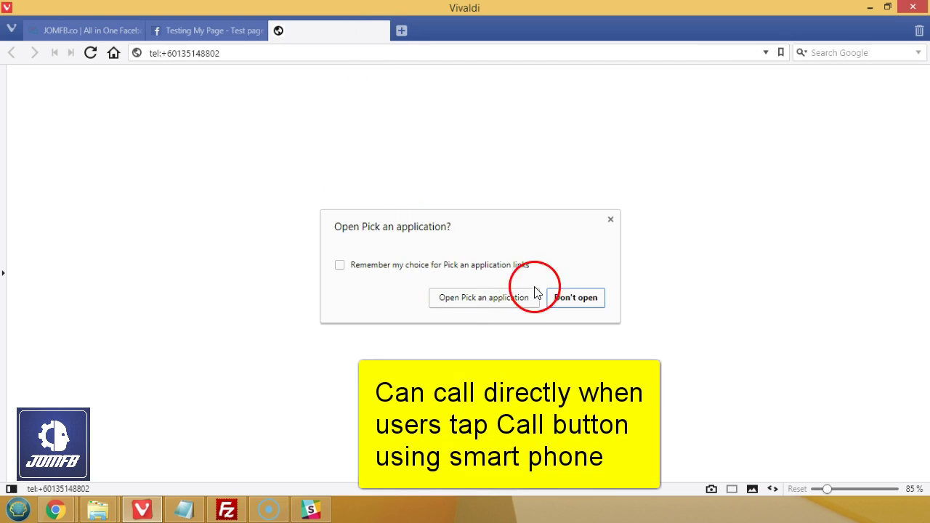
{"action": "left_click", "coordinate": [559, 297]}
{"action": "left_click", "coordinate": [380, 32]}
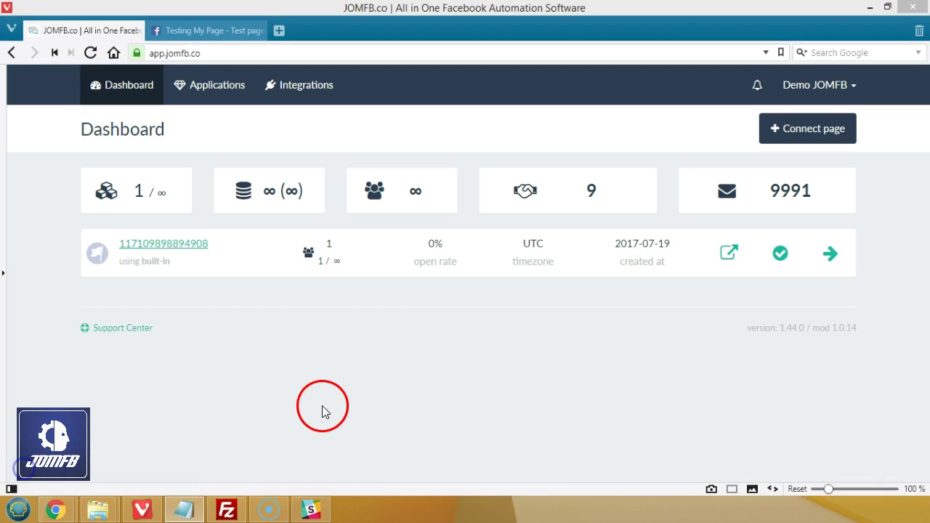
- Open the connected page's project in JOMFB and create a broadcast named "test broadcast"
{"action": "left_click", "coordinate": [829, 251]}
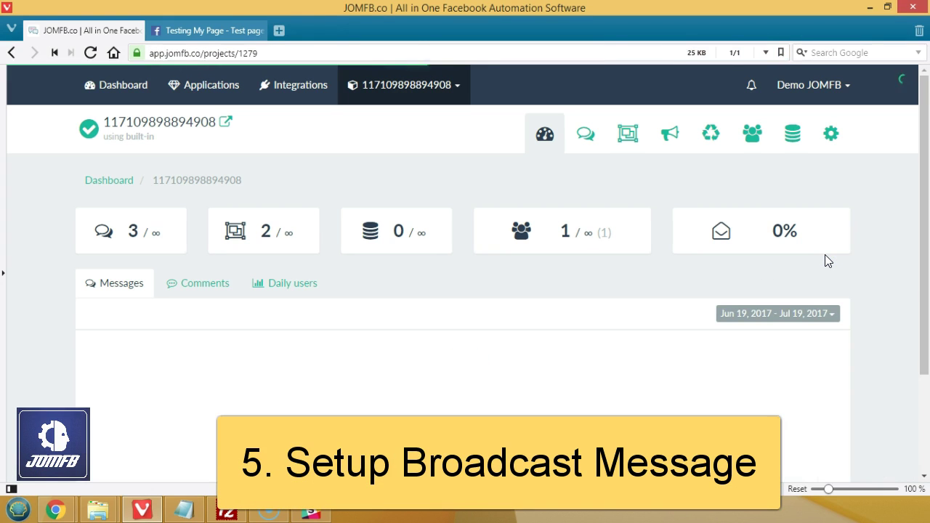
{"action": "left_click", "coordinate": [822, 248]}
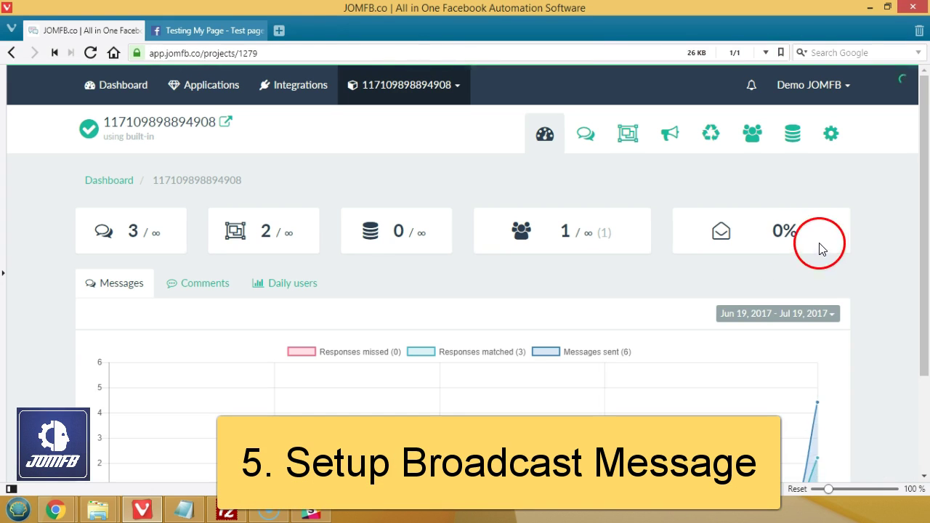
{"action": "left_click", "coordinate": [674, 137]}
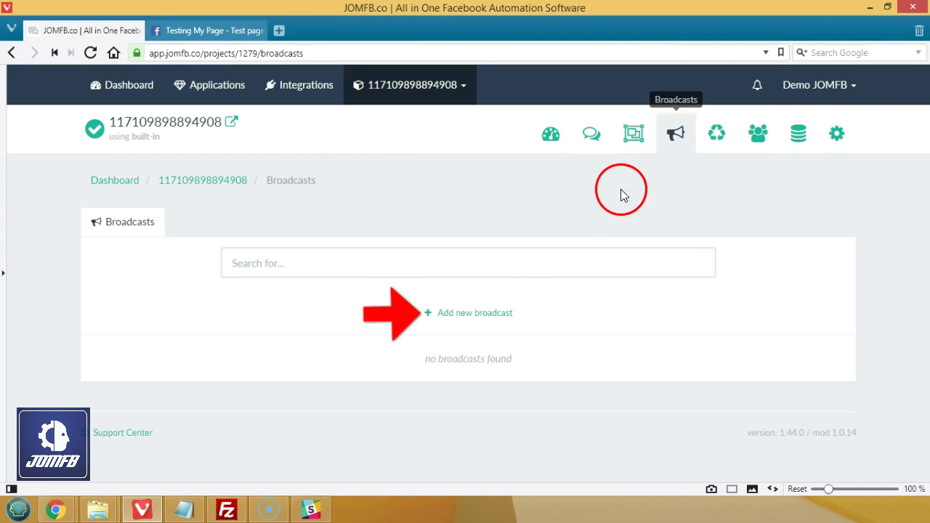
{"action": "left_click", "coordinate": [484, 313]}
{"action": "left_click", "coordinate": [451, 156]}
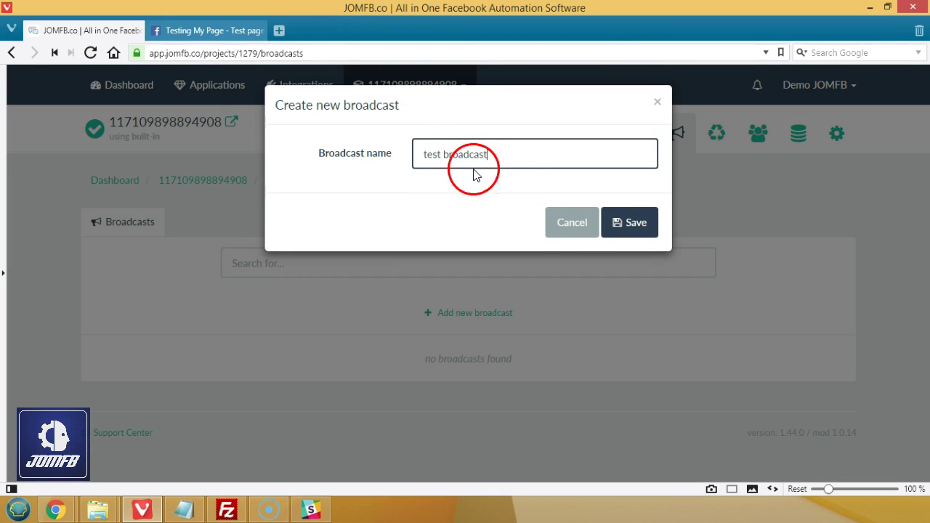
{"action": "left_click", "coordinate": [618, 222]}
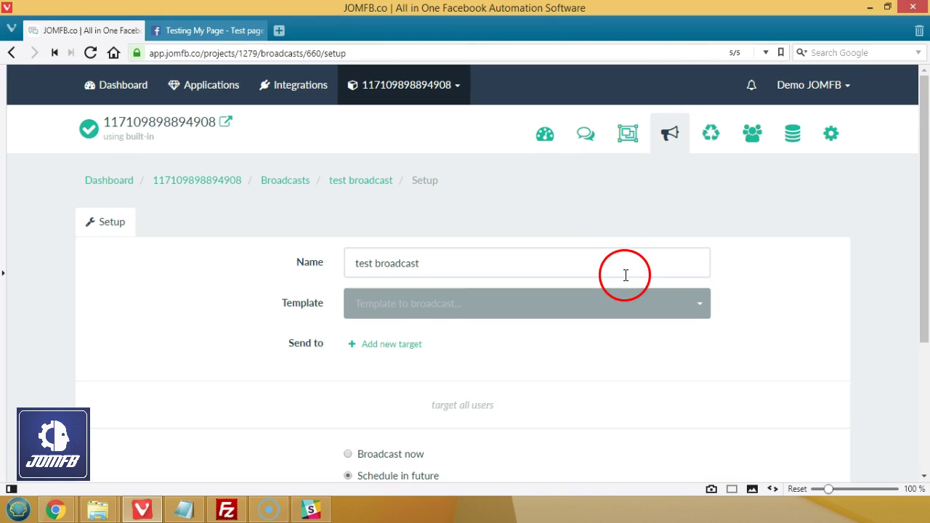
{"action": "scroll", "coordinate": [626, 281], "scroll_direction": "down", "scroll_amount": 1}
{"action": "scroll", "coordinate": [626, 281], "scroll_direction": "down", "scroll_amount": 1}
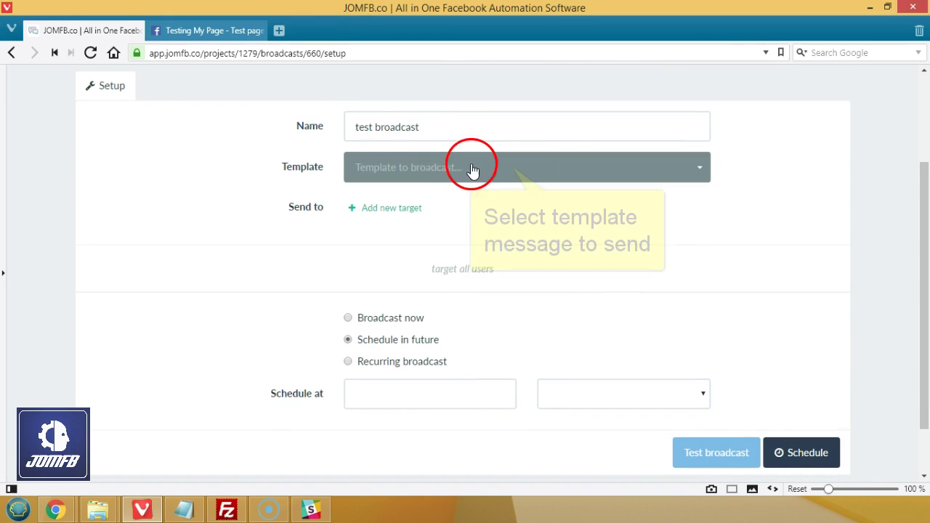
{"action": "left_click", "coordinate": [451, 171]}
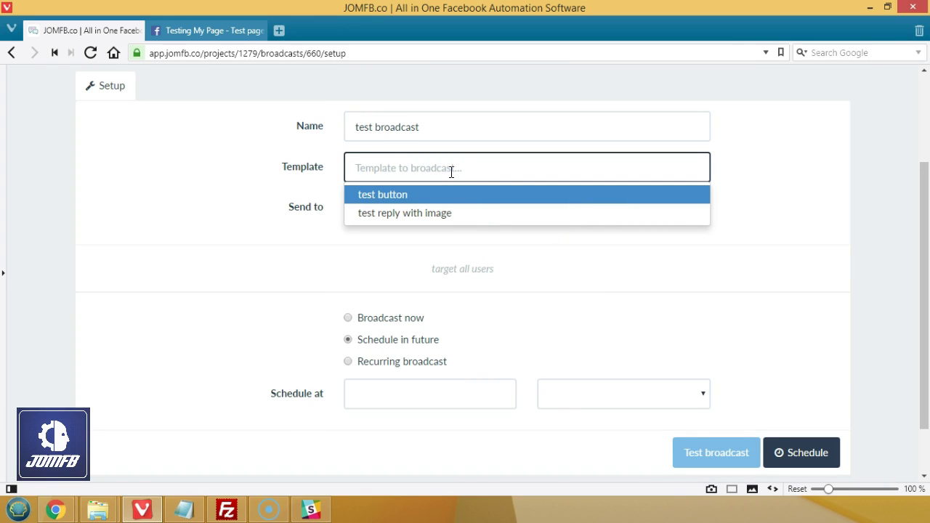
{"action": "left_click", "coordinate": [434, 162]}
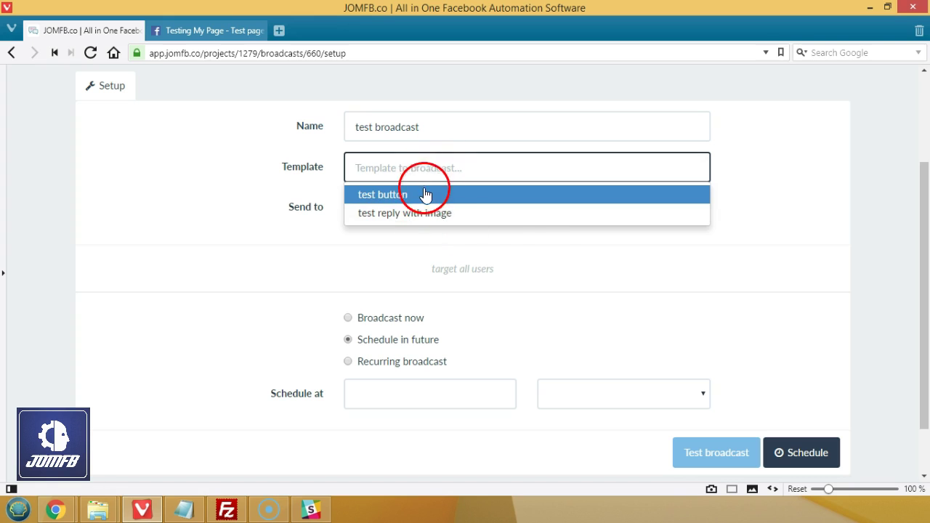
{"action": "left_click", "coordinate": [425, 194]}
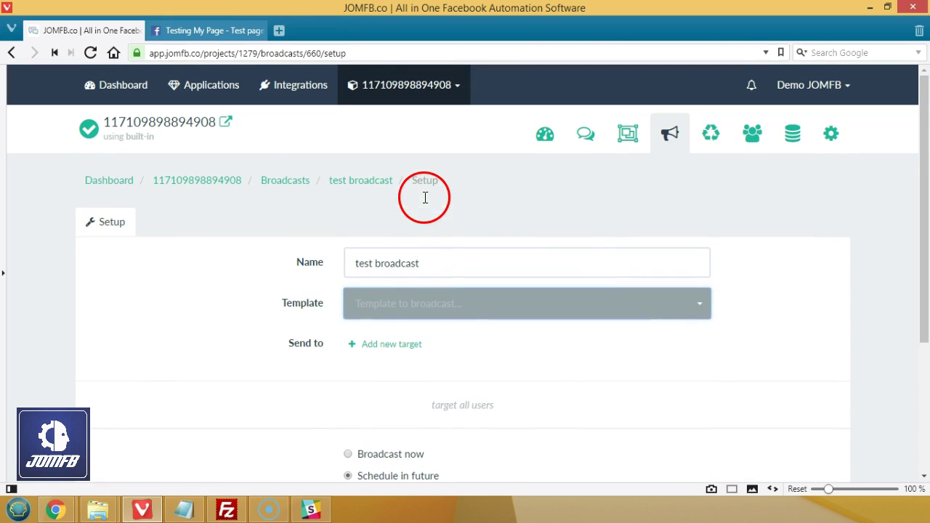
- Create a response template named "broadcast test"
{"action": "left_click", "coordinate": [625, 135]}
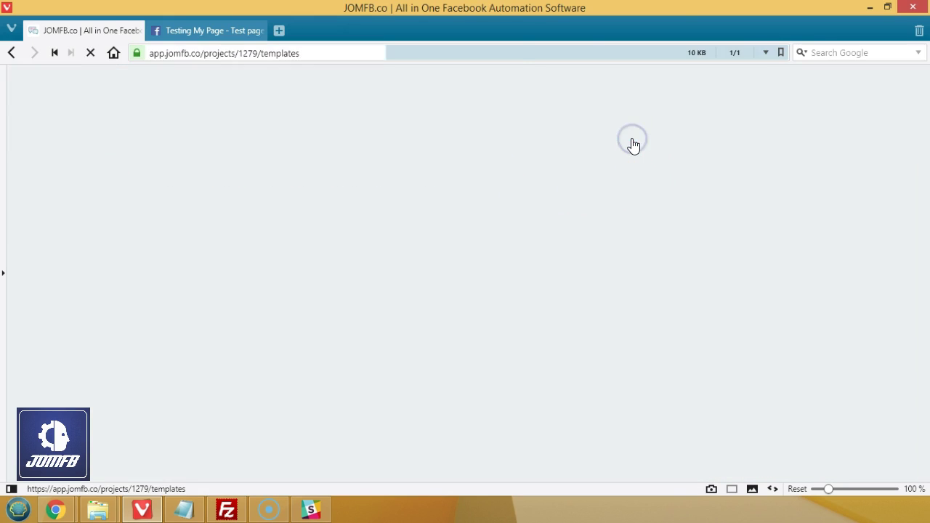
{"action": "left_click", "coordinate": [478, 314]}
{"action": "left_click", "coordinate": [427, 163]}
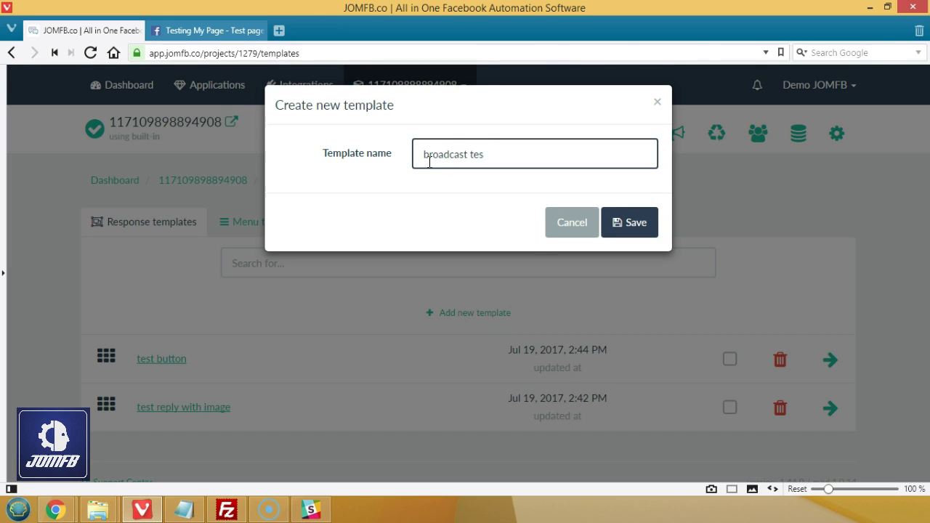
{"action": "left_click", "coordinate": [633, 223]}
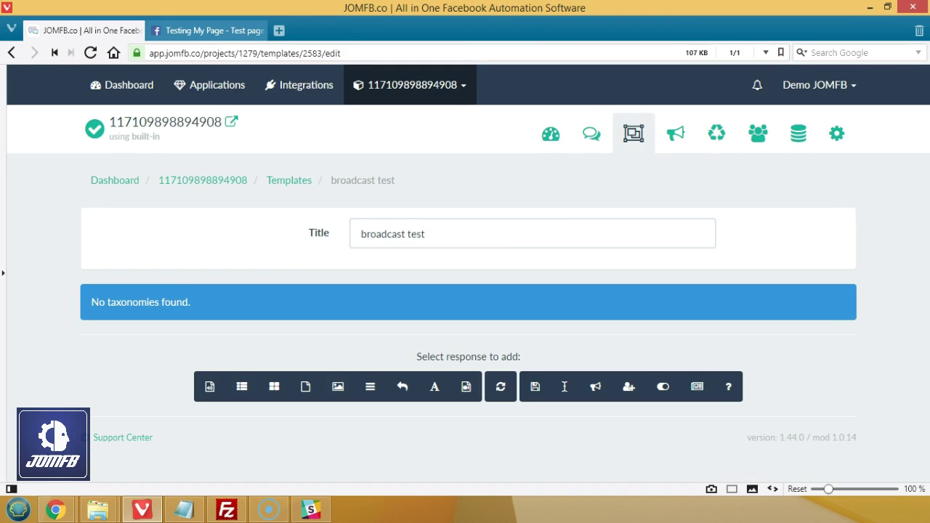
- Start a text response for the broadcast test template, paste in the "Video - QuickGuide" list of [HOW TO] topics and enlarge the text box
{"action": "left_click", "coordinate": [184, 509]}
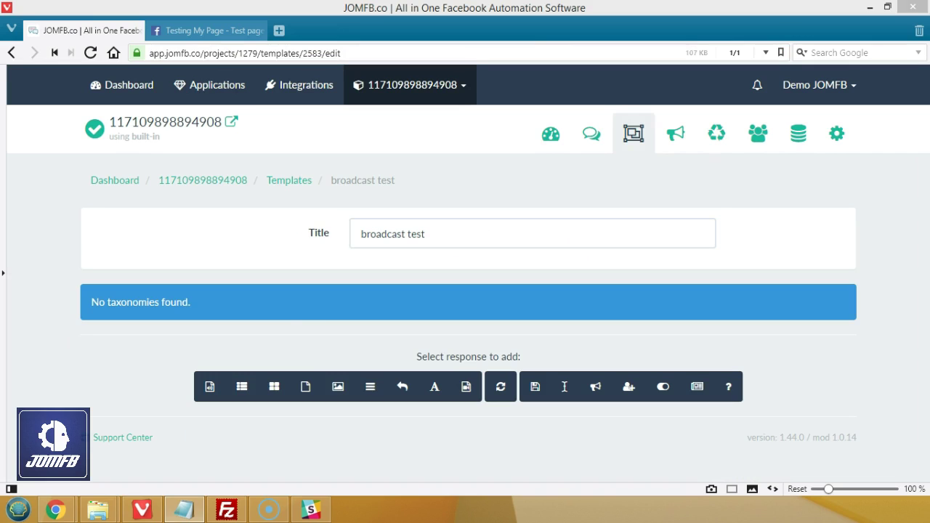
{"action": "left_click", "coordinate": [435, 387]}
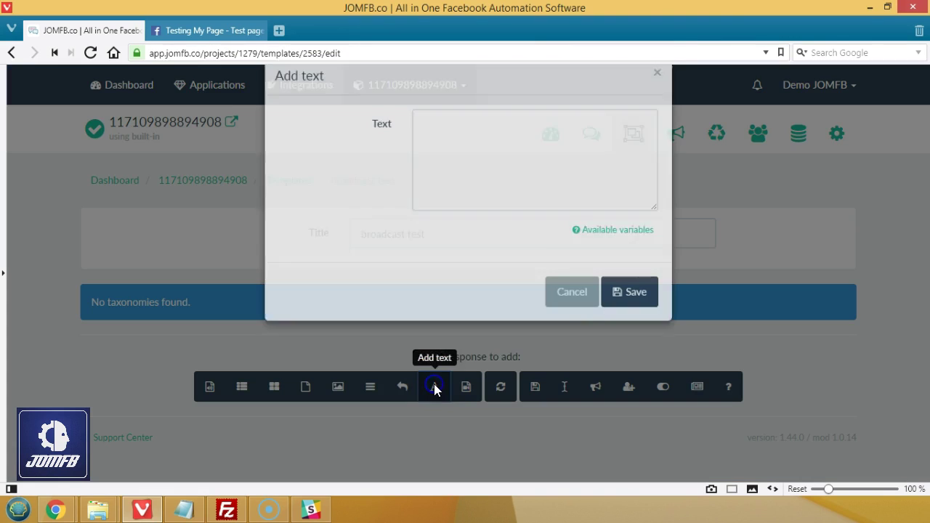
{"action": "left_click", "coordinate": [508, 154]}
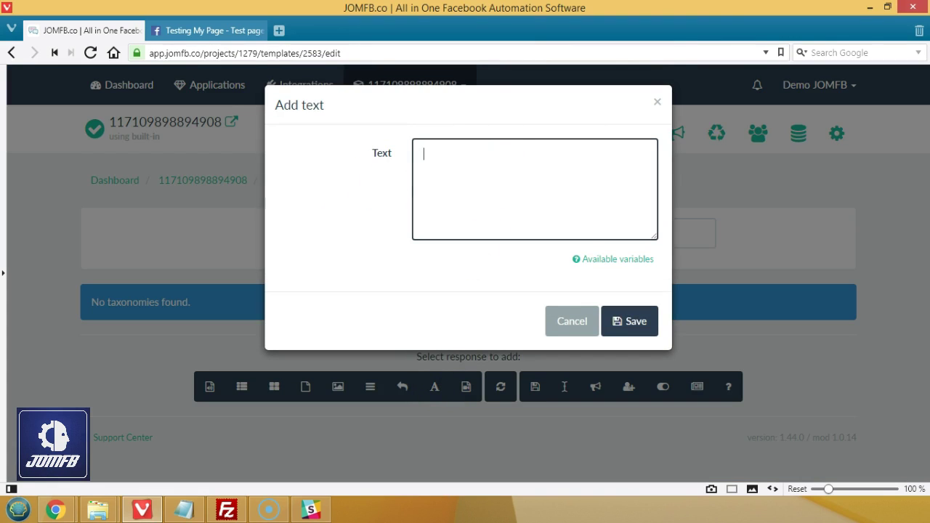
{"action": "left_click", "coordinate": [486, 195]}
{"action": "key", "text": "ctrl+v"}
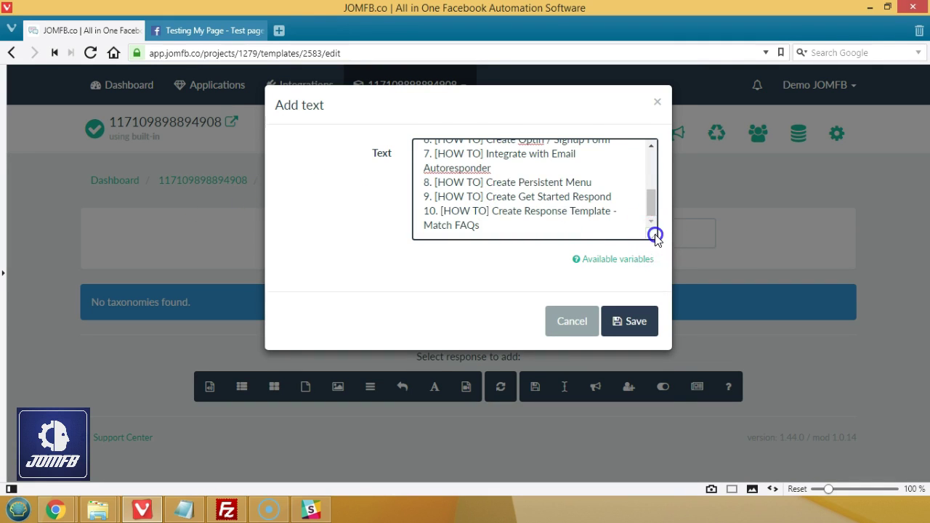
{"action": "left_click_drag", "start_coordinate": [655, 236], "coordinate": [656, 353]}
{"action": "left_click", "coordinate": [639, 315]}
{"action": "scroll", "coordinate": [642, 314], "scroll_direction": "up", "scroll_amount": 2}
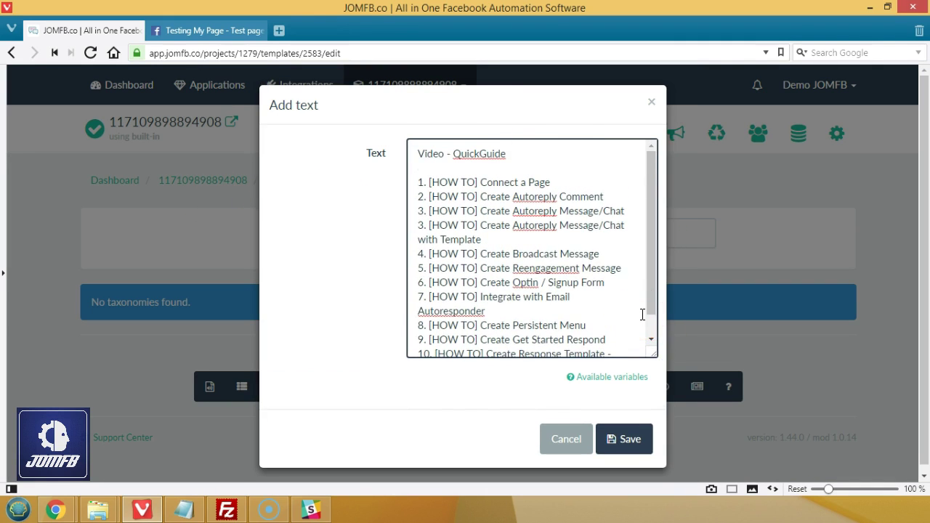
{"action": "scroll", "coordinate": [643, 314], "scroll_direction": "down", "scroll_amount": 1}
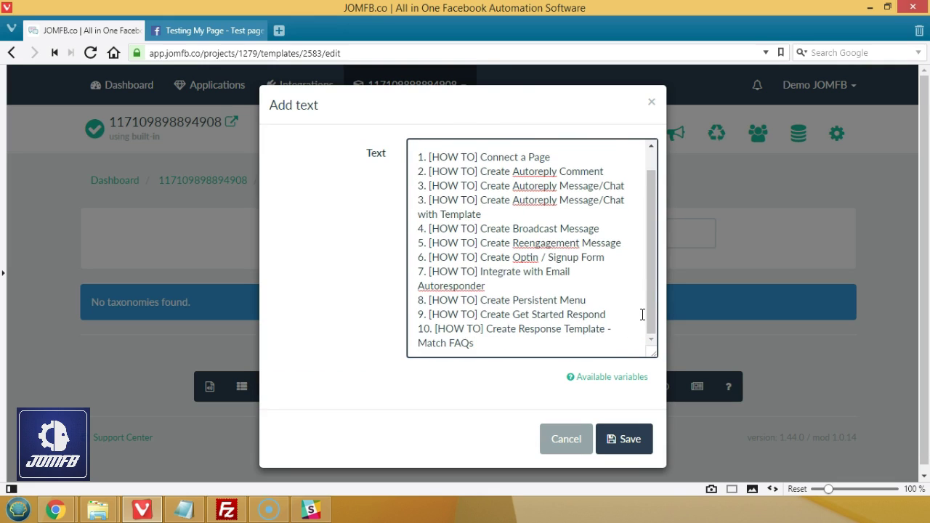
{"action": "scroll", "coordinate": [642, 314], "scroll_direction": "up", "scroll_amount": 1}
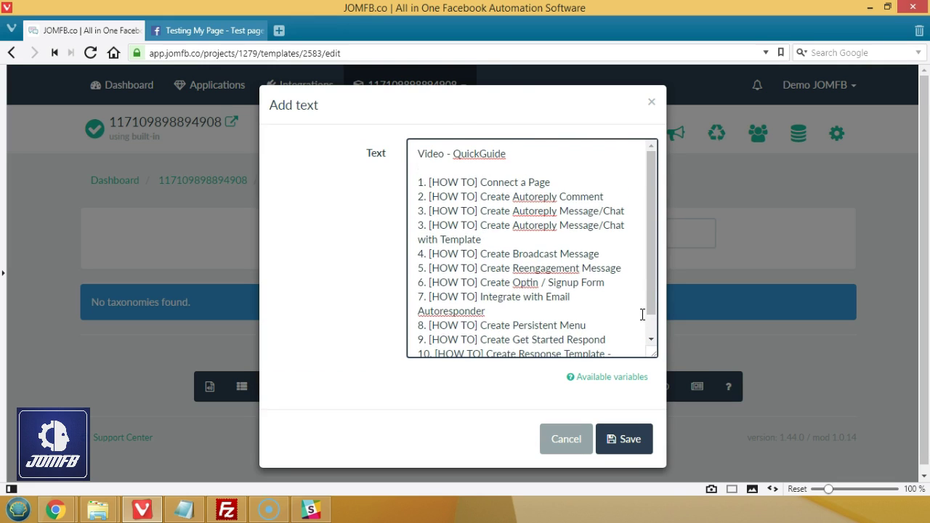
{"action": "mouse_move", "coordinate": [653, 352]}
{"action": "left_mouse_down"}
{"action": "mouse_move", "coordinate": [745, 353]}
{"action": "mouse_move", "coordinate": [648, 347]}
{"action": "left_mouse_up"}
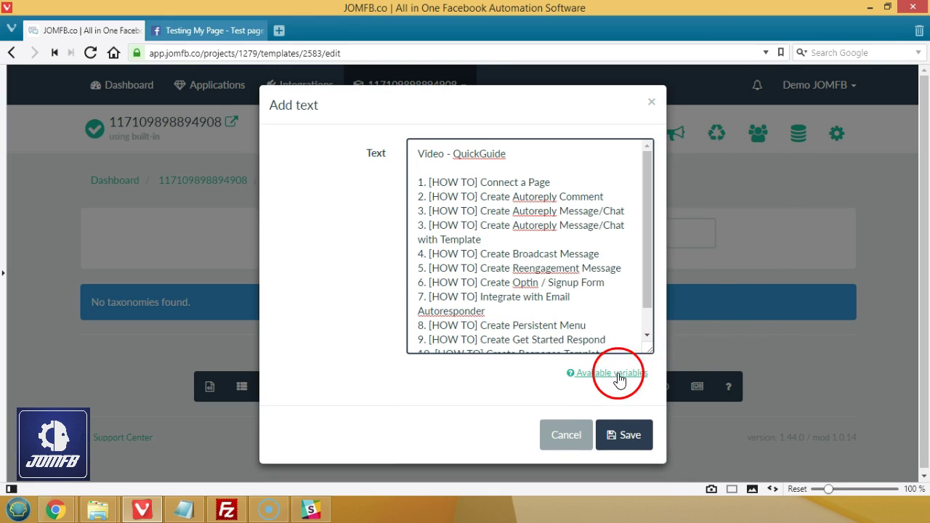
- Copy the first-name variable, put the greeting "Hi {$first-name}" and a blank line above the list, and save the text response
{"action": "left_click", "coordinate": [617, 373]}
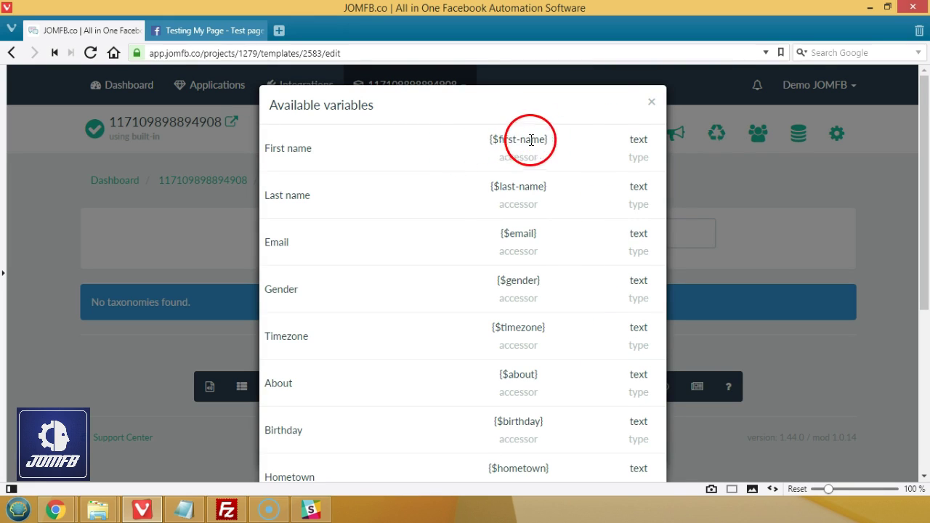
{"action": "left_click_drag", "start_coordinate": [489, 140], "coordinate": [507, 138]}
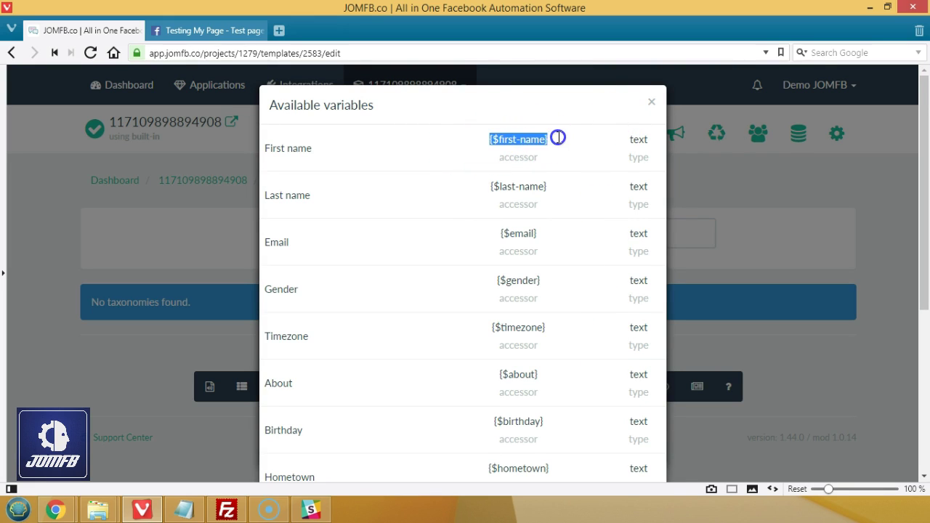
{"action": "left_click", "coordinate": [651, 102]}
{"action": "left_click", "coordinate": [482, 165]}
{"action": "left_click", "coordinate": [425, 151]}
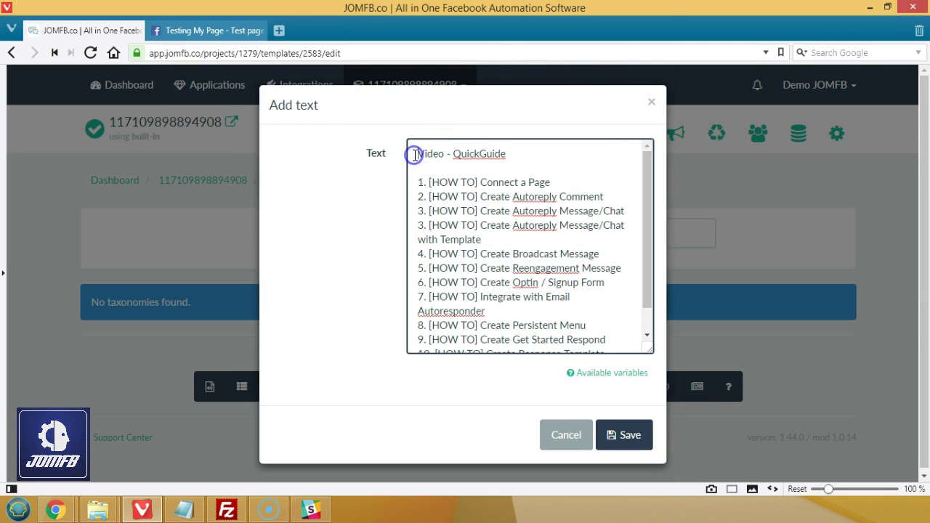
{"action": "type", "text": "{$first-name}"}
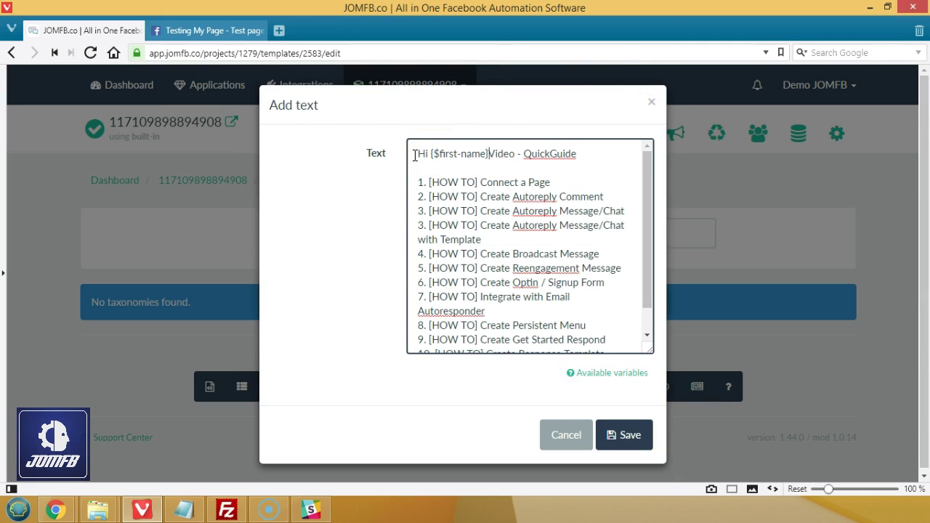
{"action": "key", "text": "Return"}
{"action": "key", "text": "Return"}
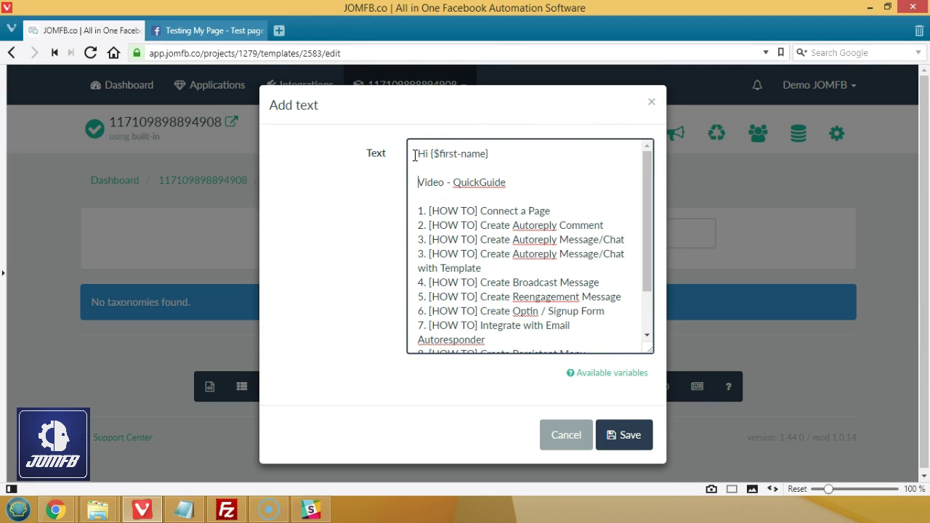
{"action": "left_click", "coordinate": [617, 429]}
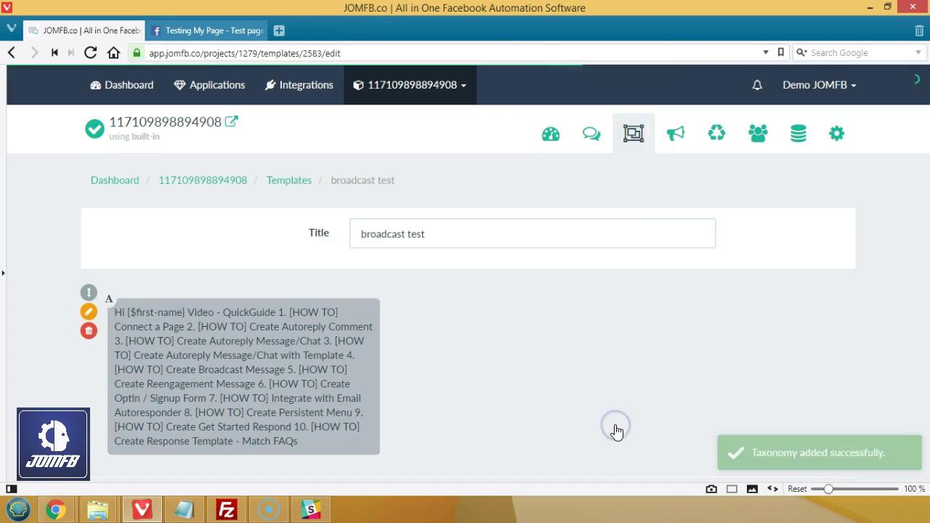
- Open the setup of the broadcast "test broadcast" and choose "broadcast test" as its template
{"action": "left_click", "coordinate": [672, 135]}
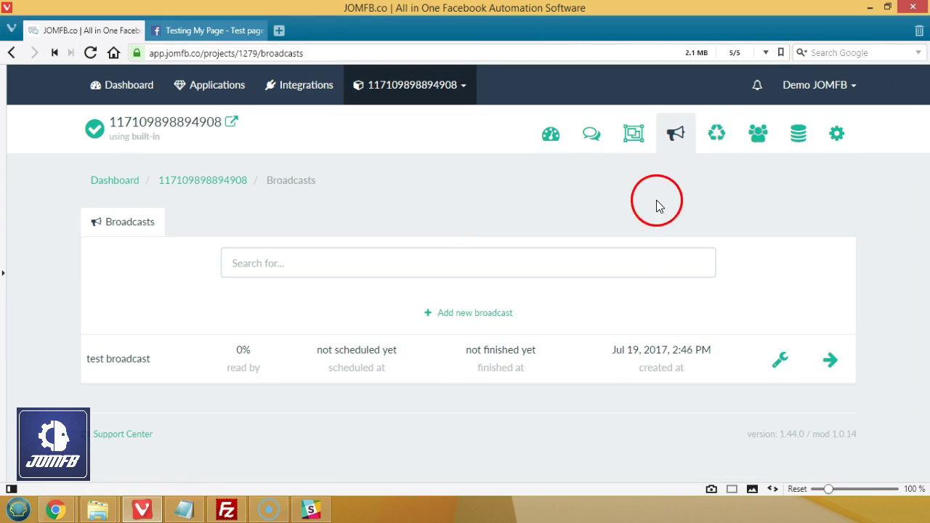
{"action": "left_click", "coordinate": [830, 363]}
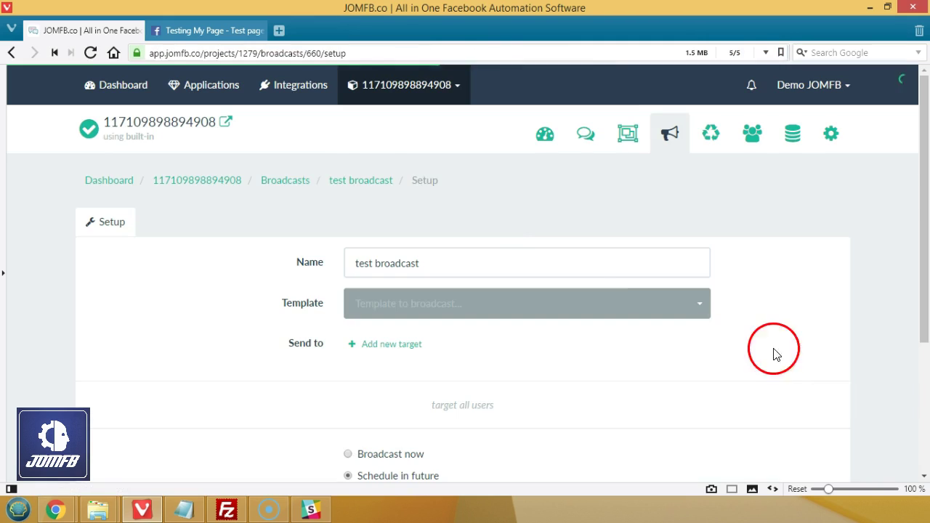
{"action": "scroll", "coordinate": [480, 275], "scroll_direction": "down", "scroll_amount": 2}
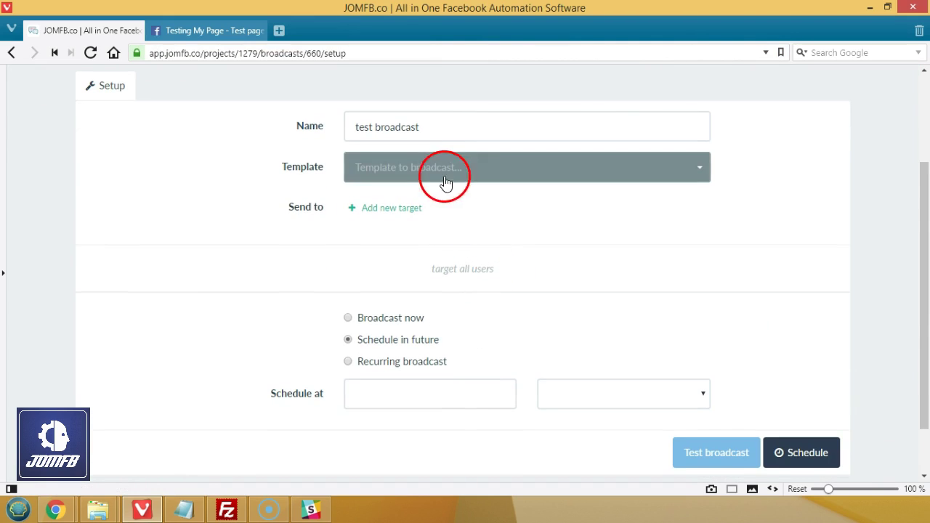
{"action": "left_click", "coordinate": [379, 167]}
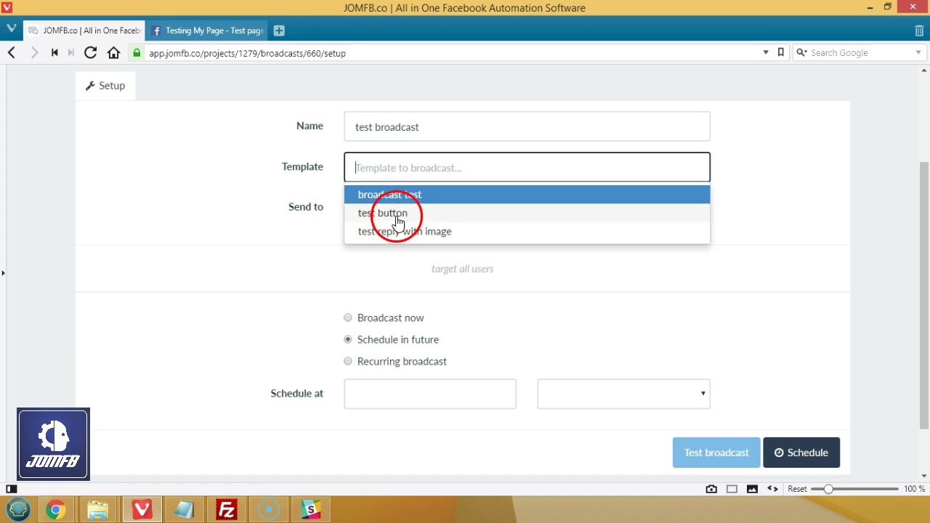
{"action": "left_click", "coordinate": [400, 194]}
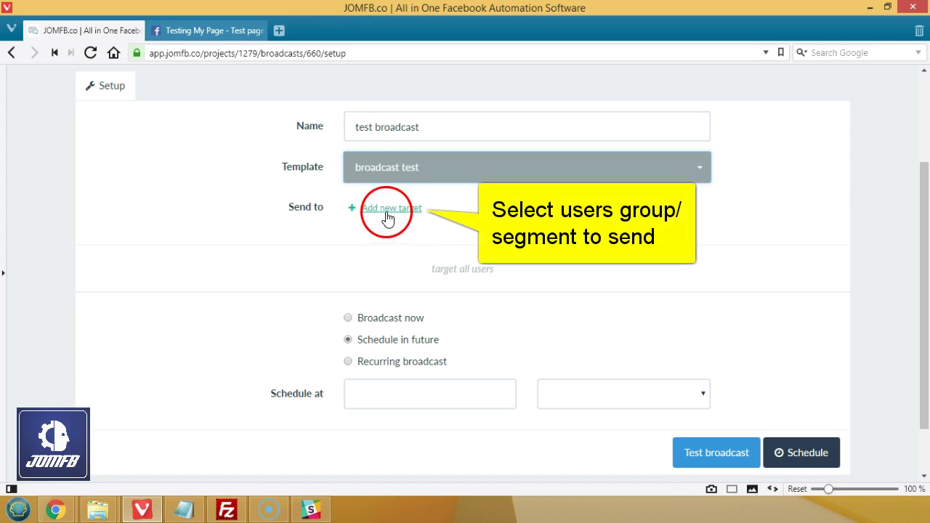
- Add a new target of type List to the broadcast, using the All list
{"action": "left_click", "coordinate": [384, 211]}
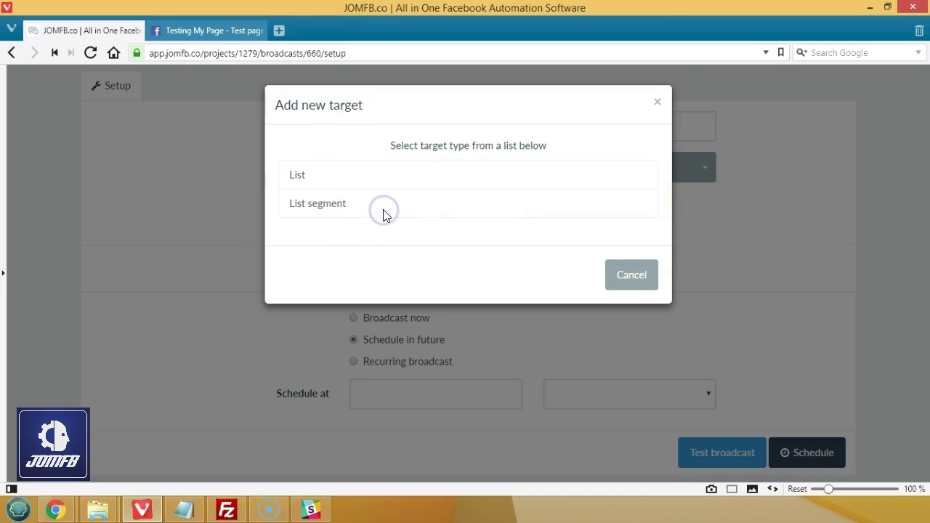
{"action": "left_click", "coordinate": [298, 182]}
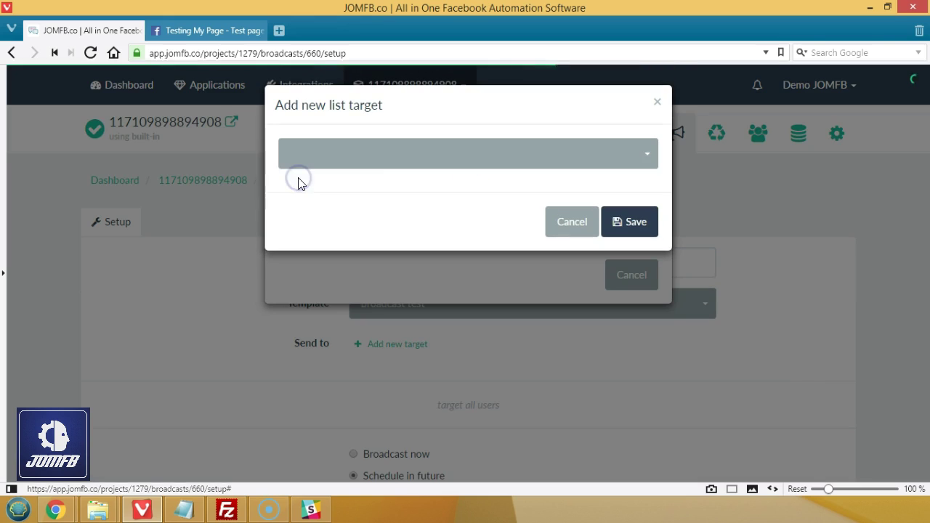
{"action": "left_click", "coordinate": [380, 155]}
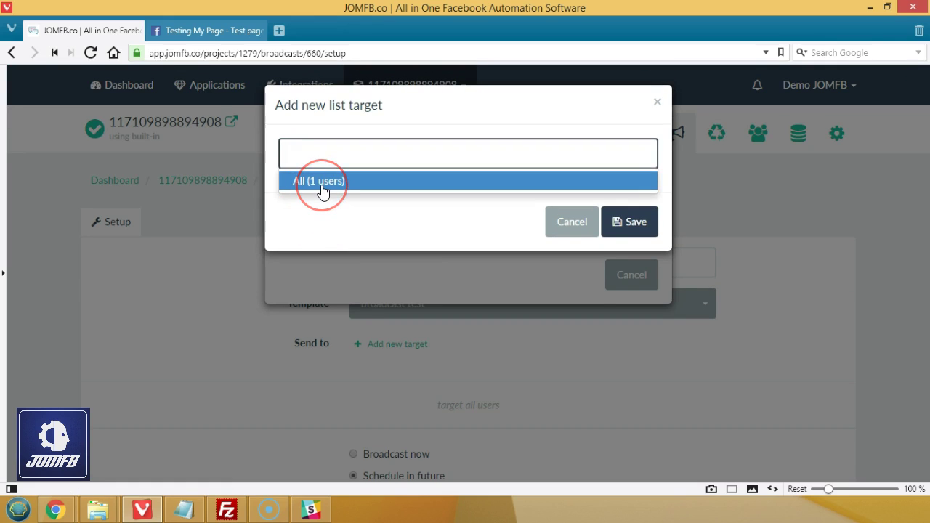
{"action": "left_click", "coordinate": [323, 189]}
{"action": "left_click", "coordinate": [643, 227]}
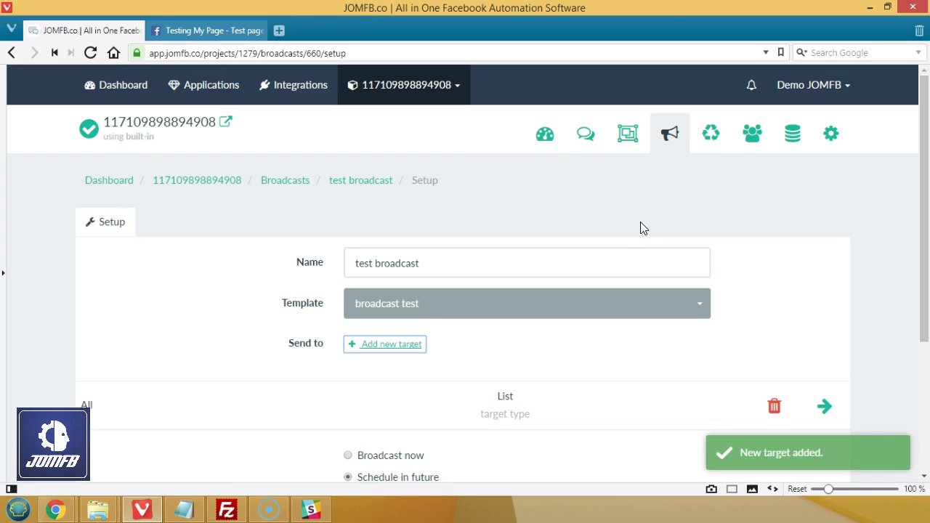
{"action": "left_click", "coordinate": [584, 277]}
- Try the sending options Broadcast now, Schedule in future and Recurring broadcast
{"action": "scroll", "coordinate": [584, 277], "scroll_direction": "down", "scroll_amount": 3}
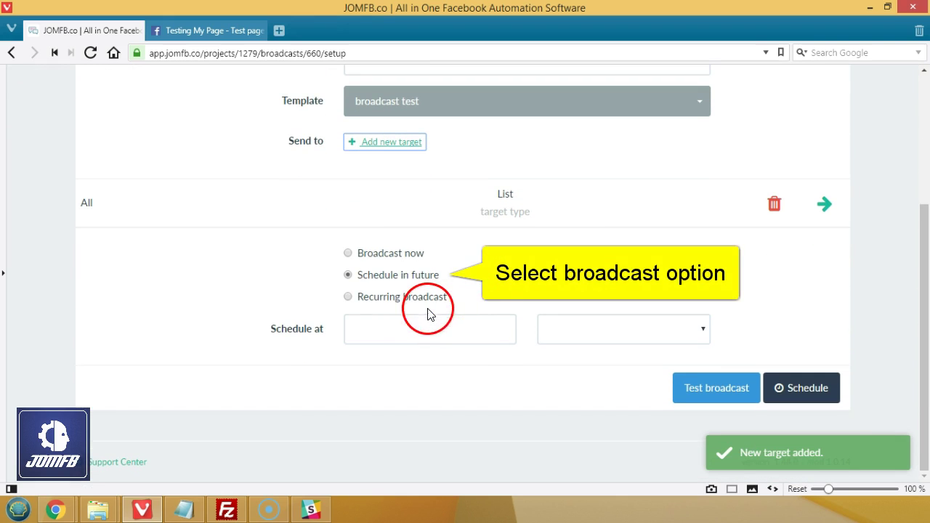
{"action": "left_click", "coordinate": [390, 255]}
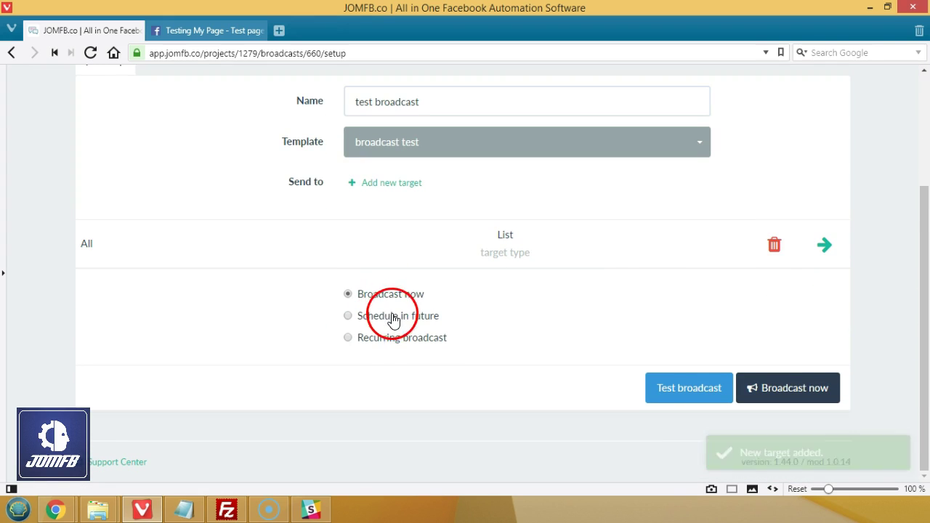
{"action": "left_click", "coordinate": [393, 318]}
{"action": "left_click", "coordinate": [403, 299]}
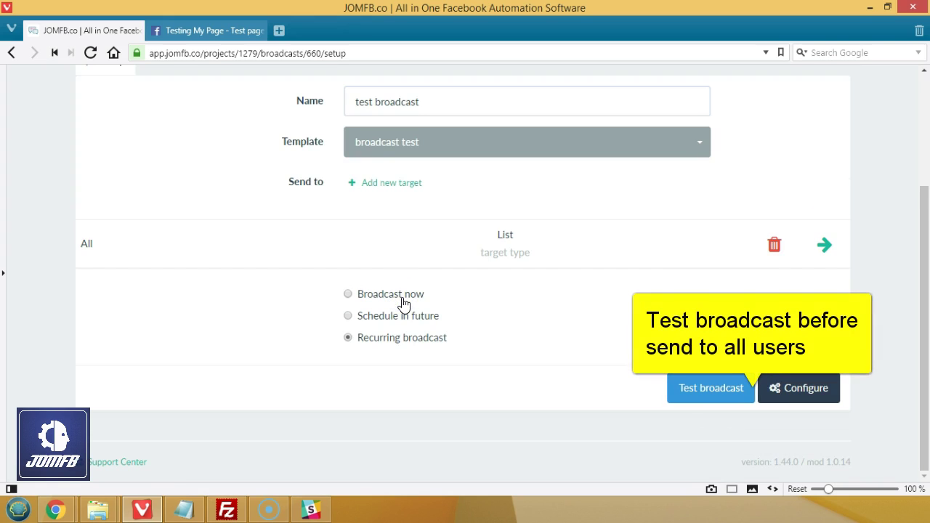
- Send a test of the broadcast to the user offered as recipient
{"action": "left_click", "coordinate": [720, 396]}
{"action": "left_click", "coordinate": [513, 154]}
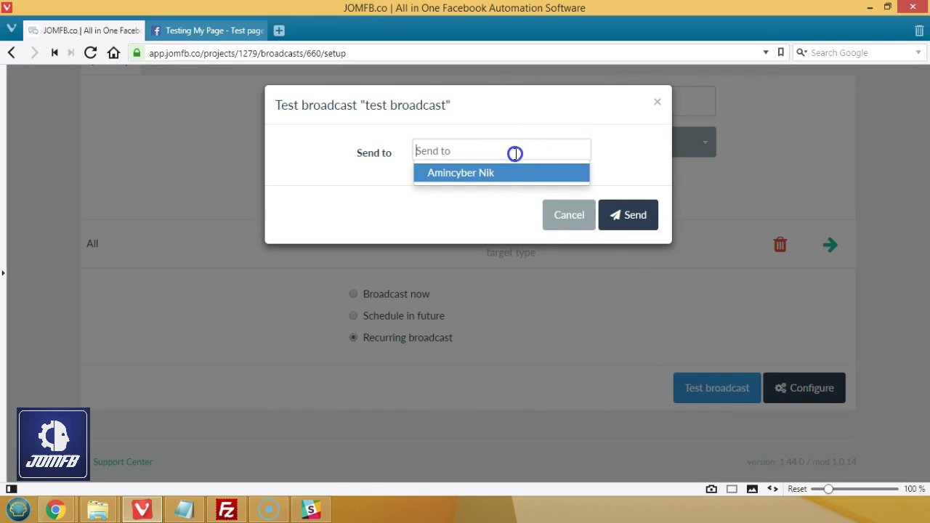
{"action": "left_click", "coordinate": [499, 181]}
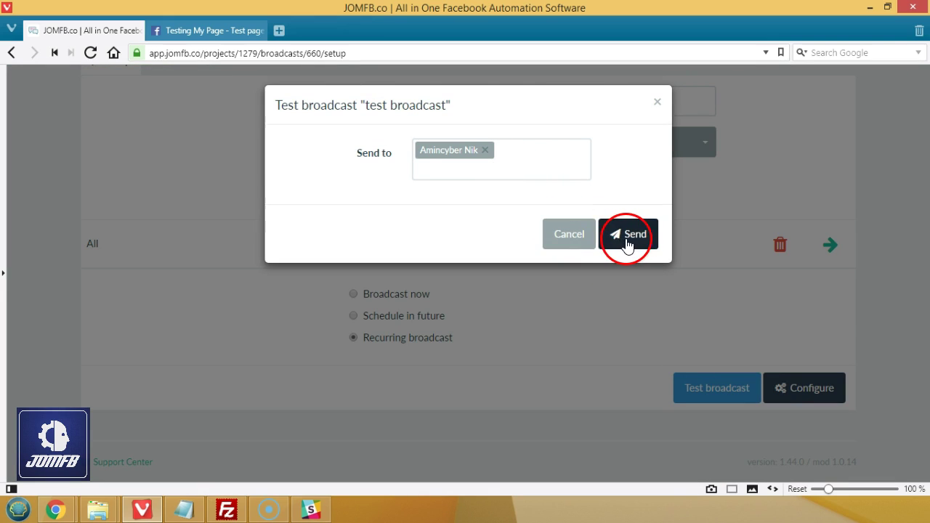
{"action": "left_click", "coordinate": [631, 236]}
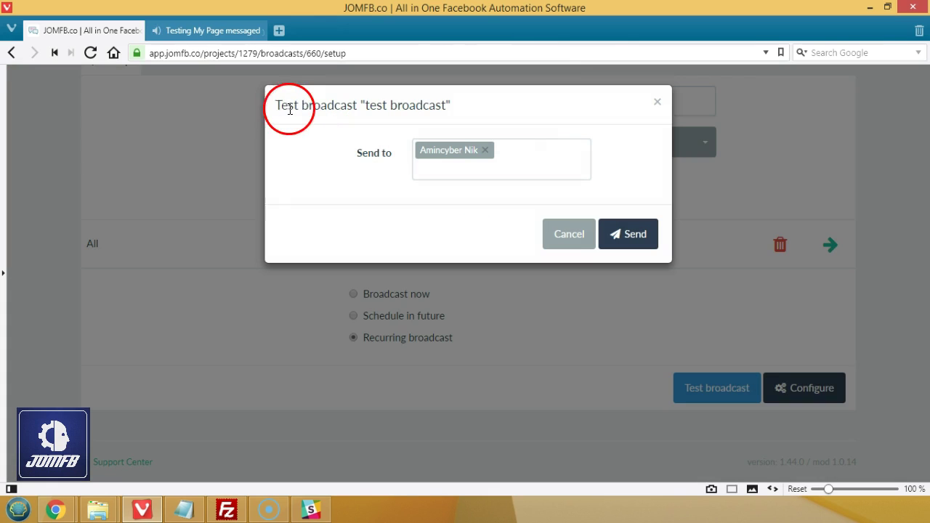
- Switch to Facebook and read through the test broadcast message in the Testing My Page chat
{"action": "left_click", "coordinate": [209, 30]}
{"action": "scroll", "coordinate": [608, 346], "scroll_direction": "up", "scroll_amount": 5}
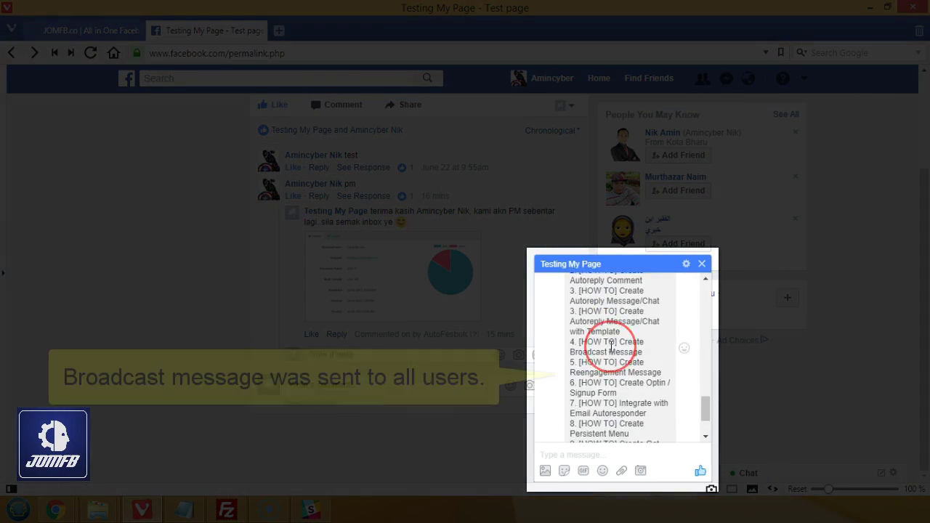
{"action": "scroll", "coordinate": [602, 358], "scroll_direction": "down", "scroll_amount": 1}
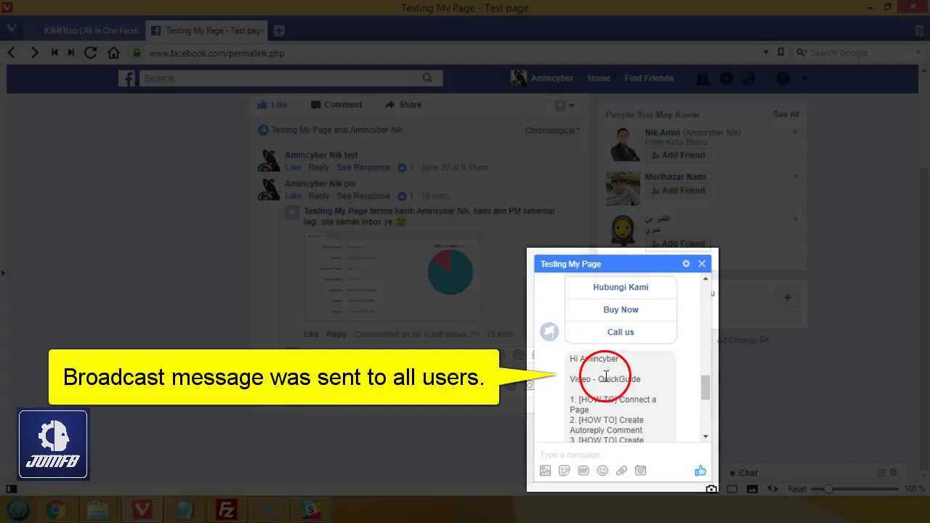
{"action": "scroll", "coordinate": [603, 363], "scroll_direction": "down", "scroll_amount": 5}
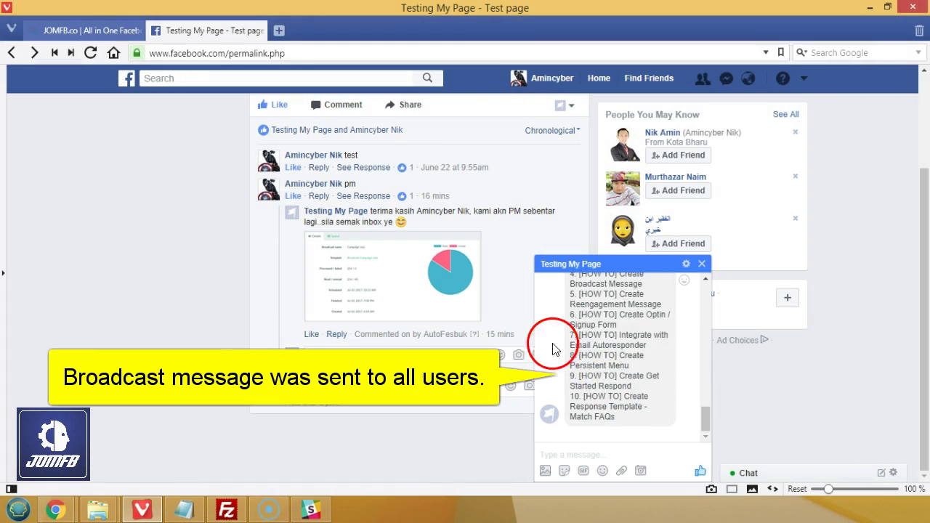
- Switch back to JOMFB, dismiss the test dialog and send the test broadcast immediately with the Broadcast now option
{"action": "left_click", "coordinate": [104, 31]}
{"action": "left_click", "coordinate": [573, 241]}
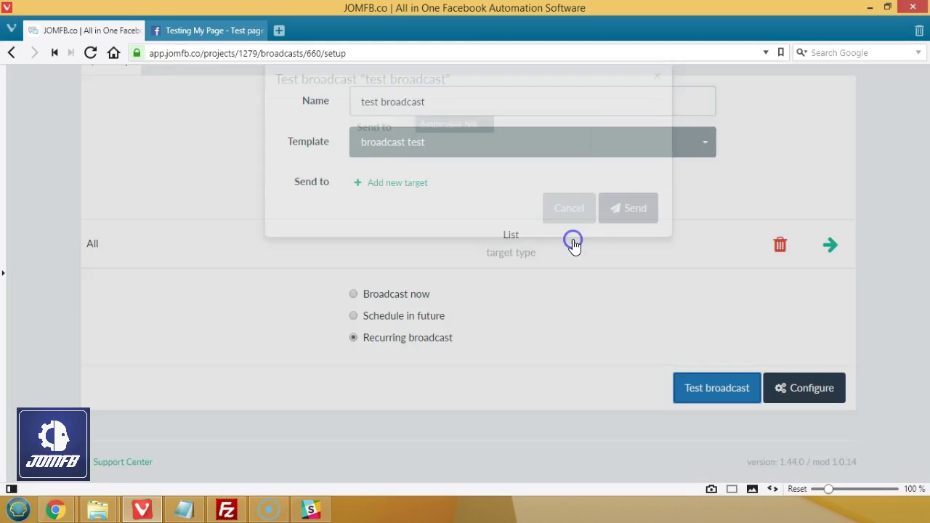
{"action": "left_click", "coordinate": [402, 298]}
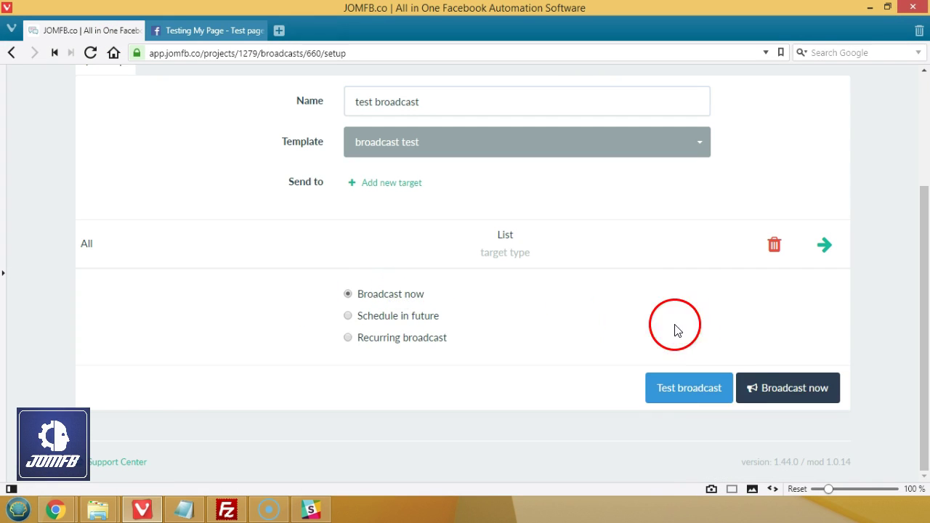
{"action": "left_click", "coordinate": [788, 396]}
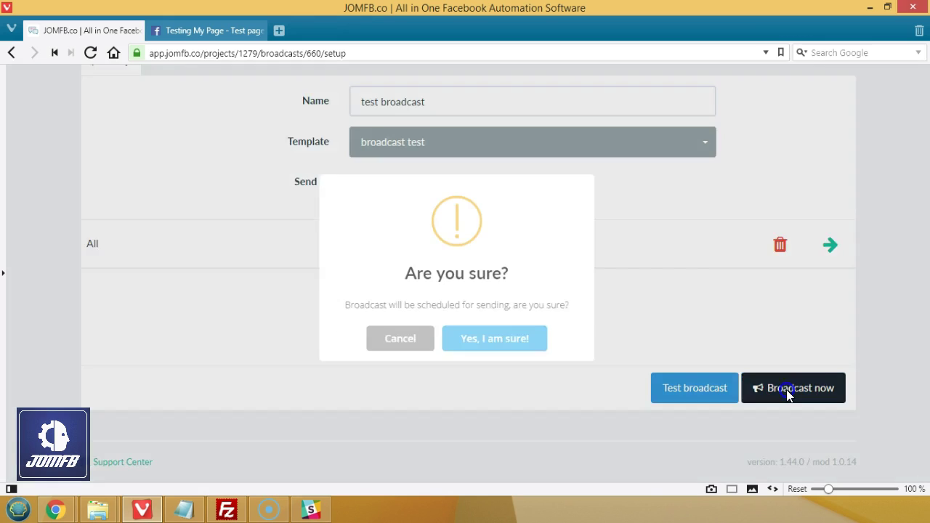
{"action": "left_click", "coordinate": [514, 362]}
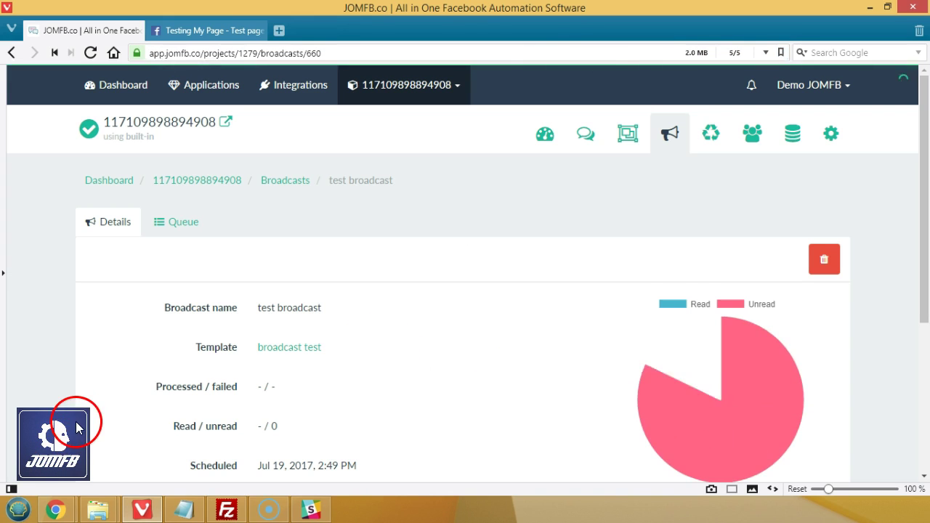
- Examine the sent broadcast's details, read/unread chart and queue
{"action": "scroll", "coordinate": [337, 340], "scroll_direction": "down", "scroll_amount": 2}
{"action": "left_click", "coordinate": [470, 388]}
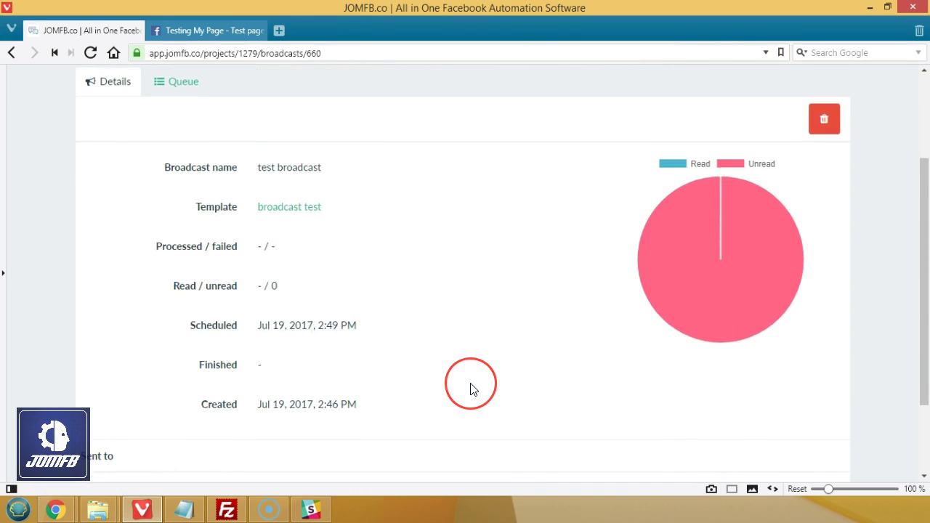
{"action": "scroll", "coordinate": [470, 388], "scroll_direction": "down", "scroll_amount": 2}
{"action": "scroll", "coordinate": [470, 388], "scroll_direction": "up", "scroll_amount": 1}
{"action": "scroll", "coordinate": [256, 192], "scroll_direction": "up", "scroll_amount": 1}
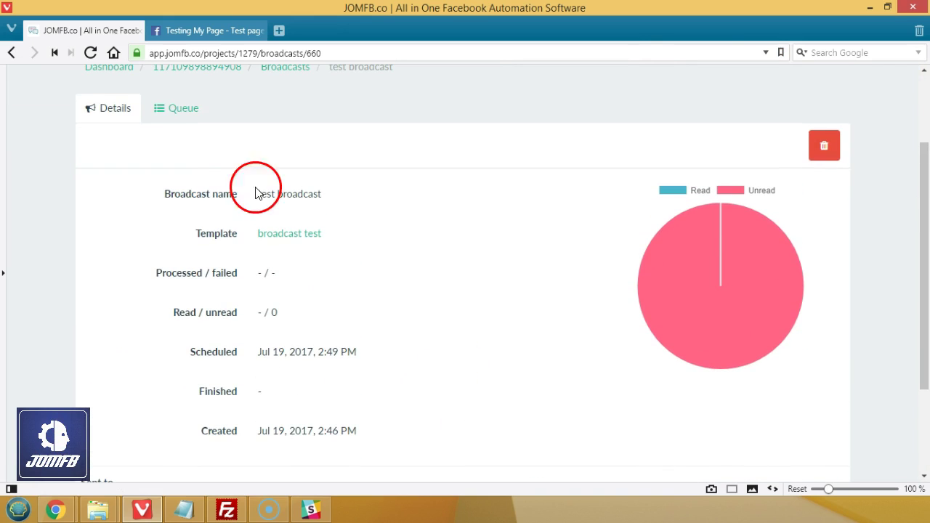
{"action": "left_click", "coordinate": [176, 107]}
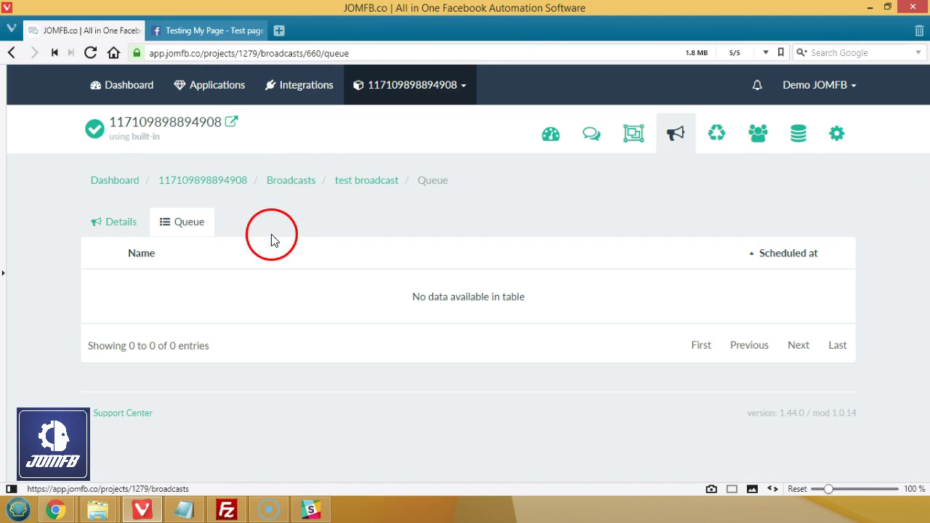
{"action": "left_click", "coordinate": [120, 227]}
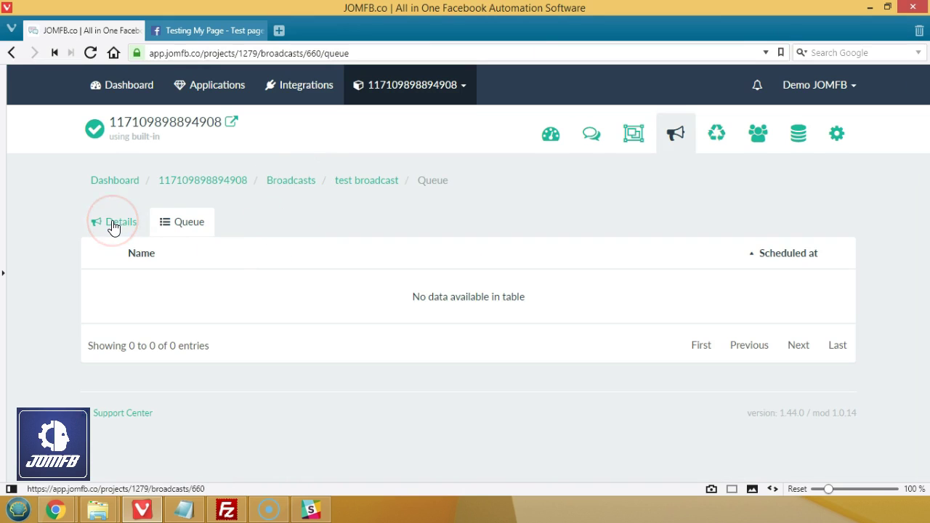
{"action": "left_click", "coordinate": [113, 227]}
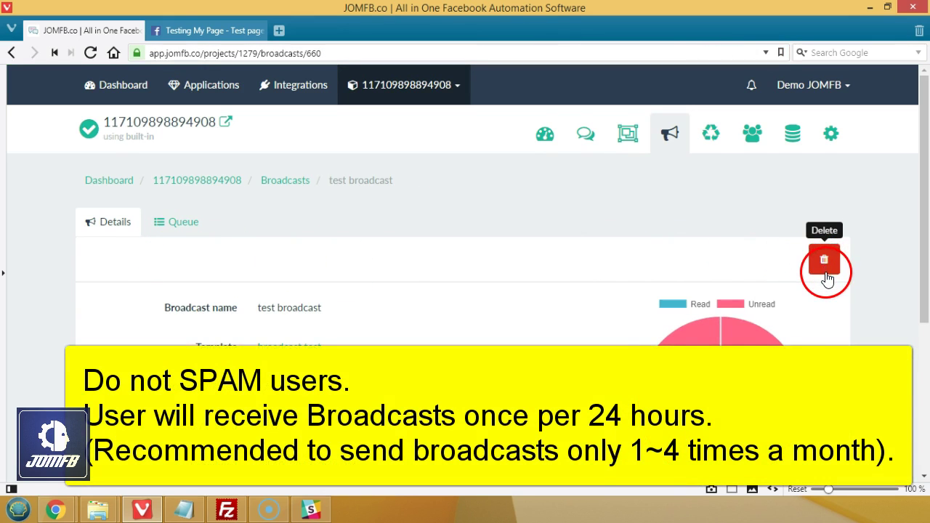
{"action": "scroll", "coordinate": [827, 277], "scroll_direction": "down", "scroll_amount": 2}
{"action": "scroll", "coordinate": [828, 279], "scroll_direction": "down", "scroll_amount": 1}
{"action": "scroll", "coordinate": [828, 278], "scroll_direction": "up", "scroll_amount": 1}
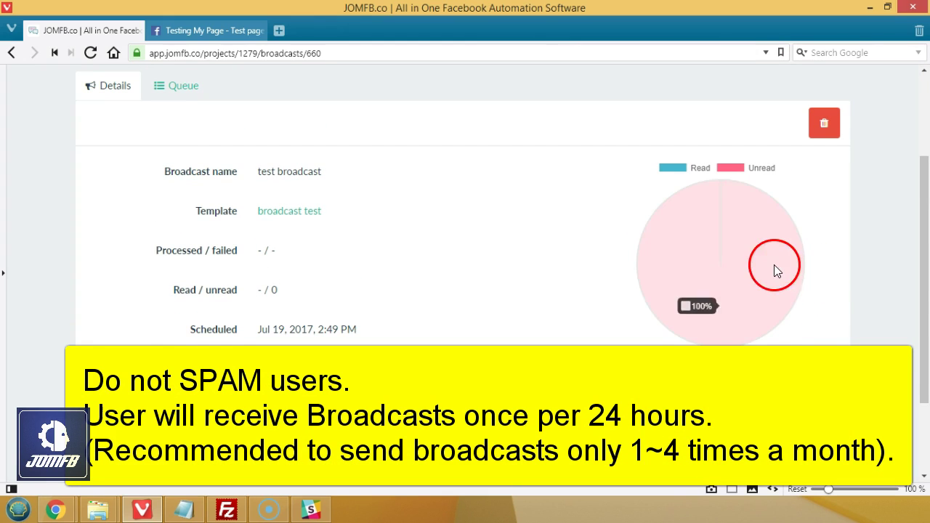
{"action": "scroll", "coordinate": [493, 268], "scroll_direction": "up", "scroll_amount": 1}
{"action": "scroll", "coordinate": [493, 267], "scroll_direction": "up", "scroll_amount": 3}
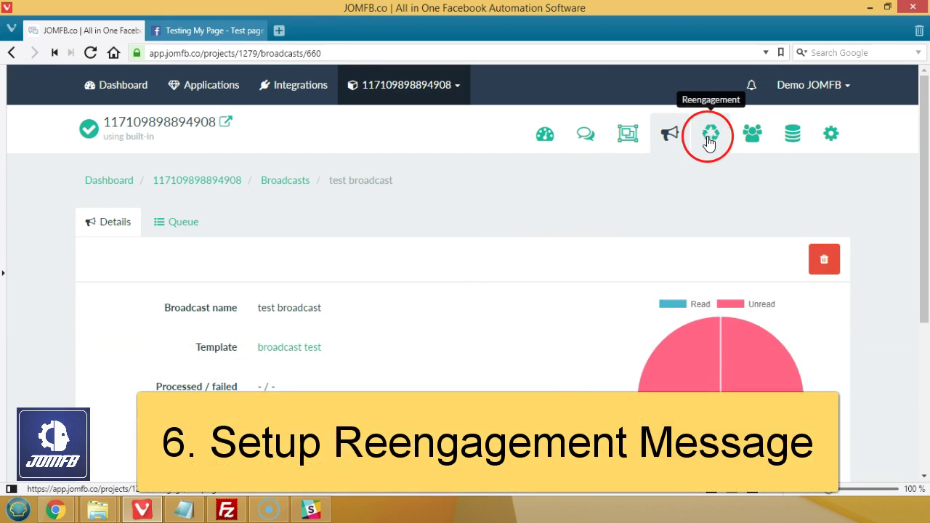
- Create a new reengagement campaign named "test reengage"
{"action": "left_click", "coordinate": [709, 138]}
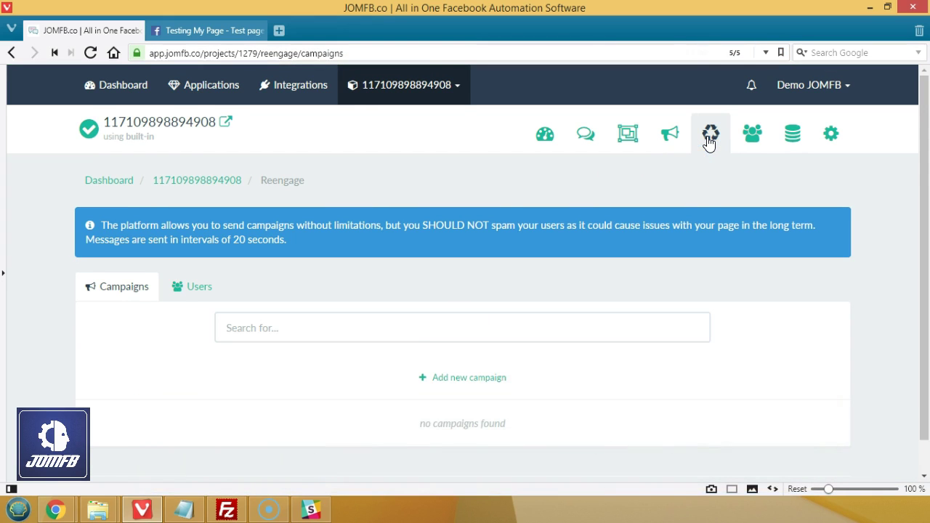
{"action": "scroll", "coordinate": [710, 142], "scroll_direction": "down", "scroll_amount": 1}
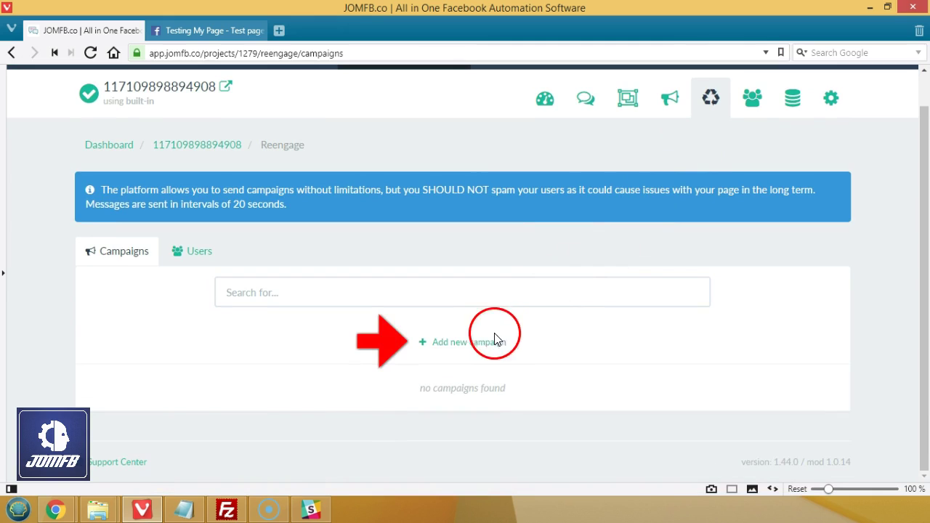
{"action": "left_click", "coordinate": [473, 350]}
{"action": "left_click", "coordinate": [485, 158]}
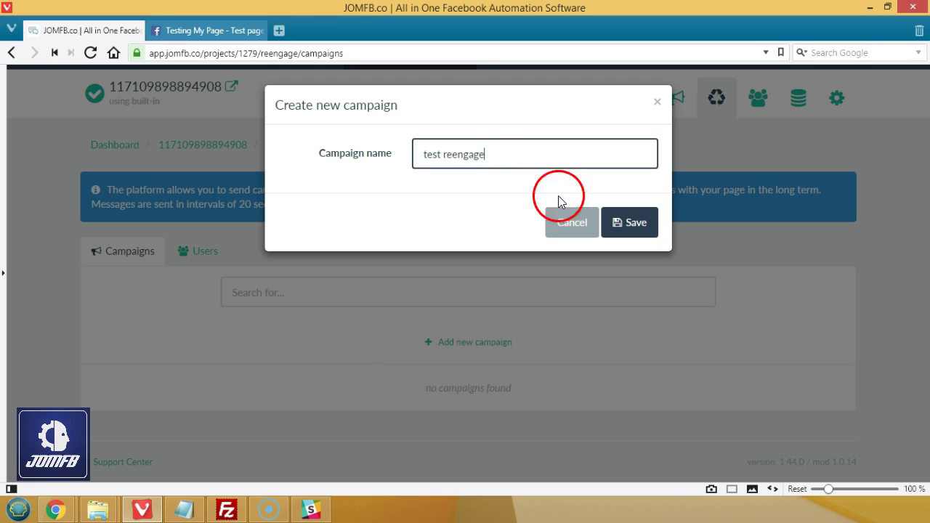
{"action": "left_click", "coordinate": [625, 223]}
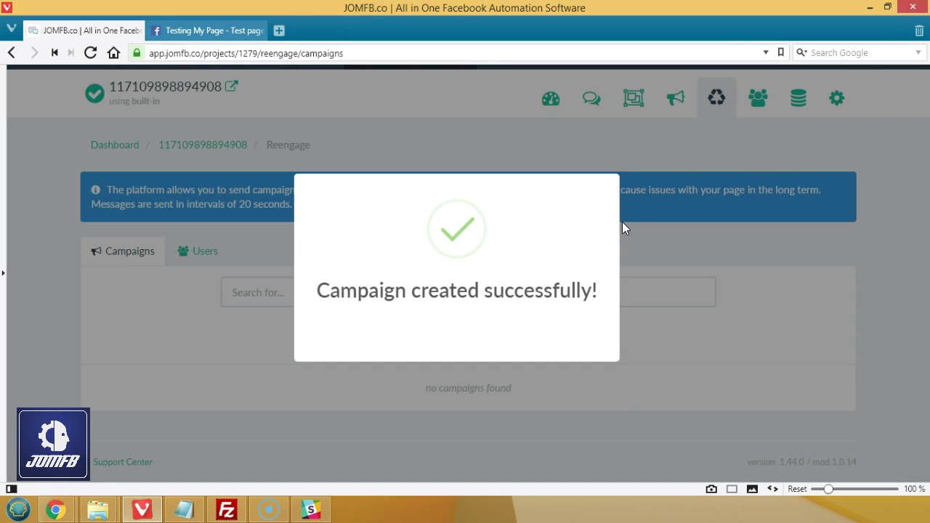
{"action": "left_click", "coordinate": [628, 225]}
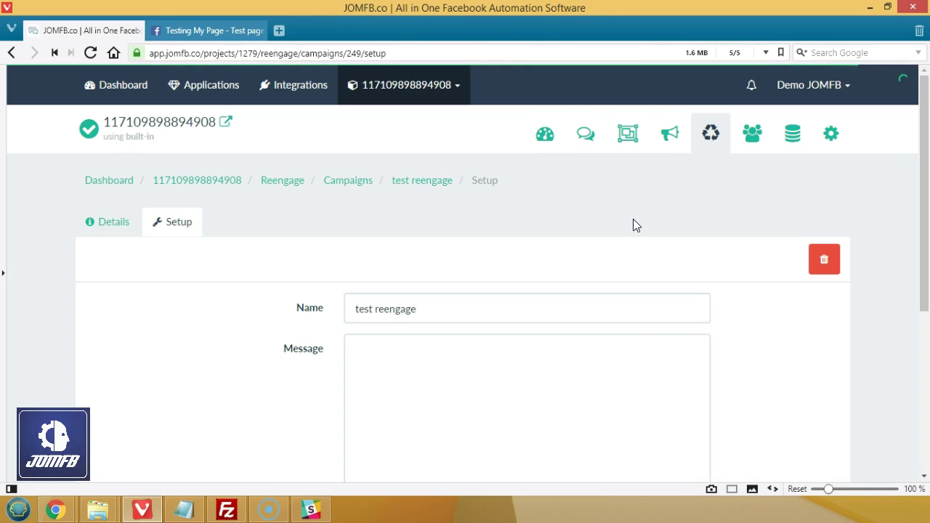
- Look through the Reengage users list and return to the campaigns list
{"action": "left_click", "coordinate": [282, 181]}
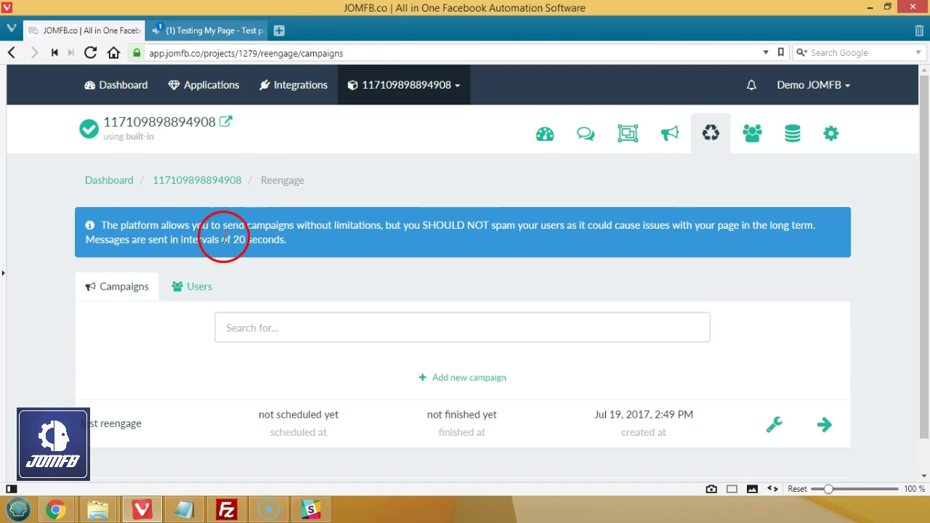
{"action": "left_click", "coordinate": [192, 285]}
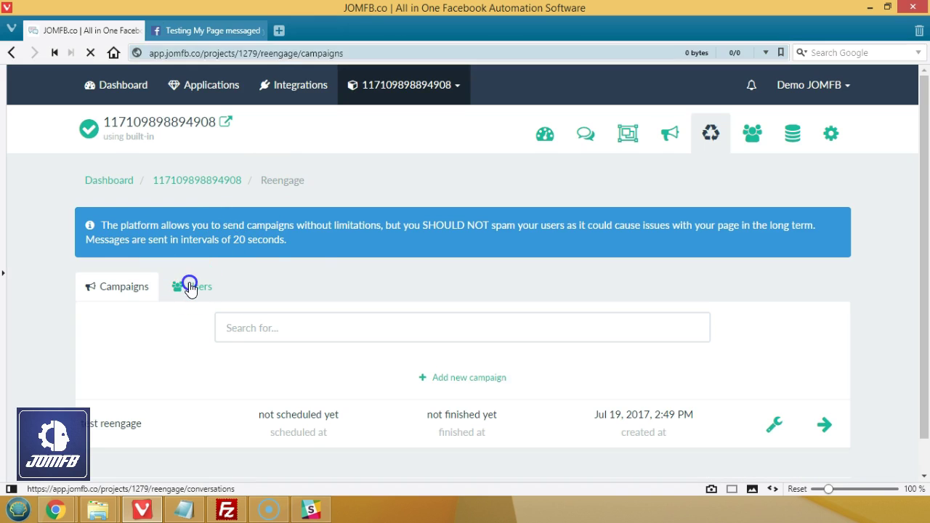
{"action": "scroll", "coordinate": [314, 284], "scroll_direction": "down", "scroll_amount": 1}
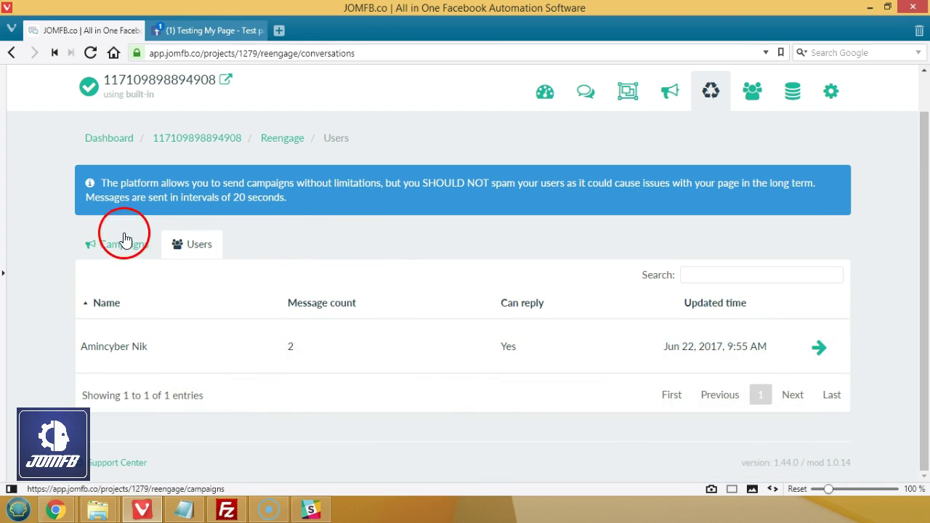
{"action": "left_click", "coordinate": [125, 243]}
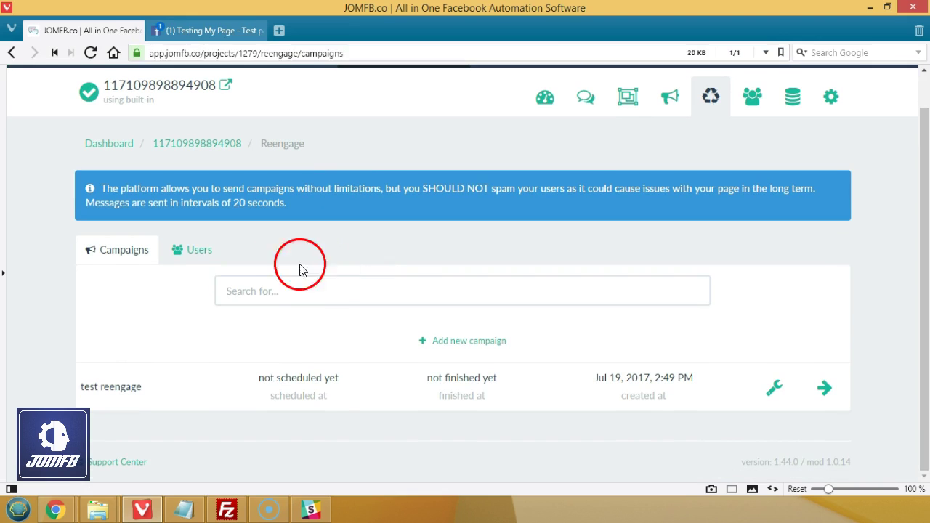
- Open the test reengage campaign's setup and write the message "hi {$full-name}" followed by "testing reengagement message"
{"action": "left_click", "coordinate": [772, 396]}
{"action": "scroll", "coordinate": [512, 352], "scroll_direction": "down", "scroll_amount": 2}
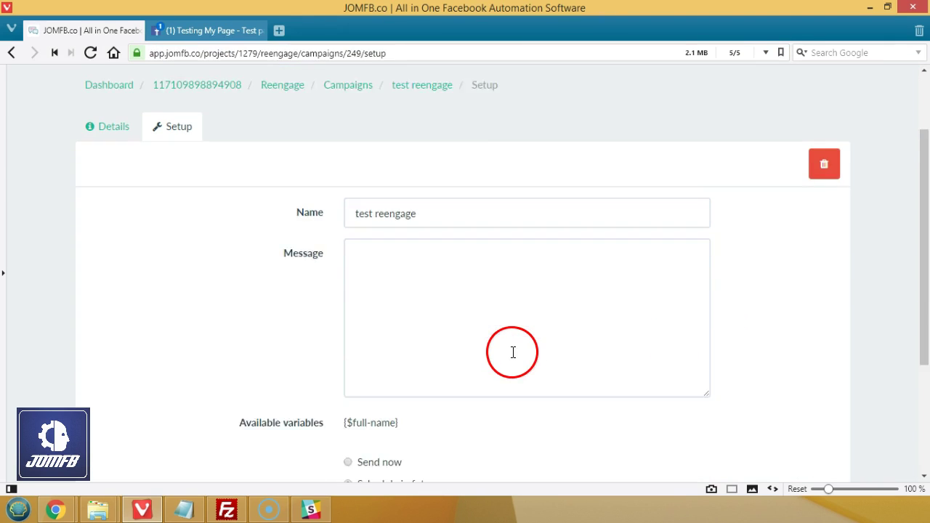
{"action": "left_click", "coordinate": [513, 352]}
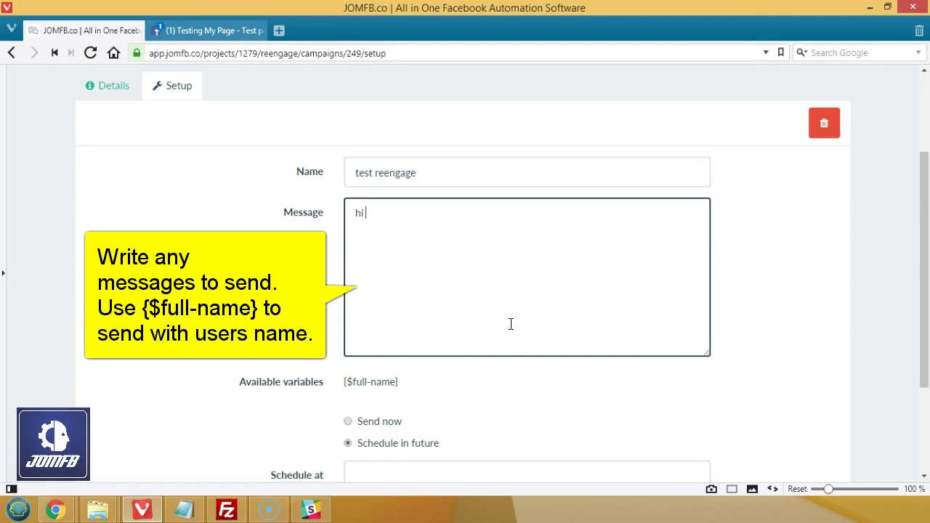
{"action": "left_click_drag", "start_coordinate": [344, 385], "coordinate": [434, 388]}
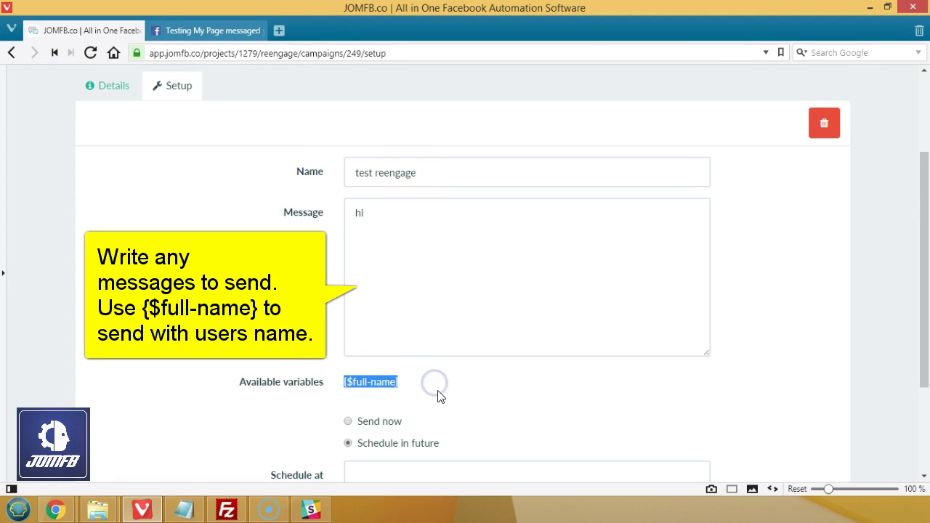
{"action": "left_click", "coordinate": [401, 210]}
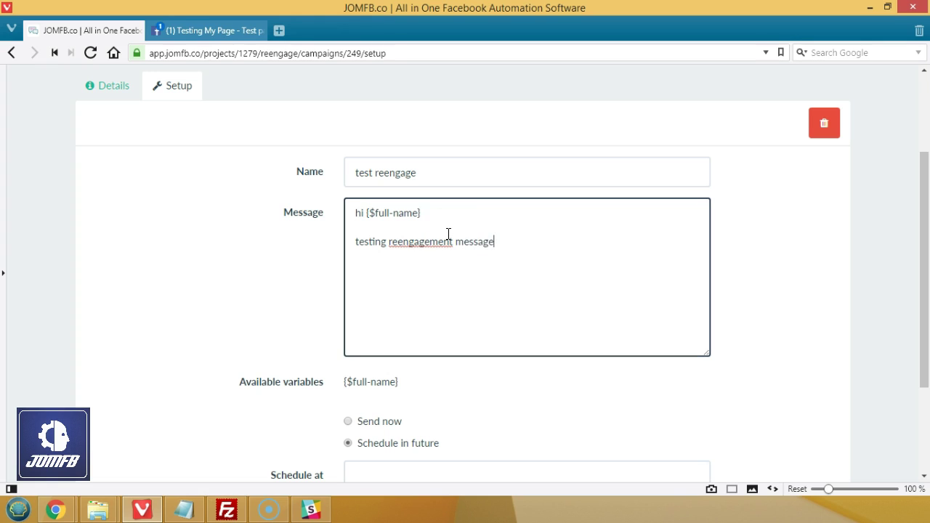
- Try the campaign's sending options Send now and Schedule in future
{"action": "scroll", "coordinate": [526, 290], "scroll_direction": "down", "scroll_amount": 1}
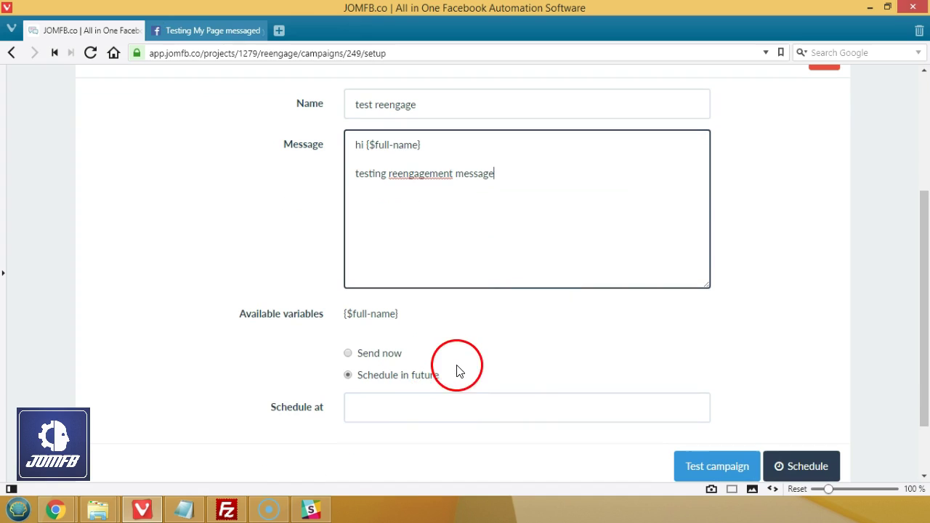
{"action": "left_click", "coordinate": [390, 356]}
{"action": "left_click", "coordinate": [392, 377]}
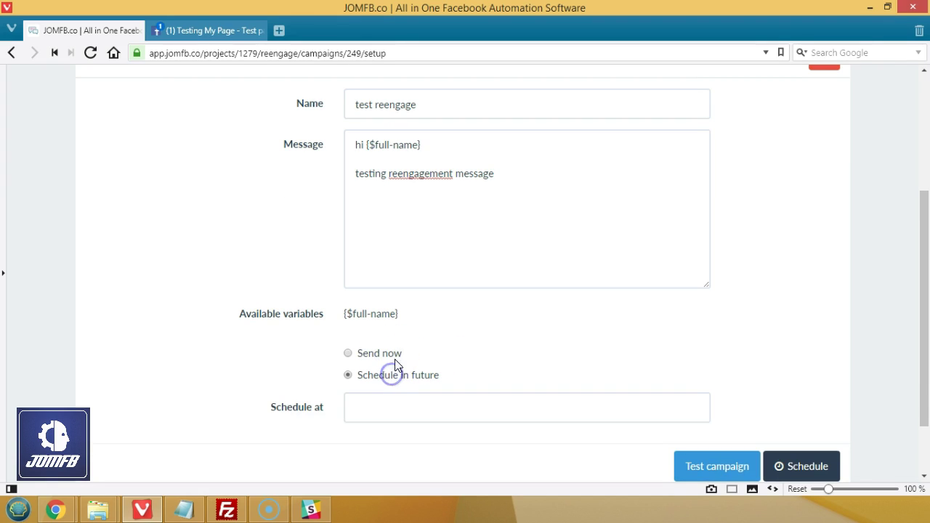
- Send a test of the reengagement campaign to the user offered as recipient
{"action": "scroll", "coordinate": [436, 342], "scroll_direction": "down", "scroll_amount": 1}
{"action": "left_click", "coordinate": [700, 399]}
{"action": "left_click", "coordinate": [485, 192]}
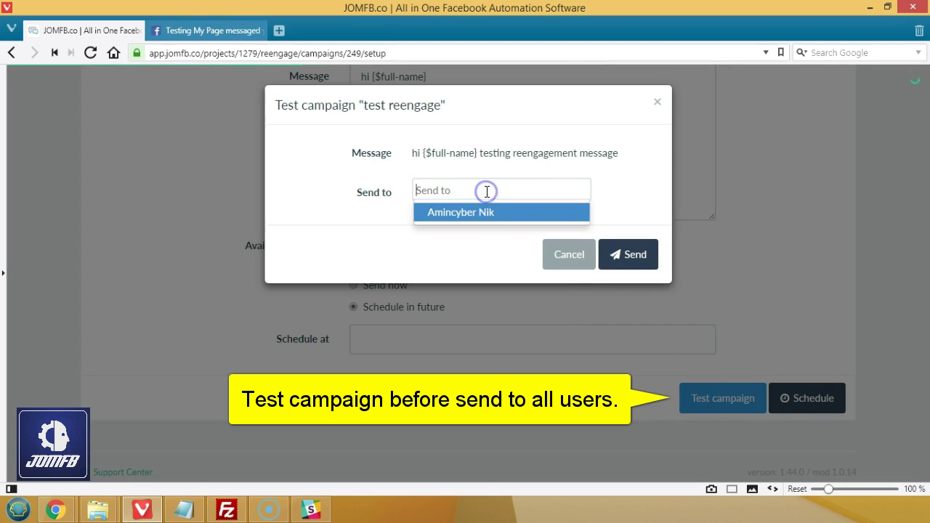
{"action": "left_click", "coordinate": [485, 212]}
{"action": "left_click", "coordinate": [607, 270]}
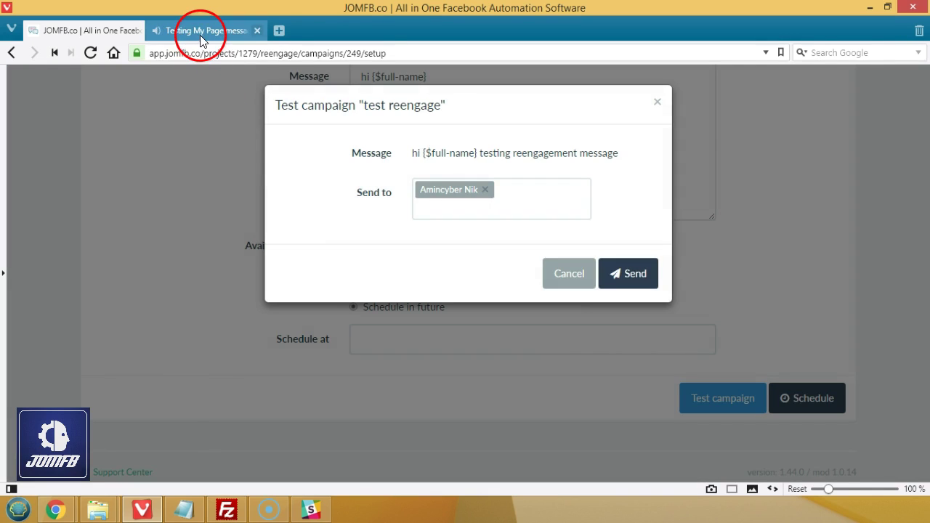
- Switch to Facebook, read the test reengagement message in the Testing My Page chat and return to JOMFB
{"action": "left_click", "coordinate": [201, 32]}
{"action": "left_click", "coordinate": [622, 387]}
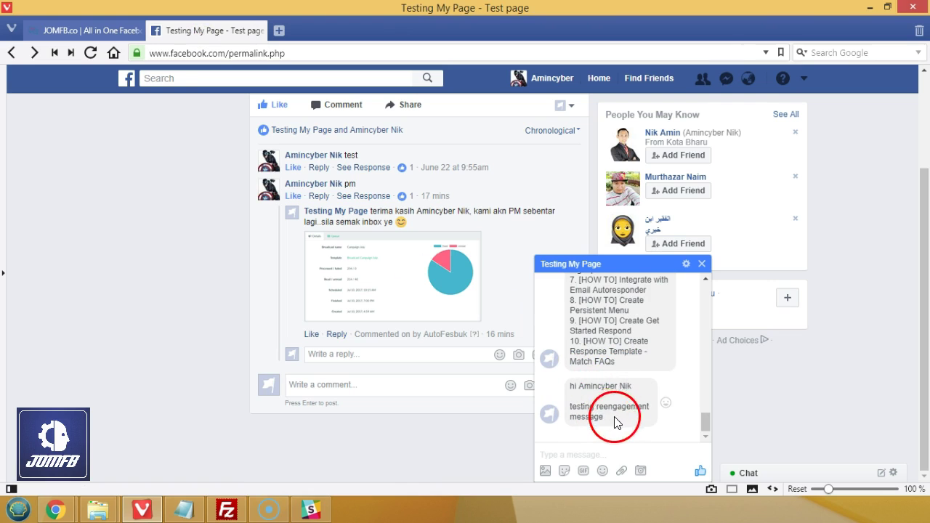
{"action": "left_click", "coordinate": [102, 33]}
- Dismiss the test dialog and send the reengagement campaign immediately with the Send now option
{"action": "left_click", "coordinate": [571, 283]}
{"action": "left_click", "coordinate": [391, 287]}
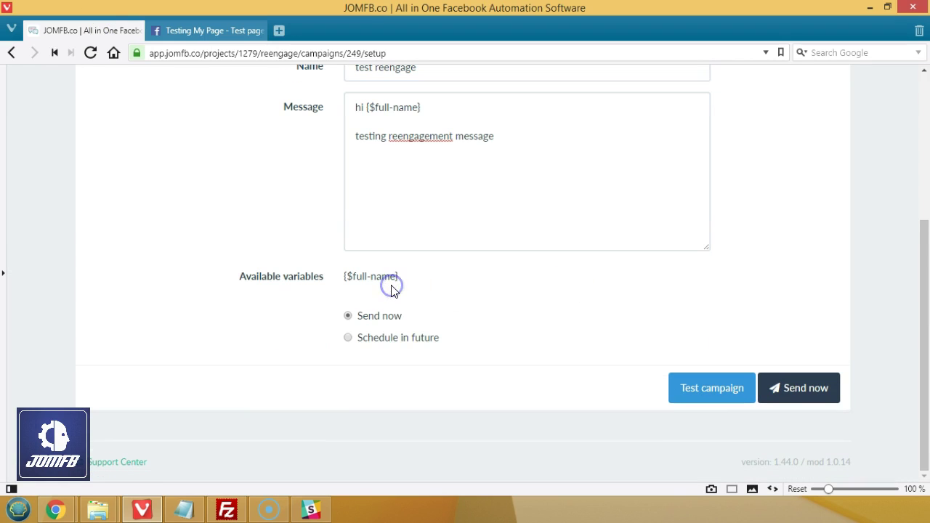
{"action": "left_click", "coordinate": [804, 399]}
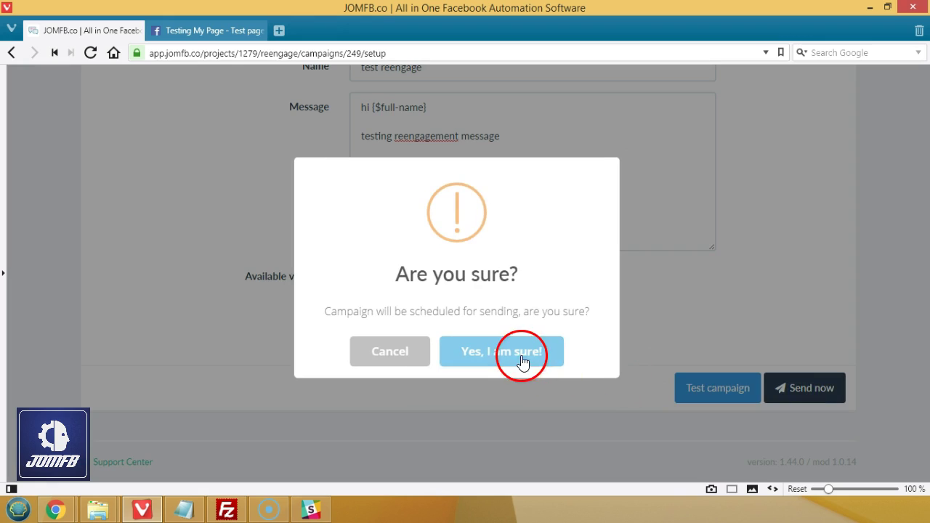
{"action": "left_click", "coordinate": [521, 356]}
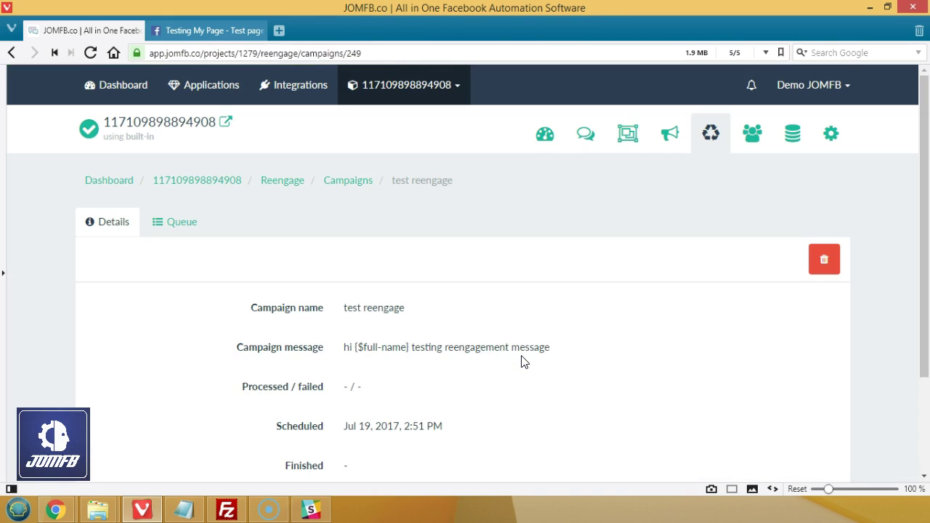
- Examine the sent reengagement campaign's details and queue
{"action": "scroll", "coordinate": [522, 361], "scroll_direction": "down", "scroll_amount": 3}
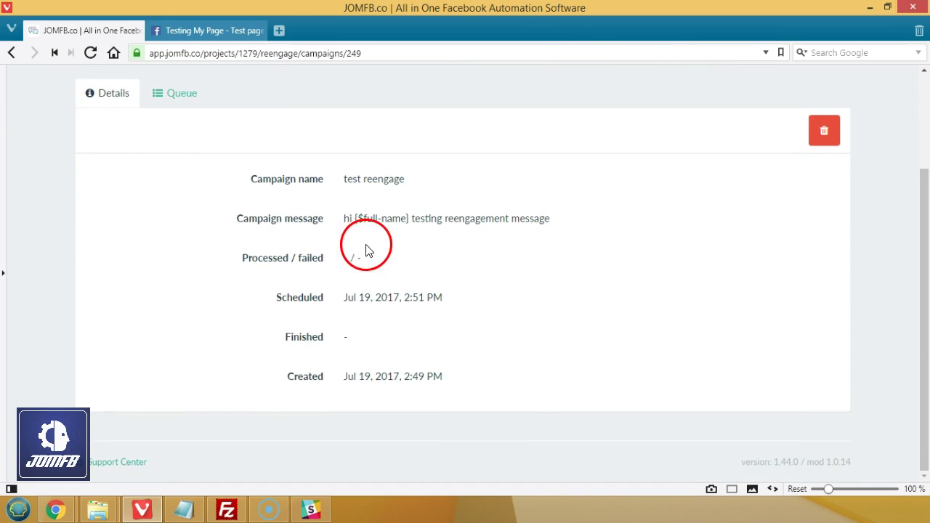
{"action": "scroll", "coordinate": [436, 291], "scroll_direction": "up", "scroll_amount": 2}
{"action": "left_click", "coordinate": [173, 163]}
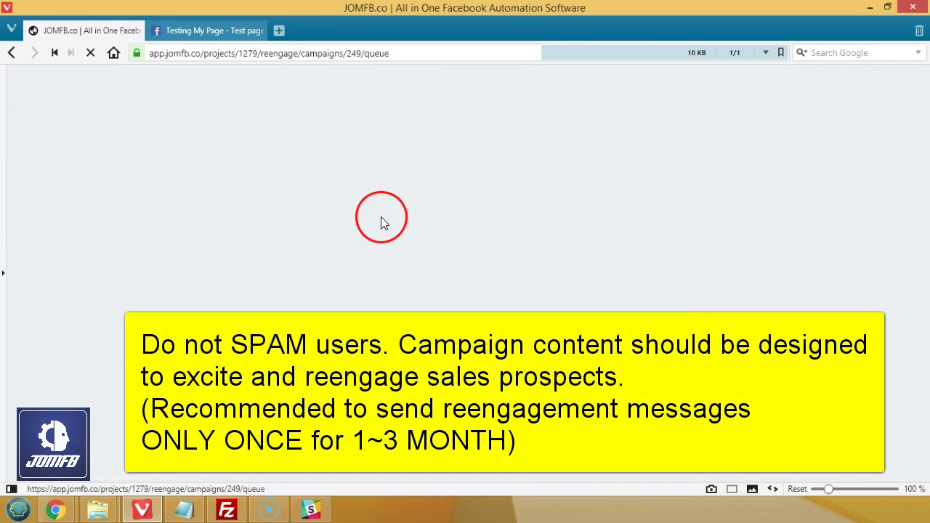
{"action": "left_click", "coordinate": [134, 222]}
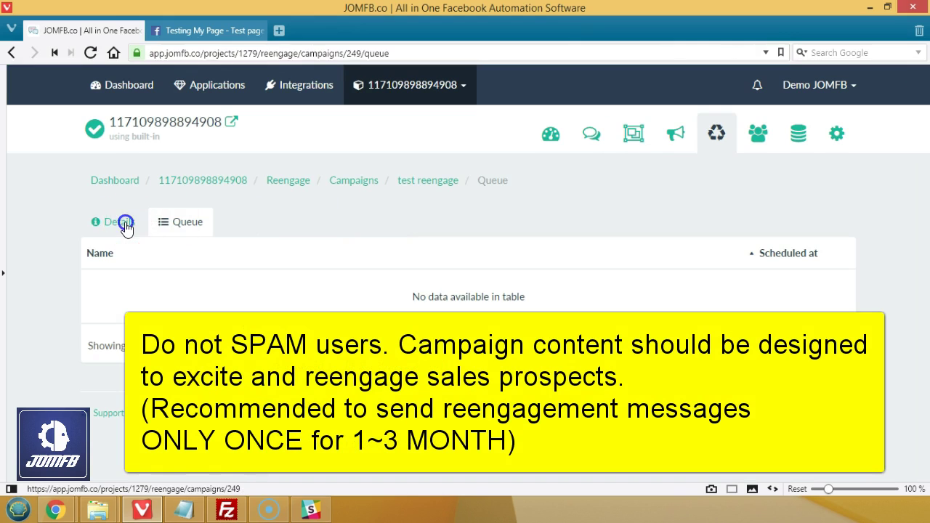
{"action": "left_click", "coordinate": [423, 261]}
{"action": "scroll", "coordinate": [419, 263], "scroll_direction": "down", "scroll_amount": 3}
{"action": "scroll", "coordinate": [415, 264], "scroll_direction": "up", "scroll_amount": 3}
{"action": "left_click", "coordinate": [156, 331]}
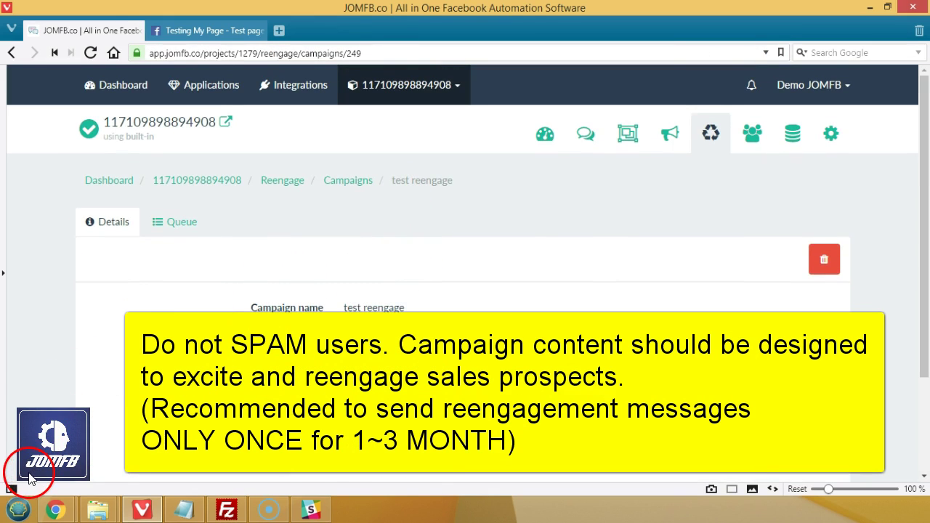
- Open the profile of the user in the All list and examine which personal data fields are captured
{"action": "left_click", "coordinate": [751, 142]}
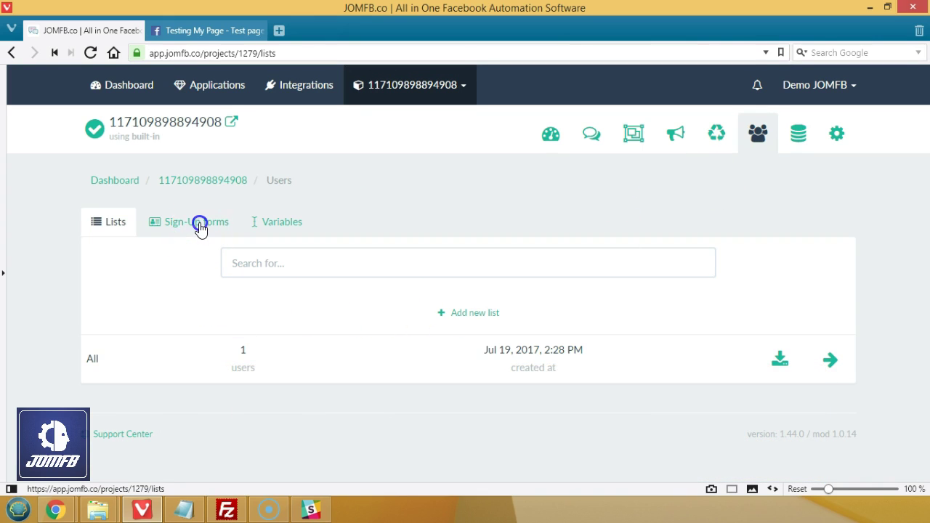
{"action": "left_click", "coordinate": [200, 227]}
{"action": "left_click", "coordinate": [100, 226]}
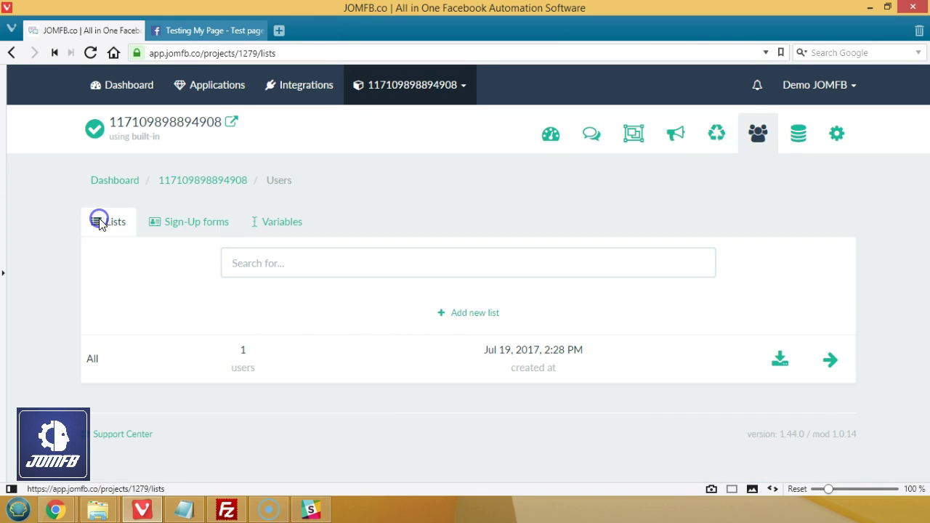
{"action": "left_click", "coordinate": [829, 361]}
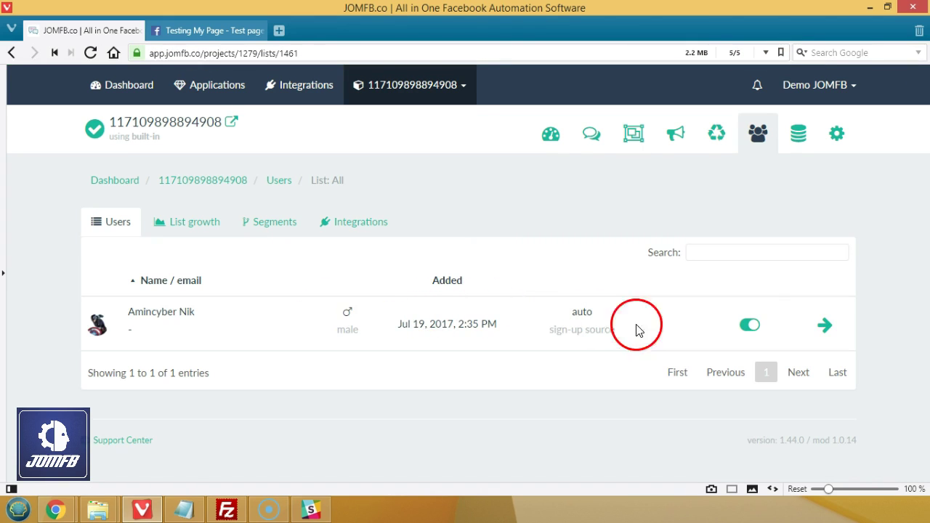
{"action": "left_click", "coordinate": [826, 329]}
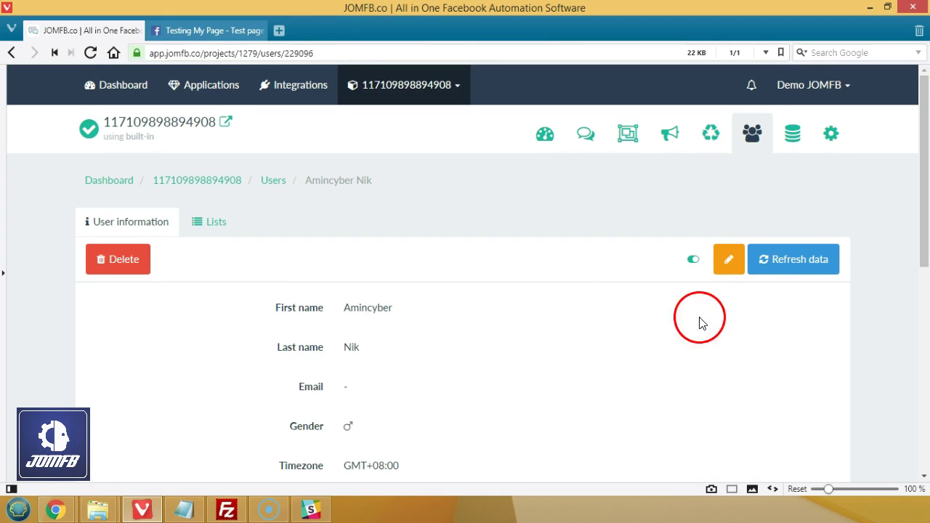
{"action": "scroll", "coordinate": [698, 322], "scroll_direction": "down", "scroll_amount": 3}
{"action": "scroll", "coordinate": [628, 301], "scroll_direction": "up", "scroll_amount": 1}
{"action": "scroll", "coordinate": [396, 242], "scroll_direction": "down", "scroll_amount": 1}
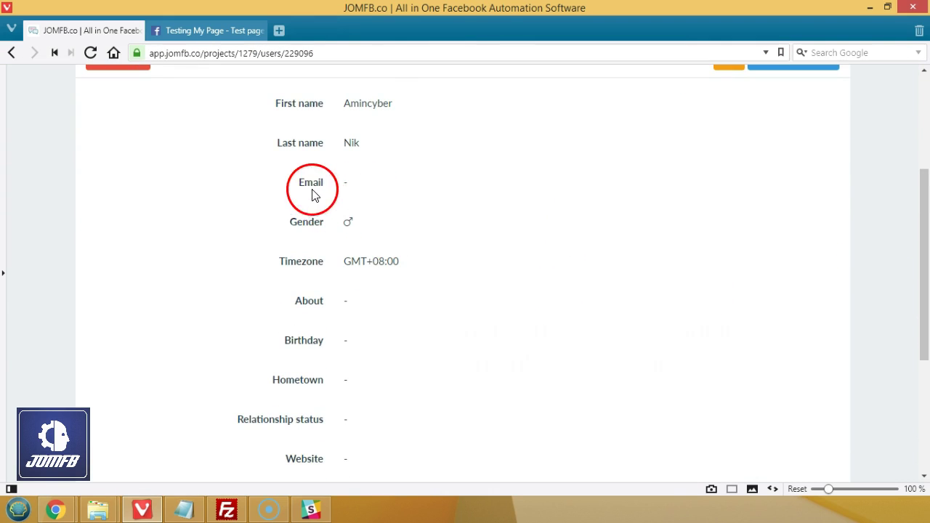
{"action": "left_click_drag", "start_coordinate": [291, 181], "coordinate": [399, 421]}
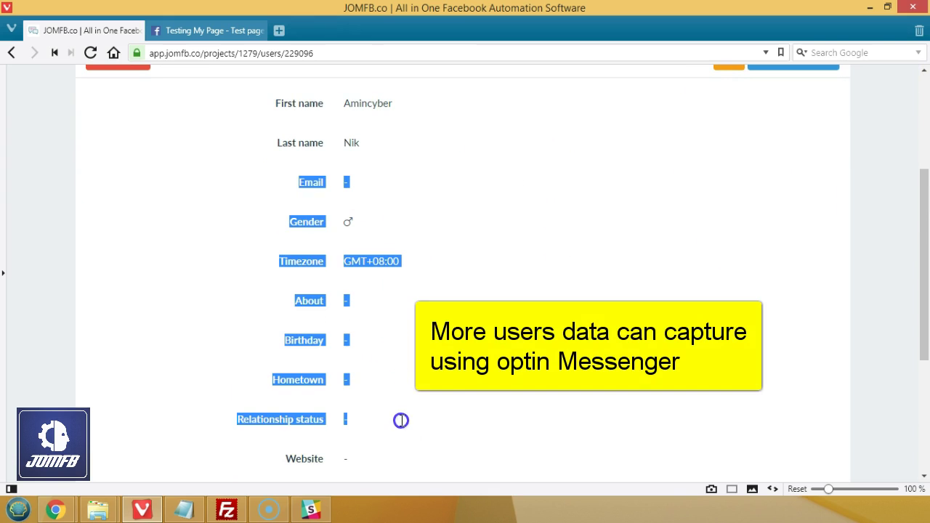
{"action": "left_click", "coordinate": [448, 363]}
{"action": "scroll", "coordinate": [446, 359], "scroll_direction": "up", "scroll_amount": 3}
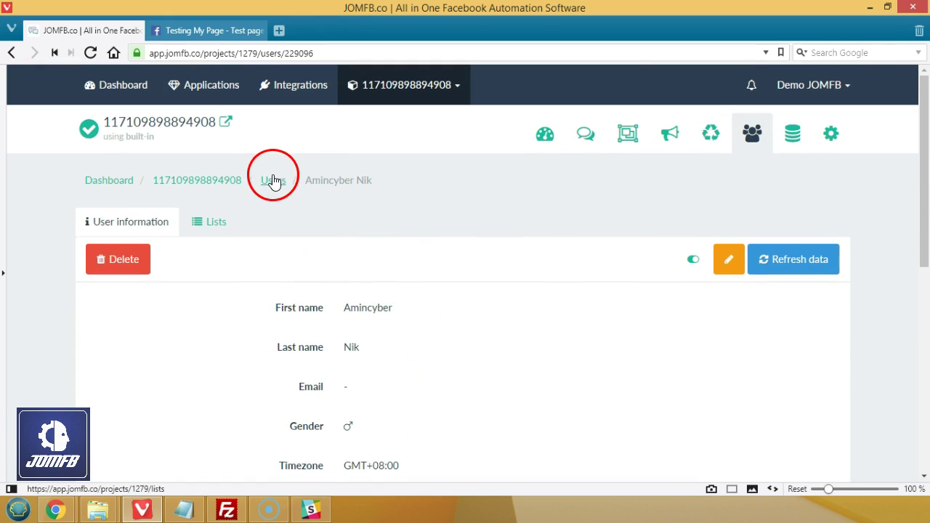
- Create a new sign-up form titled "test download ebook free" in the Users section
{"action": "left_click", "coordinate": [752, 135]}
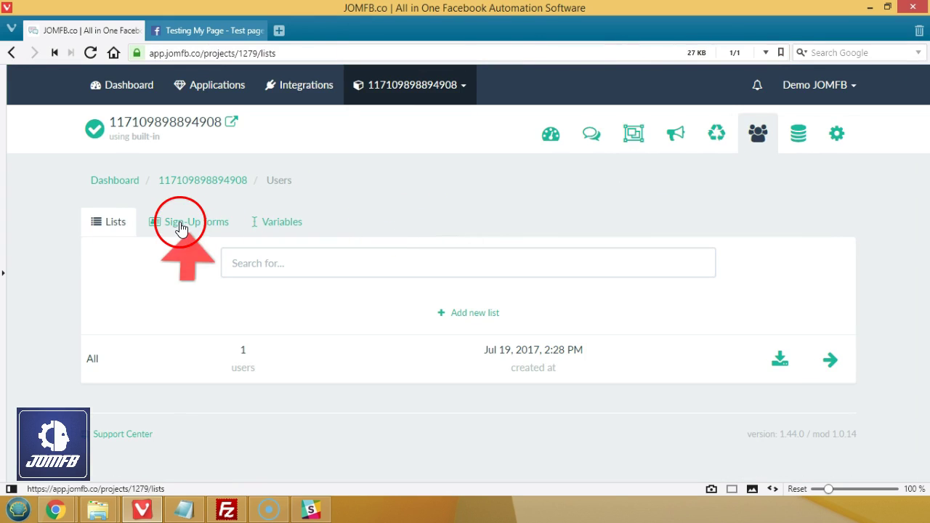
{"action": "left_click", "coordinate": [179, 224]}
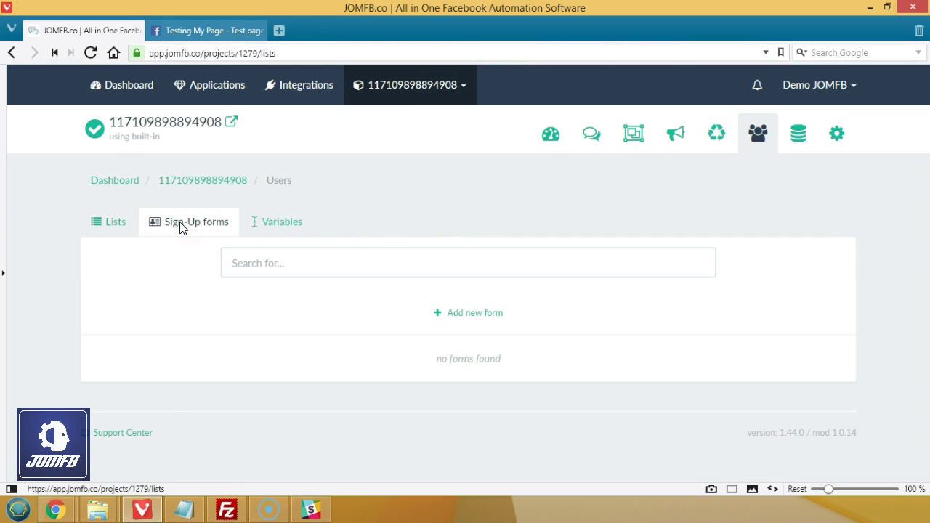
{"action": "left_click", "coordinate": [476, 312]}
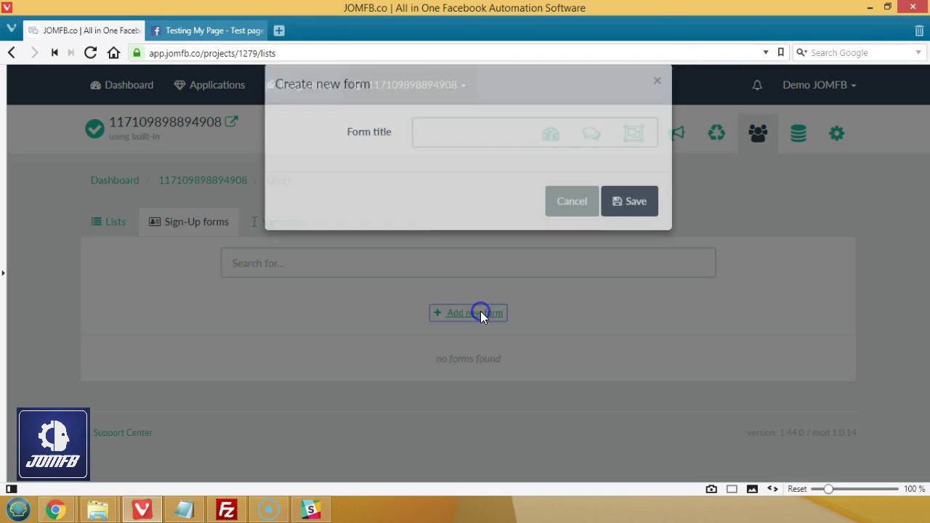
{"action": "left_click", "coordinate": [493, 158]}
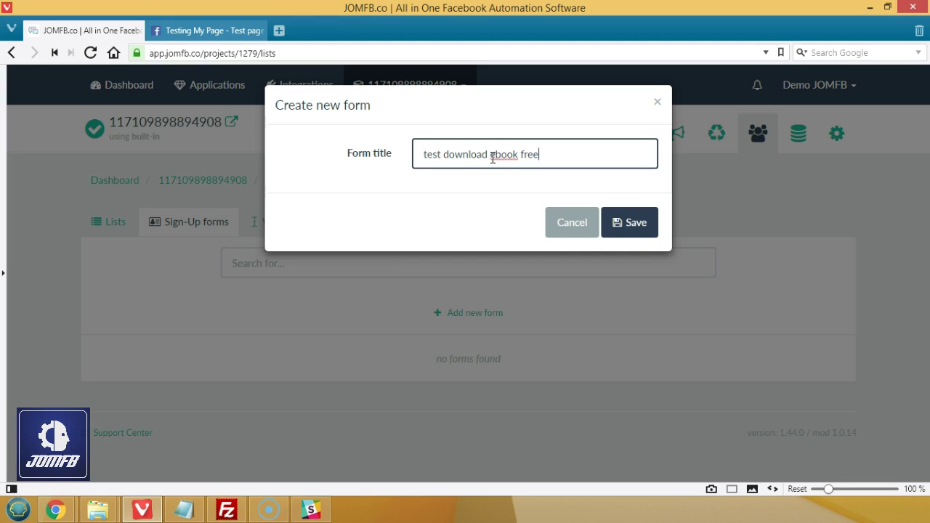
{"action": "left_click", "coordinate": [629, 223]}
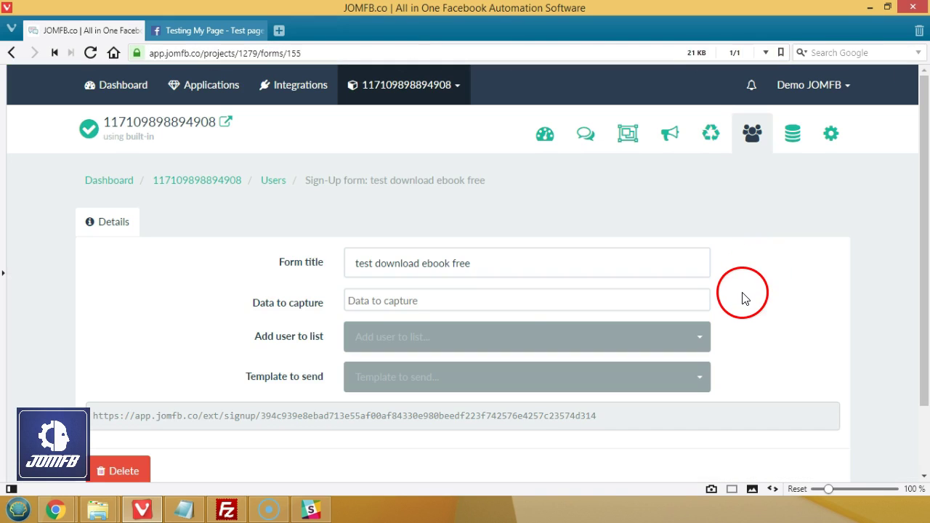
- Add email, birthday, hometown, relationship_status and website as the sign-up form's data to capture
{"action": "scroll", "coordinate": [742, 293], "scroll_direction": "down", "scroll_amount": 2}
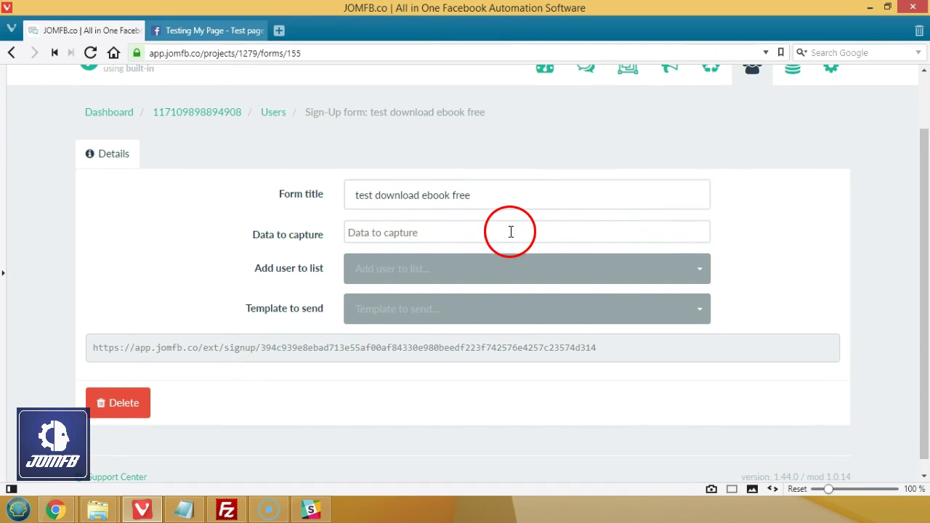
{"action": "left_click", "coordinate": [511, 231]}
{"action": "left_click", "coordinate": [434, 257]}
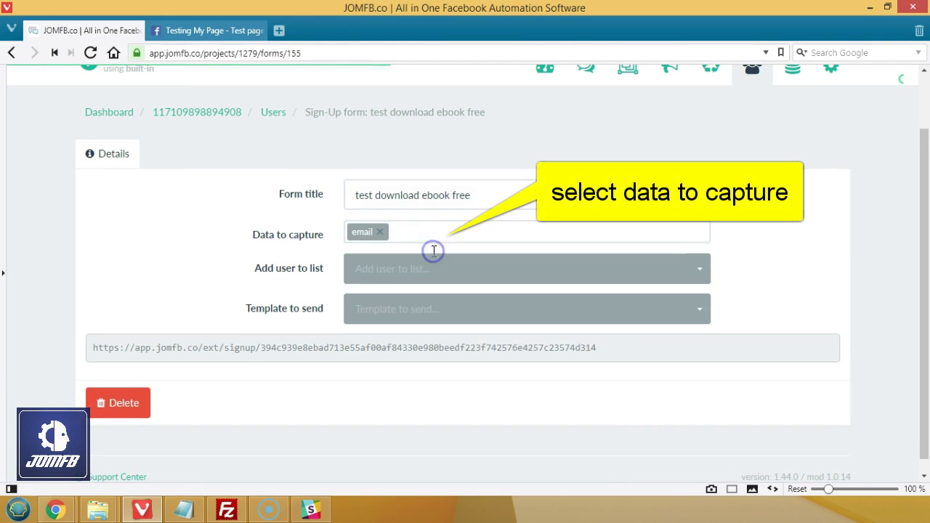
{"action": "left_click", "coordinate": [408, 252]}
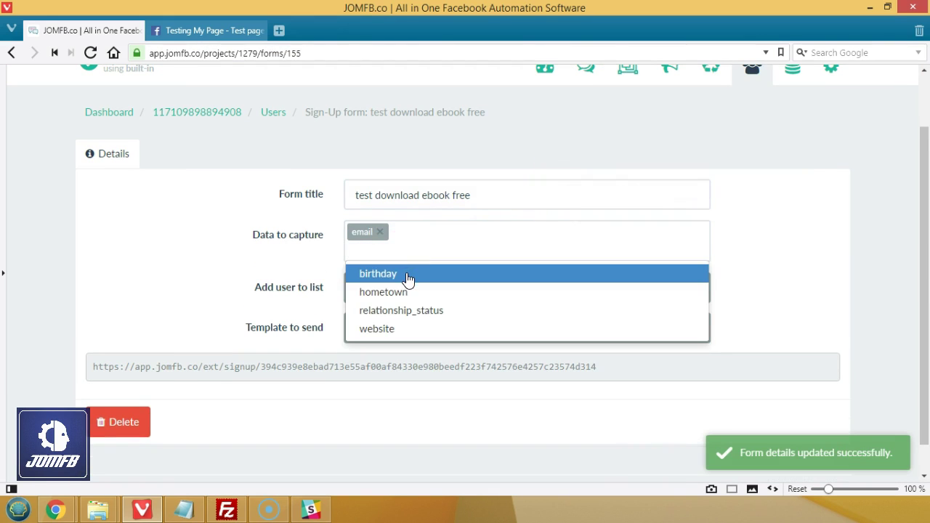
{"action": "left_click", "coordinate": [408, 275]}
{"action": "left_click", "coordinate": [449, 246]}
{"action": "left_click", "coordinate": [416, 273]}
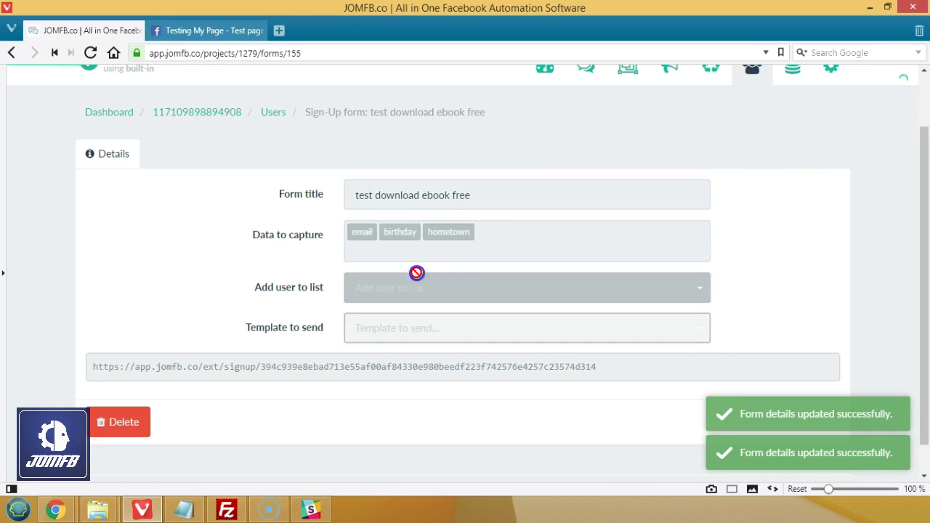
{"action": "left_click", "coordinate": [529, 253]}
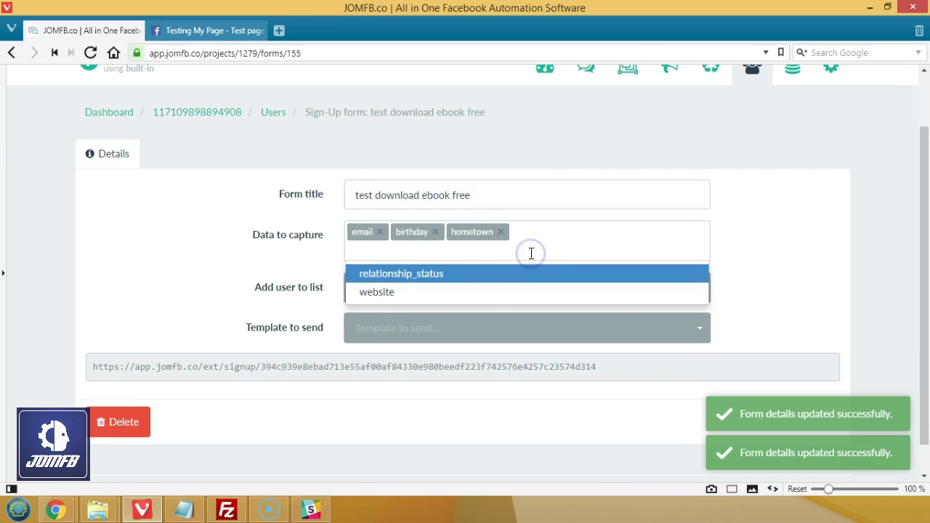
{"action": "left_click", "coordinate": [478, 280]}
{"action": "left_click", "coordinate": [499, 251]}
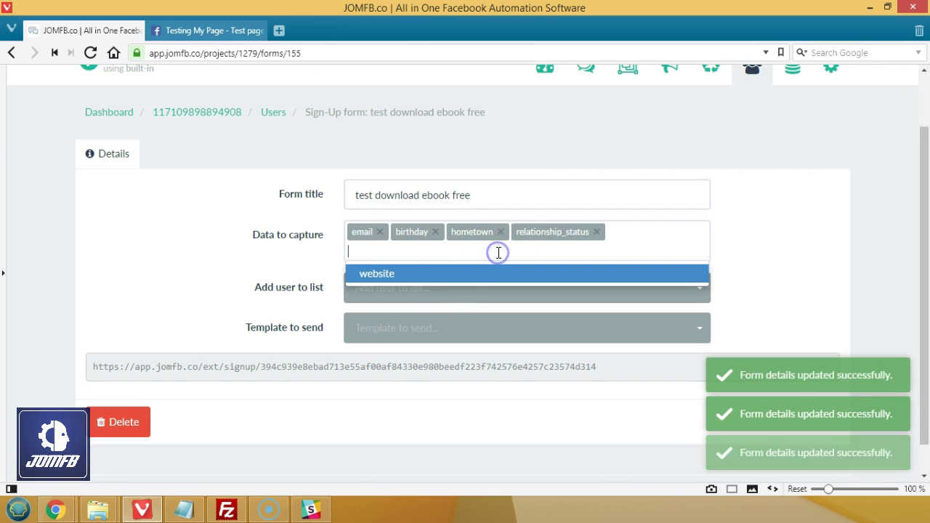
{"action": "left_click", "coordinate": [439, 280]}
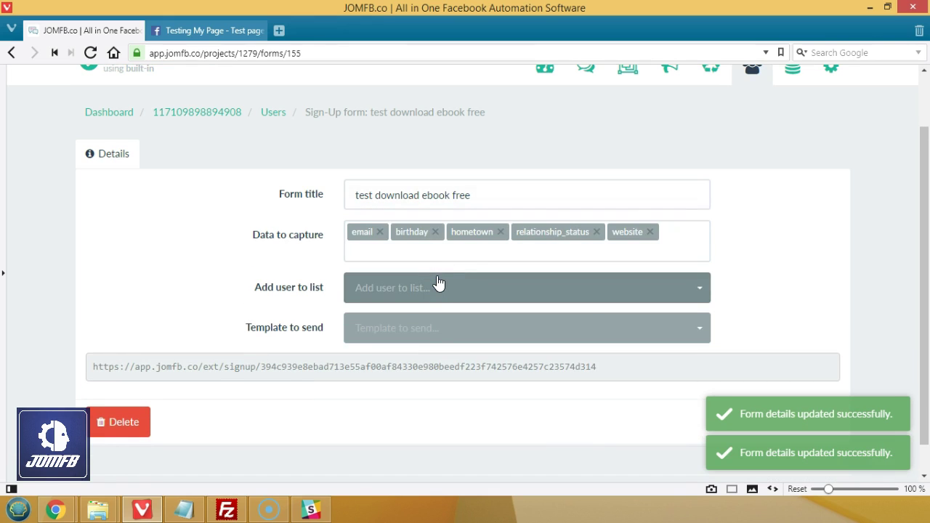
- Remove birthday and relationship_status from the sign-up form's data to capture
{"action": "left_click", "coordinate": [435, 232]}
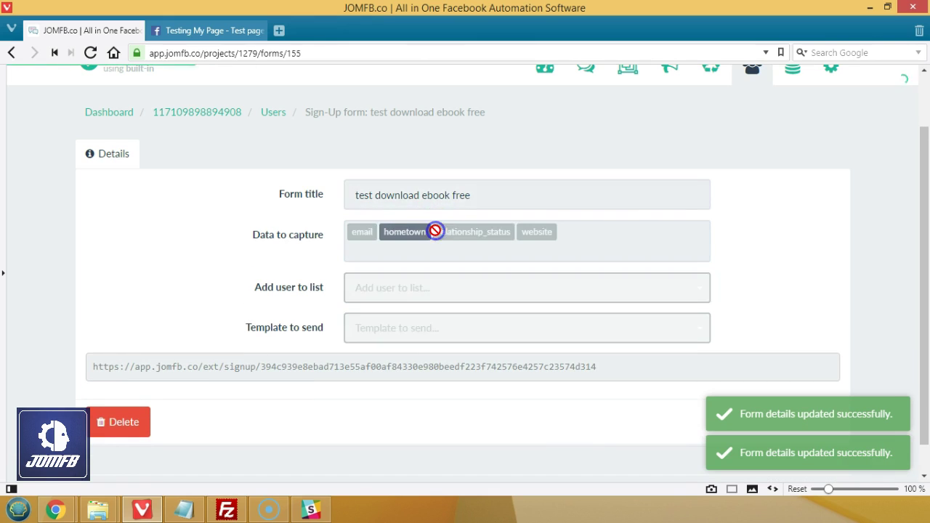
{"action": "left_click", "coordinate": [442, 239]}
{"action": "left_click", "coordinate": [539, 234]}
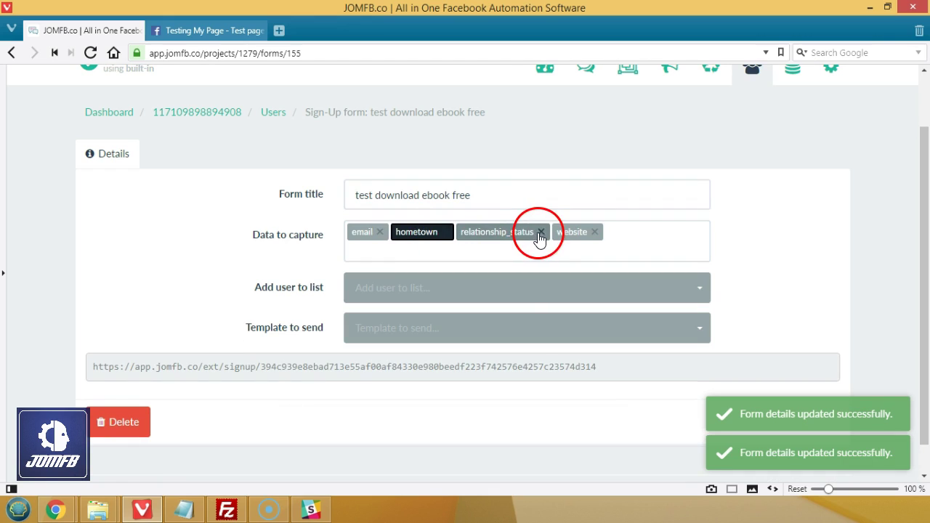
{"action": "left_click", "coordinate": [546, 241]}
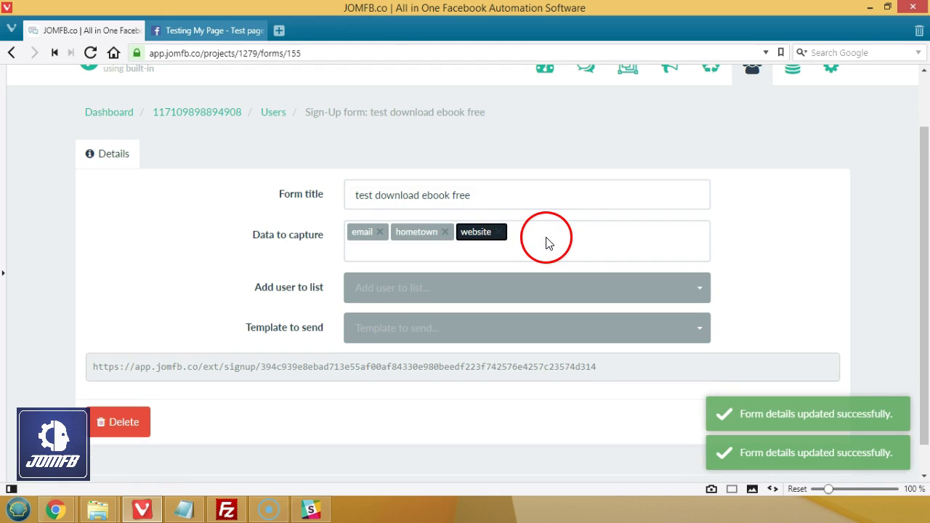
{"action": "left_click", "coordinate": [556, 285]}
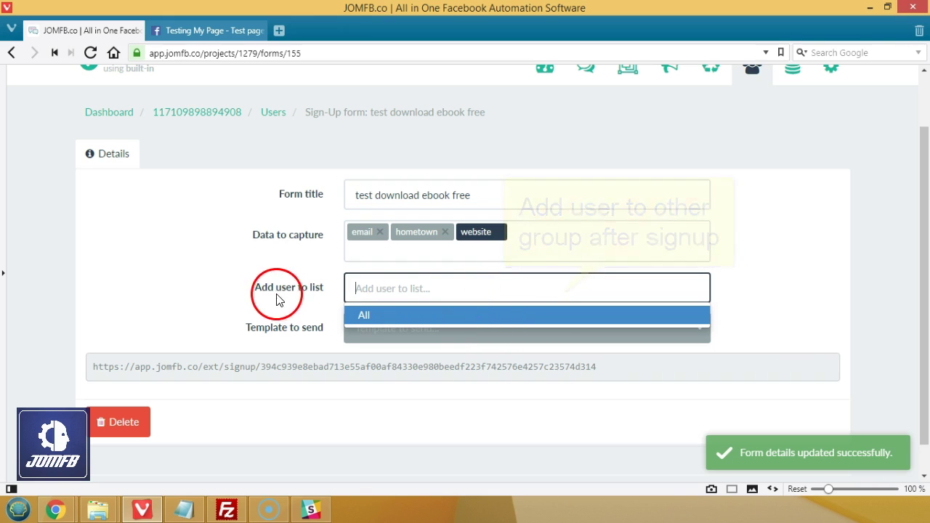
{"action": "left_click", "coordinate": [209, 283]}
{"action": "scroll", "coordinate": [259, 213], "scroll_direction": "up", "scroll_amount": 1}
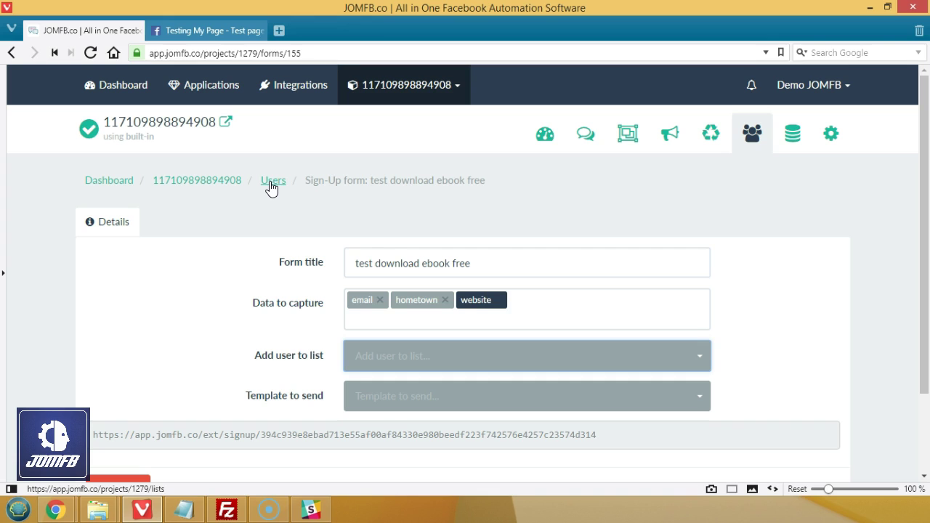
- Create a new user list named "Ebook Download List" and open it
{"action": "left_click", "coordinate": [270, 184]}
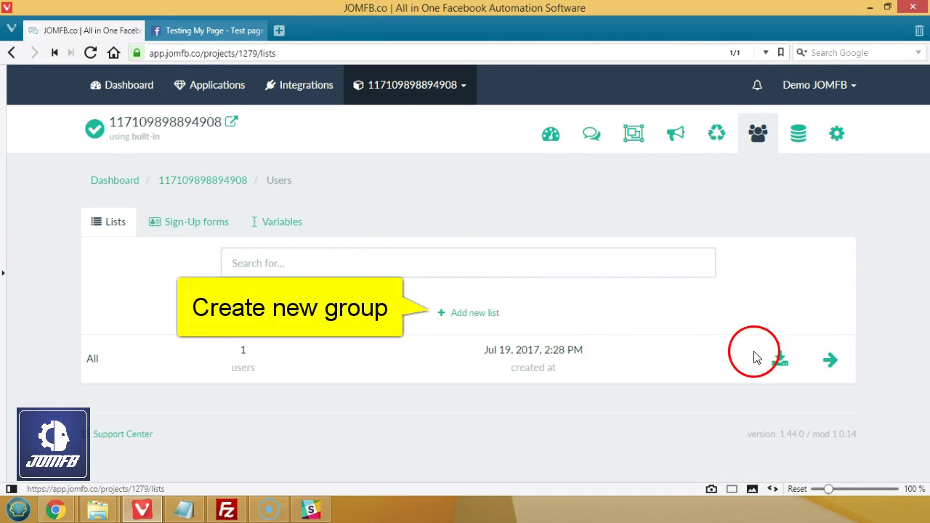
{"action": "left_click", "coordinate": [489, 319]}
{"action": "left_click", "coordinate": [449, 161]}
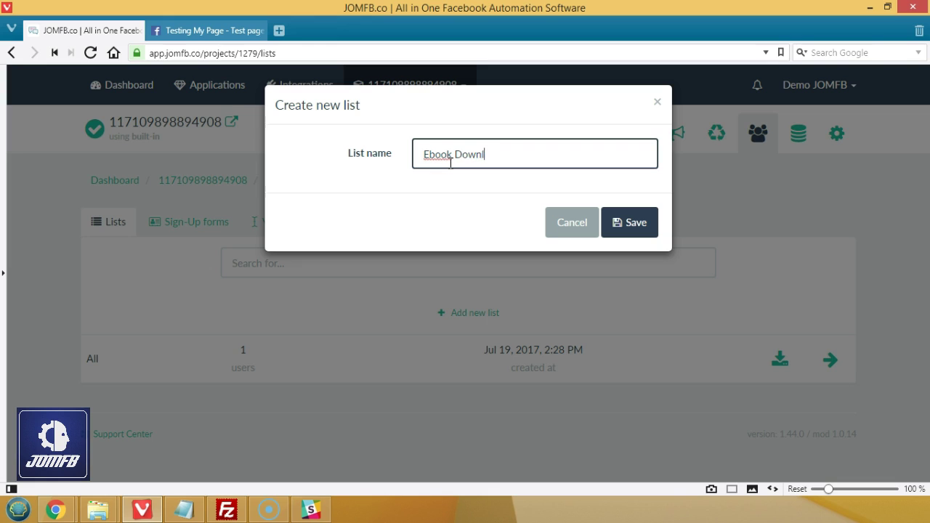
{"action": "left_click", "coordinate": [628, 226]}
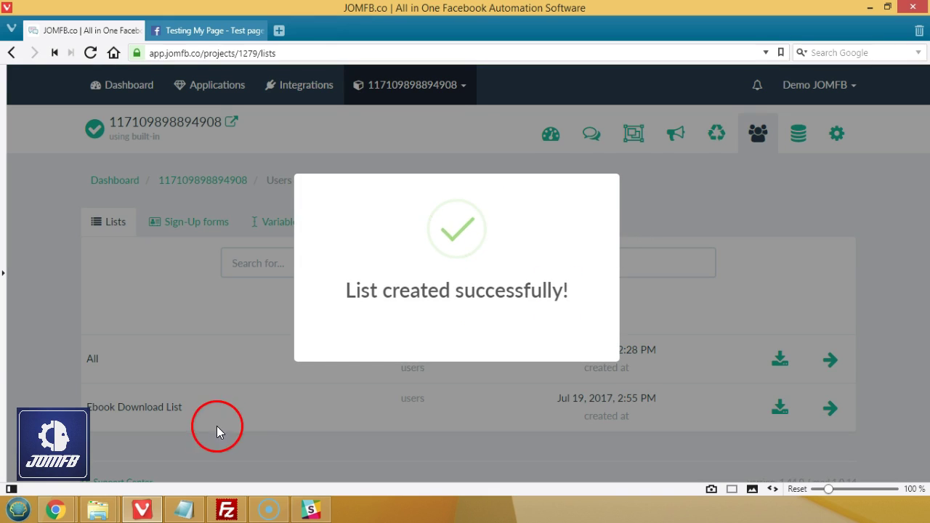
{"action": "left_click", "coordinate": [188, 414]}
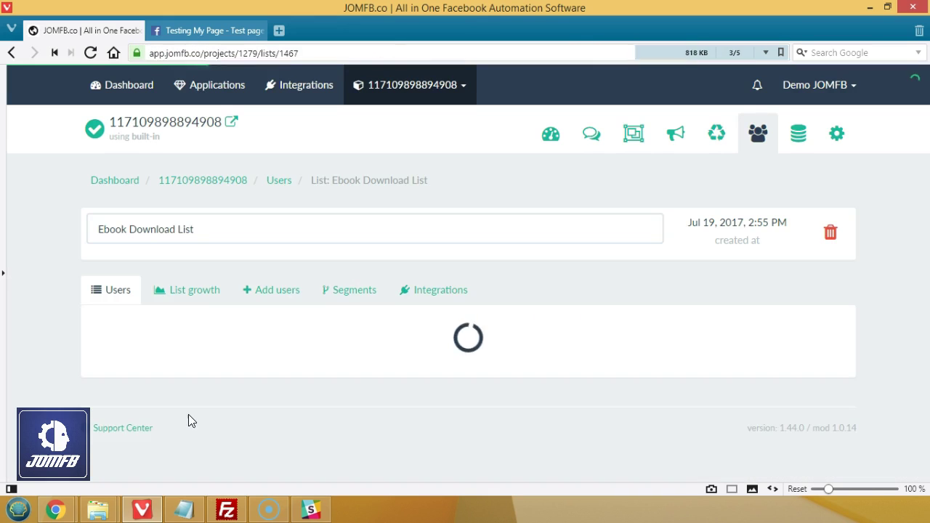
{"action": "left_click", "coordinate": [195, 398]}
{"action": "scroll", "coordinate": [197, 392], "scroll_direction": "down", "scroll_amount": 1}
- Reopen the "test download ebook free" sign-up form and set it to add users to Ebook Download List
{"action": "left_click", "coordinate": [270, 140]}
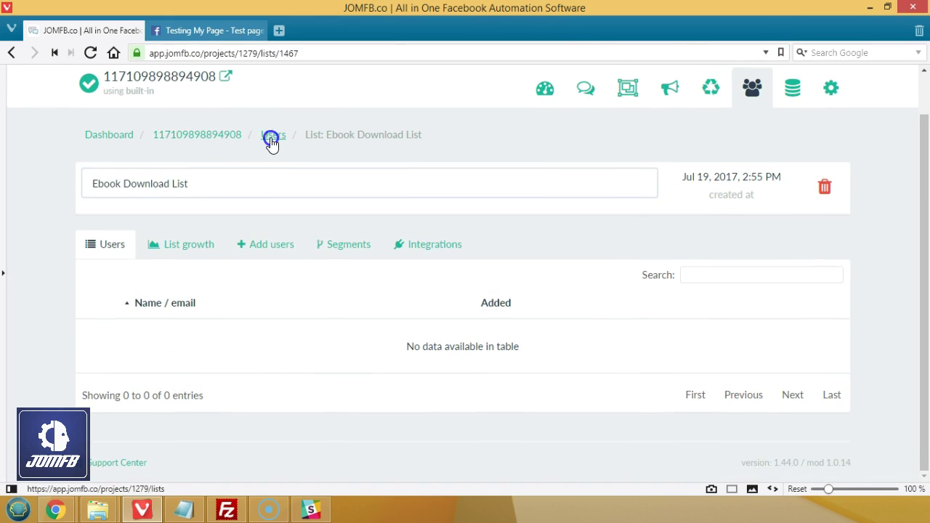
{"action": "left_click", "coordinate": [193, 221]}
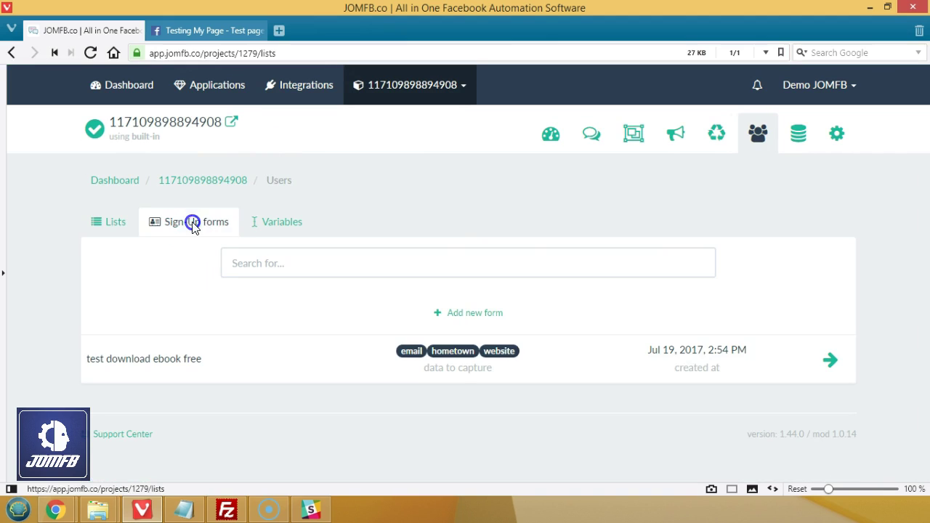
{"action": "left_click", "coordinate": [831, 359]}
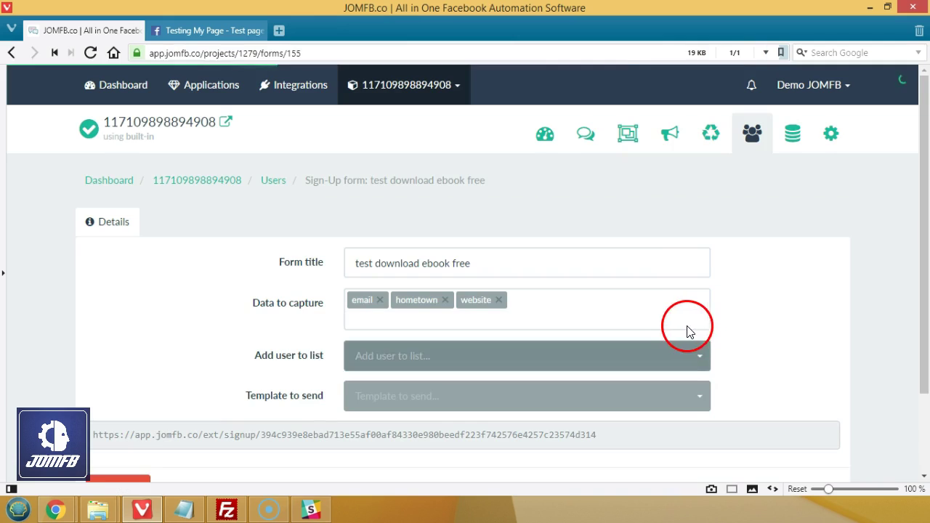
{"action": "scroll", "coordinate": [688, 328], "scroll_direction": "down", "scroll_amount": 2}
{"action": "left_click", "coordinate": [629, 259]}
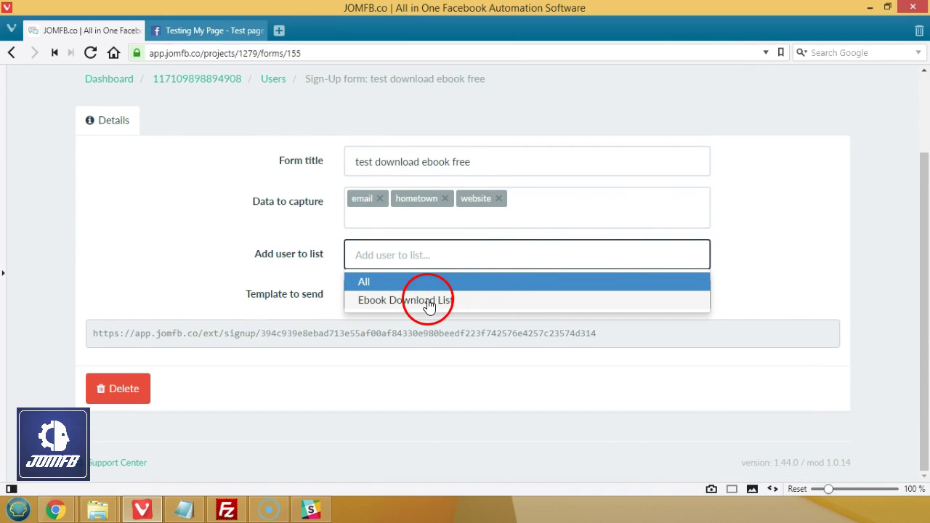
{"action": "left_click", "coordinate": [429, 303]}
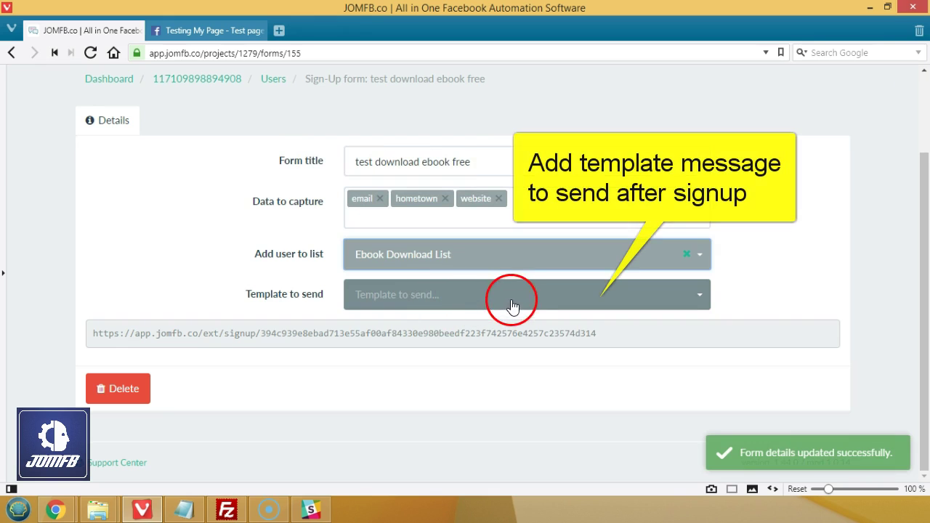
{"action": "left_click", "coordinate": [513, 303]}
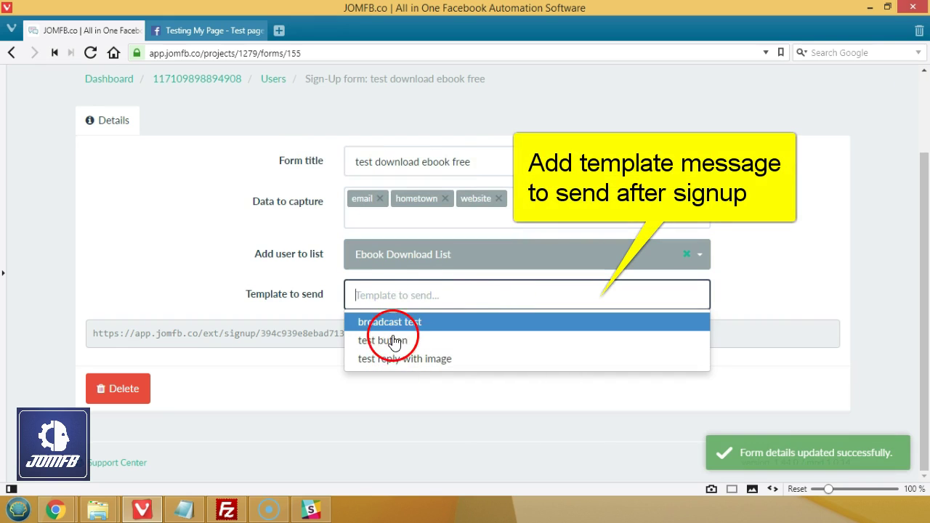
{"action": "left_click", "coordinate": [215, 285]}
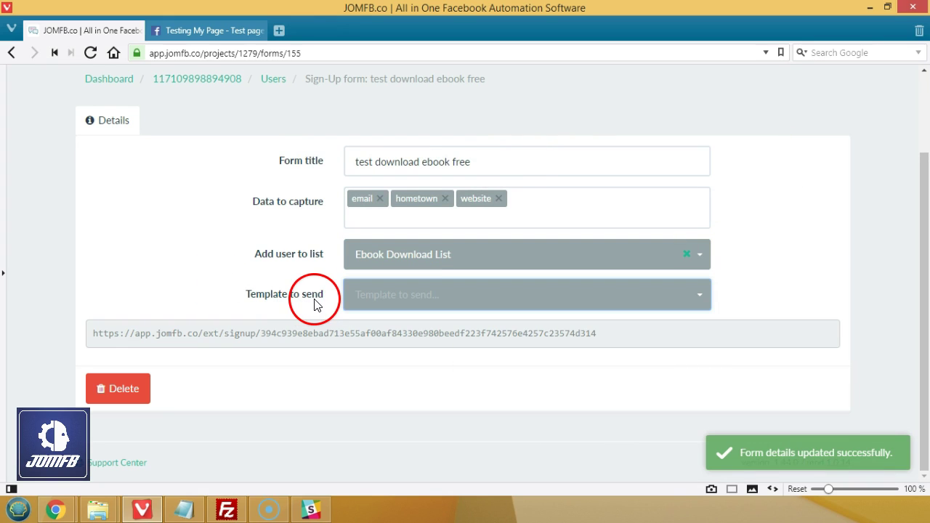
{"action": "scroll", "coordinate": [331, 302], "scroll_direction": "up", "scroll_amount": 2}
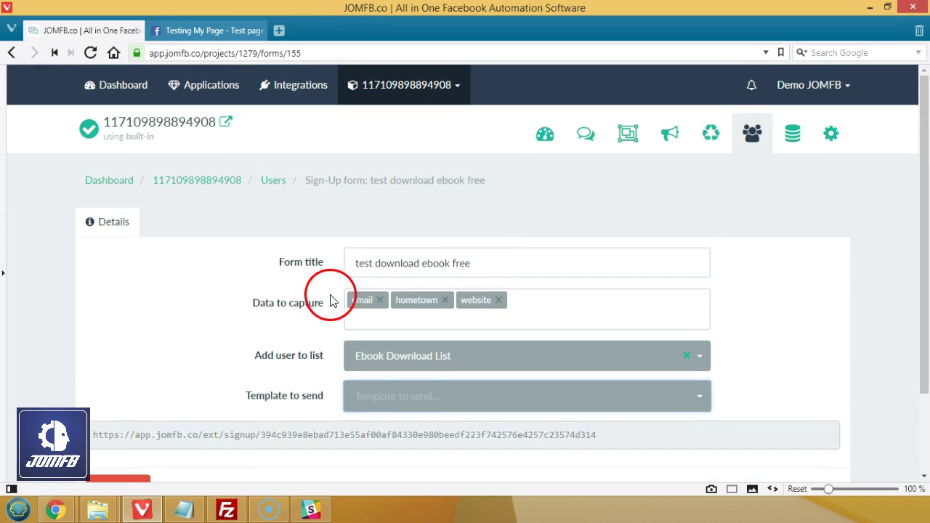
- Create a new response template named "download free"
{"action": "left_click", "coordinate": [625, 141]}
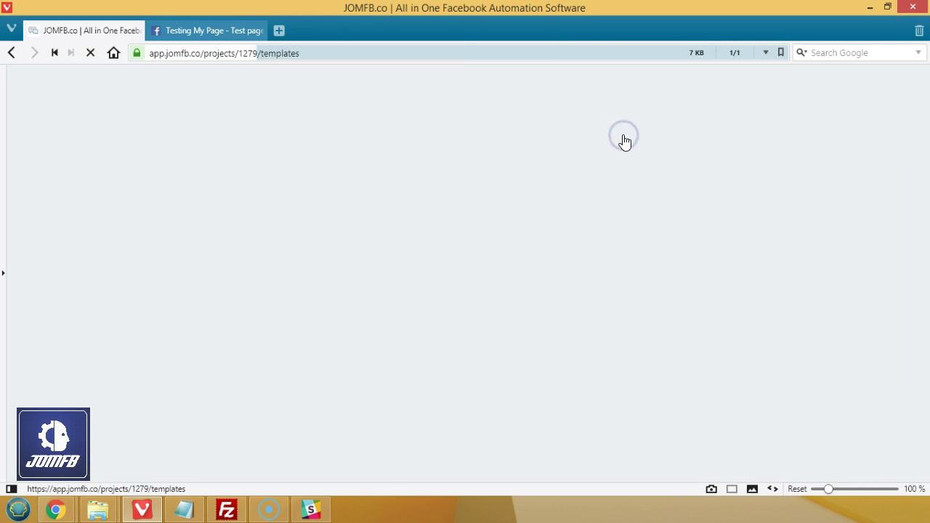
{"action": "left_click", "coordinate": [460, 230]}
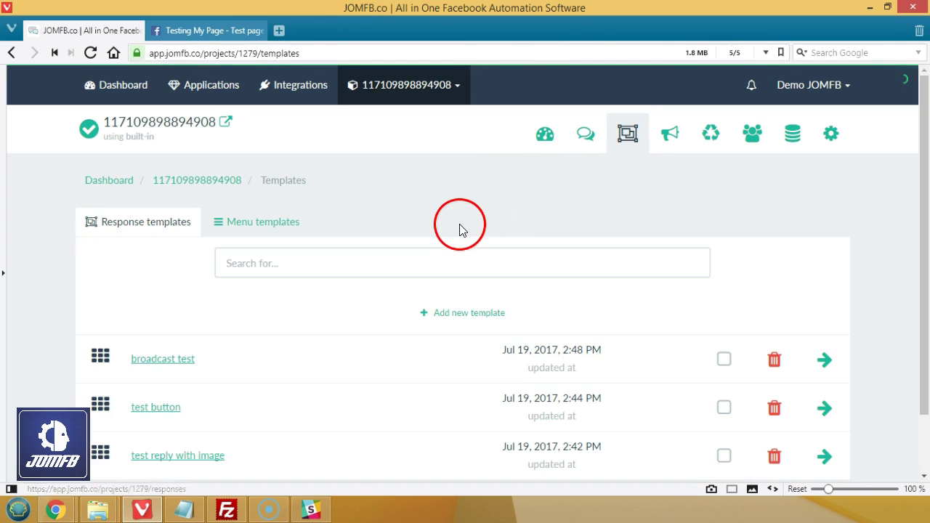
{"action": "left_click", "coordinate": [480, 314]}
{"action": "left_click", "coordinate": [493, 160]}
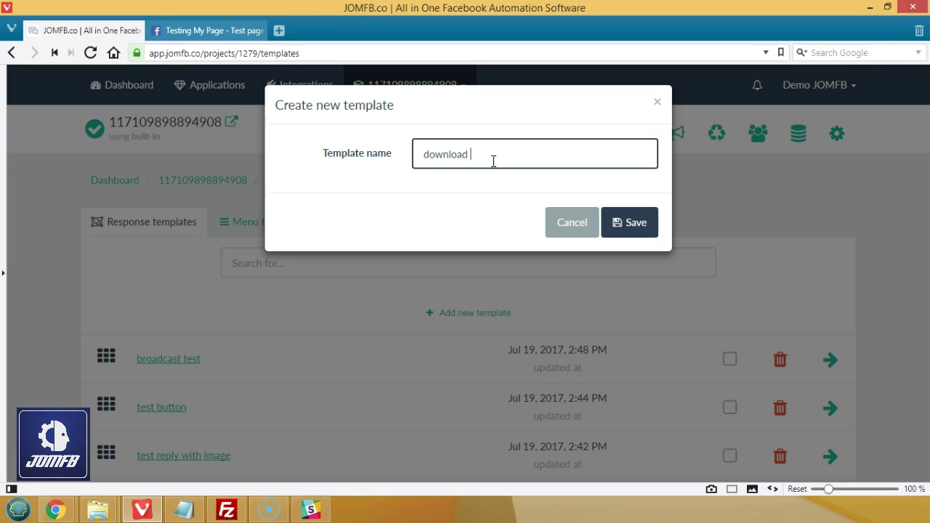
{"action": "type", "text": "download freee"}
{"action": "key", "text": "BackSpace"}
{"action": "type", "text": "e"}
{"action": "left_click", "coordinate": [623, 223]}
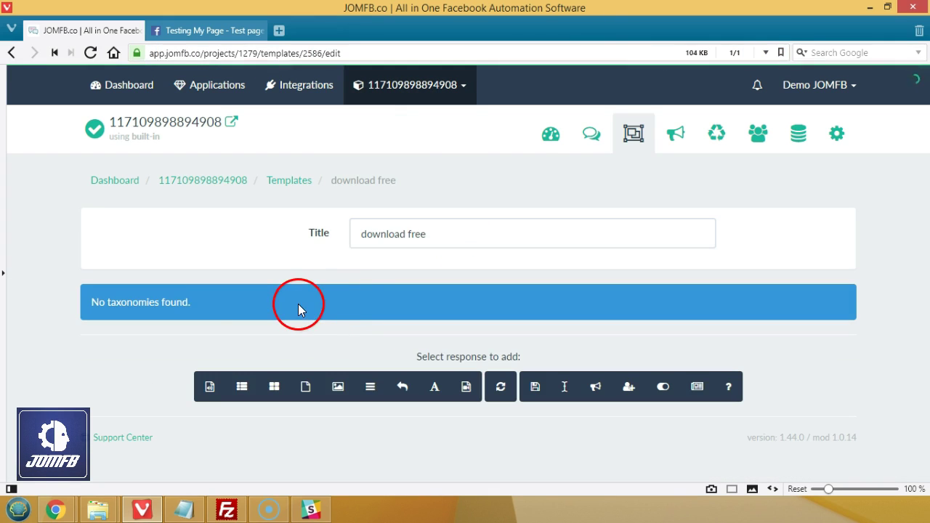
- Add a text response to the template, pasting the copied thank-you message with the "Facebook Ads Manager Changes: April 2017" link
{"action": "left_click", "coordinate": [434, 387]}
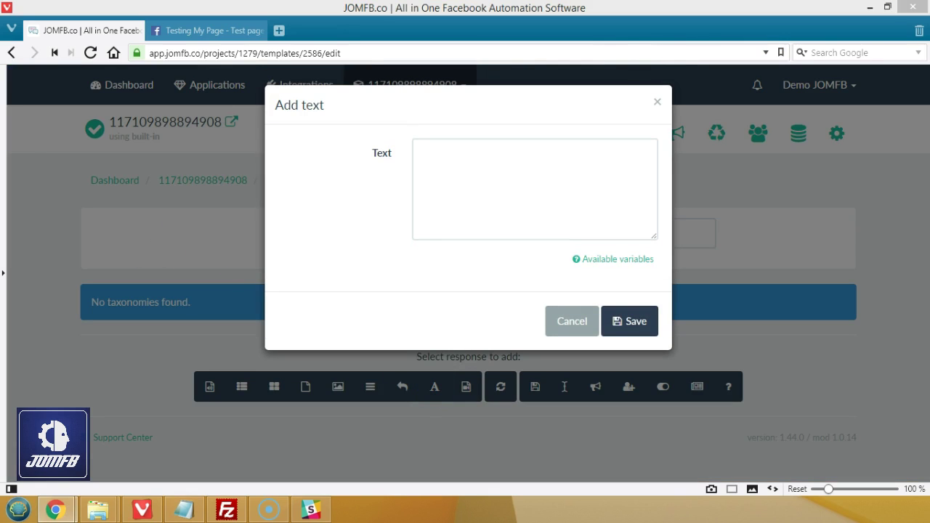
{"action": "left_click", "coordinate": [471, 202]}
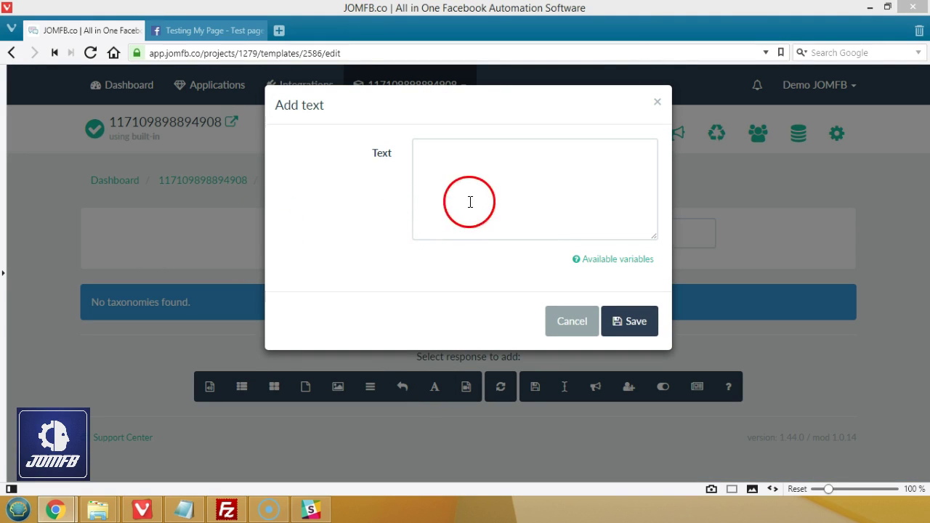
{"action": "key", "text": "ctrl+v"}
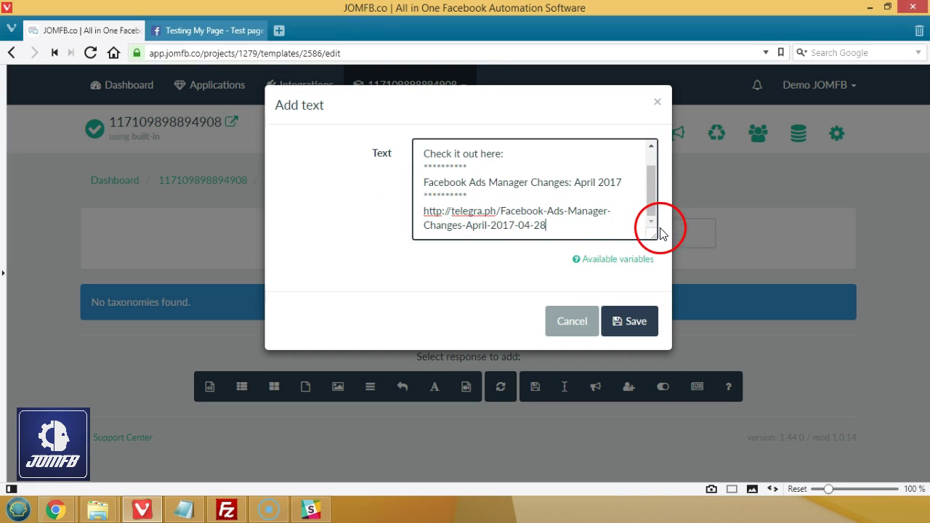
{"action": "left_click_drag", "start_coordinate": [654, 236], "coordinate": [653, 329]}
- Insert the {$first-name} variable after "Thank you" in the message and save the text response
{"action": "left_click", "coordinate": [613, 352]}
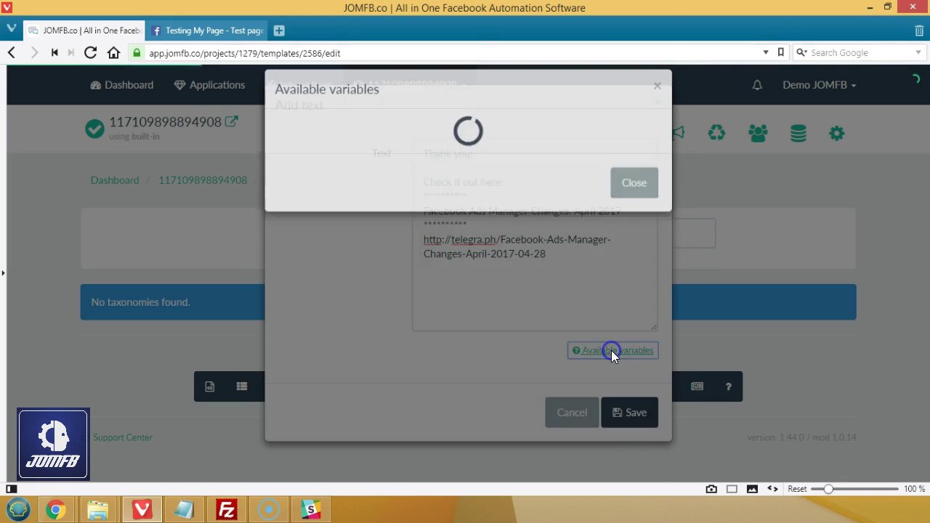
{"action": "left_click_drag", "start_coordinate": [492, 145], "coordinate": [572, 141]}
{"action": "key", "text": "ctrl+c"}
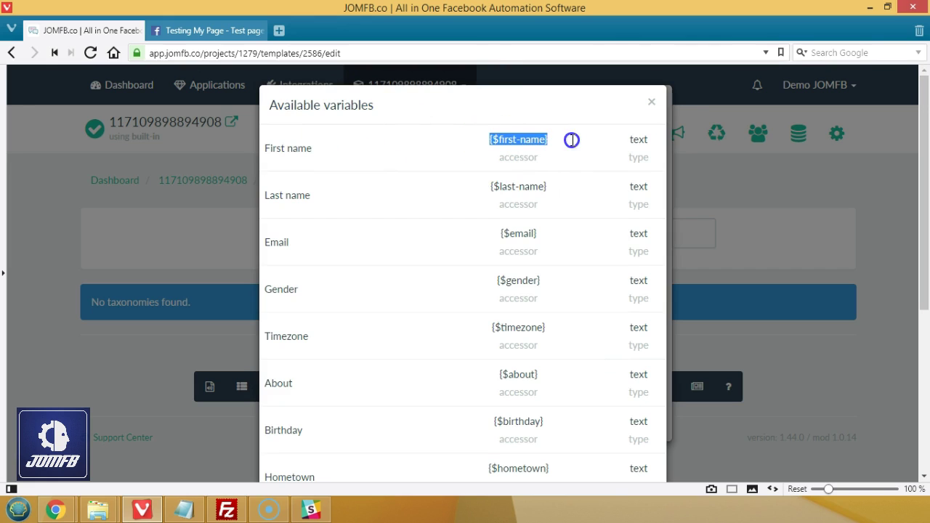
{"action": "right_click", "coordinate": [634, 107]}
{"action": "left_click", "coordinate": [471, 150]}
{"action": "key", "text": "ctrl+v"}
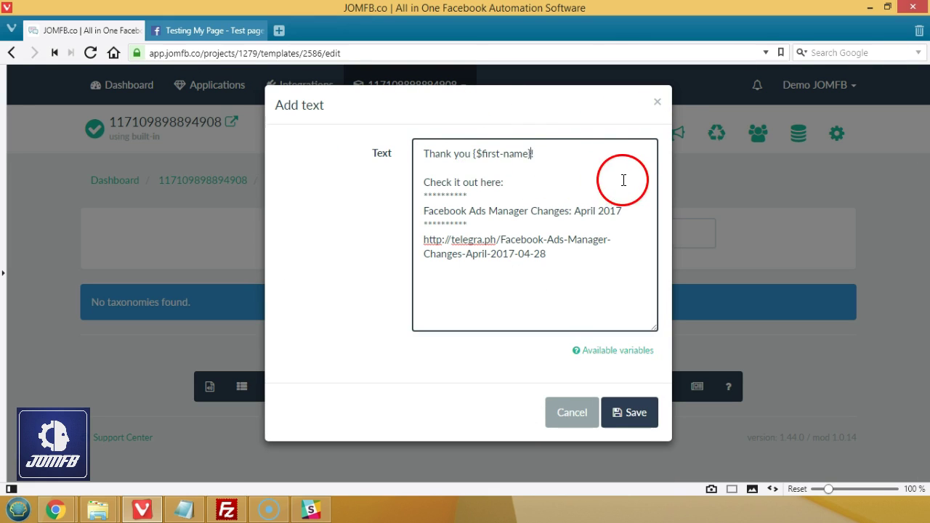
{"action": "left_click", "coordinate": [629, 412]}
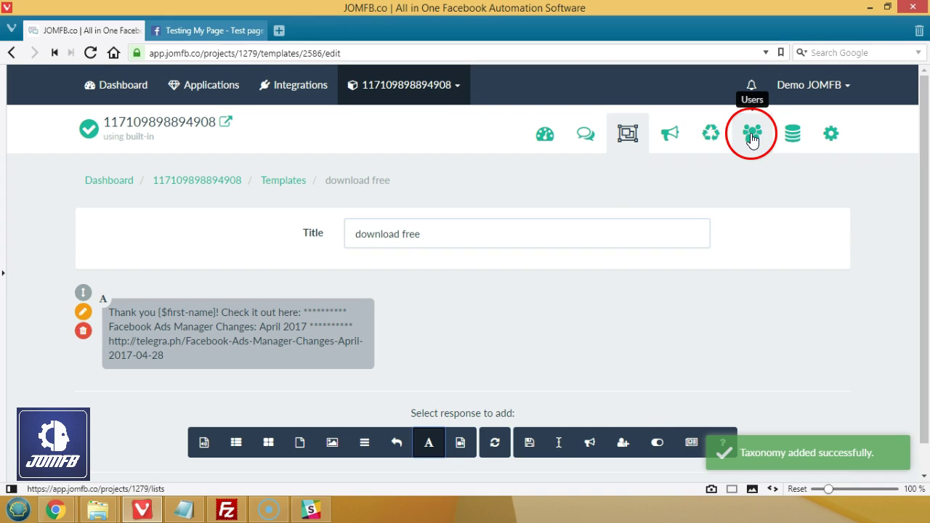
- Reopen the "test download ebook free" sign-up form and set "download free" as its template to send
{"action": "left_click", "coordinate": [752, 137]}
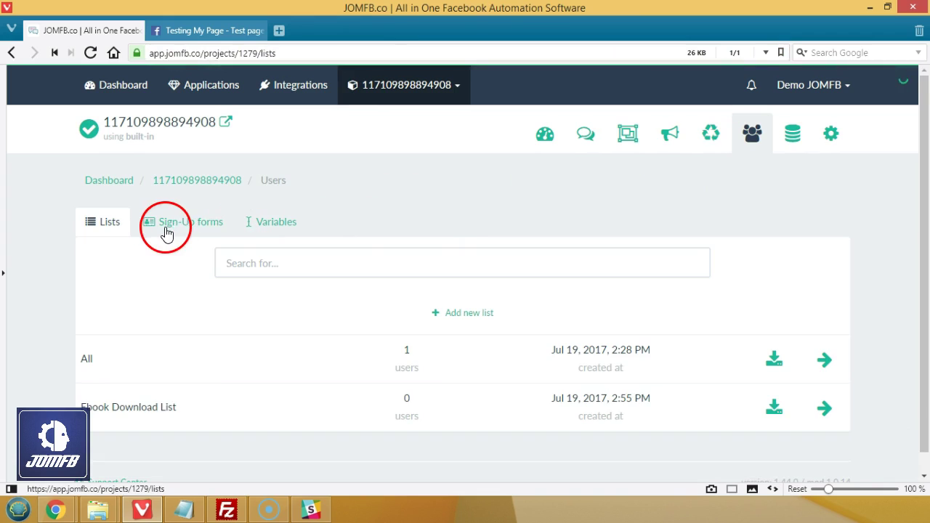
{"action": "left_click", "coordinate": [167, 231]}
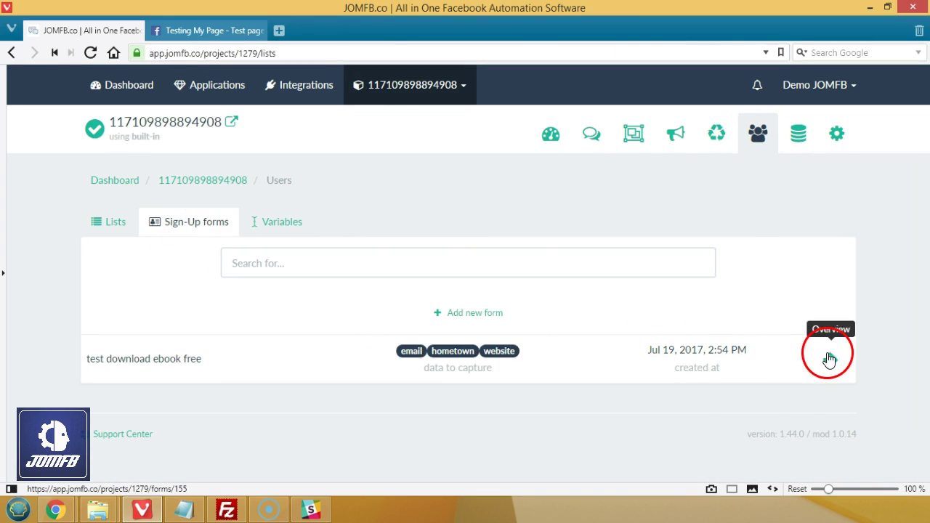
{"action": "left_click", "coordinate": [831, 360]}
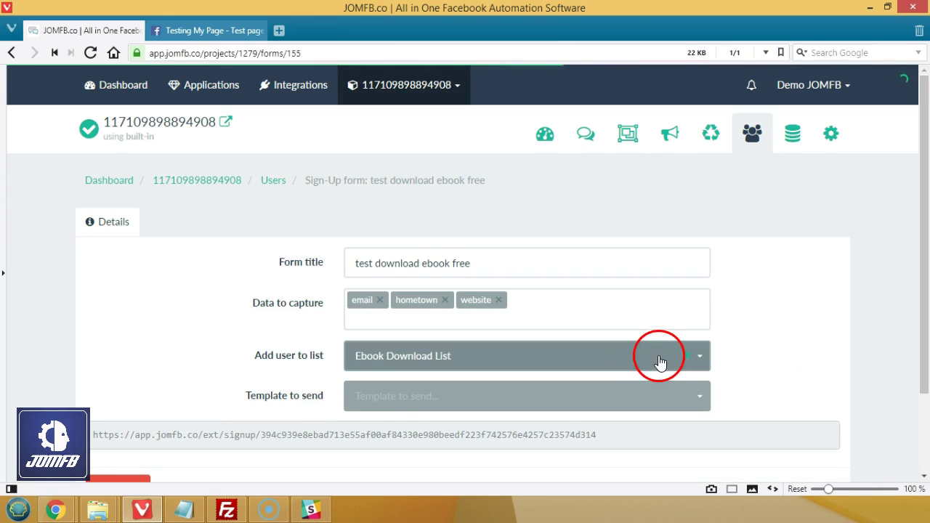
{"action": "scroll", "coordinate": [659, 361], "scroll_direction": "down", "scroll_amount": 1}
{"action": "left_click", "coordinate": [452, 326]}
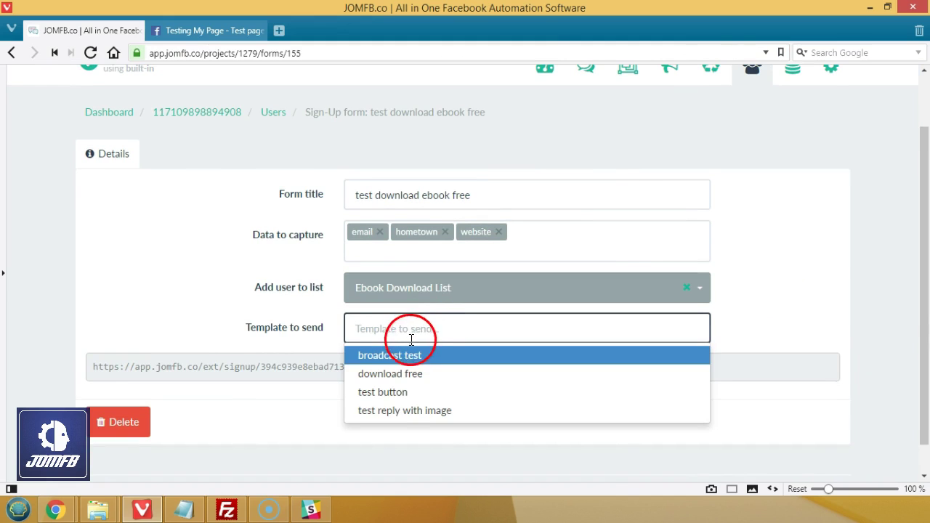
{"action": "left_click", "coordinate": [404, 375]}
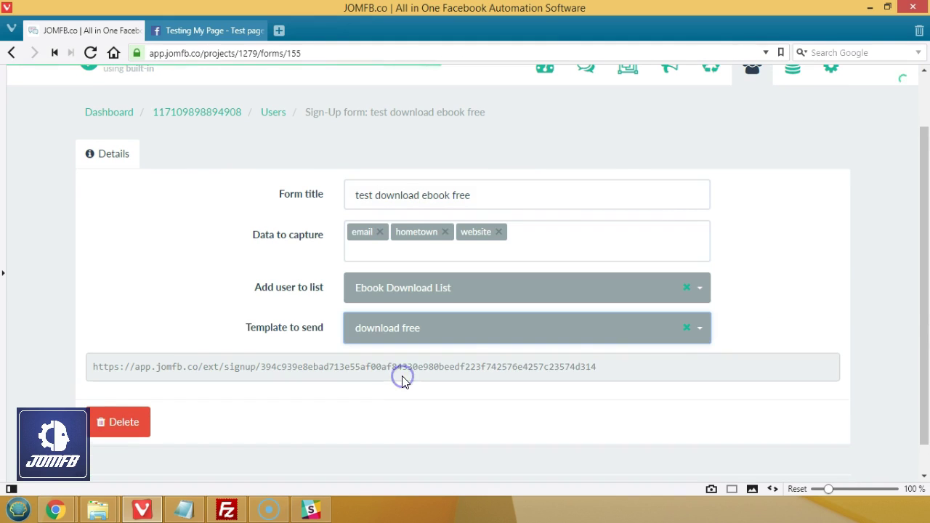
- Copy the sign-up form's full URL
{"action": "left_click", "coordinate": [640, 362]}
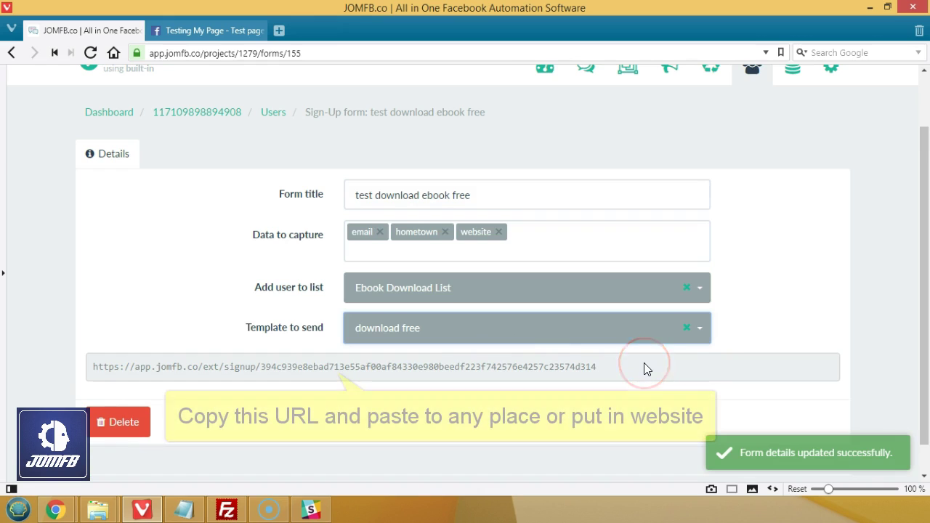
{"action": "left_click", "coordinate": [644, 364]}
{"action": "left_click", "coordinate": [653, 364]}
{"action": "left_click_drag", "start_coordinate": [653, 364], "coordinate": [83, 364]}
{"action": "key", "text": "ctrl+c"}
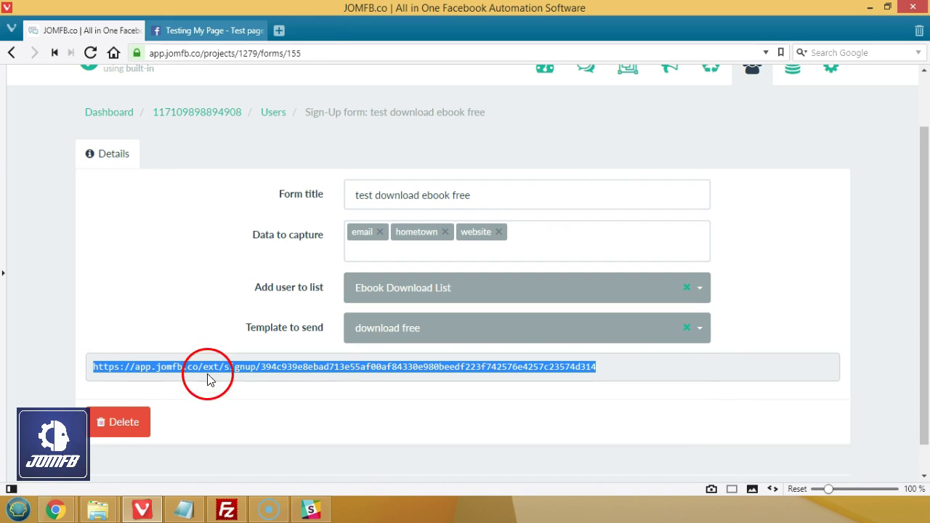
- Open the copied sign-up URL in a new browser tab
{"action": "left_click", "coordinate": [279, 30]}
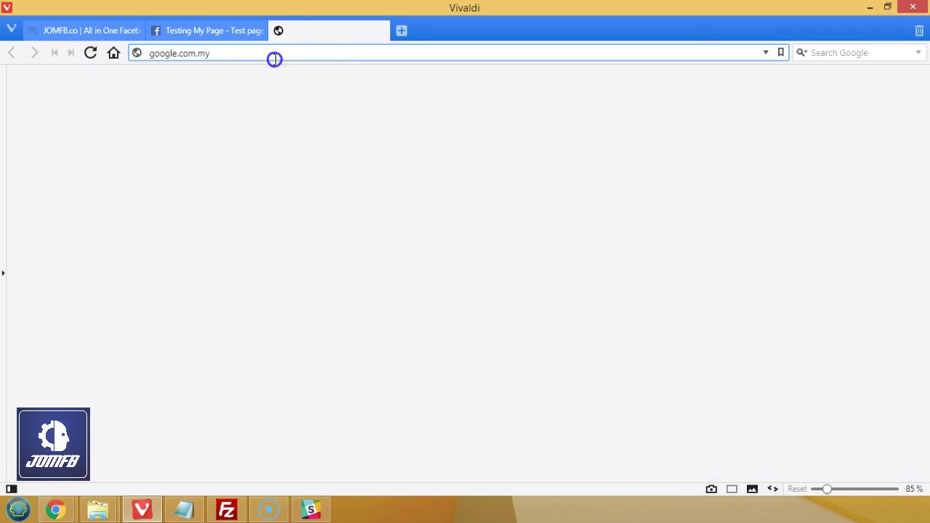
{"action": "left_click_drag", "start_coordinate": [275, 59], "coordinate": [149, 59]}
{"action": "key", "text": "ctrl+v"}
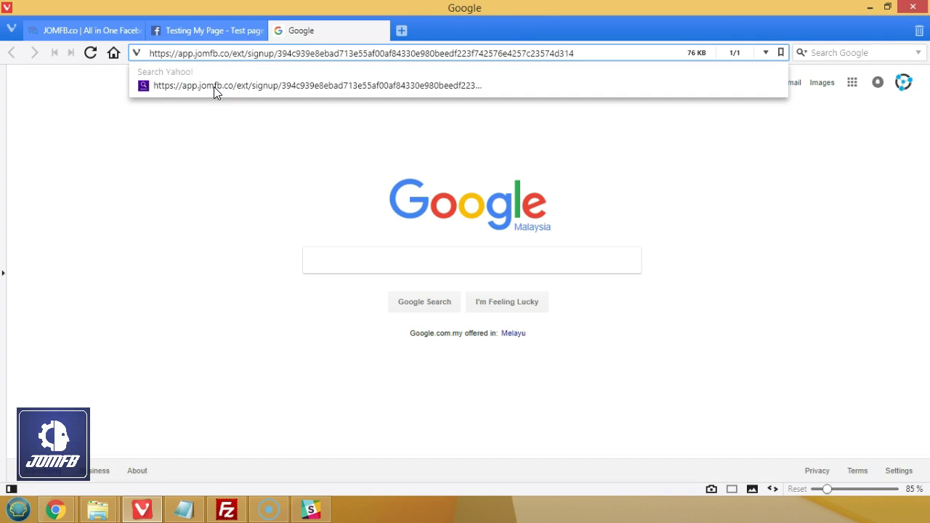
{"action": "key", "text": "Return"}
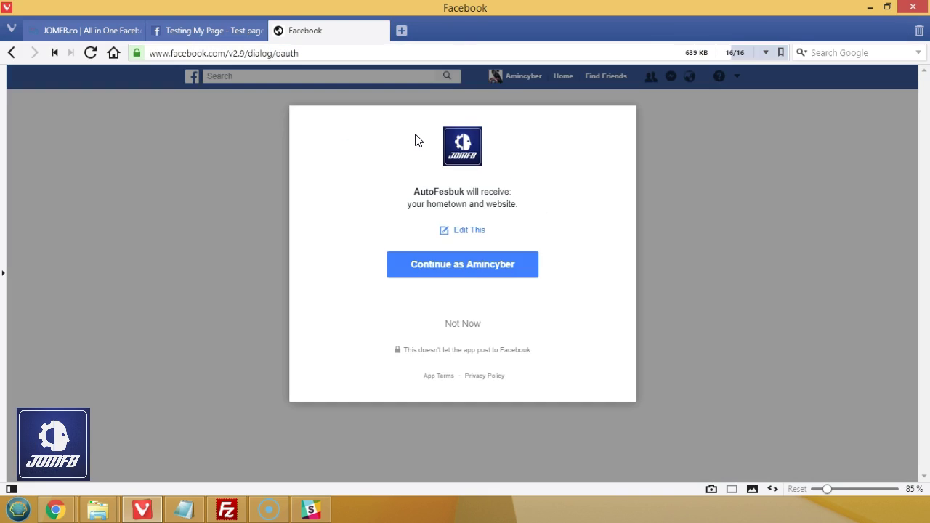
- Grant the app access with the current Facebook account and submit the sign-up by sending it to Messenger
{"action": "left_click", "coordinate": [446, 274]}
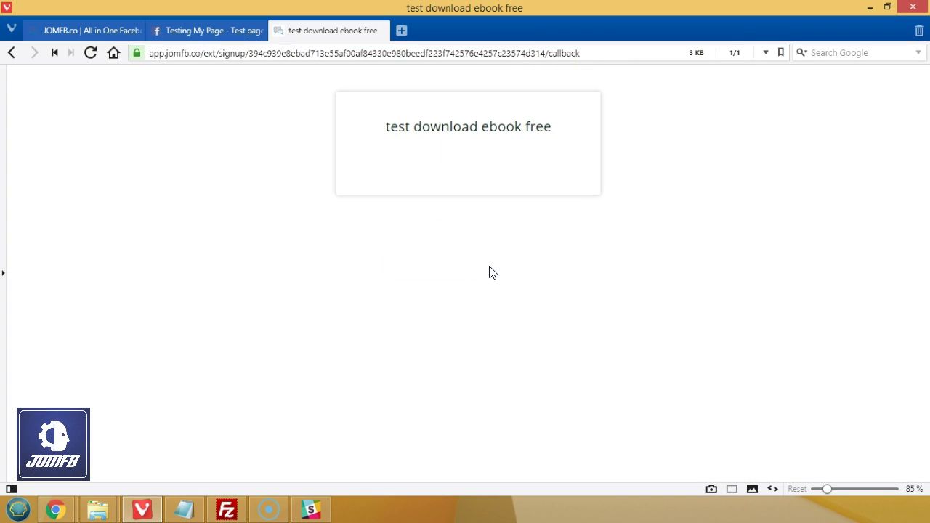
{"action": "left_click", "coordinate": [473, 174]}
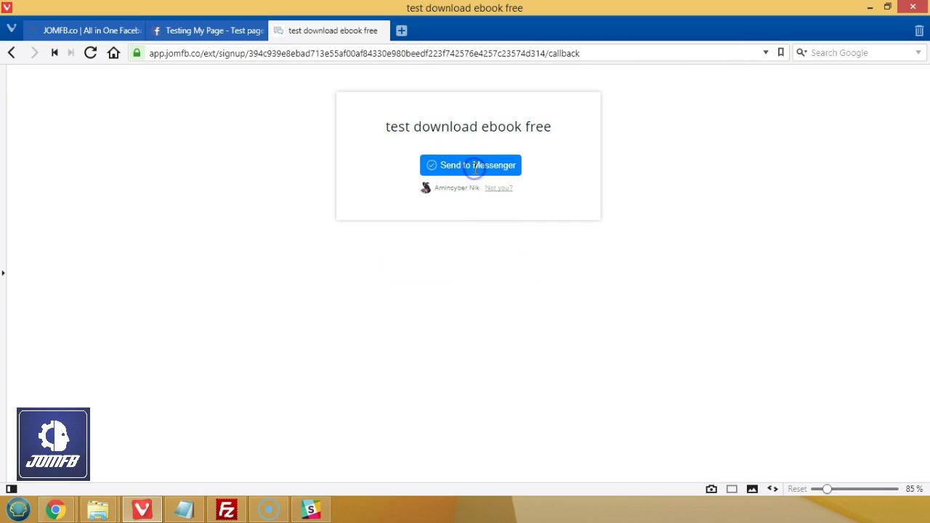
{"action": "left_click", "coordinate": [456, 173]}
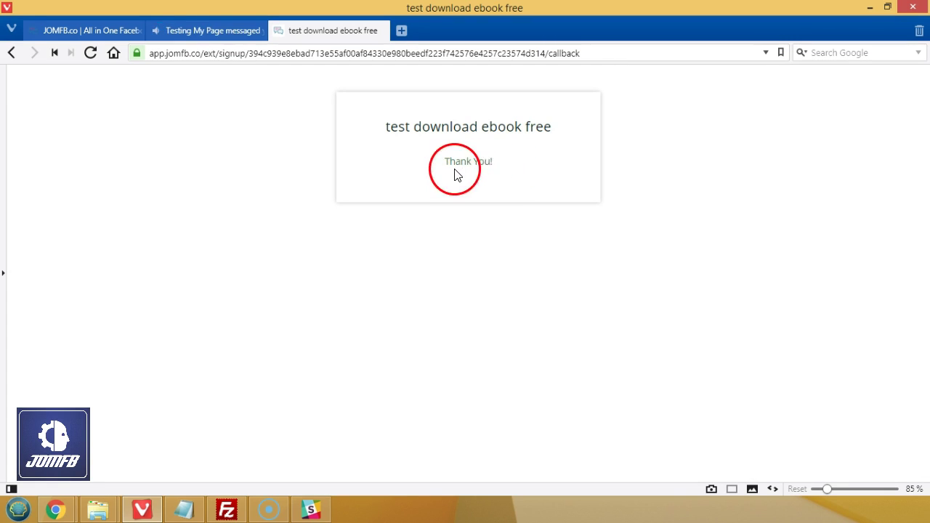
- Check the Testing My Page Messenger chat on Facebook for the template message sent after sign-up
{"action": "left_click", "coordinate": [205, 31]}
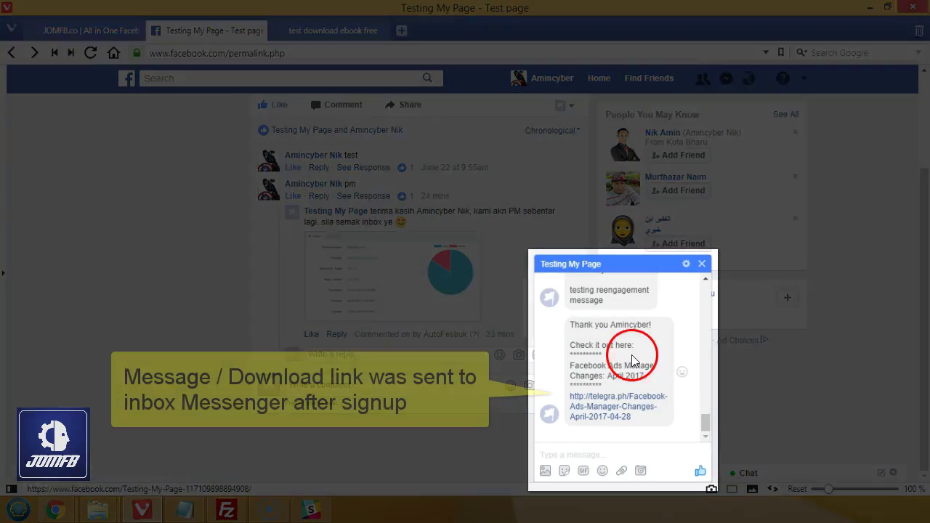
{"action": "left_click", "coordinate": [633, 361]}
{"action": "scroll", "coordinate": [602, 315], "scroll_direction": "up", "scroll_amount": 2}
{"action": "scroll", "coordinate": [603, 333], "scroll_direction": "down", "scroll_amount": 2}
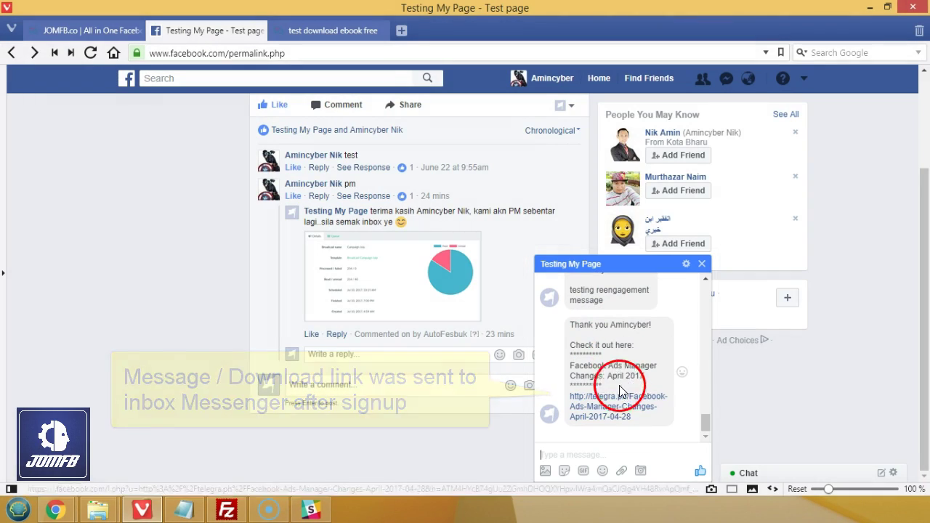
{"action": "left_click_drag", "start_coordinate": [620, 391], "coordinate": [636, 425]}
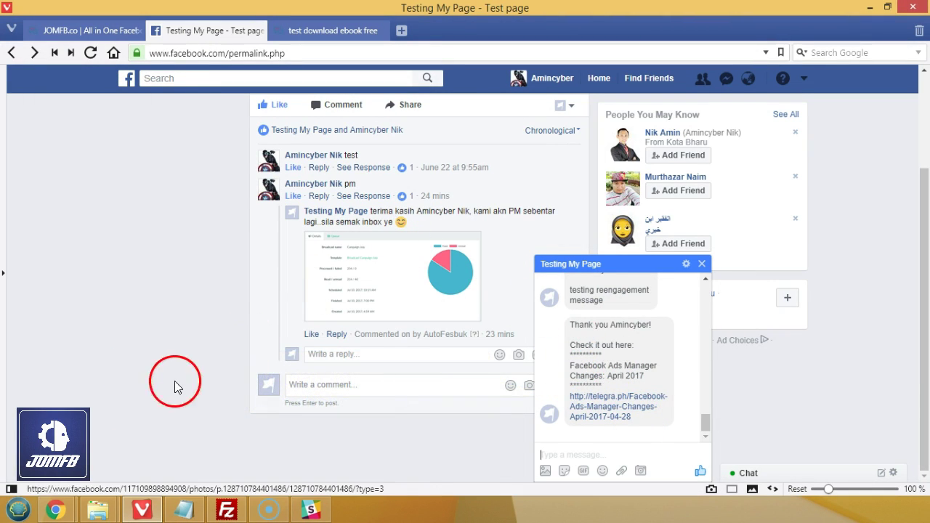
- Review the form's sign-up URL in JOMFB and the completed sign-up page
{"action": "left_click", "coordinate": [80, 31]}
{"action": "left_click", "coordinate": [471, 363]}
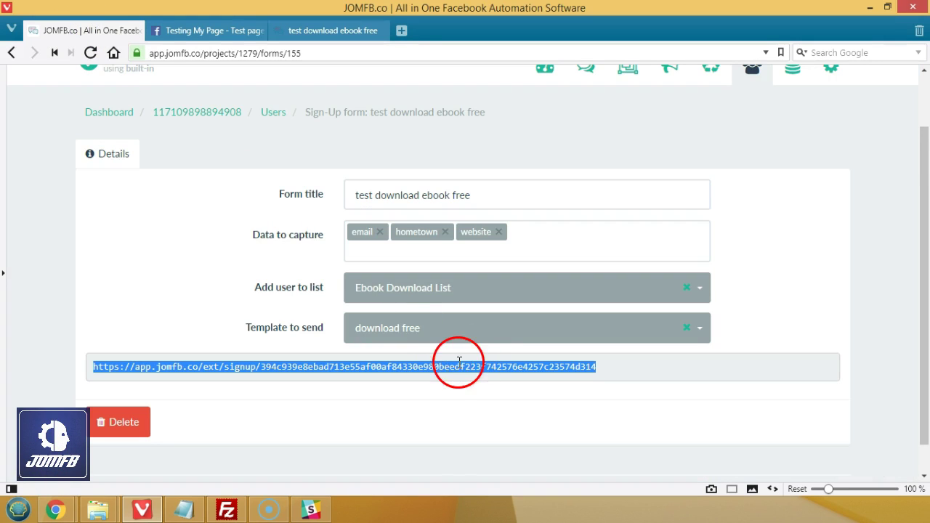
{"action": "left_click", "coordinate": [322, 28]}
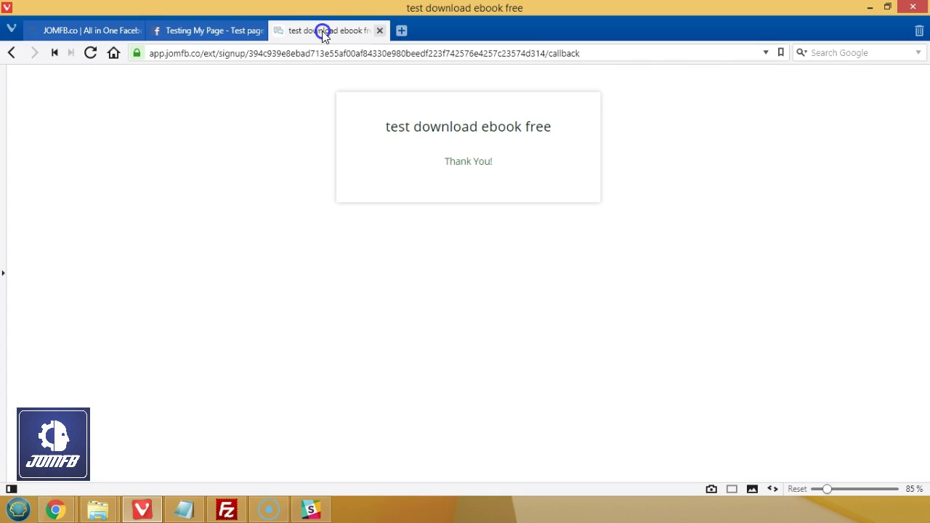
- Open the Testing My Page home page from its Facebook post and close the chat window
{"action": "left_click", "coordinate": [215, 30]}
{"action": "scroll", "coordinate": [266, 239], "scroll_direction": "up", "scroll_amount": 3}
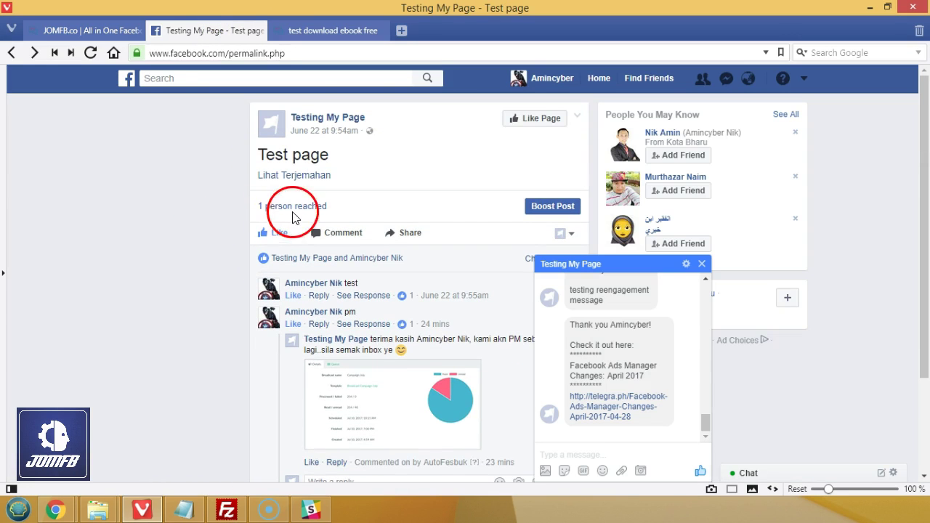
{"action": "left_click", "coordinate": [331, 117]}
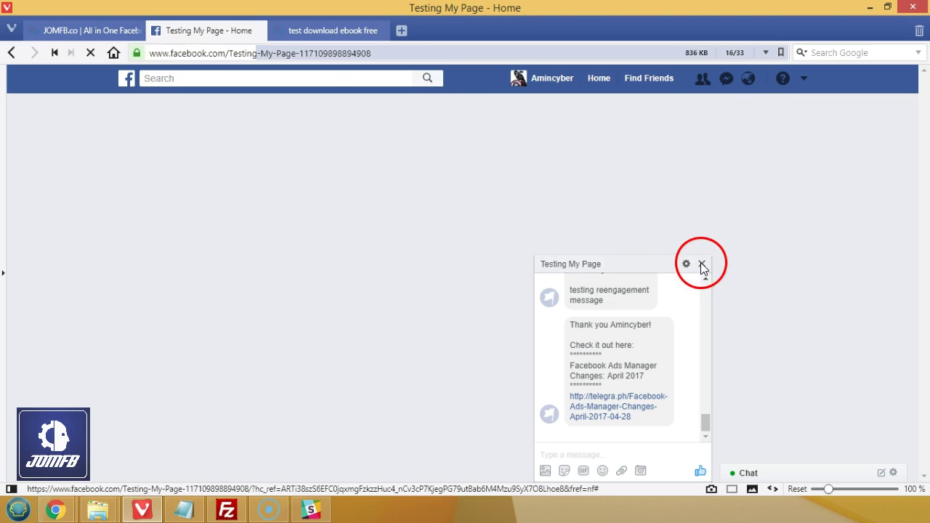
{"action": "left_click", "coordinate": [702, 264]}
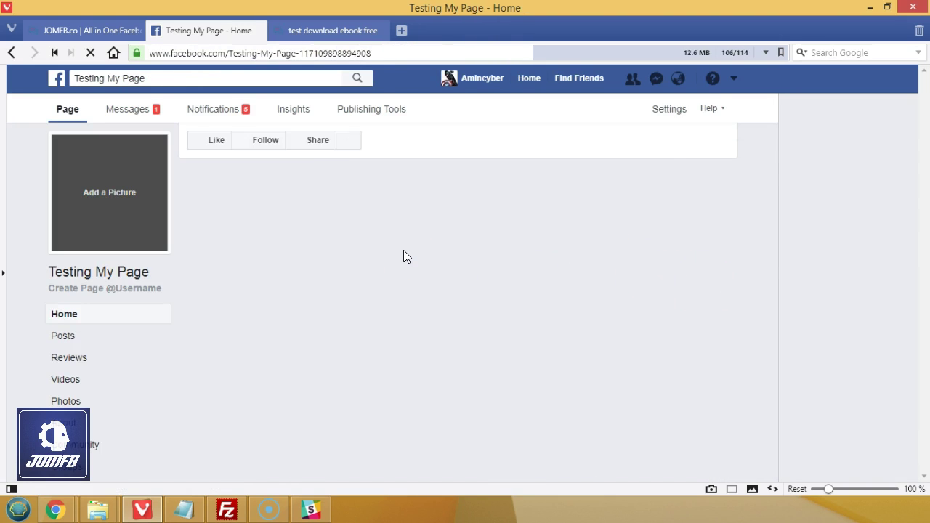
- Draft a page post reading "Want to Download FREE ebook? Click link below:" followed by the form's sign-up URL
{"action": "scroll", "coordinate": [403, 255], "scroll_direction": "down", "scroll_amount": 5}
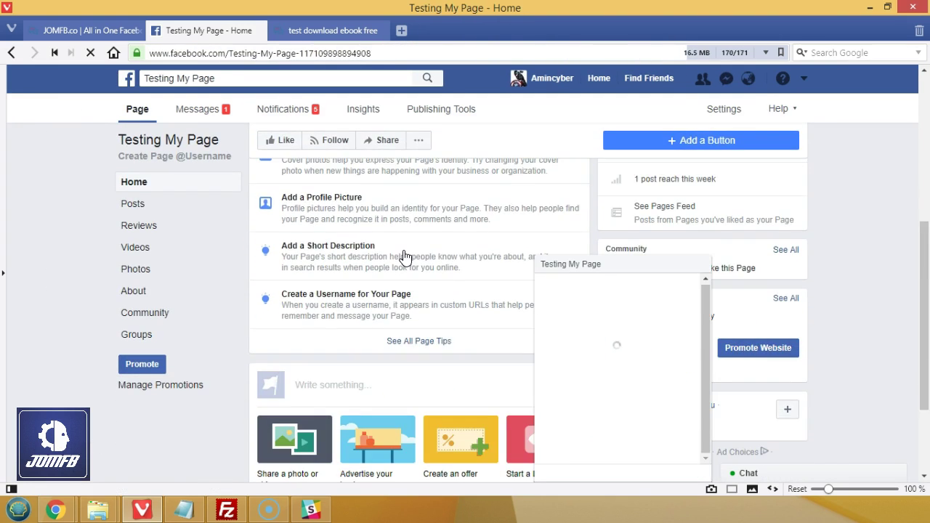
{"action": "left_click", "coordinate": [646, 270]}
{"action": "left_click", "coordinate": [702, 264]}
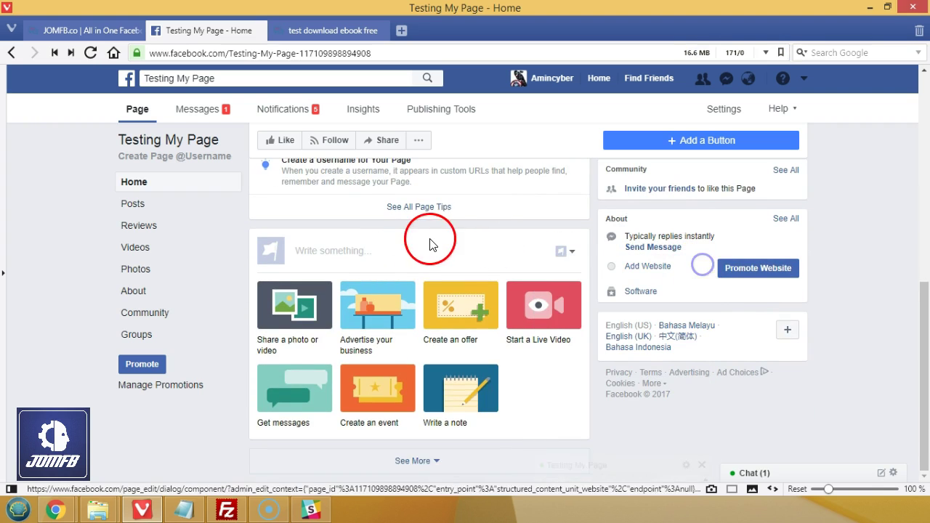
{"action": "left_click", "coordinate": [350, 252]}
{"action": "type", "text": "Want to Download FREE ebook"}
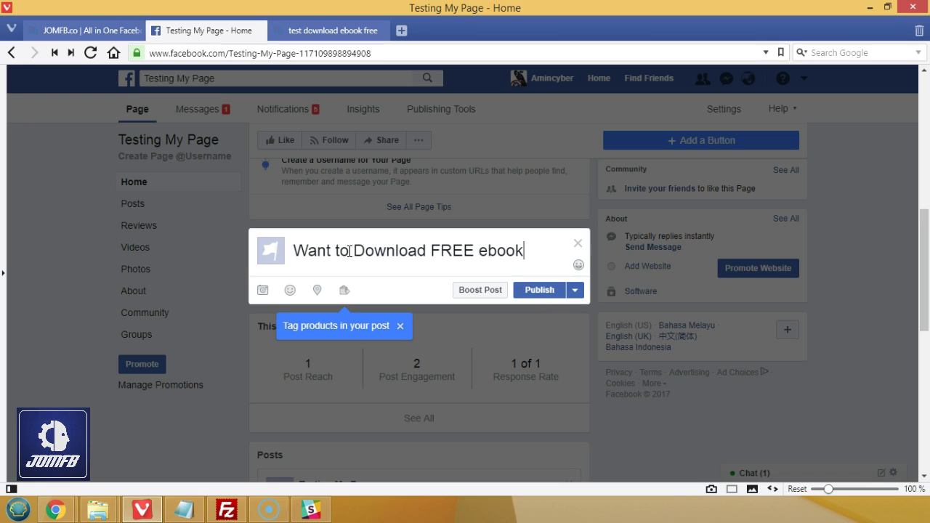
{"action": "key", "text": "Return"}
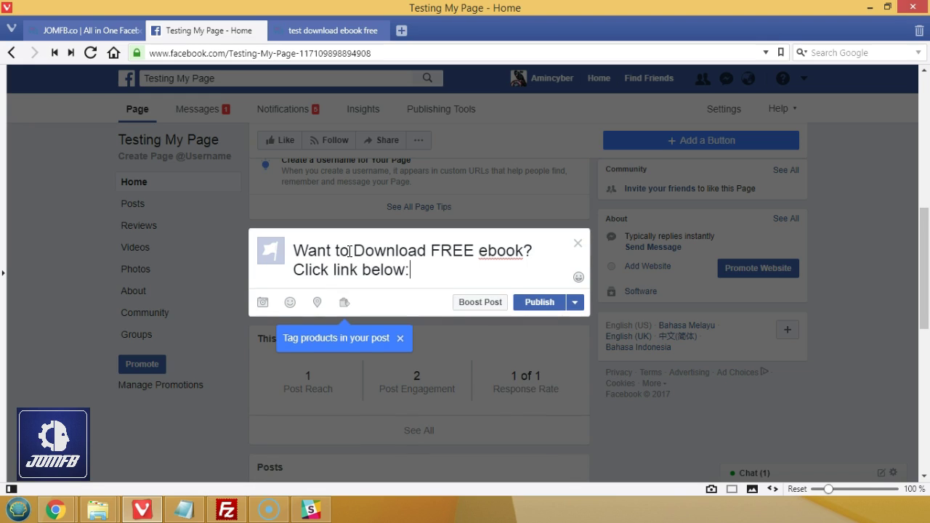
{"action": "key", "text": "ctrl+v"}
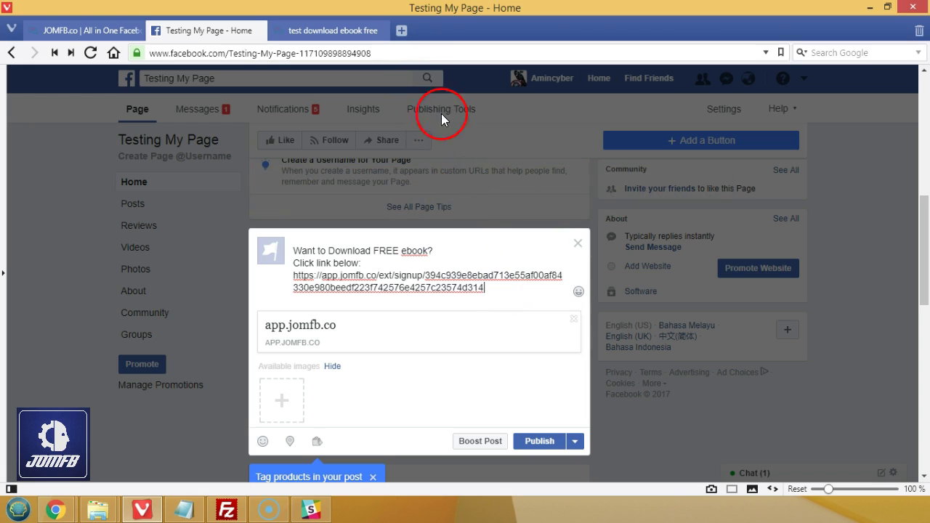
- Open the Google URL Shortener at goo.gl in a new browser tab
{"action": "left_click", "coordinate": [402, 32]}
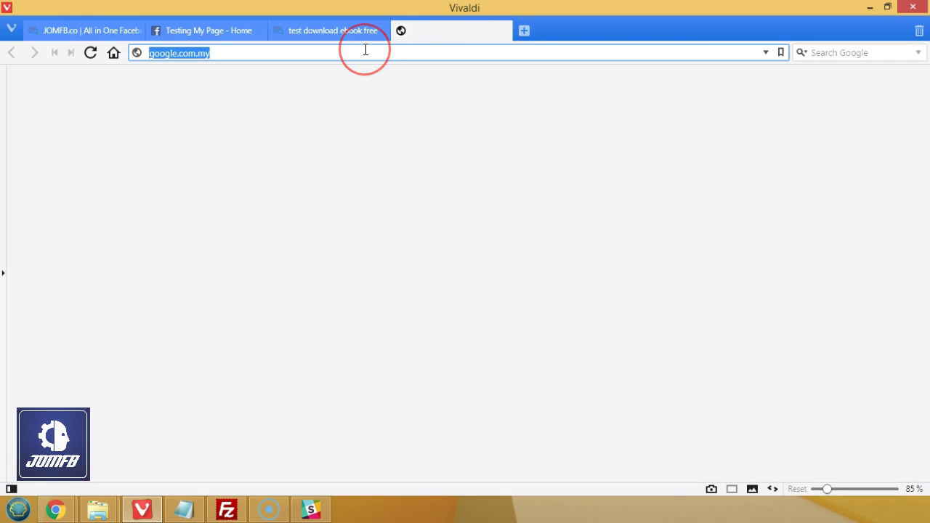
{"action": "type", "text": "goo"}
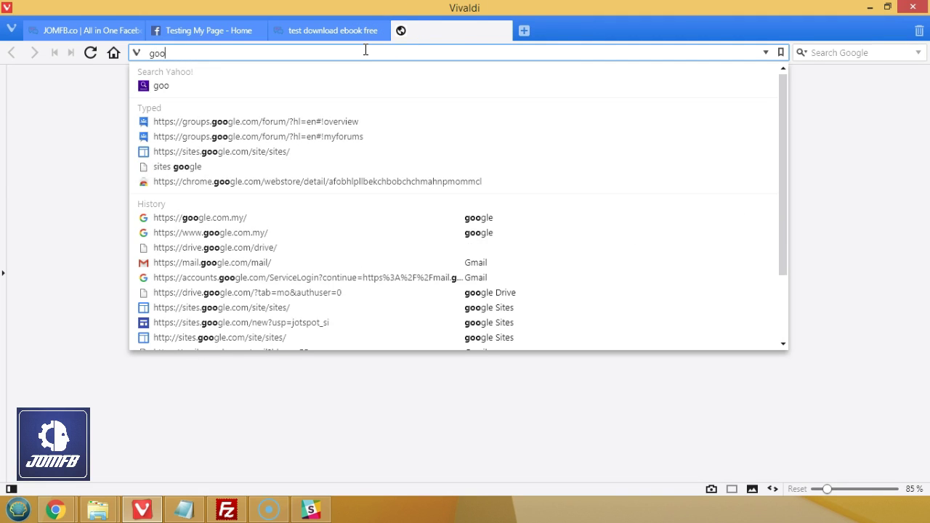
{"action": "type", "text": ".gl"}
{"action": "key", "text": "Return"}
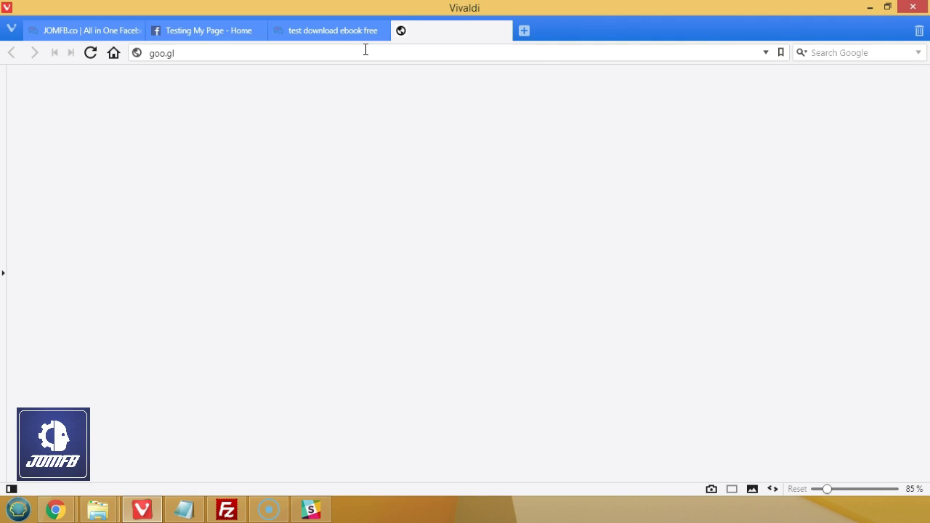
{"action": "left_click", "coordinate": [350, 79]}
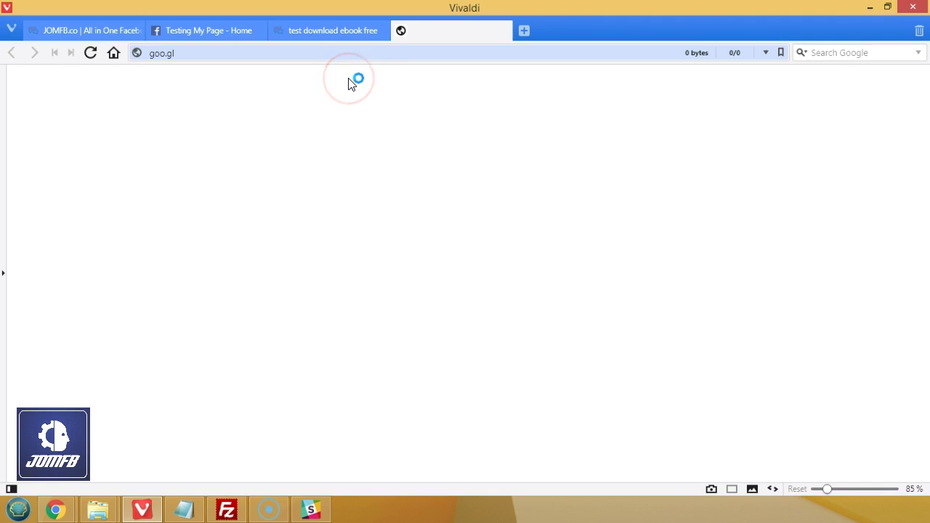
{"action": "left_click", "coordinate": [359, 100]}
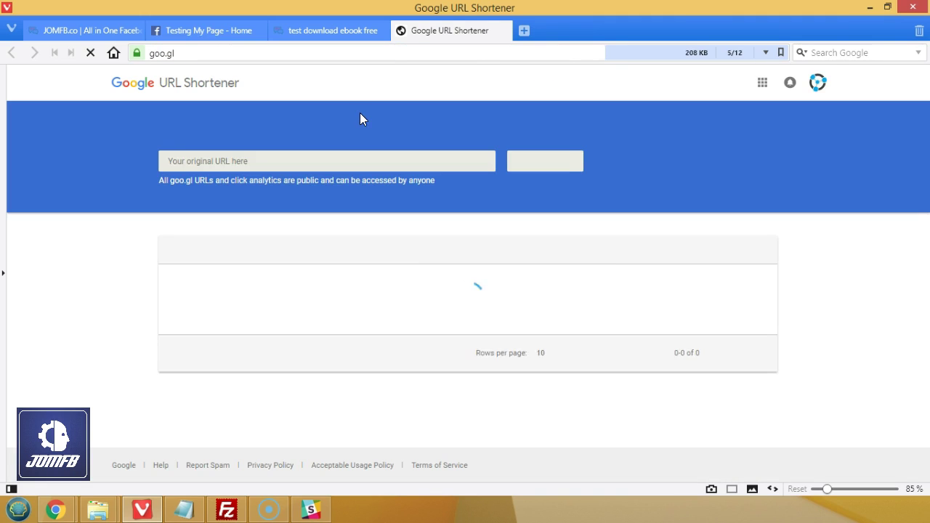
- Shorten the form's sign-up URL and copy the resulting short link
{"action": "left_click", "coordinate": [340, 157]}
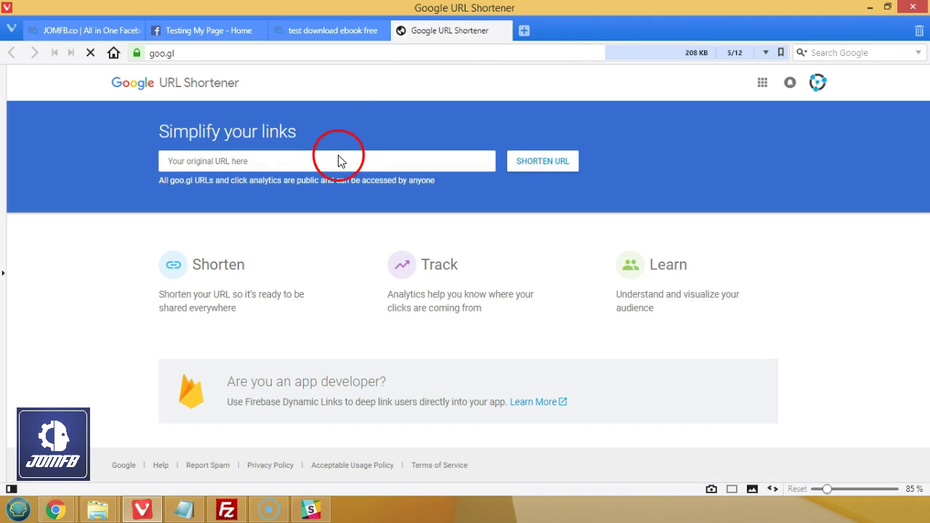
{"action": "type", "text": "https://app.jomfb.co/ext/signup/394c939e8ebad713e55af00af84330e980beedf223f742576e4257c23574d314"}
{"action": "left_click", "coordinate": [545, 161]}
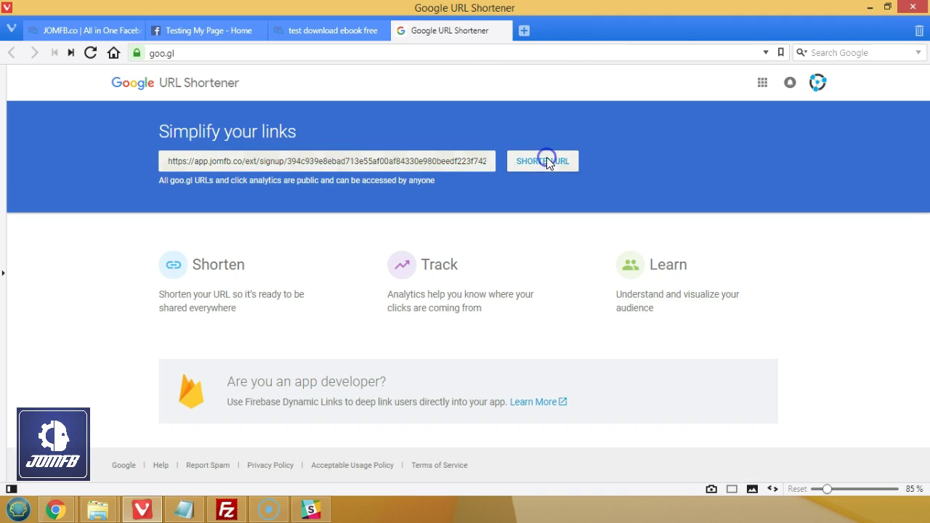
{"action": "left_click", "coordinate": [431, 138]}
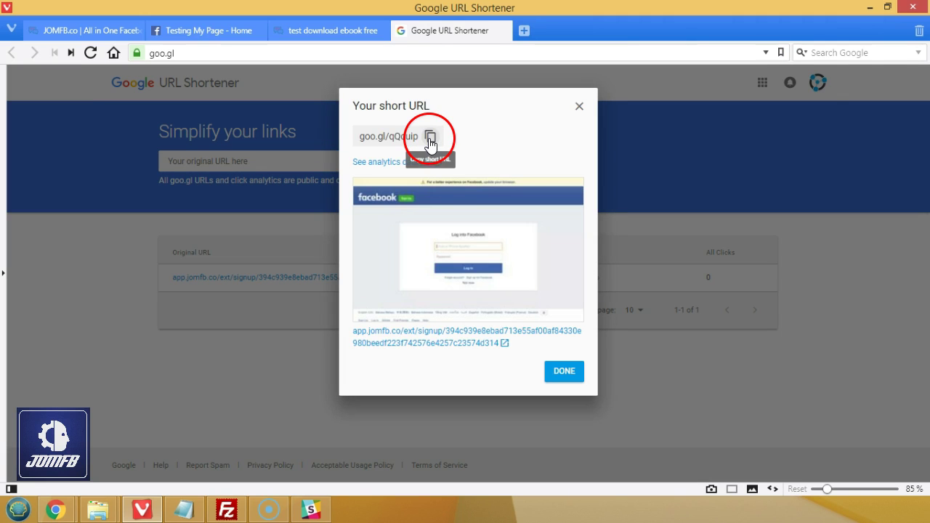
{"action": "left_click", "coordinate": [98, 33]}
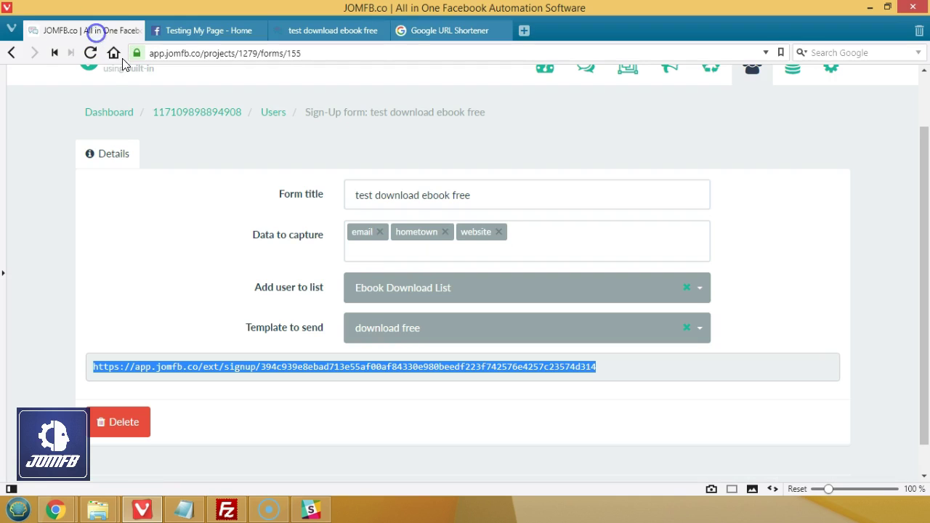
{"action": "left_click", "coordinate": [197, 31]}
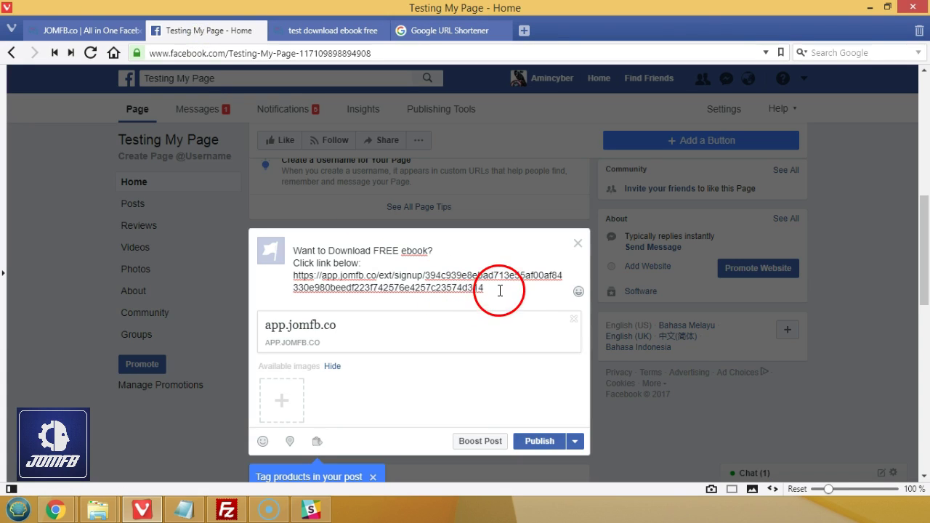
{"action": "left_click", "coordinate": [575, 323]}
{"action": "left_click_drag", "start_coordinate": [487, 288], "coordinate": [267, 276]}
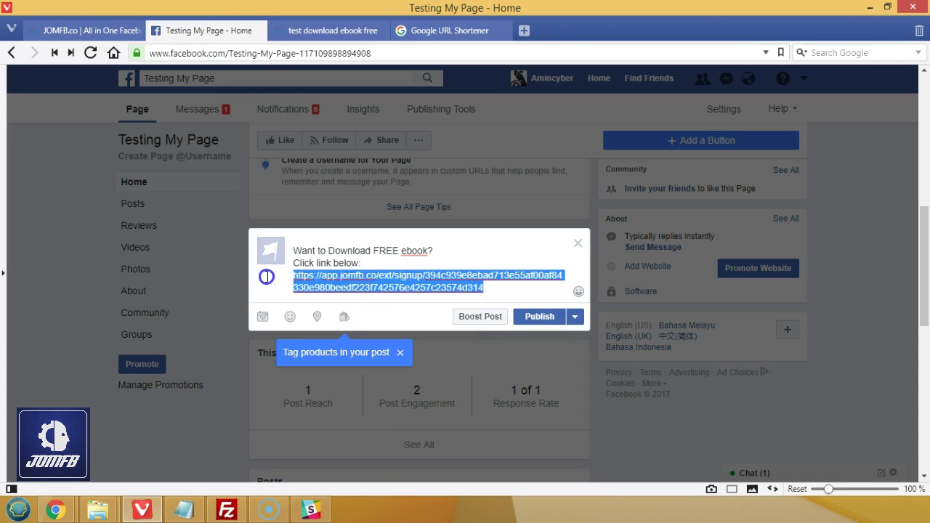
{"action": "key", "text": "ctrl+v"}
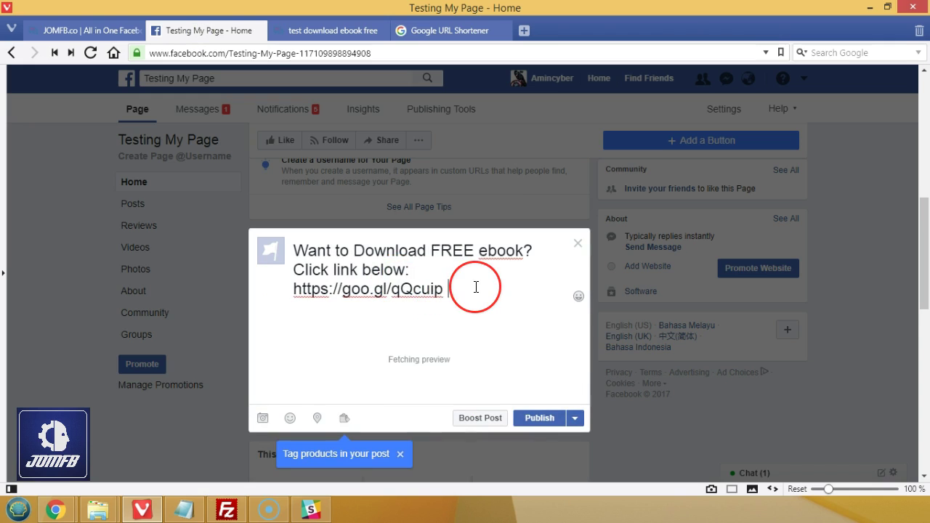
{"action": "left_click", "coordinate": [465, 275]}
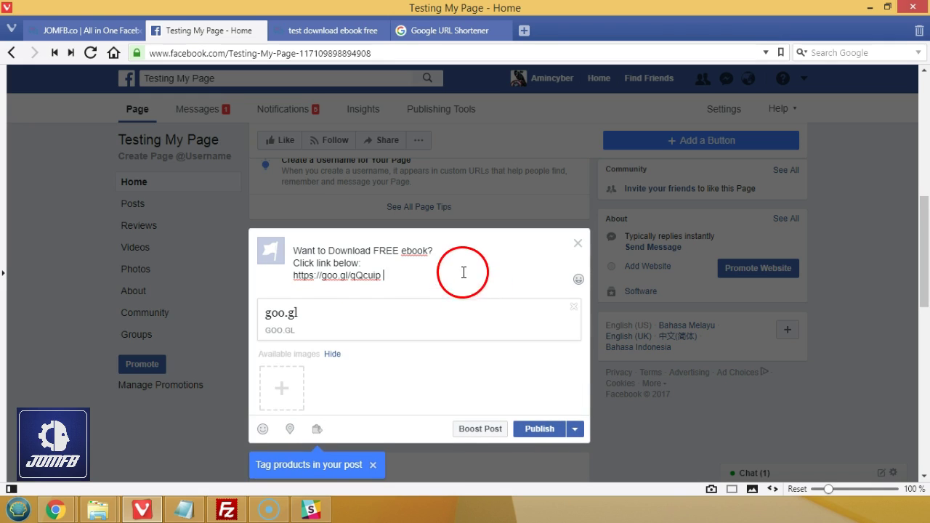
- Publish the ebook post and find it in the Testing My Page feed
{"action": "left_click", "coordinate": [539, 432]}
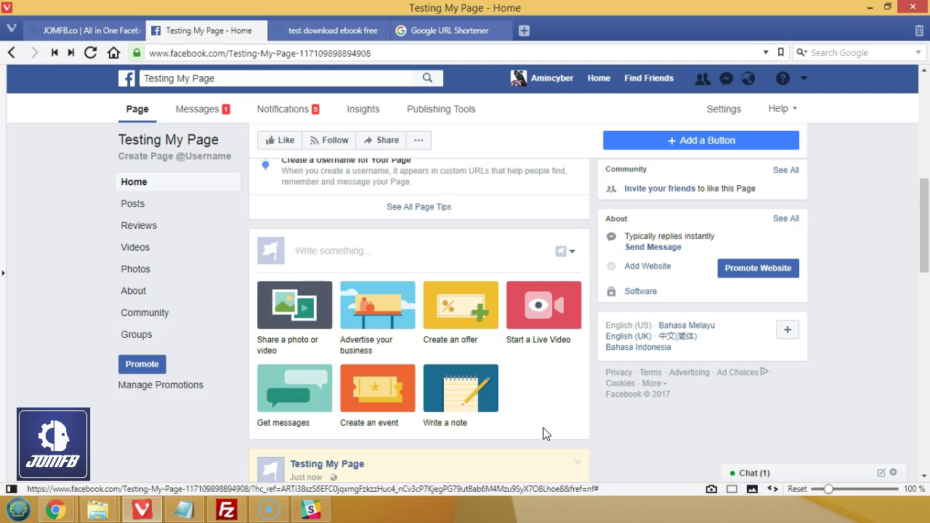
{"action": "left_click", "coordinate": [546, 423]}
{"action": "scroll", "coordinate": [507, 347], "scroll_direction": "down", "scroll_amount": 3}
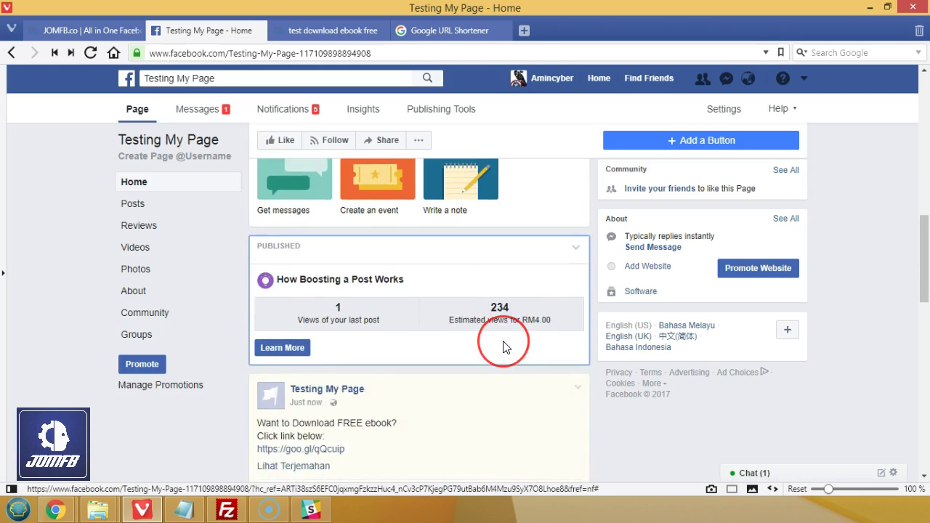
{"action": "scroll", "coordinate": [506, 348], "scroll_direction": "down", "scroll_amount": 2}
{"action": "scroll", "coordinate": [507, 347], "scroll_direction": "down", "scroll_amount": 1}
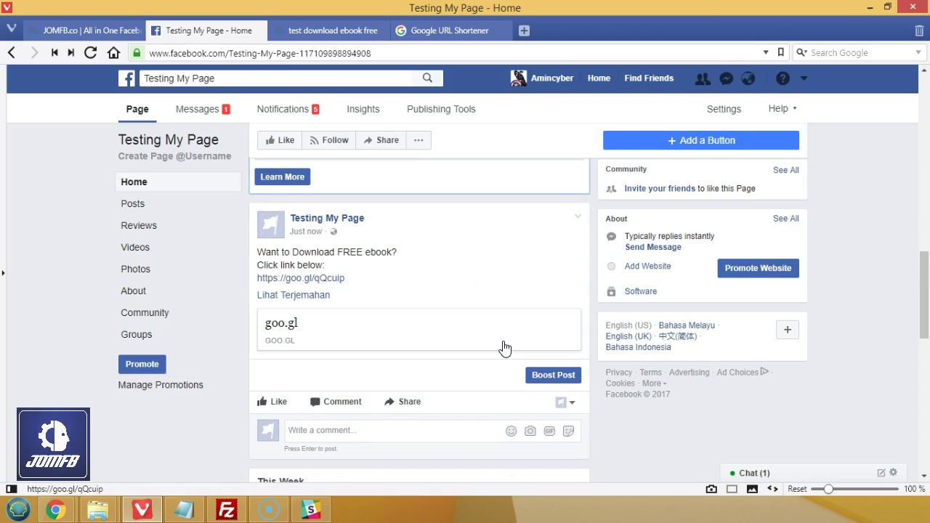
{"action": "left_click", "coordinate": [569, 286]}
{"action": "scroll", "coordinate": [570, 286], "scroll_direction": "down", "scroll_amount": 1}
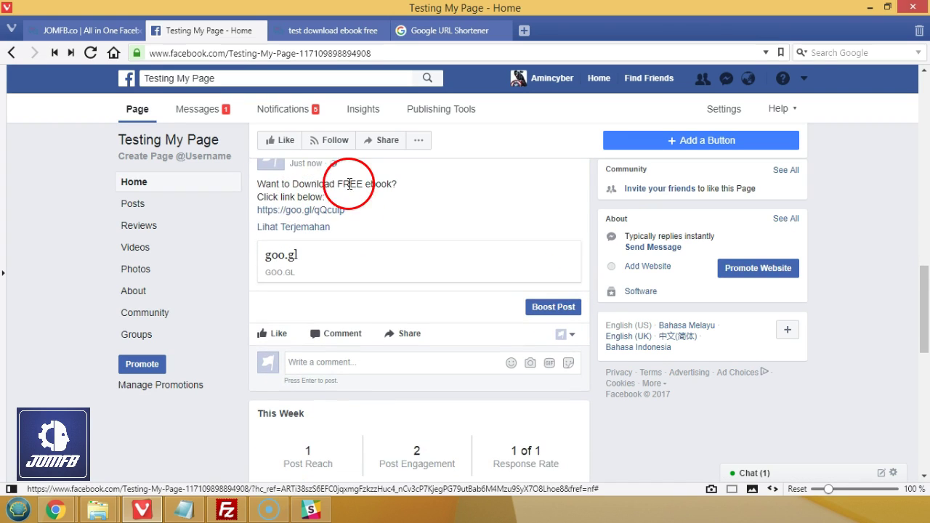
- Follow the short link in the published post and submit the sign-up by sending it to Messenger
{"action": "left_click", "coordinate": [307, 218]}
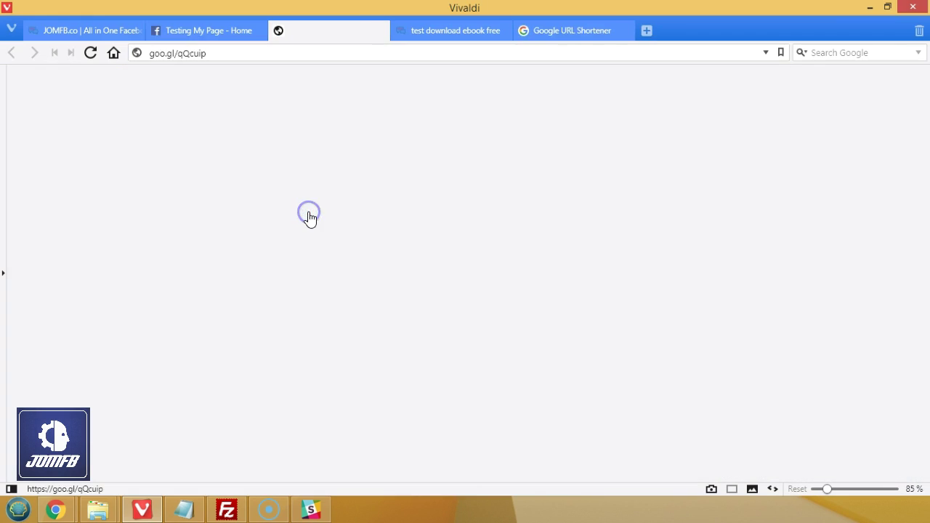
{"action": "left_click", "coordinate": [384, 230]}
{"action": "left_click", "coordinate": [407, 218]}
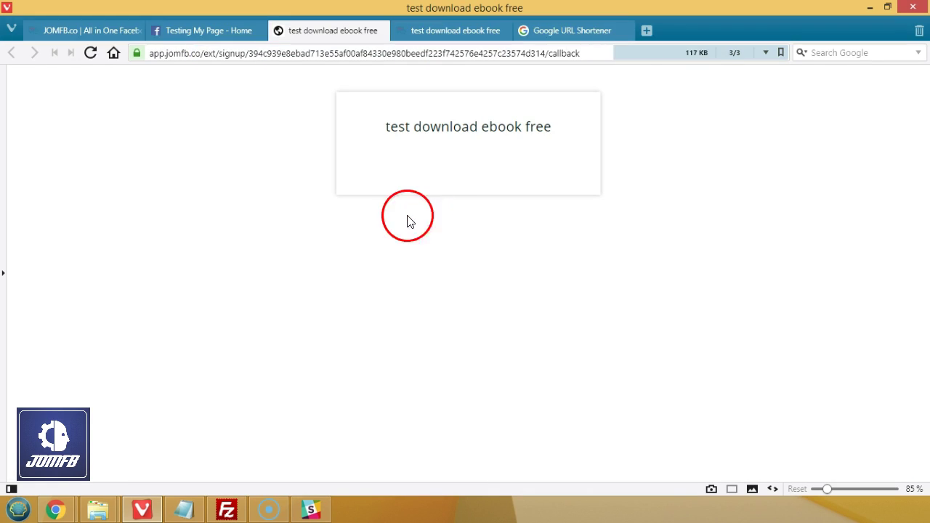
{"action": "left_click", "coordinate": [465, 173]}
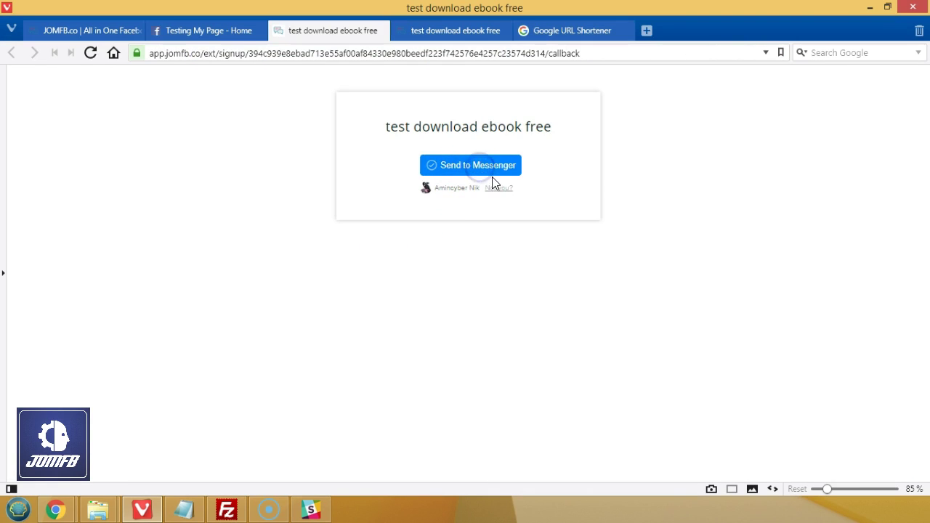
- Check the Testing My Page chat on Facebook for the newly delivered download message
{"action": "left_click", "coordinate": [203, 30]}
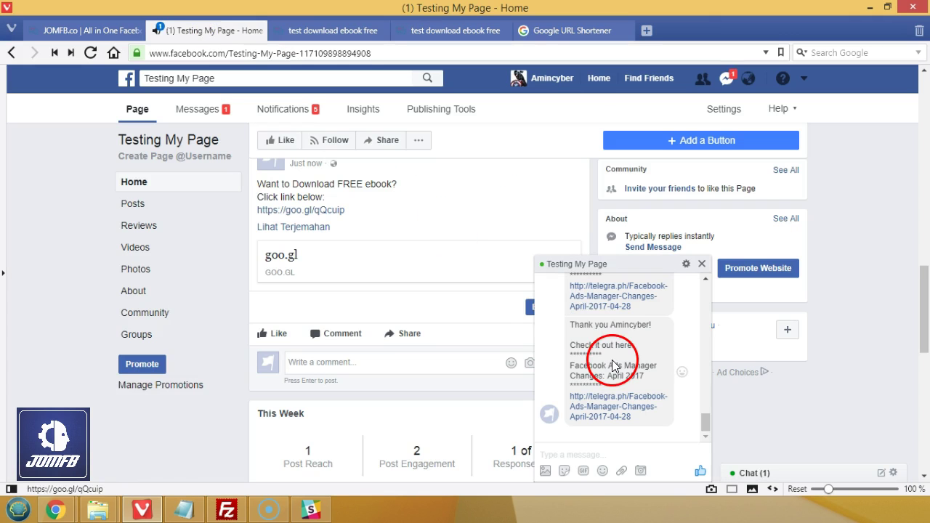
{"action": "left_click", "coordinate": [613, 364]}
{"action": "scroll", "coordinate": [617, 355], "scroll_direction": "down", "scroll_amount": 2}
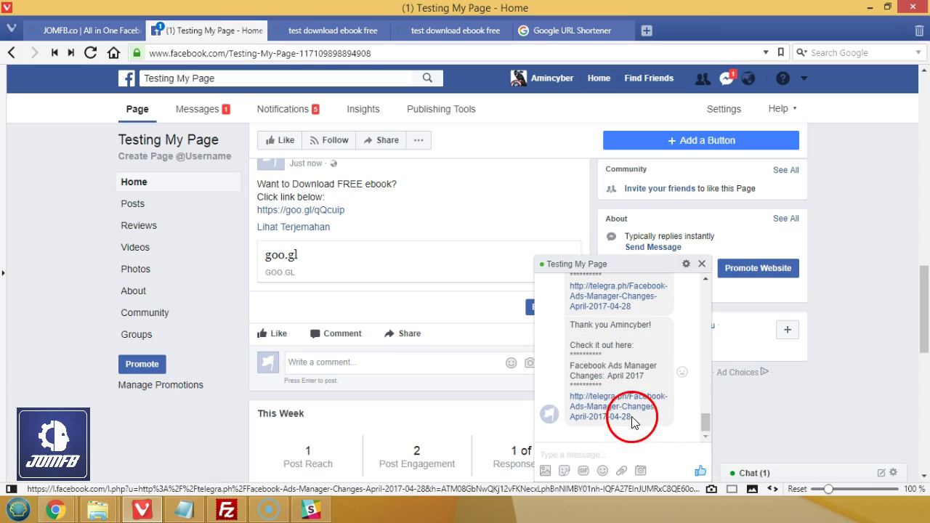
- Check the user lists in the JOMFB project and open the overview of Ebook Download List
{"action": "left_click", "coordinate": [97, 30]}
{"action": "scroll", "coordinate": [426, 182], "scroll_direction": "up", "scroll_amount": 1}
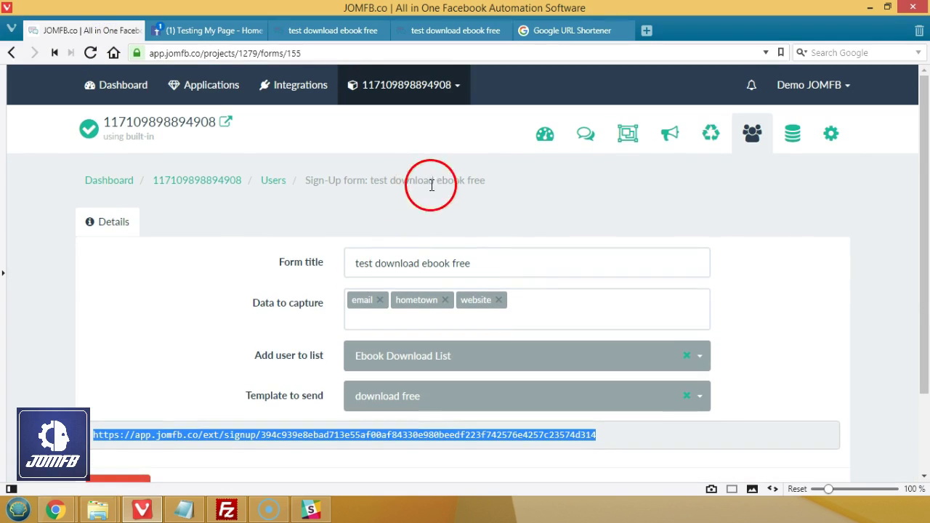
{"action": "left_click", "coordinate": [752, 135]}
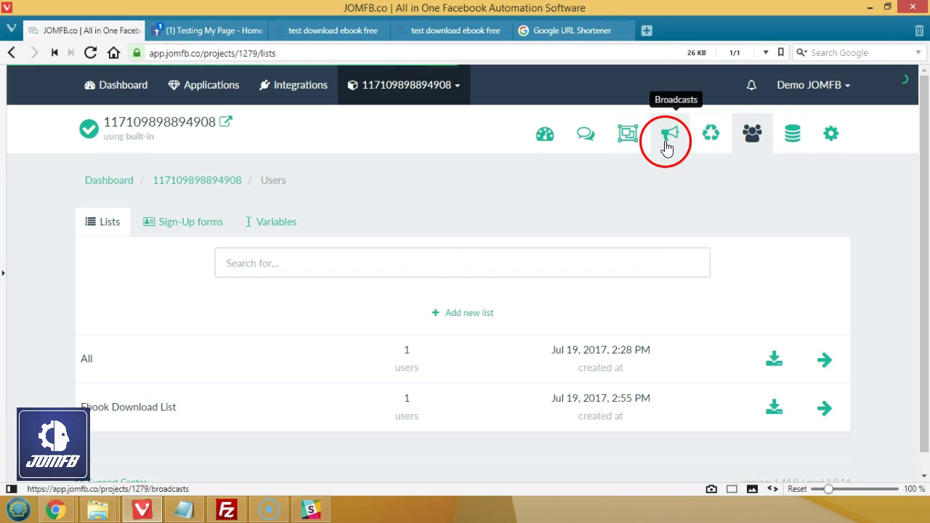
{"action": "scroll", "coordinate": [407, 277], "scroll_direction": "down", "scroll_amount": 1}
{"action": "double_click", "coordinate": [406, 379]}
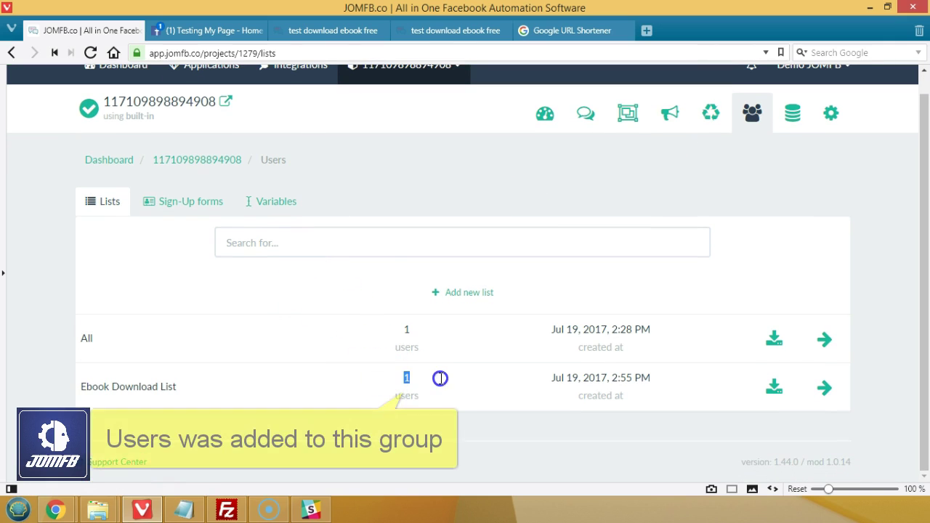
{"action": "left_click", "coordinate": [824, 388]}
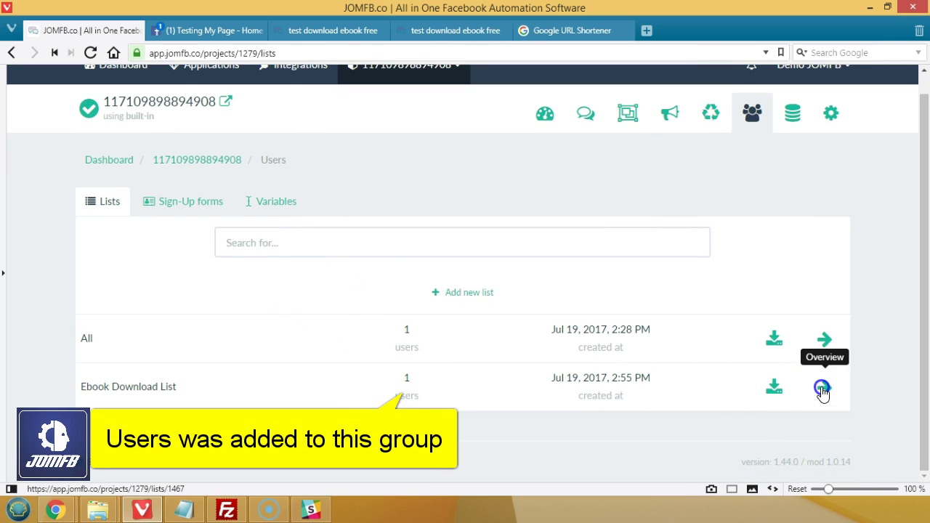
{"action": "scroll", "coordinate": [563, 266], "scroll_direction": "down", "scroll_amount": 1}
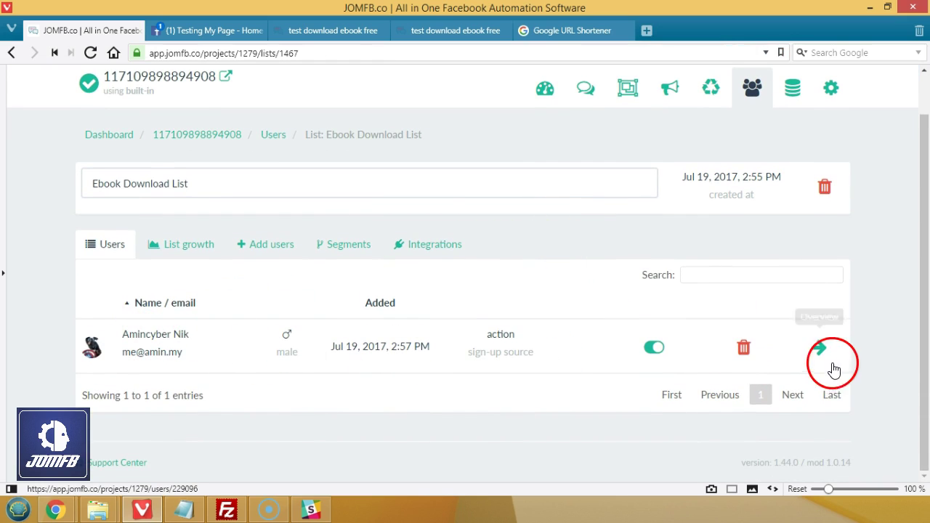
- Open the signed-up user's details from the list and review the captured email, hometown and website data
{"action": "left_click", "coordinate": [820, 349]}
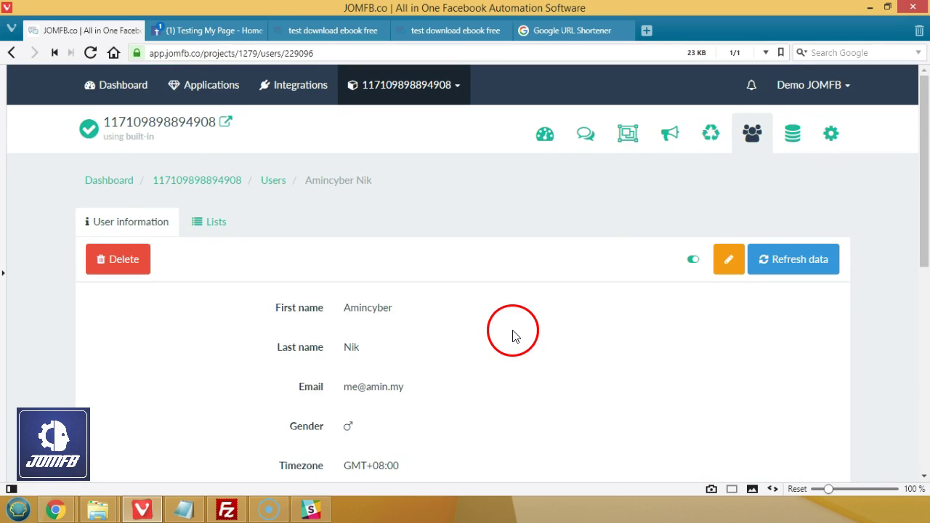
{"action": "scroll", "coordinate": [509, 331], "scroll_direction": "down", "scroll_amount": 3}
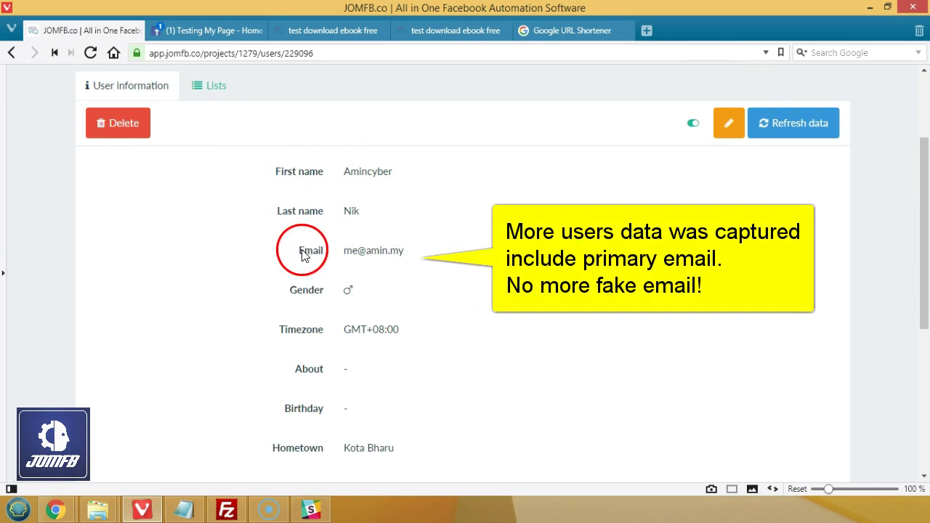
{"action": "left_click_drag", "start_coordinate": [295, 252], "coordinate": [416, 257]}
{"action": "left_click_drag", "start_coordinate": [442, 304], "coordinate": [474, 456]}
{"action": "scroll", "coordinate": [509, 363], "scroll_direction": "down", "scroll_amount": 2}
{"action": "scroll", "coordinate": [509, 334], "scroll_direction": "down", "scroll_amount": 1}
{"action": "left_click_drag", "start_coordinate": [295, 314], "coordinate": [546, 423]}
{"action": "scroll", "coordinate": [560, 364], "scroll_direction": "down", "scroll_amount": 2}
{"action": "left_click", "coordinate": [571, 322]}
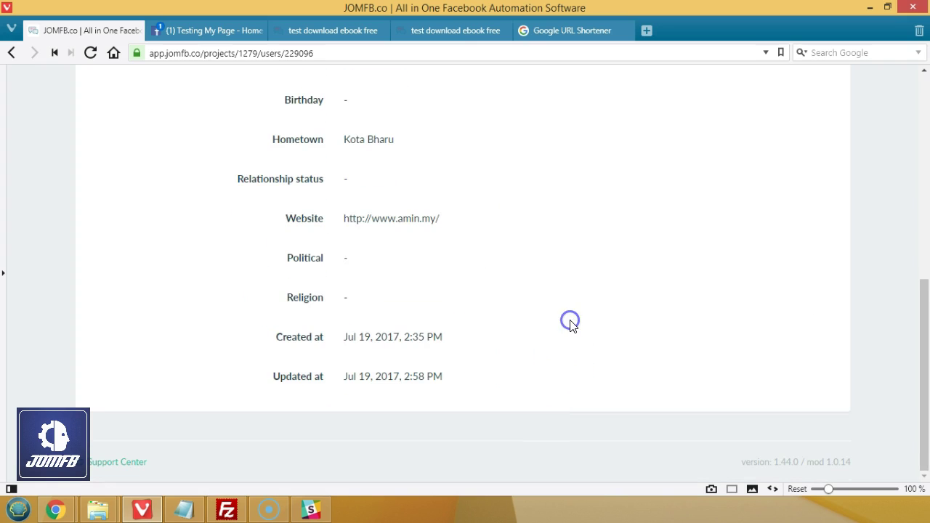
{"action": "scroll", "coordinate": [572, 322], "scroll_direction": "up", "scroll_amount": 4}
{"action": "scroll", "coordinate": [571, 326], "scroll_direction": "up", "scroll_amount": 3}
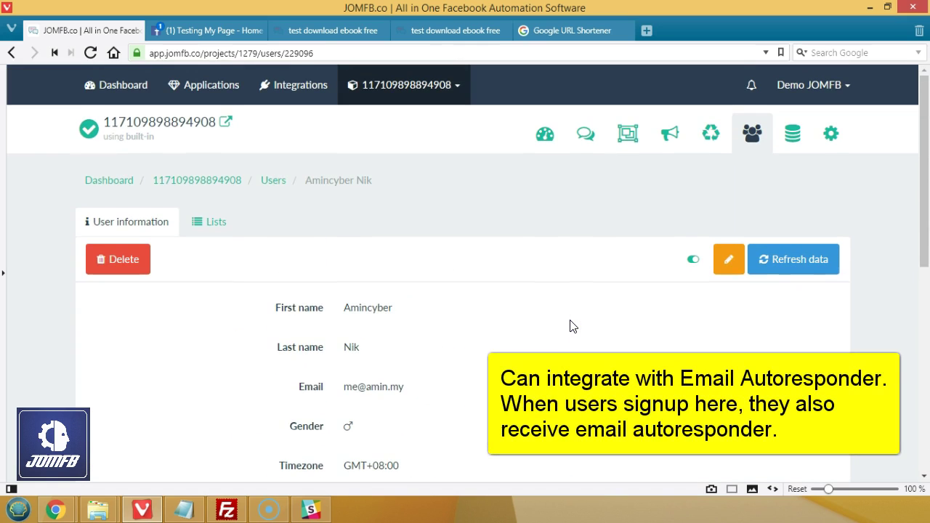
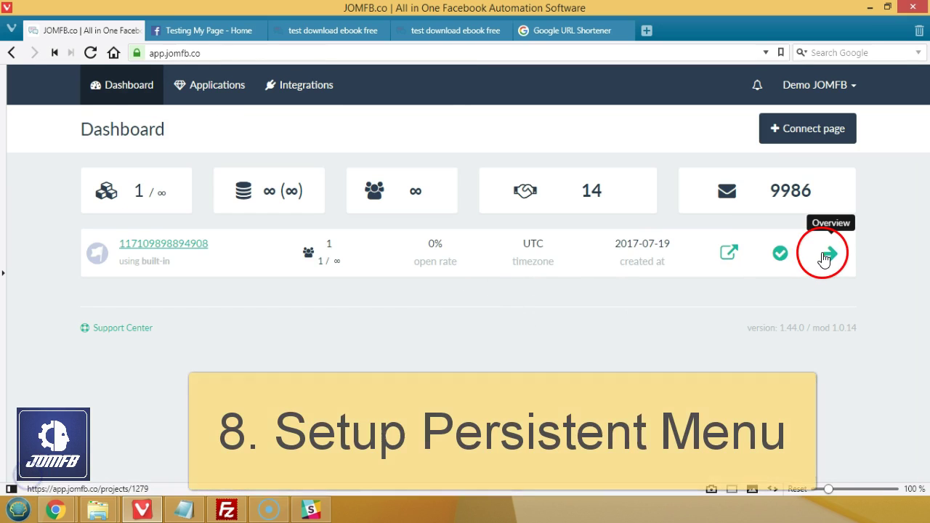
- Create a new menu template named "test menu" in the JOMFB page project
{"action": "left_click", "coordinate": [829, 253]}
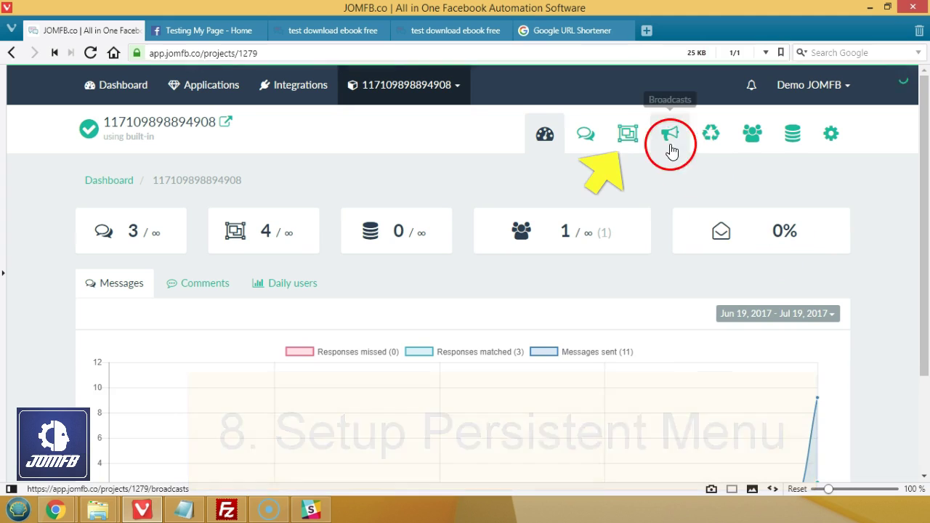
{"action": "left_click", "coordinate": [634, 142]}
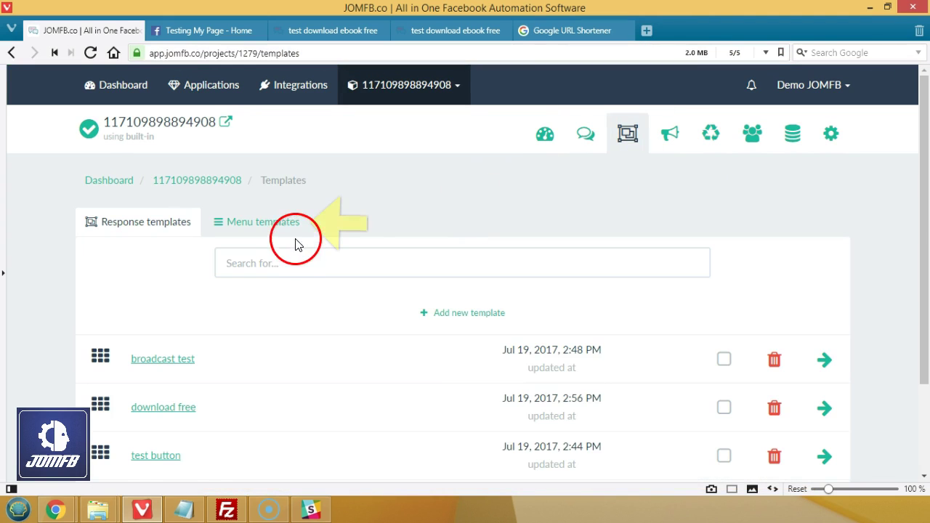
{"action": "left_click", "coordinate": [284, 226]}
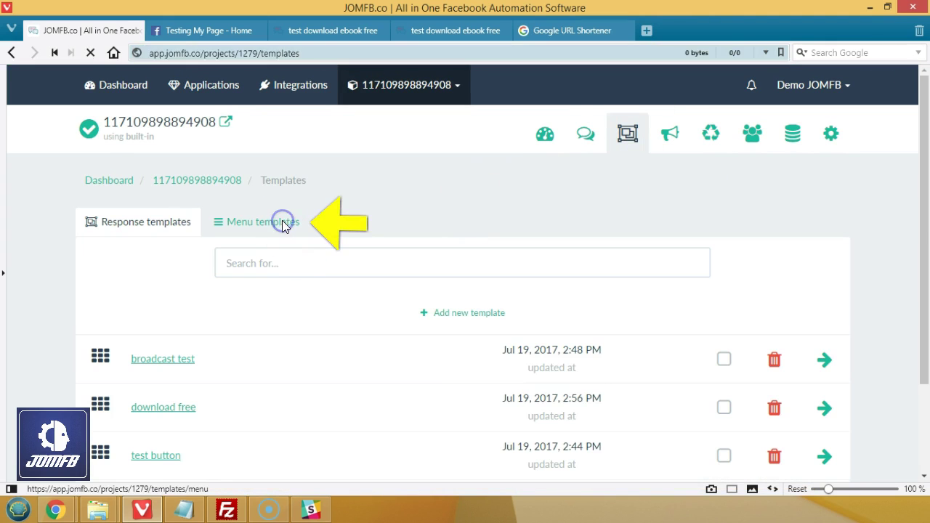
{"action": "left_click", "coordinate": [439, 314]}
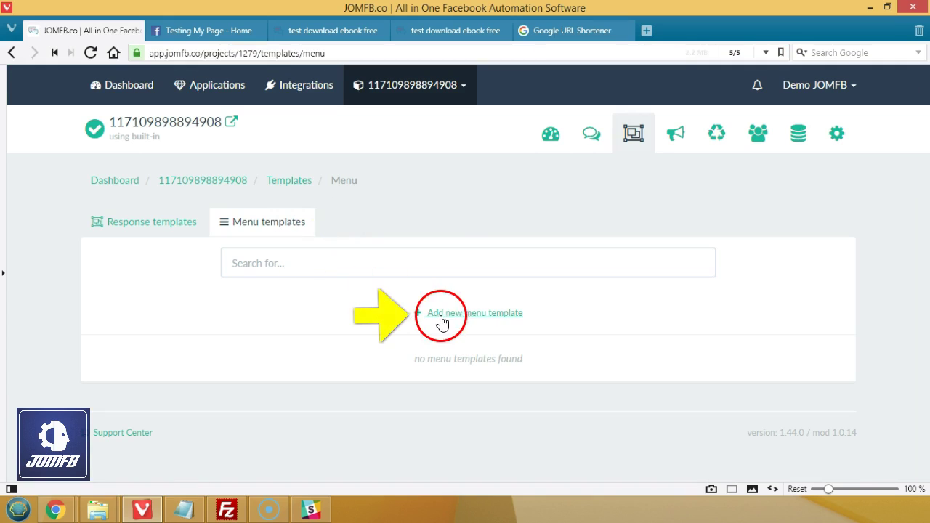
{"action": "left_click", "coordinate": [455, 164]}
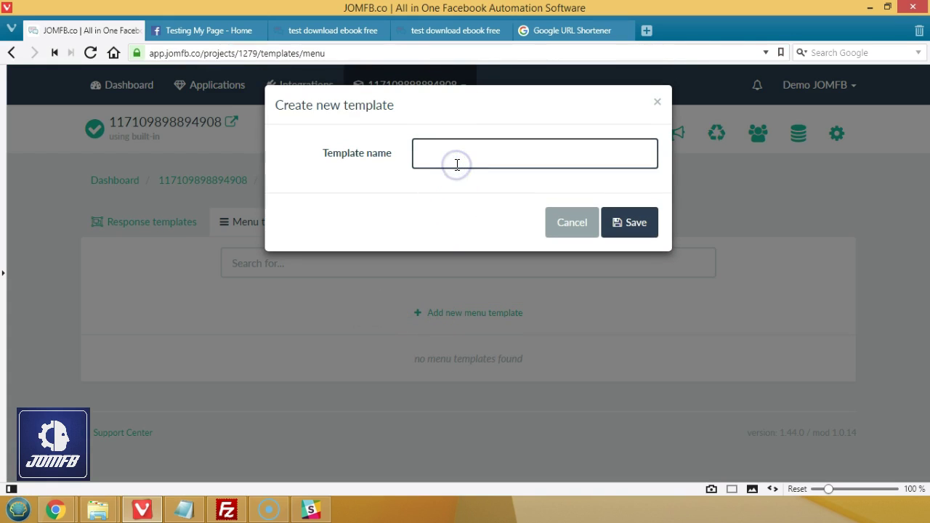
{"action": "left_click", "coordinate": [619, 220]}
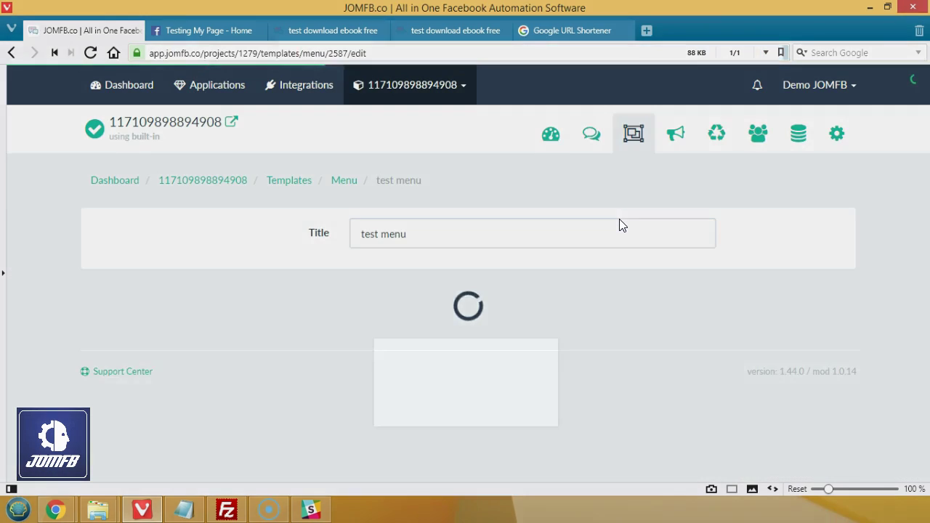
{"action": "left_click", "coordinate": [466, 292]}
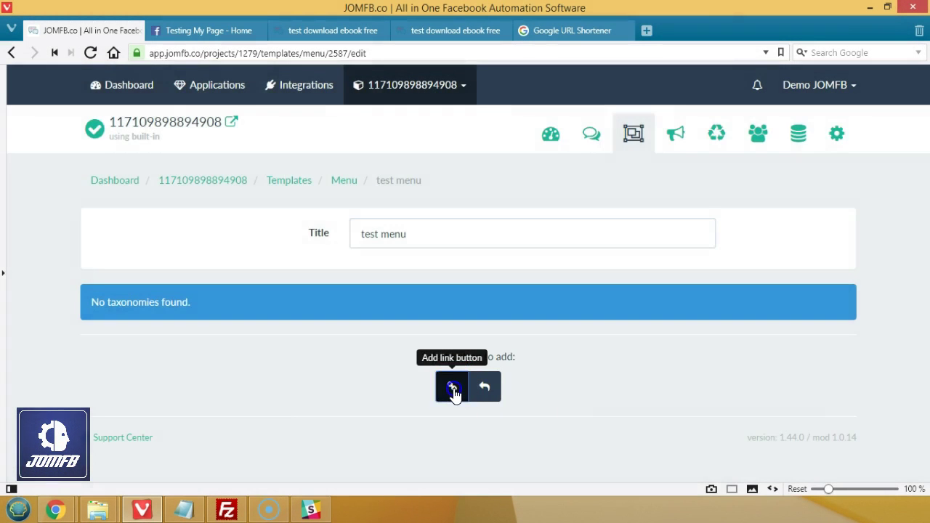
{"action": "left_click", "coordinate": [448, 389]}
{"action": "left_click", "coordinate": [461, 153]}
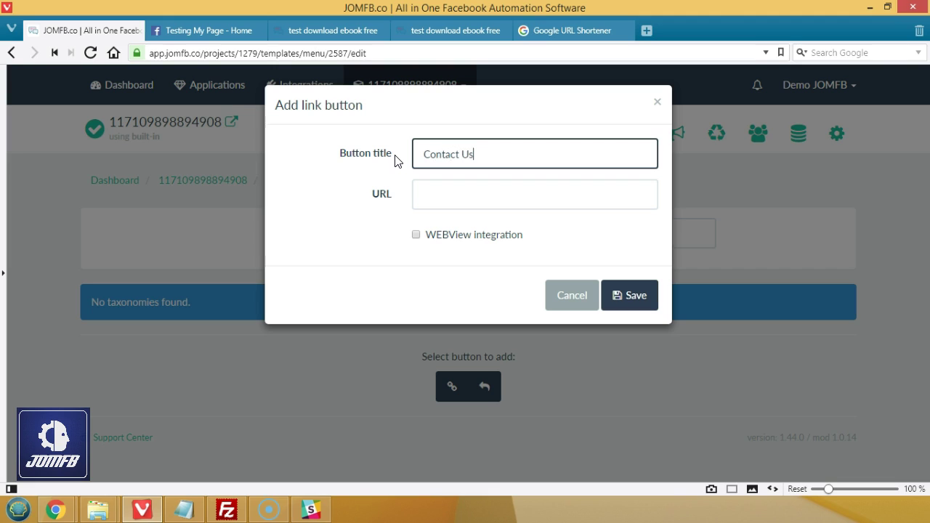
{"action": "key", "text": "alt+Tab"}
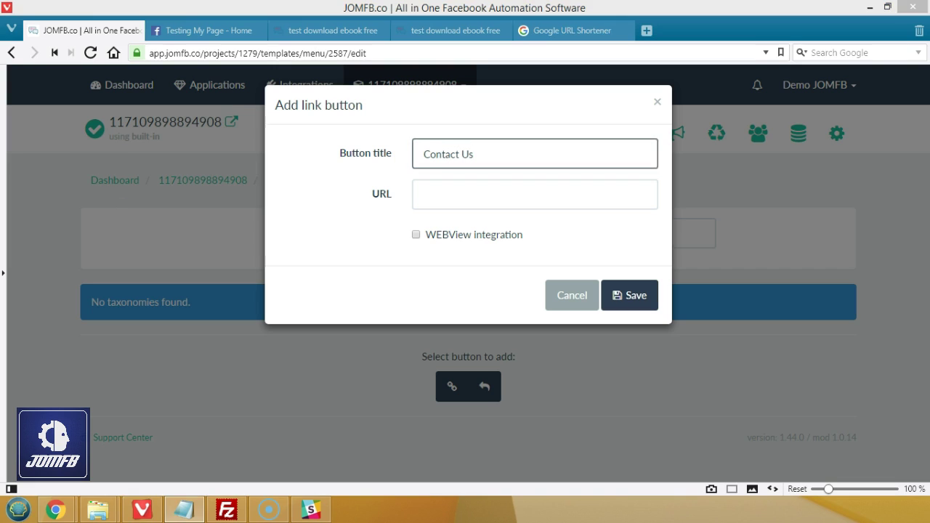
{"action": "left_click", "coordinate": [452, 196]}
{"action": "key", "text": "ctrl+v"}
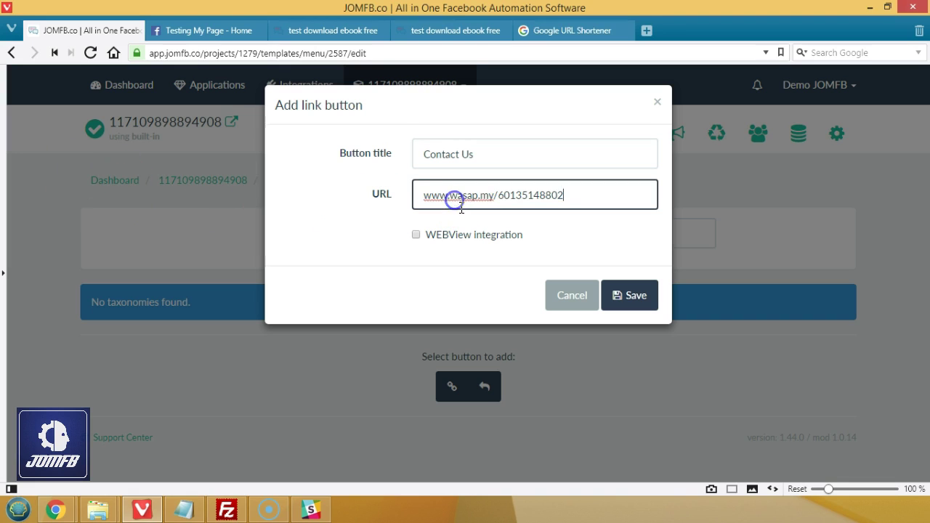
{"action": "left_click", "coordinate": [636, 296]}
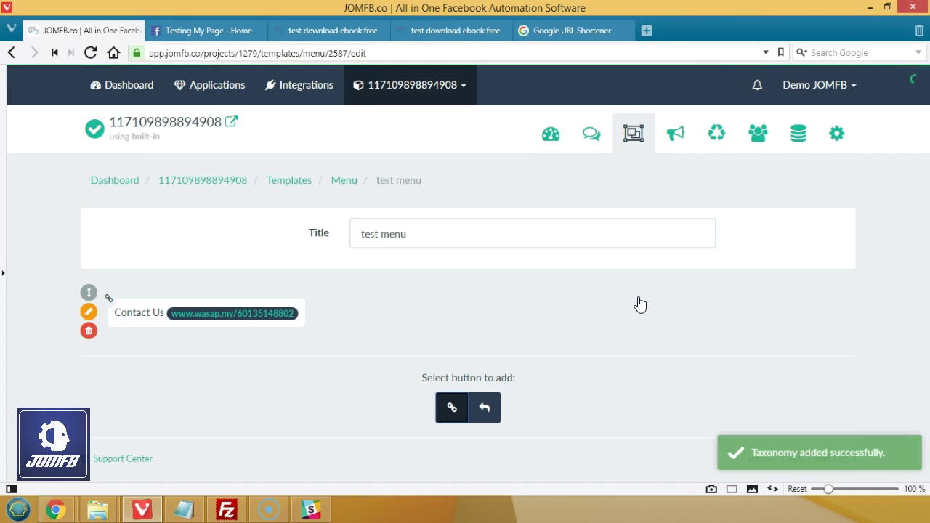
{"action": "left_click", "coordinate": [452, 407]}
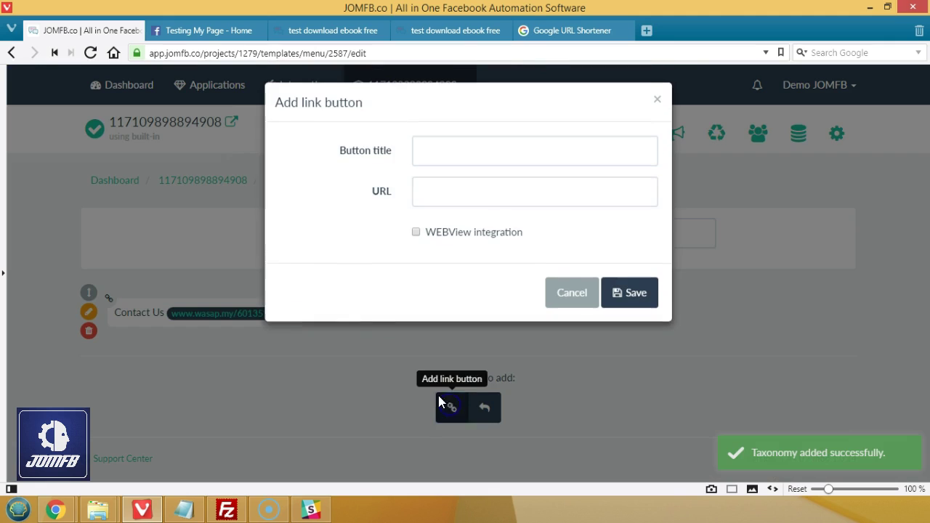
{"action": "left_click", "coordinate": [459, 159]}
{"action": "type", "text": "Buy Now"}
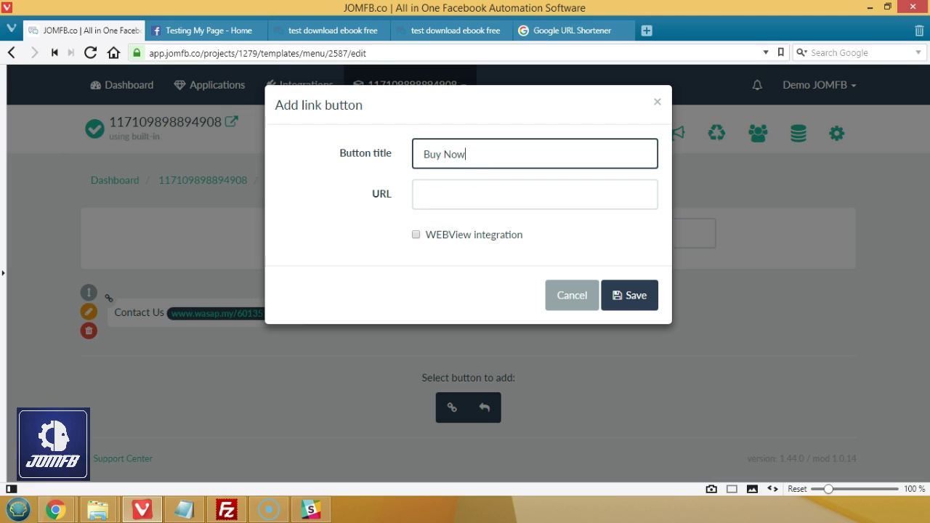
{"action": "key", "text": "alt+Tab"}
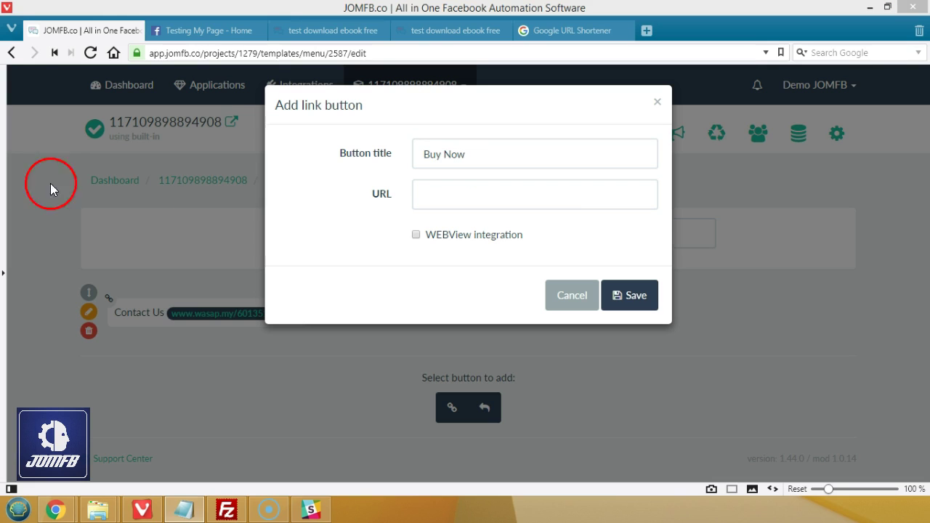
{"action": "left_click", "coordinate": [463, 200]}
{"action": "type", "text": "www.jomfb.com"}
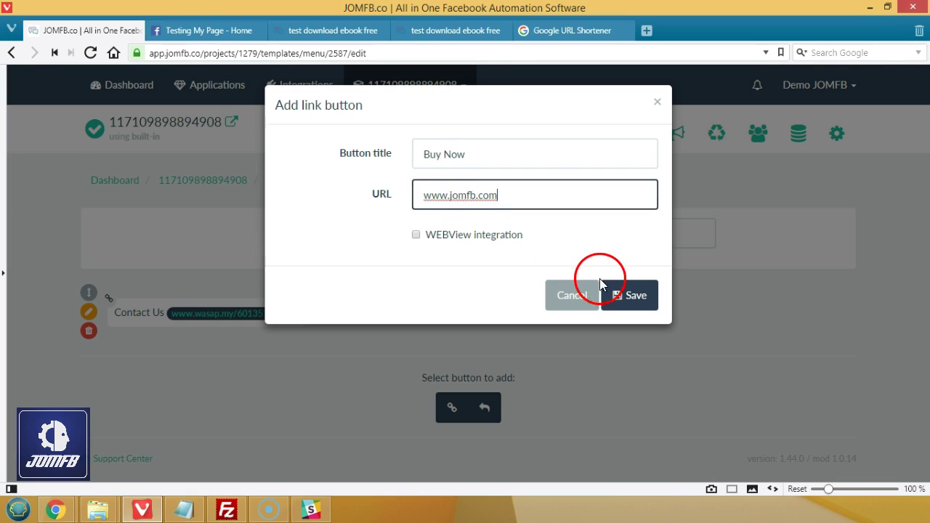
{"action": "left_click", "coordinate": [453, 235]}
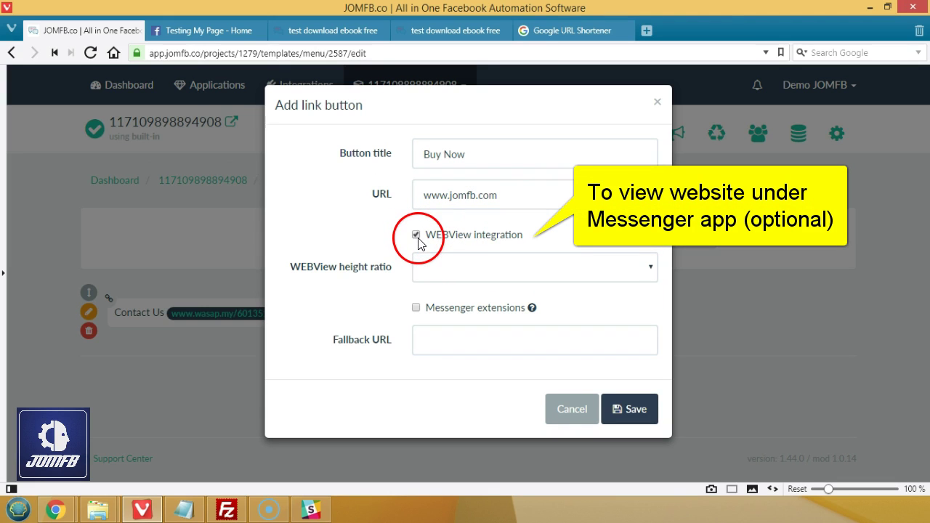
{"action": "left_click", "coordinate": [448, 266]}
{"action": "left_click", "coordinate": [449, 327]}
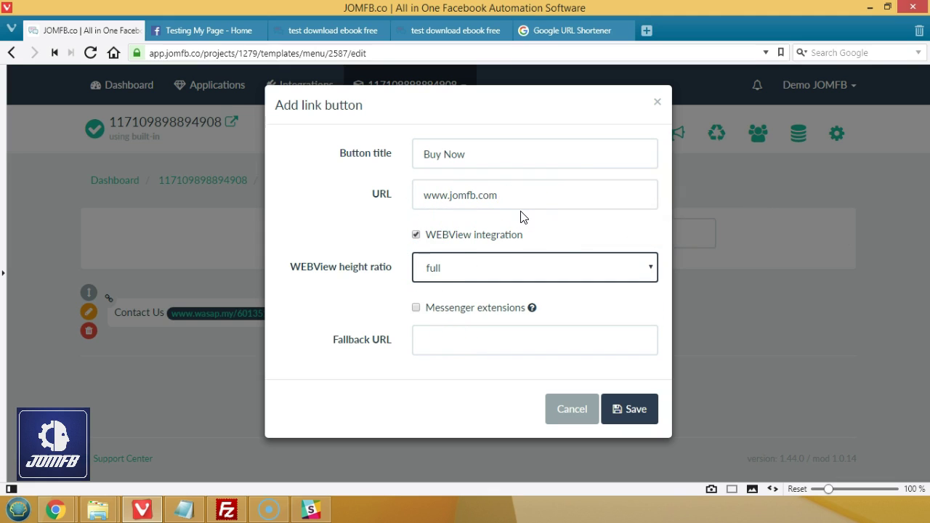
{"action": "left_click", "coordinate": [641, 412]}
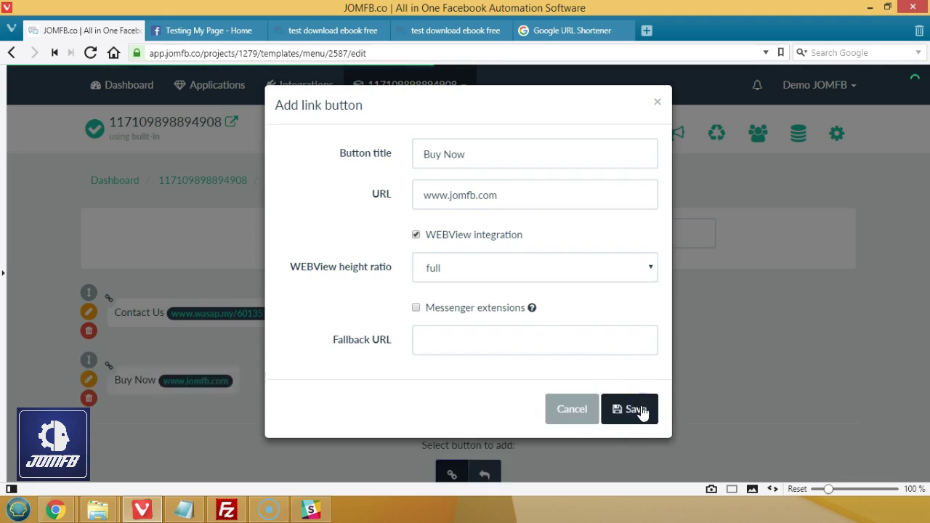
- Reorder the test menu so that the Buy Now button is above Contact Us
{"action": "scroll", "coordinate": [546, 328], "scroll_direction": "down", "scroll_amount": 2}
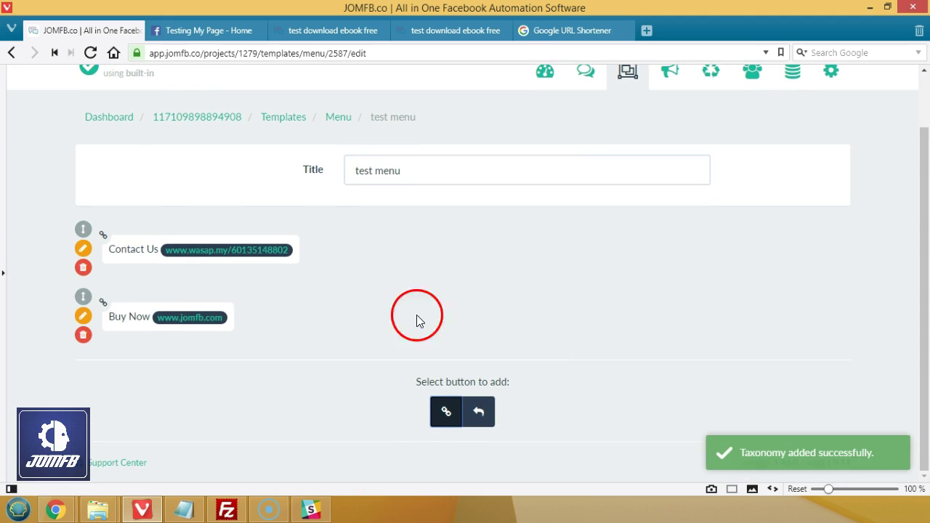
{"action": "left_click_drag", "start_coordinate": [80, 293], "coordinate": [81, 229]}
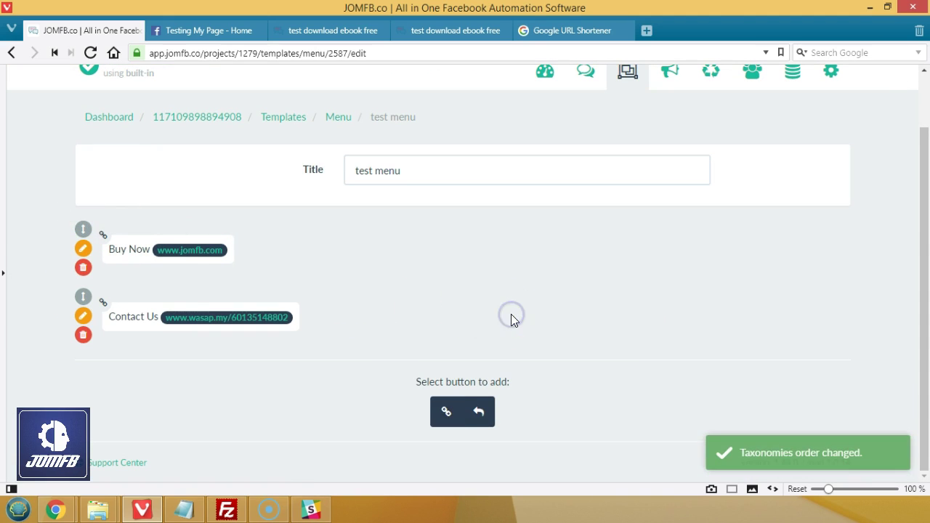
{"action": "scroll", "coordinate": [509, 317], "scroll_direction": "up", "scroll_amount": 2}
{"action": "scroll", "coordinate": [373, 211], "scroll_direction": "down", "scroll_amount": 2}
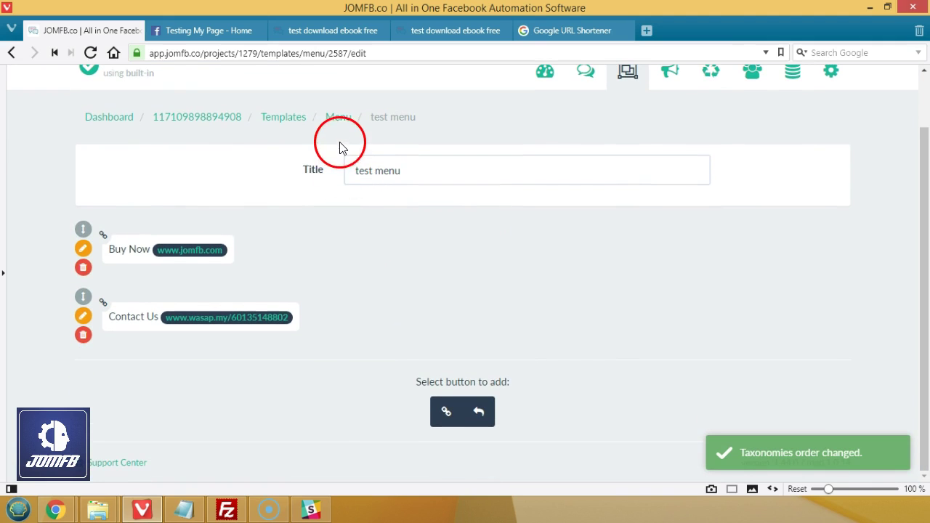
- Return to the menu templates and set "test menu" as the main menu
{"action": "left_click", "coordinate": [340, 123]}
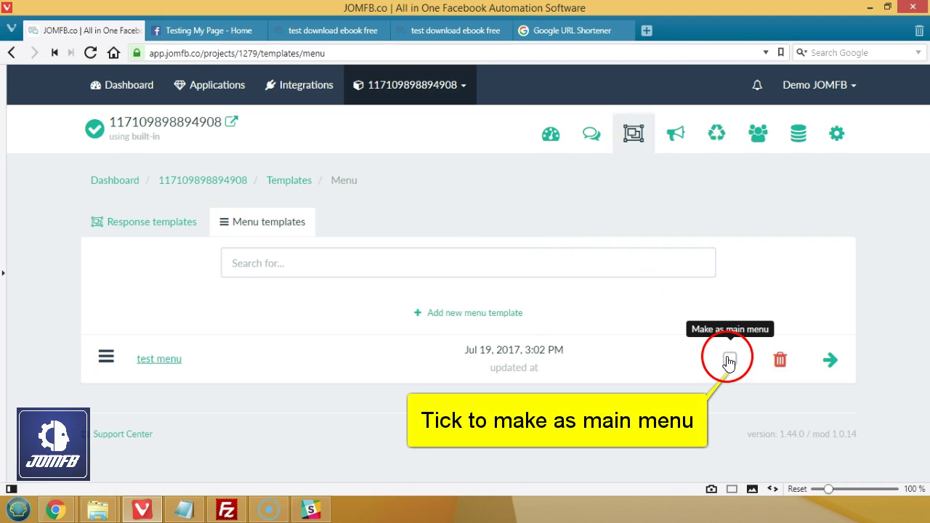
{"action": "left_click", "coordinate": [730, 361]}
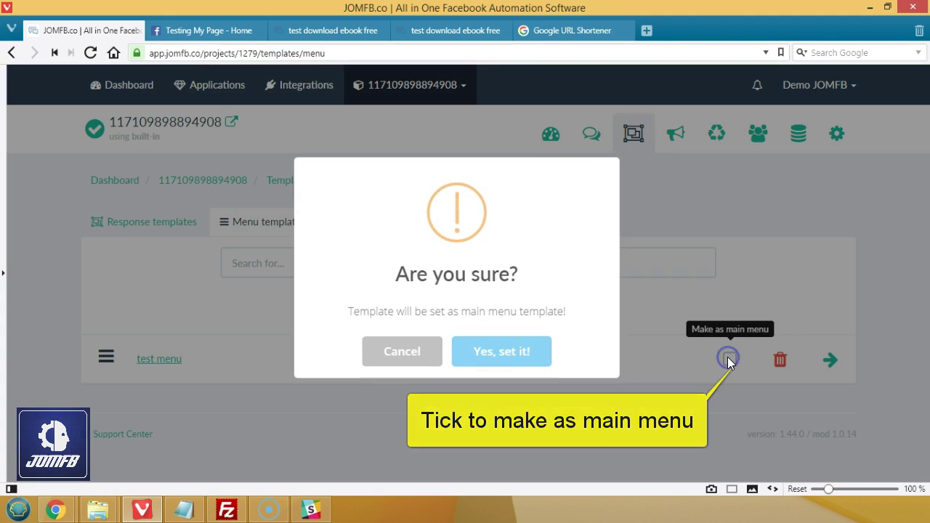
{"action": "left_click", "coordinate": [530, 356]}
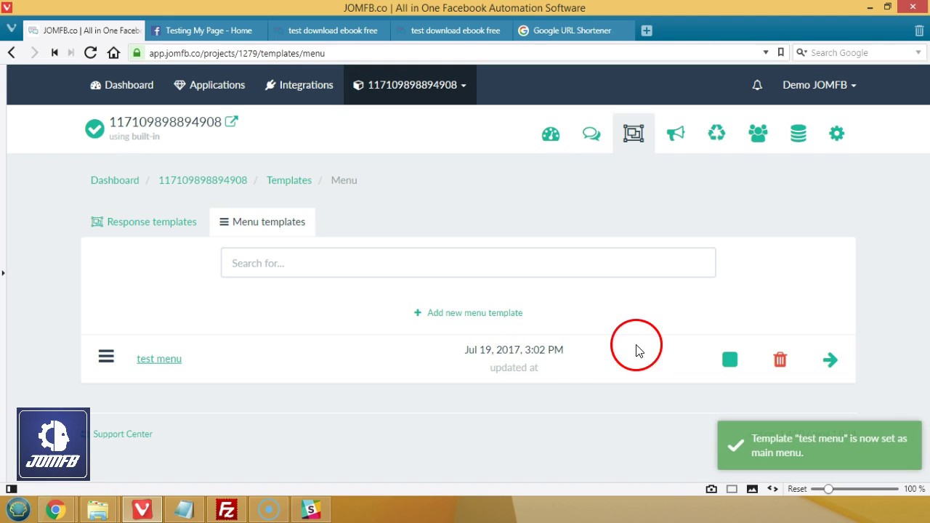
- Reload Testing My Page on Facebook and open a message chat with the page
{"action": "left_click", "coordinate": [228, 32]}
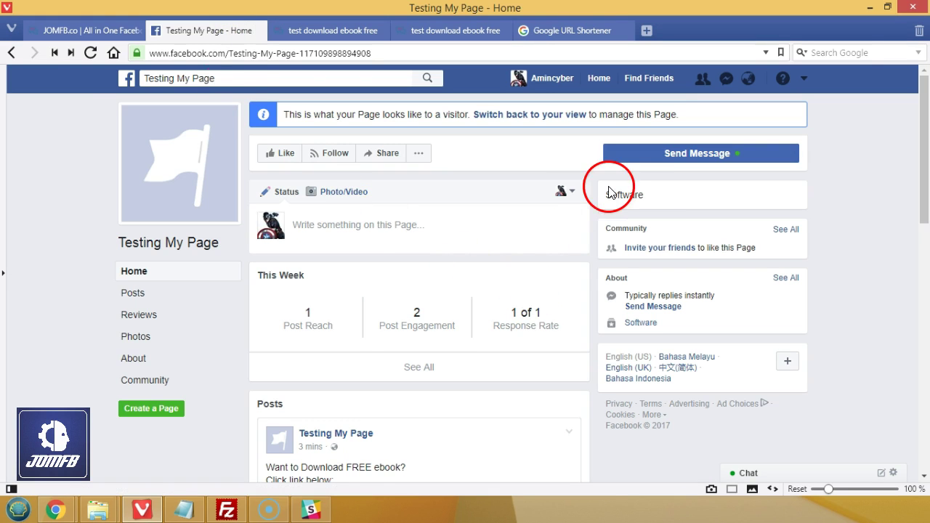
{"action": "left_click", "coordinate": [66, 53]}
{"action": "left_click", "coordinate": [326, 120]}
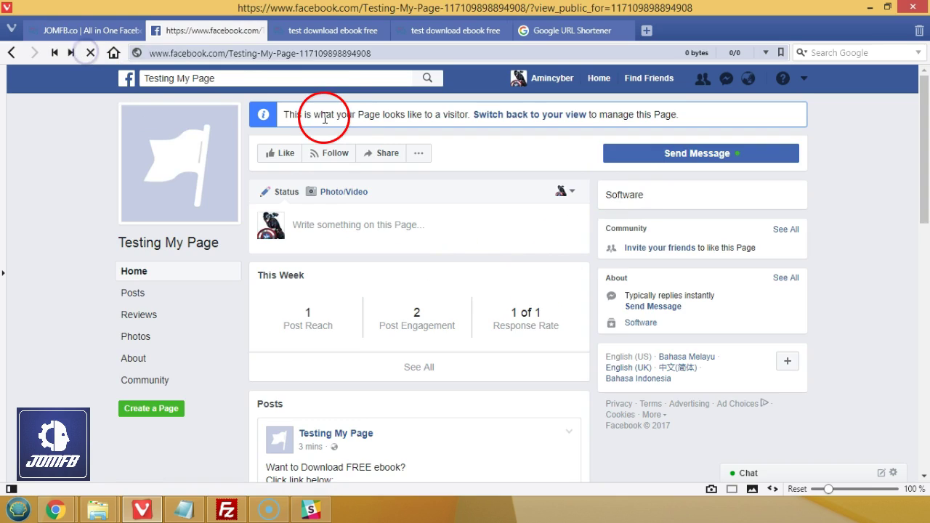
{"action": "left_click", "coordinate": [638, 158]}
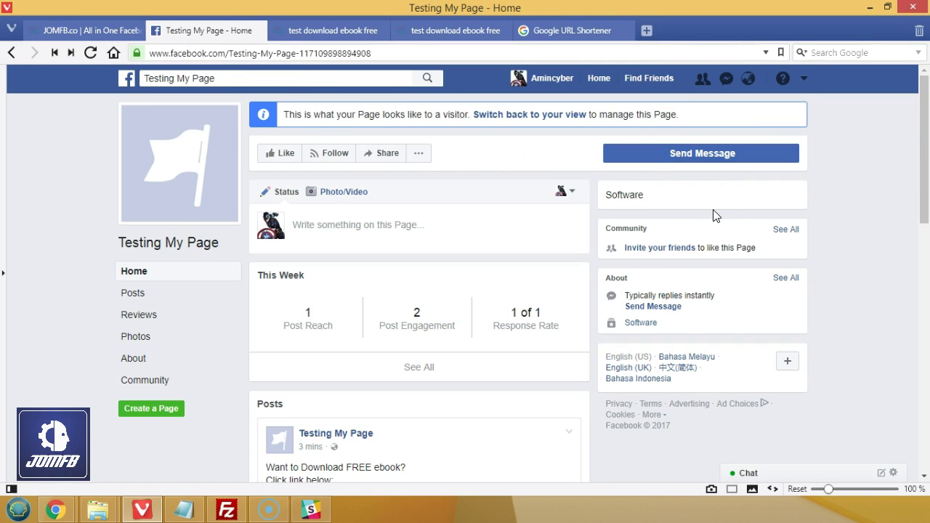
{"action": "left_click", "coordinate": [701, 159]}
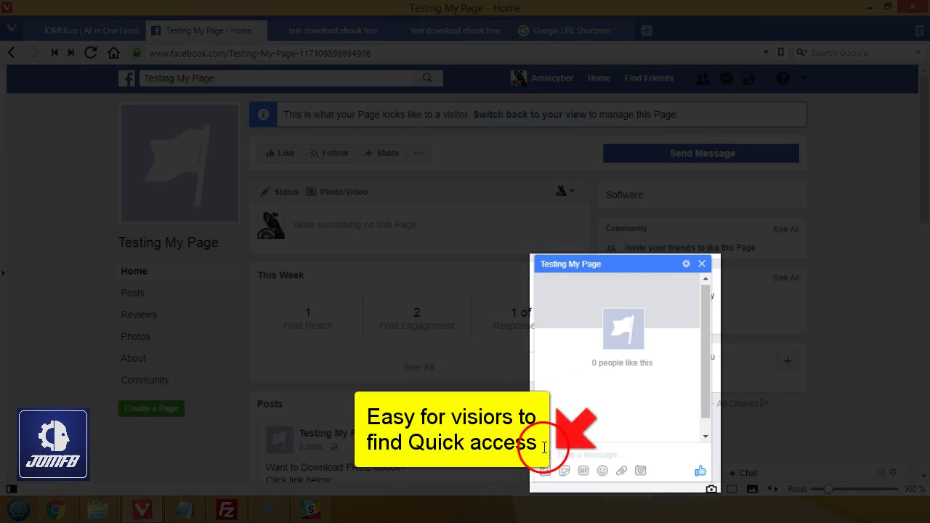
- Test the Buy Now link in the chat's menu and close both the opened website and the finished sign-up page
{"action": "left_click", "coordinate": [546, 459]}
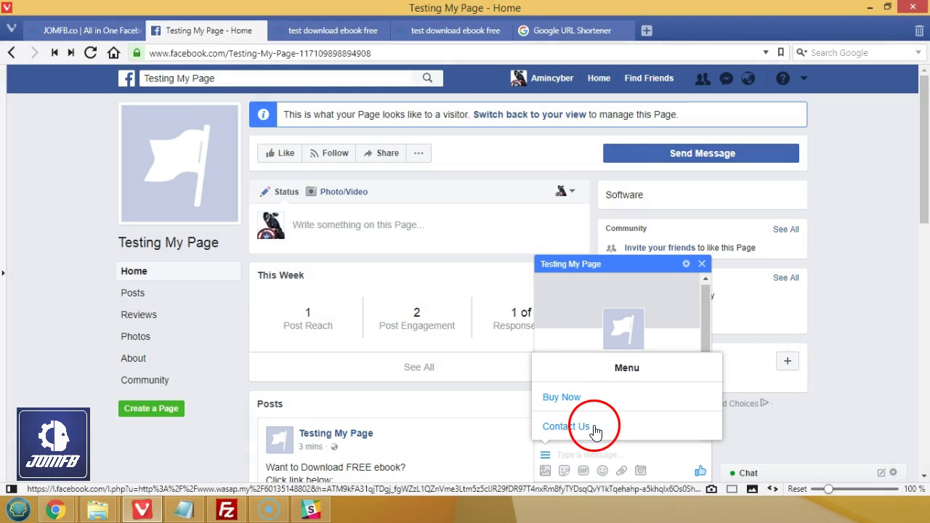
{"action": "left_click", "coordinate": [569, 401]}
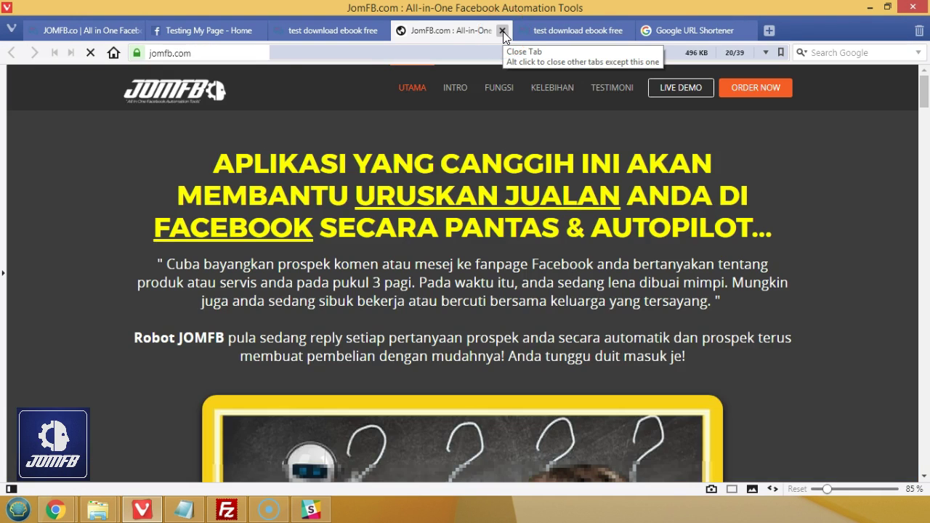
{"action": "left_click", "coordinate": [503, 31]}
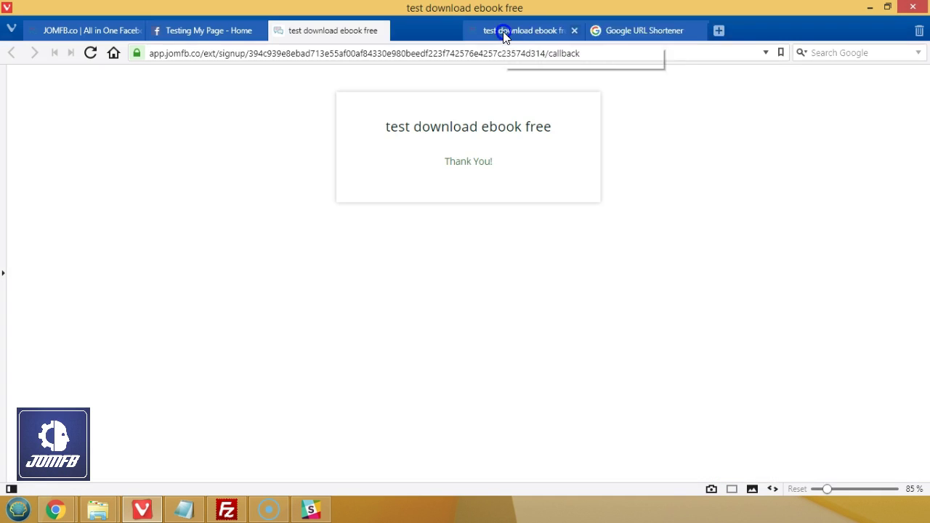
{"action": "left_click", "coordinate": [380, 31]}
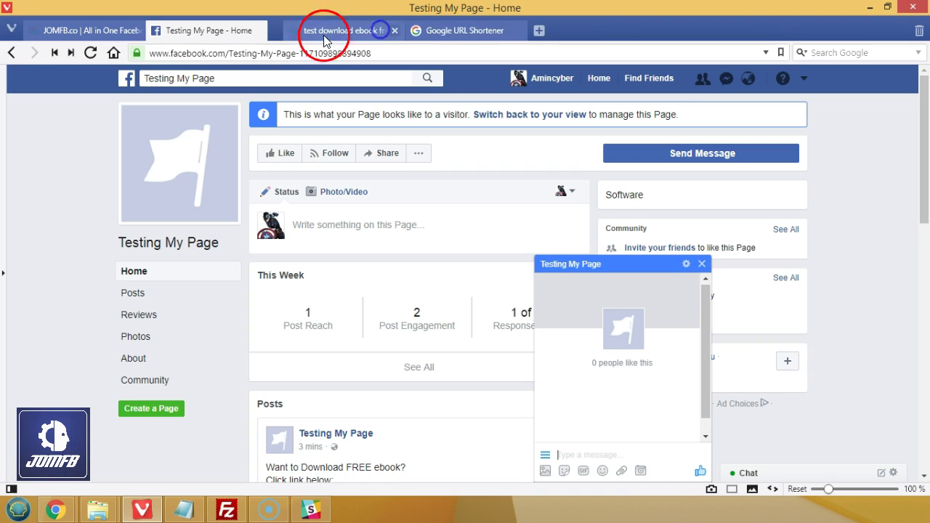
{"action": "left_click", "coordinate": [546, 455]}
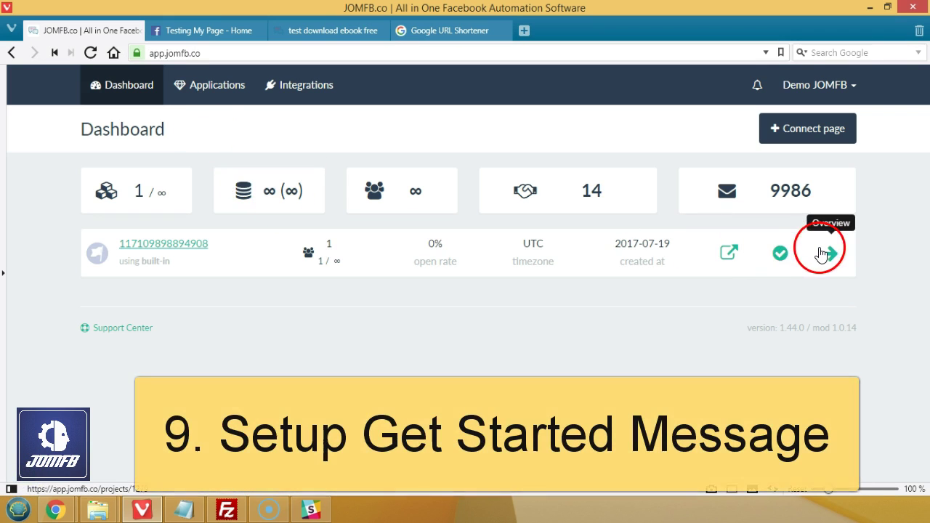
- Open the connected page's response templates and create a new template named "test get started"
{"action": "left_click", "coordinate": [822, 253]}
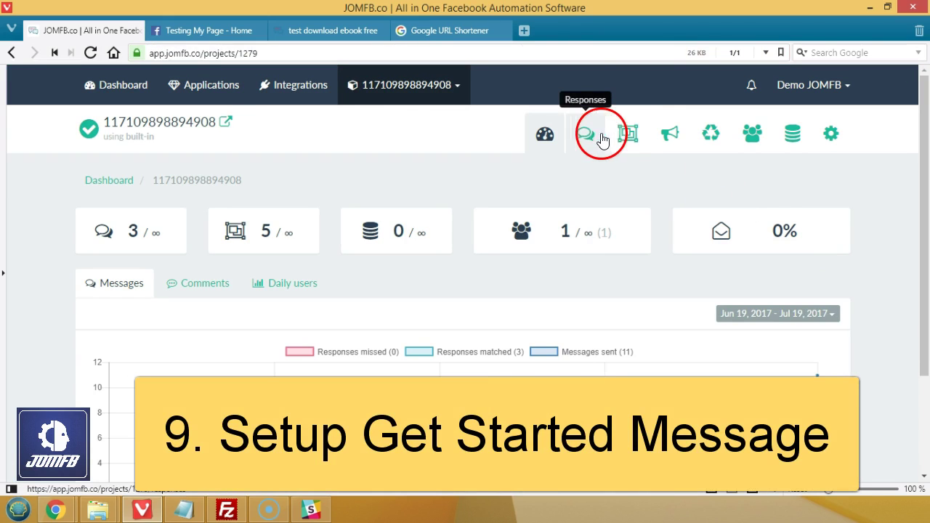
{"action": "left_click", "coordinate": [628, 137]}
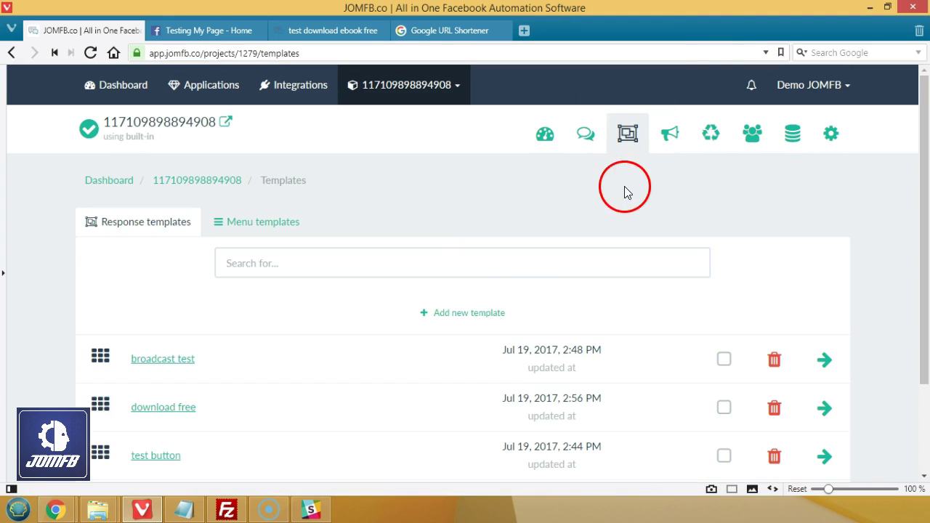
{"action": "left_click", "coordinate": [469, 312]}
{"action": "left_click", "coordinate": [455, 154]}
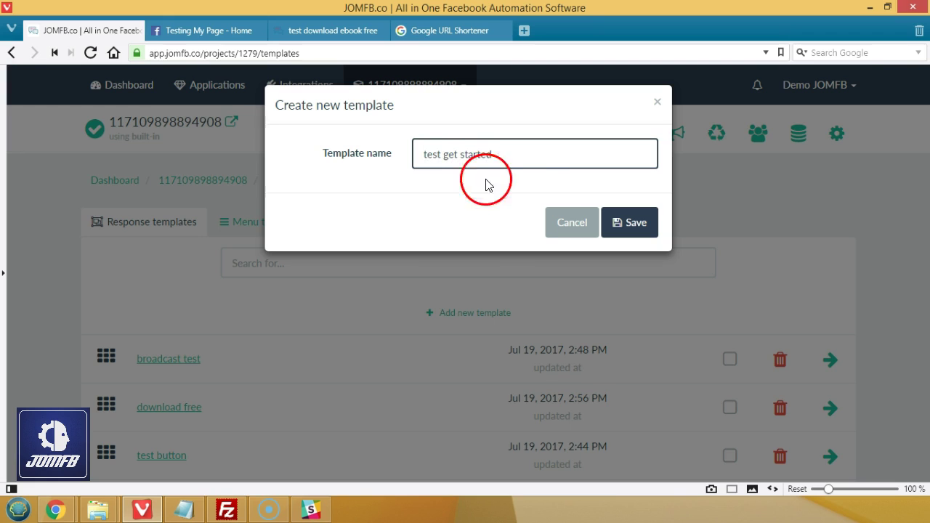
{"action": "left_click", "coordinate": [614, 222]}
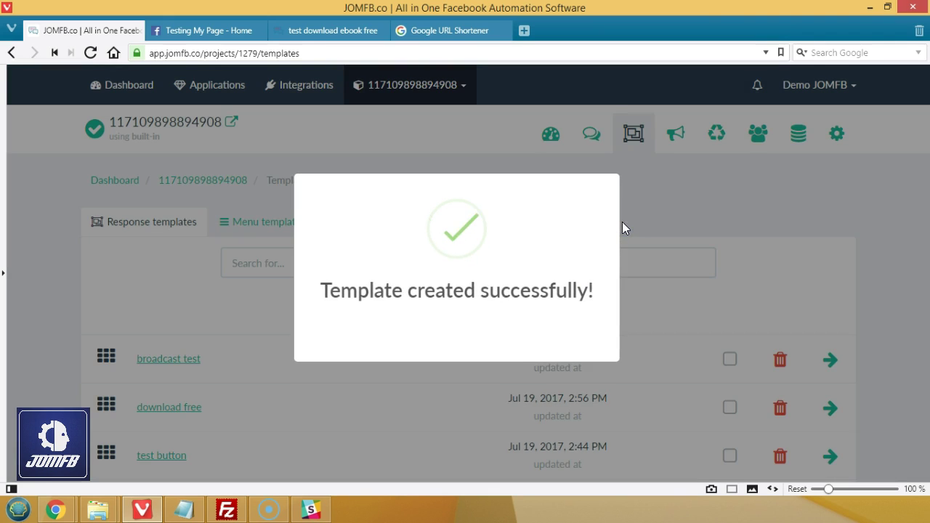
{"action": "left_click", "coordinate": [603, 253]}
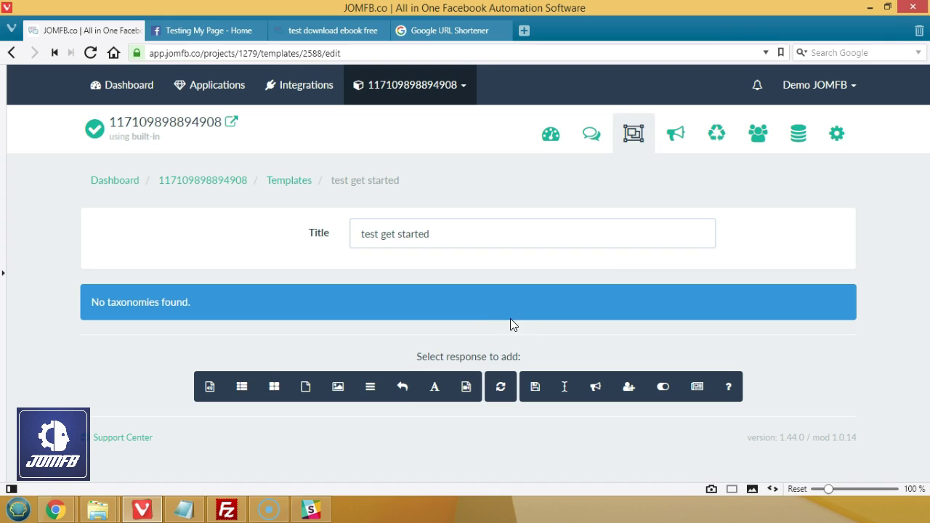
- Add a text response reading "hi {$first-name}, can i help you?", copying the first-name accessor from the available variables
{"action": "left_click", "coordinate": [435, 389]}
{"action": "left_click", "coordinate": [497, 151]}
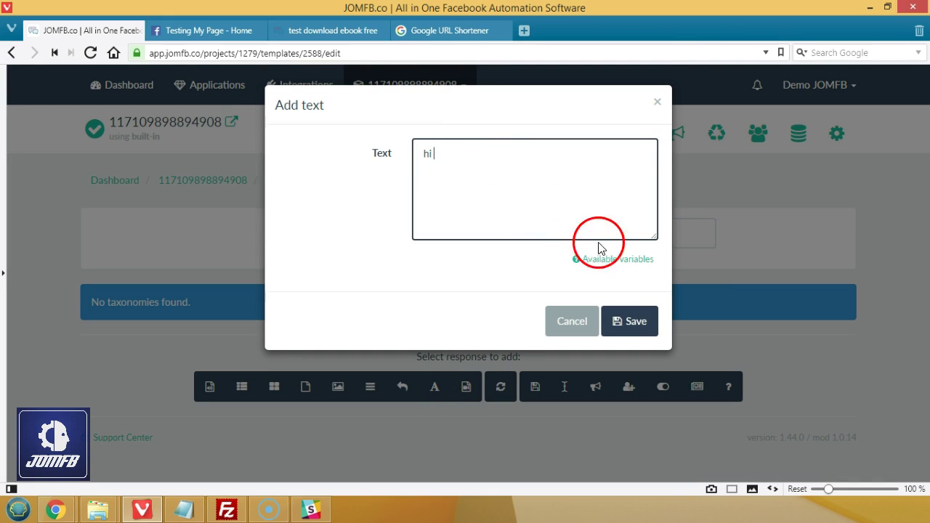
{"action": "left_click", "coordinate": [615, 259]}
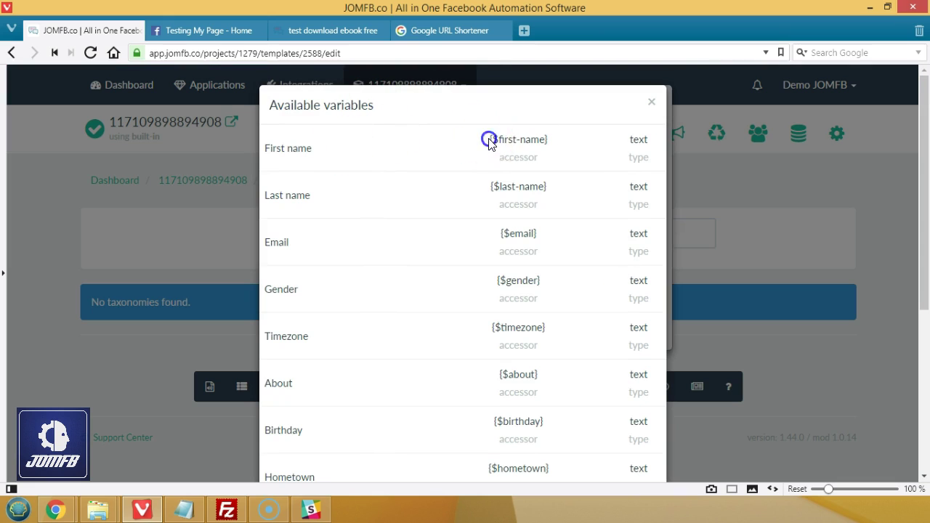
{"action": "left_click_drag", "start_coordinate": [490, 141], "coordinate": [592, 139]}
{"action": "key", "text": "ctrl+c"}
{"action": "left_click", "coordinate": [651, 102]}
{"action": "left_click", "coordinate": [500, 156]}
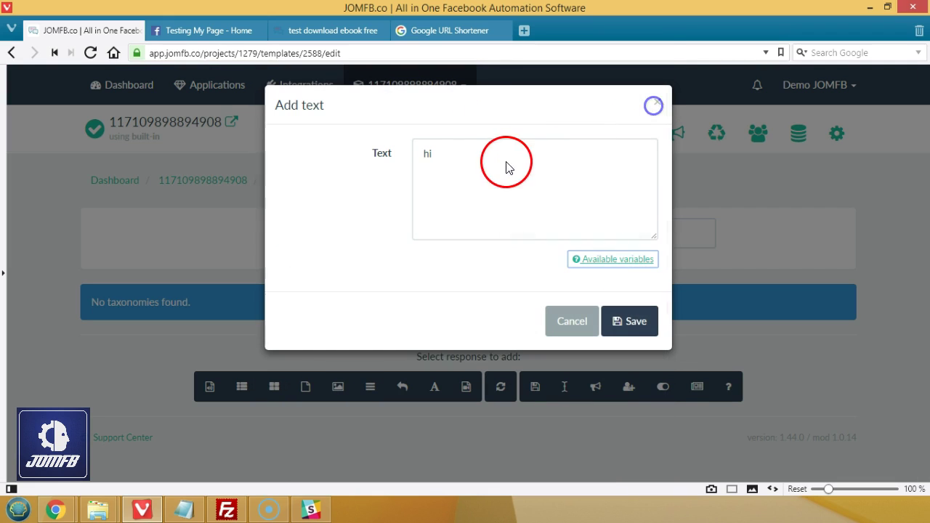
{"action": "key", "text": "ctrl+v"}
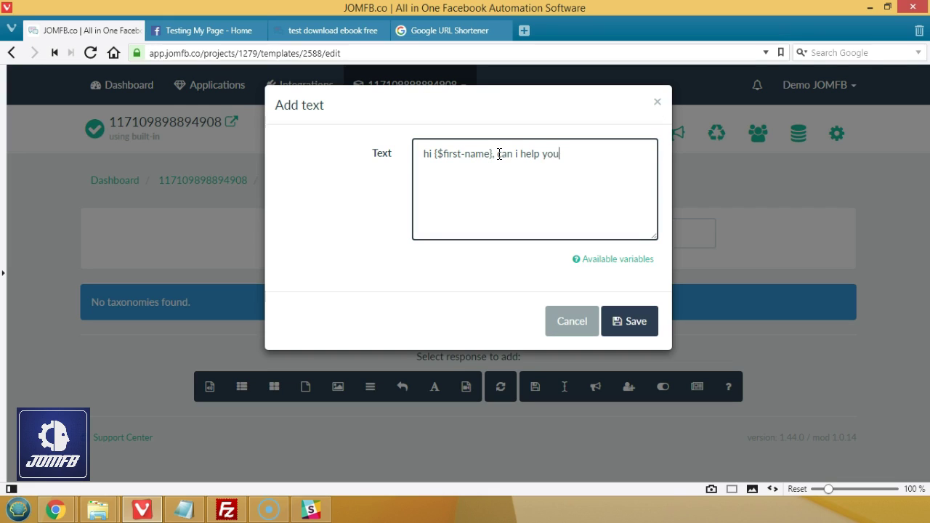
{"action": "left_click", "coordinate": [626, 321]}
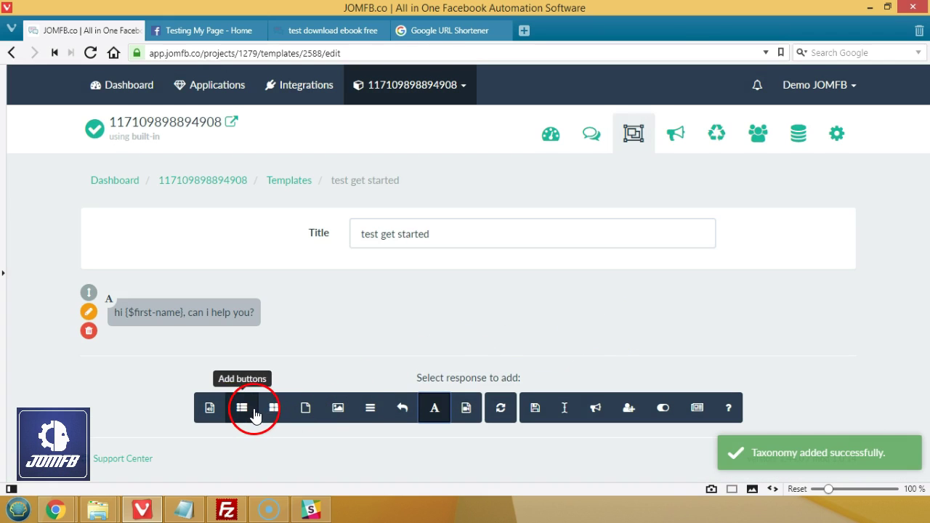
{"action": "left_click", "coordinate": [373, 415]}
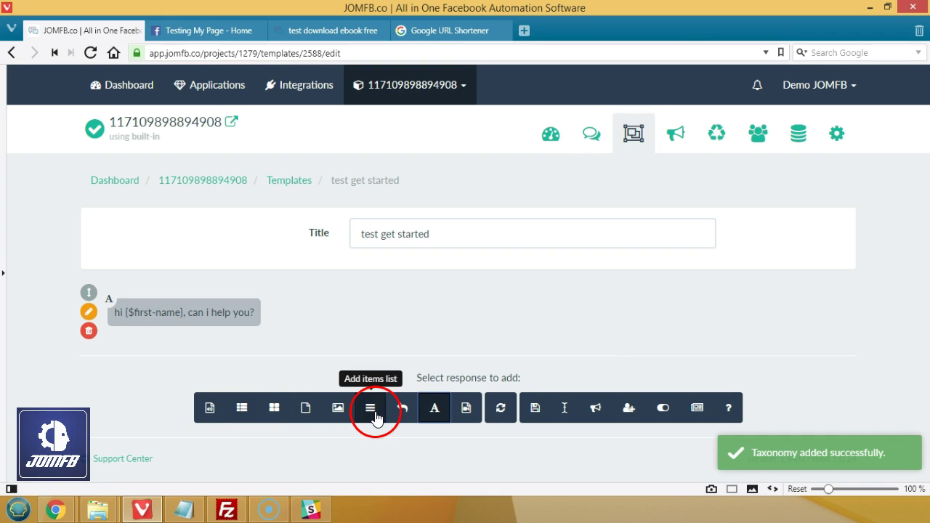
{"action": "left_click", "coordinate": [368, 417]}
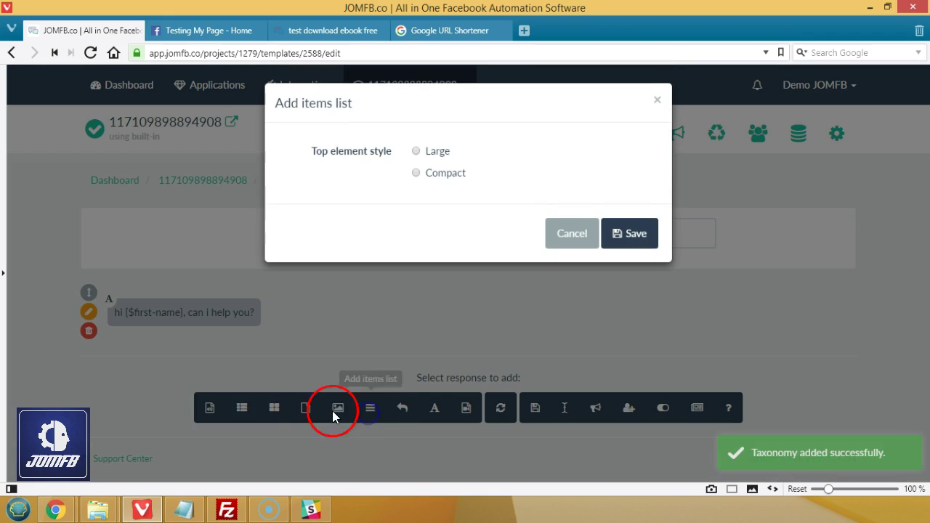
{"action": "left_click", "coordinate": [563, 233]}
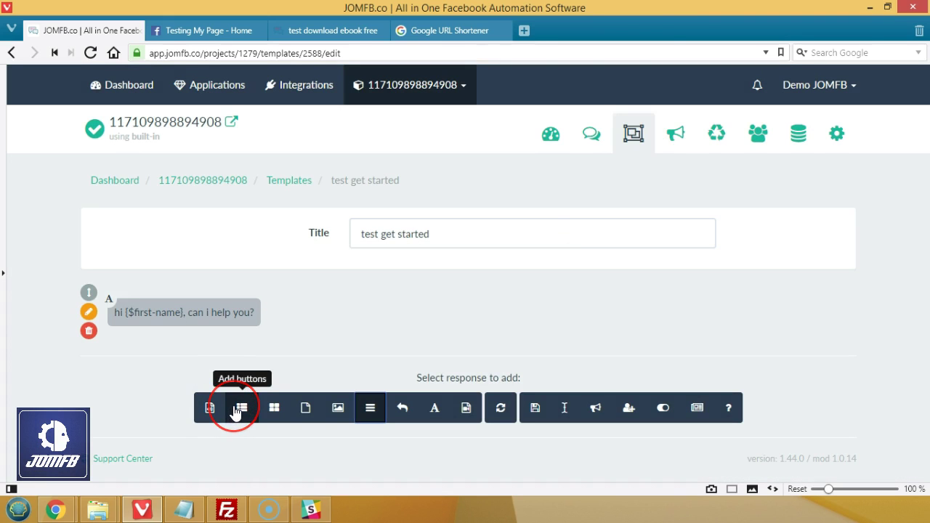
{"action": "left_click", "coordinate": [403, 408]}
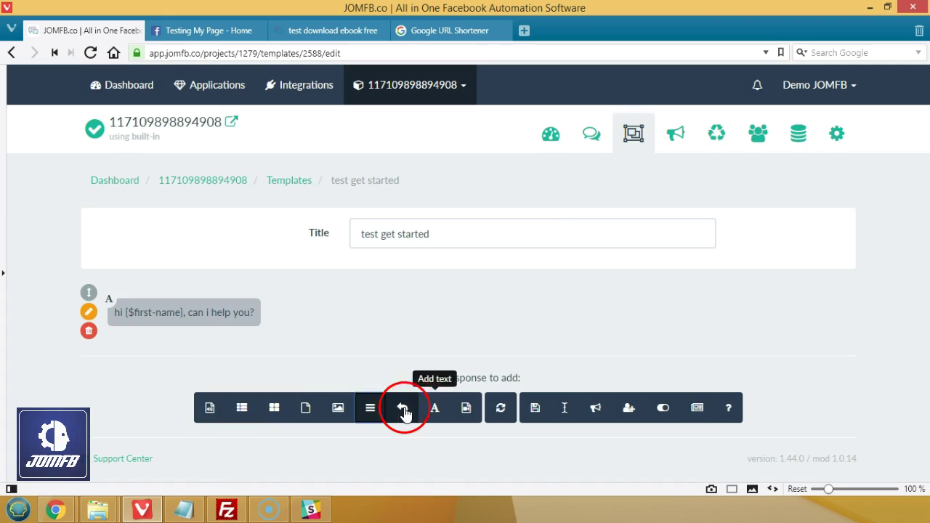
{"action": "left_click", "coordinate": [562, 329]}
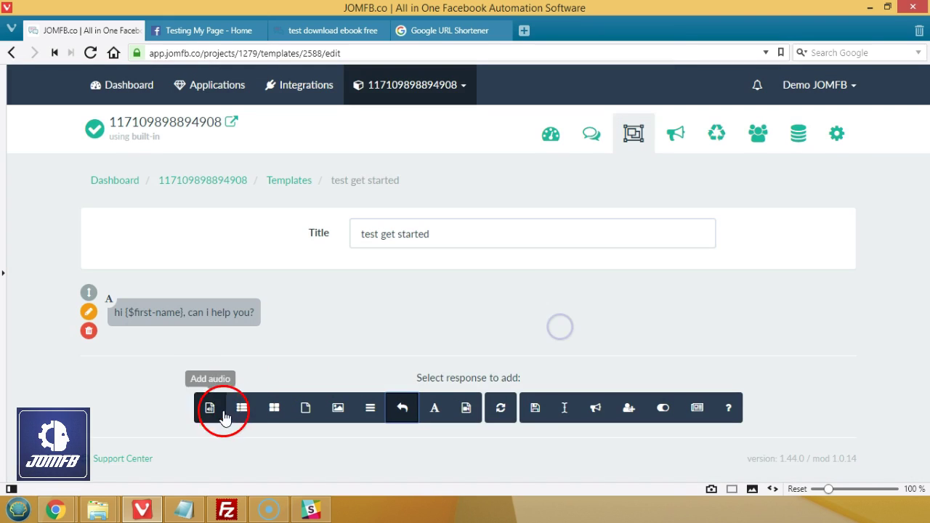
- Add a buttons response with the text "Click button below:" under the greeting
{"action": "left_click", "coordinate": [242, 407]}
{"action": "left_click", "coordinate": [490, 185]}
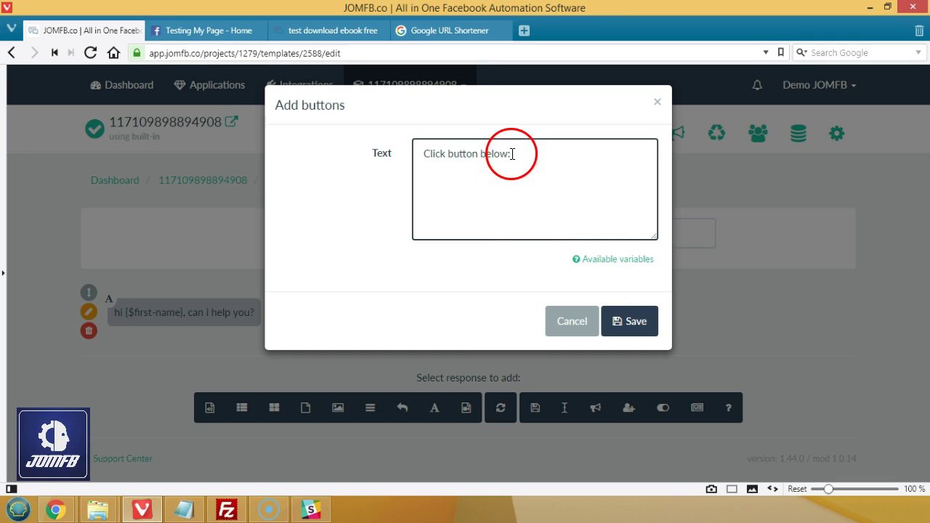
{"action": "left_click", "coordinate": [627, 322]}
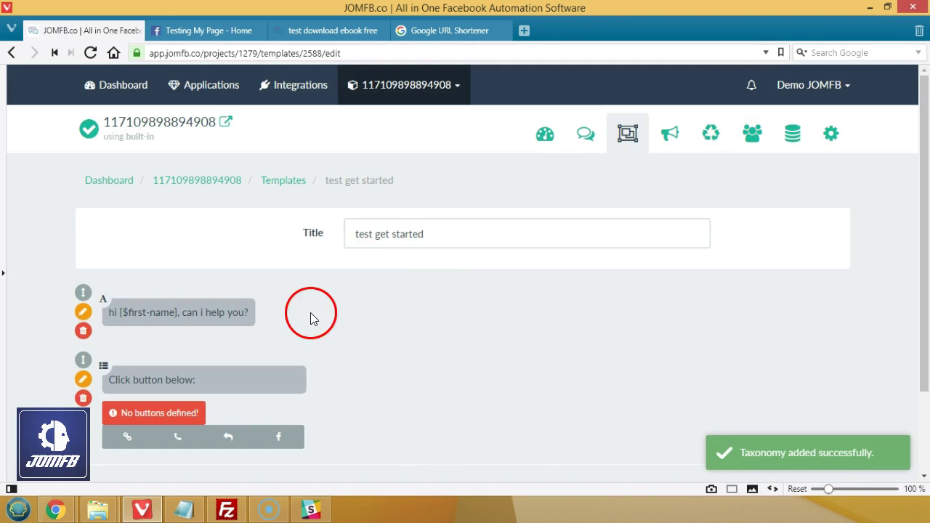
- Add a link button captioned "Hubungi Kami" to the buttons response and paste the copied address as its link
{"action": "scroll", "coordinate": [286, 312], "scroll_direction": "down", "scroll_amount": 1}
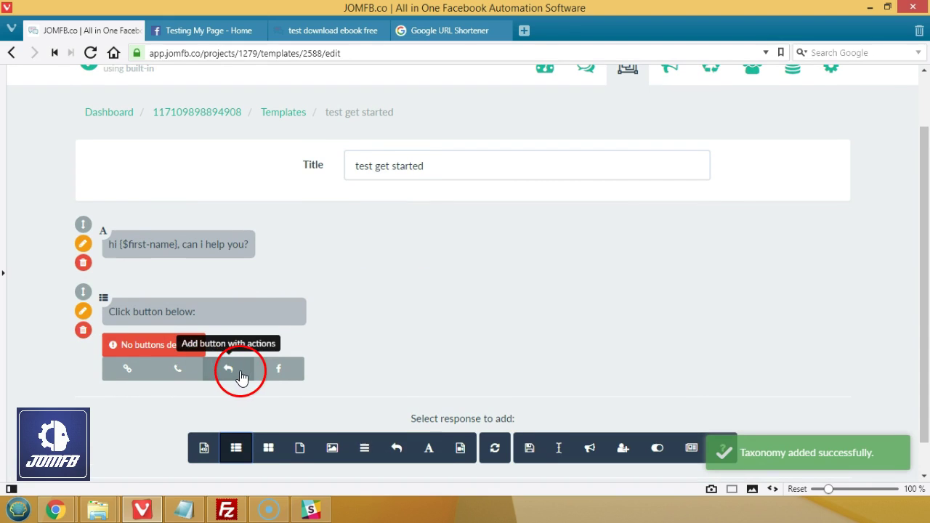
{"action": "left_click", "coordinate": [129, 371]}
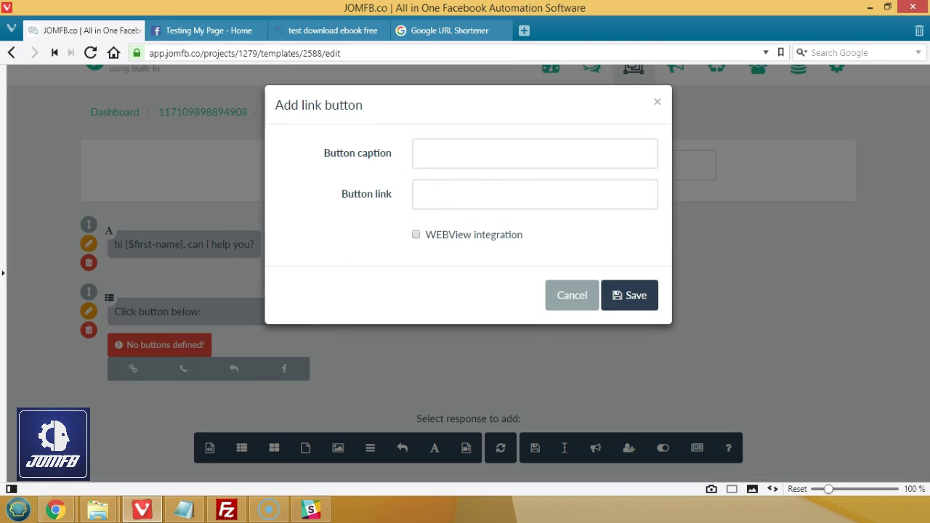
{"action": "left_click", "coordinate": [322, 157]}
{"action": "type", "text": "Hubungi Kami"}
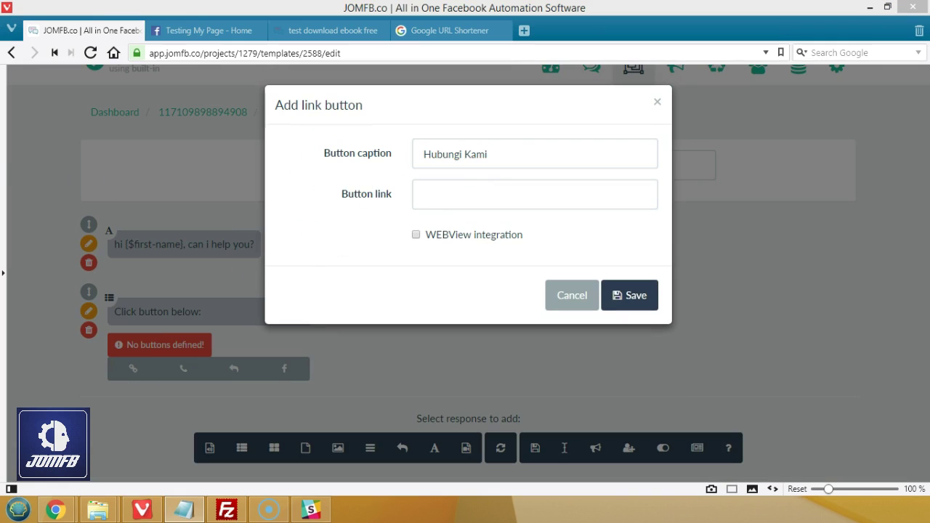
{"action": "left_click", "coordinate": [434, 201]}
{"action": "key", "text": "ctrl+v"}
{"action": "left_click", "coordinate": [622, 296]}
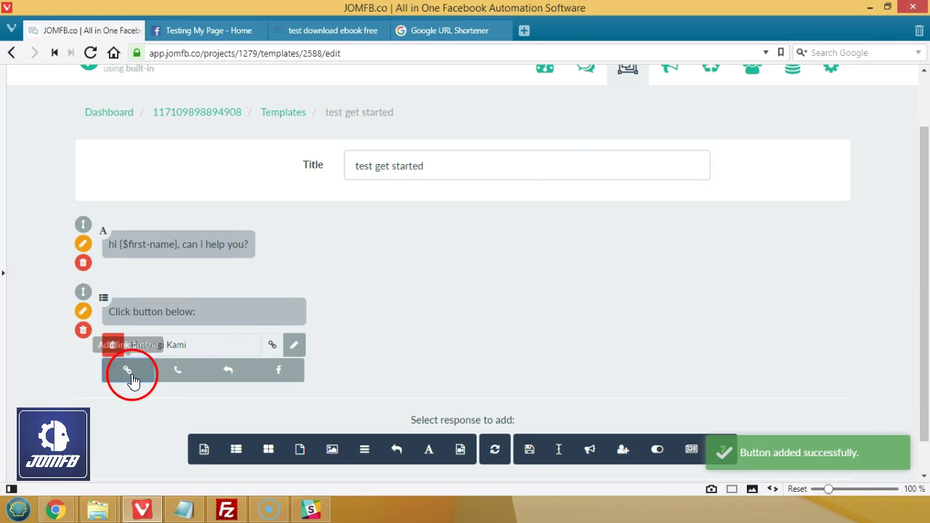
{"action": "left_click", "coordinate": [130, 374]}
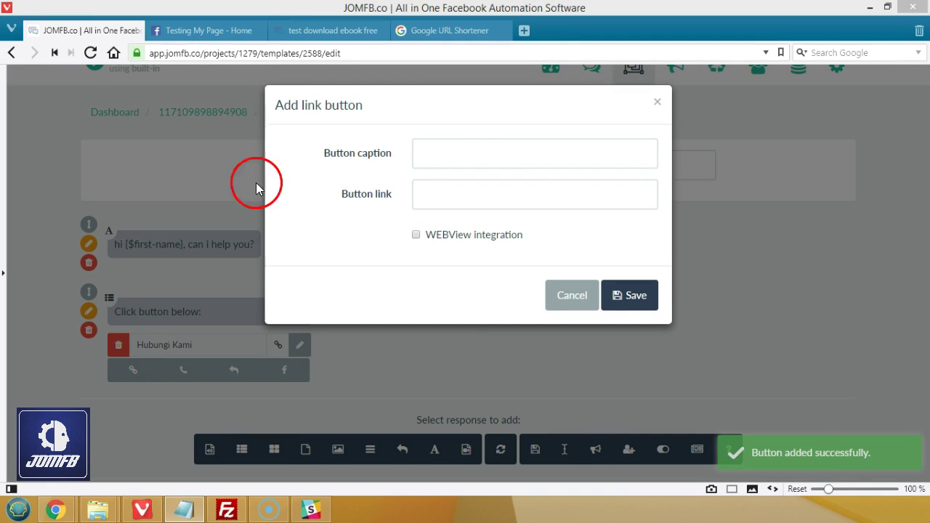
{"action": "left_click", "coordinate": [475, 156]}
{"action": "type", "text": "Buy Now"}
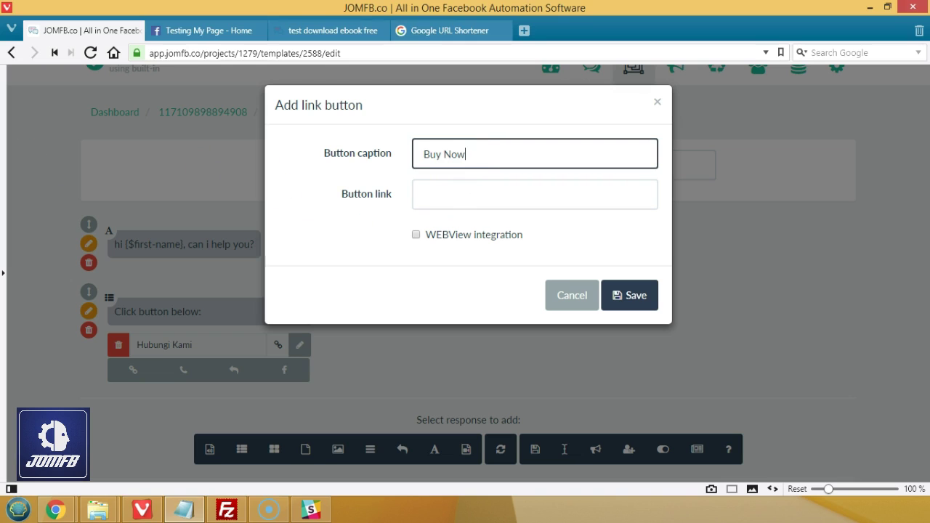
{"action": "left_click", "coordinate": [484, 197]}
{"action": "type", "text": "www.jomfb.com"}
{"action": "left_click", "coordinate": [619, 293]}
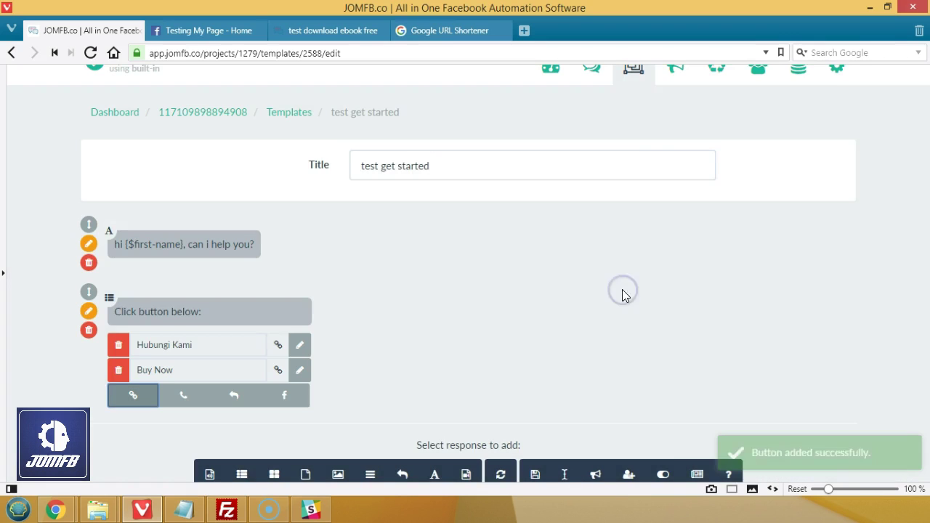
{"action": "left_click", "coordinate": [440, 267]}
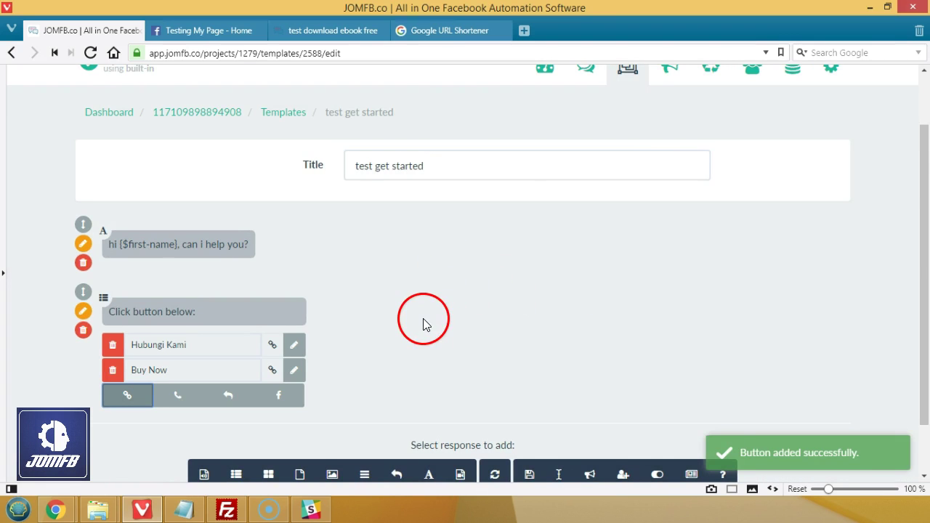
- Add an actions button captioned "Download Free" that triggers the "download free" template
{"action": "scroll", "coordinate": [423, 318], "scroll_direction": "down", "scroll_amount": 2}
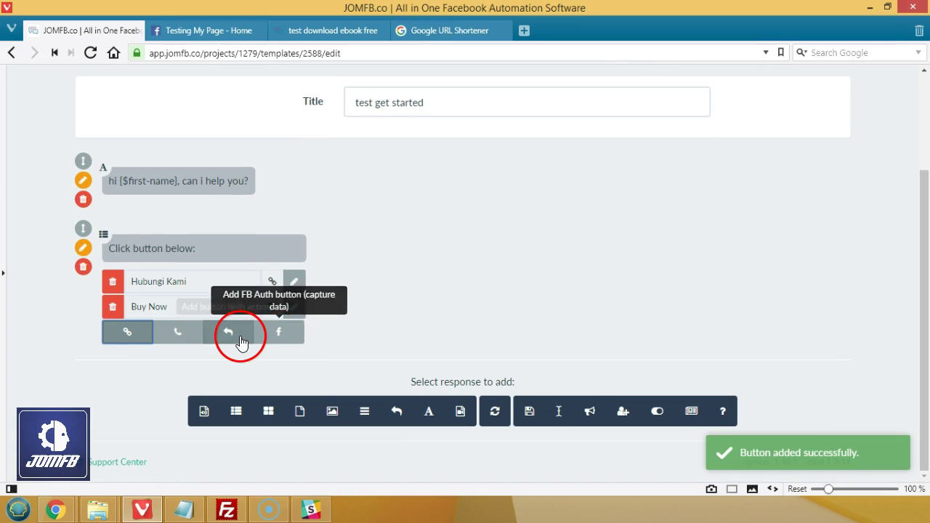
{"action": "left_click", "coordinate": [233, 336]}
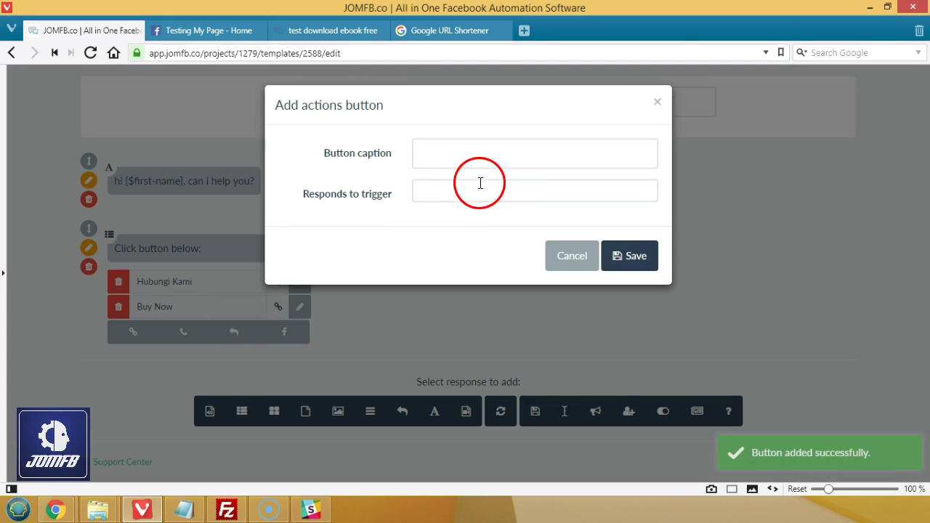
{"action": "left_click", "coordinate": [494, 161]}
{"action": "left_click", "coordinate": [490, 193]}
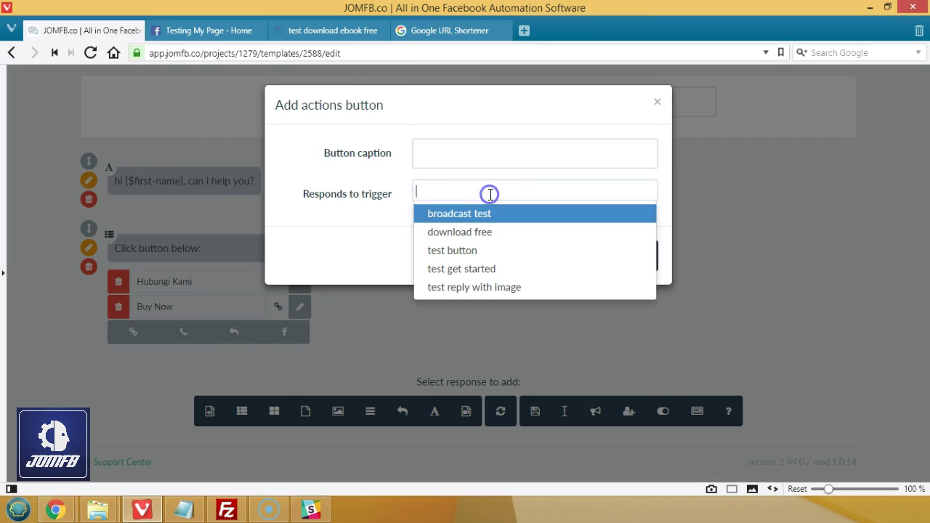
{"action": "left_click", "coordinate": [485, 240]}
{"action": "left_click", "coordinate": [462, 152]}
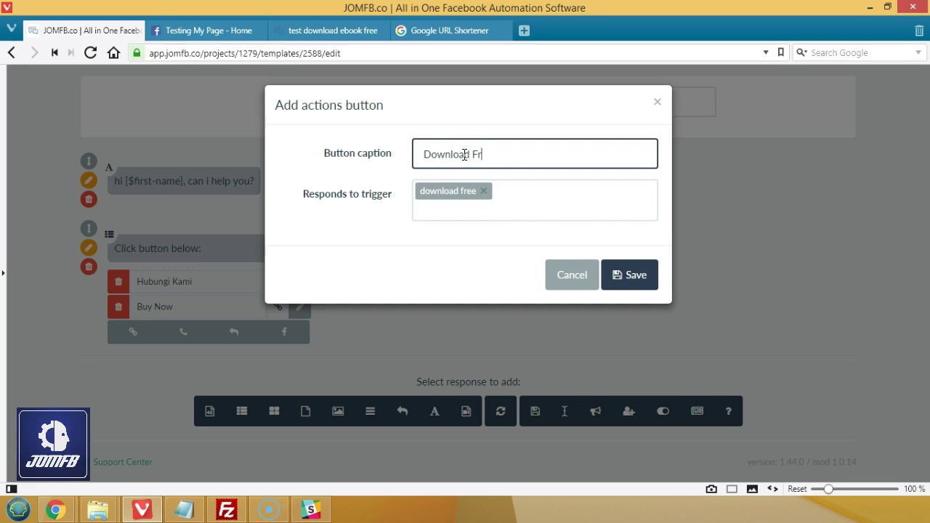
{"action": "type", "text": "Download Free"}
{"action": "left_click", "coordinate": [616, 273]}
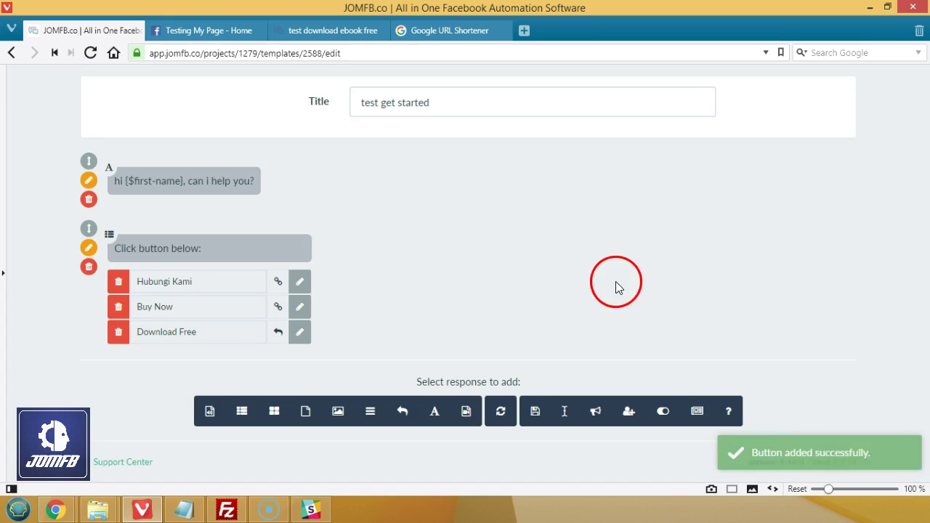
- Return to the response templates and set "test get started" as the GetStarted message
{"action": "scroll", "coordinate": [517, 285], "scroll_direction": "up", "scroll_amount": 3}
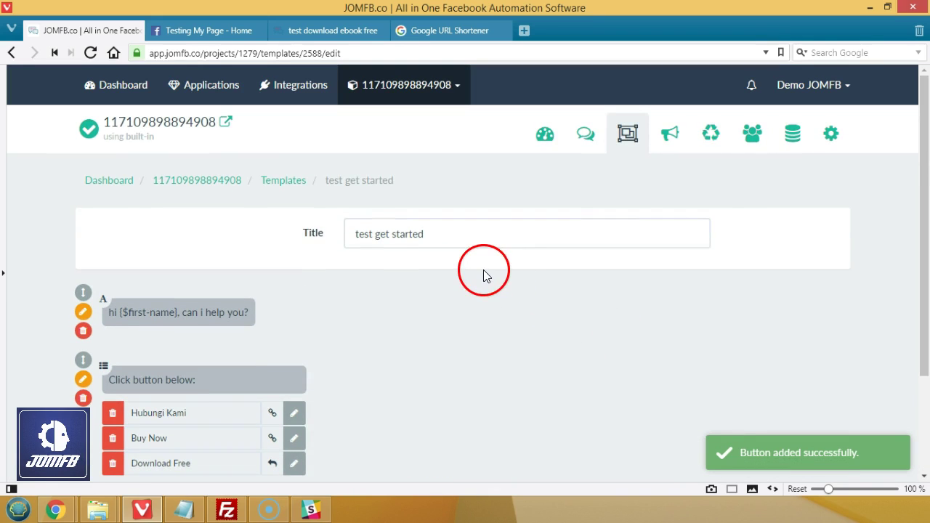
{"action": "left_click", "coordinate": [289, 182]}
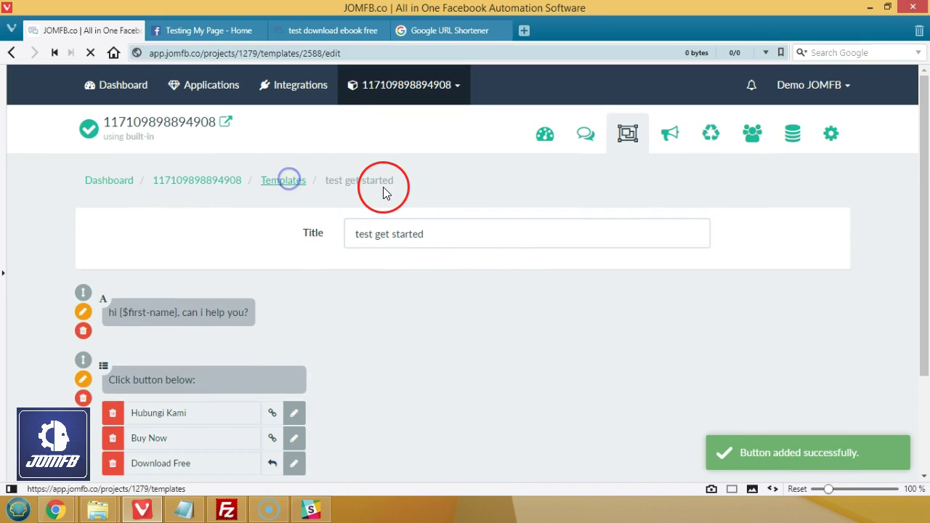
{"action": "scroll", "coordinate": [470, 312], "scroll_direction": "down", "scroll_amount": 3}
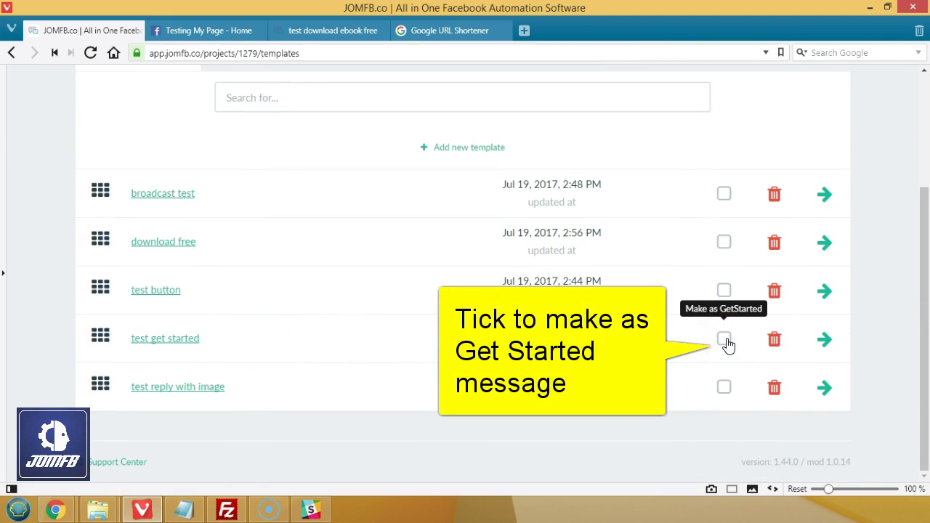
{"action": "left_click", "coordinate": [726, 340]}
{"action": "left_click", "coordinate": [535, 354]}
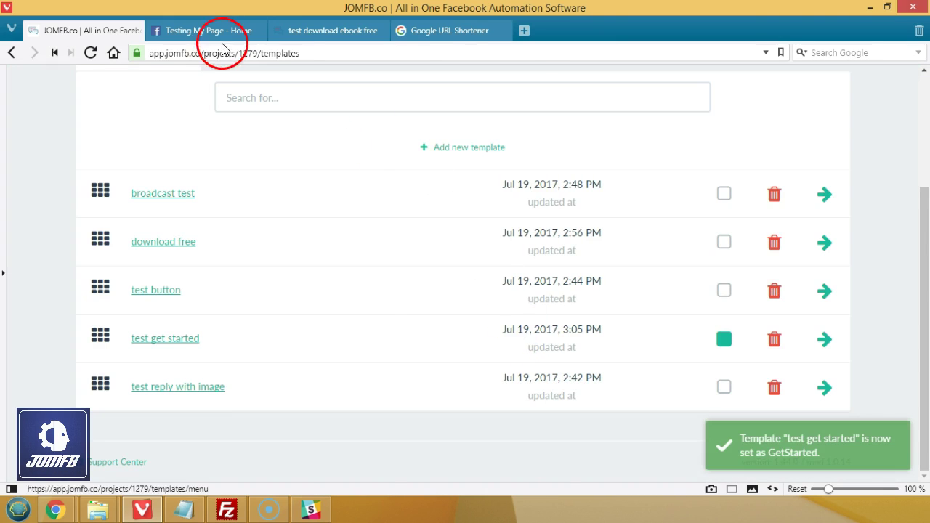
- Reload the Testing My Page Facebook page and start its Messenger conversation with Get Started
{"action": "left_click", "coordinate": [187, 31]}
{"action": "left_click", "coordinate": [396, 251]}
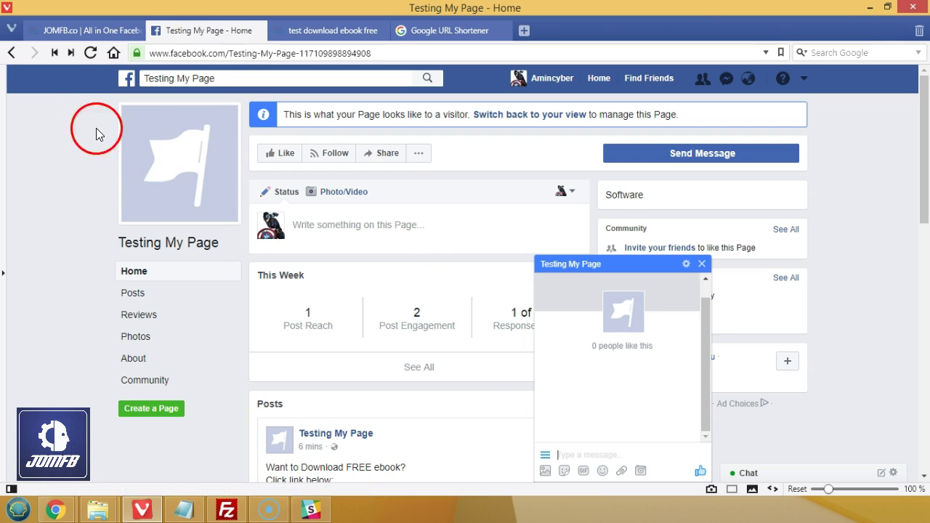
{"action": "left_click", "coordinate": [87, 55]}
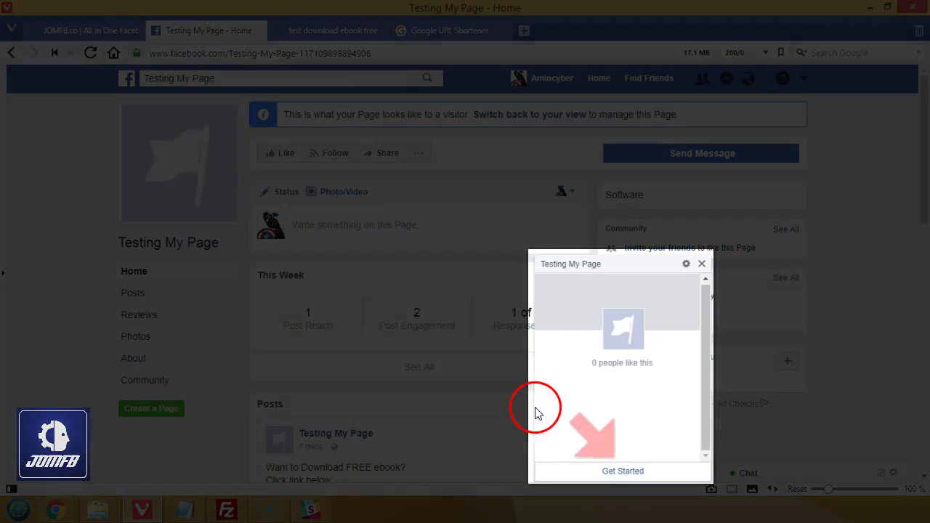
{"action": "left_click", "coordinate": [623, 472]}
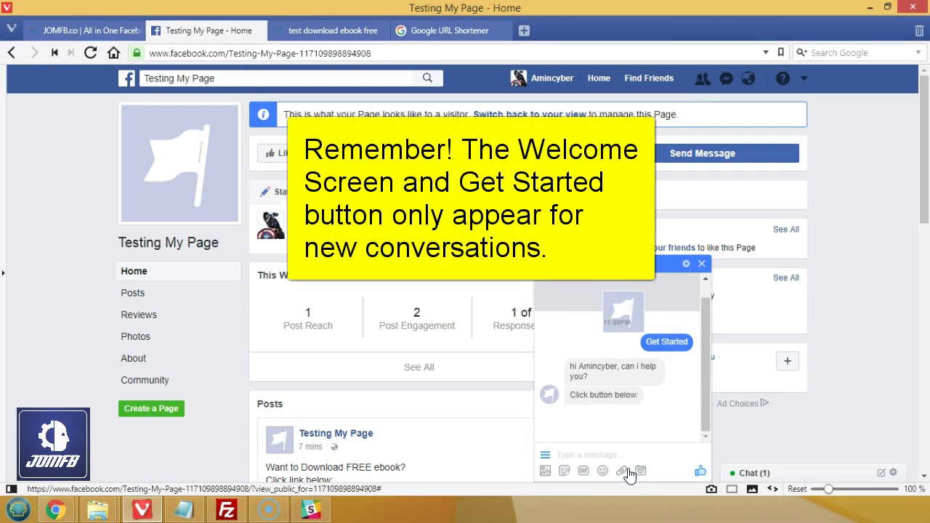
{"action": "left_click", "coordinate": [629, 455]}
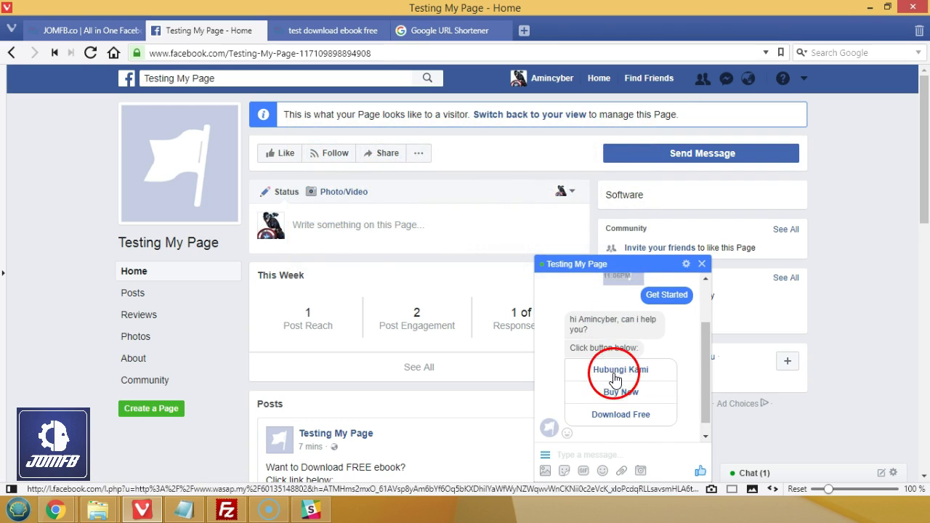
- Choose Download Free in the Get Started reply and review the whole conversation
{"action": "left_click", "coordinate": [624, 415]}
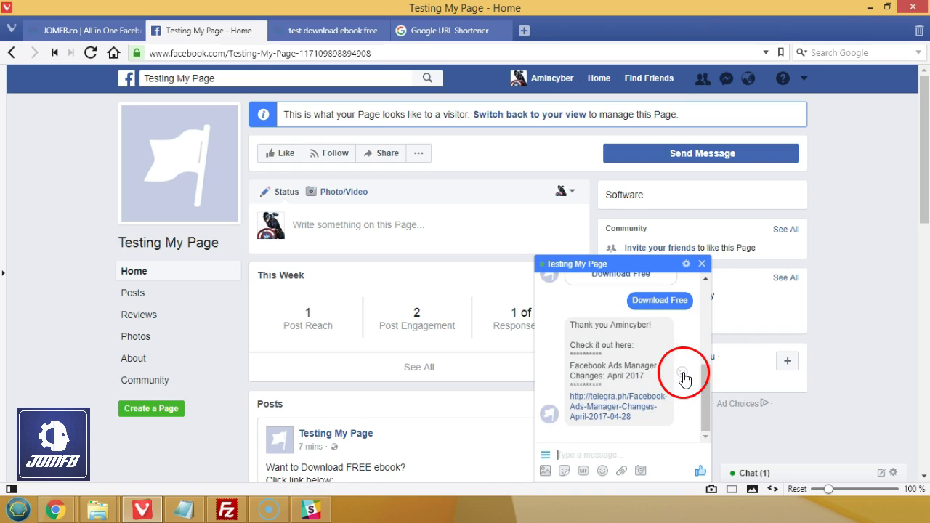
{"action": "scroll", "coordinate": [684, 378], "scroll_direction": "up", "scroll_amount": 5}
{"action": "scroll", "coordinate": [684, 379], "scroll_direction": "down", "scroll_amount": 3}
{"action": "scroll", "coordinate": [684, 379], "scroll_direction": "down", "scroll_amount": 3}
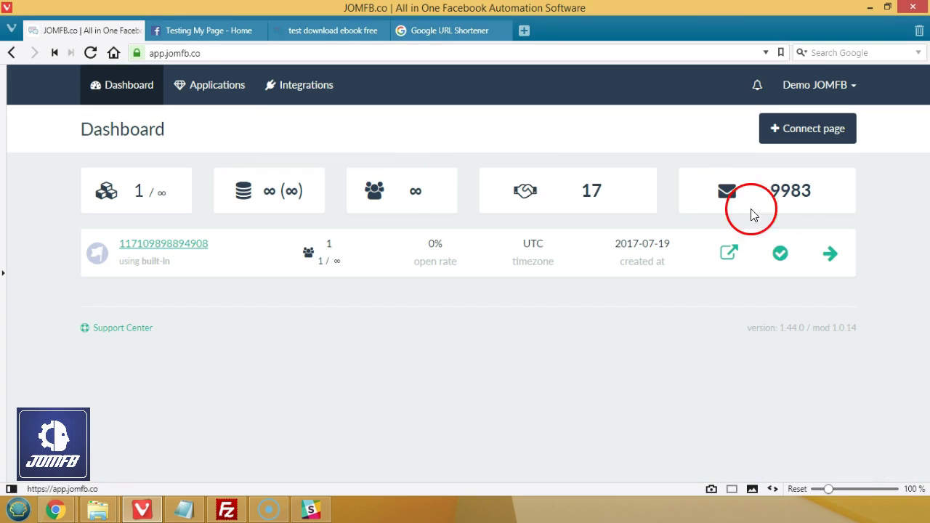
- In the project's thread settings, save the greeting text "Welcome to My Page. Click GET STARTED button below to chat with us. Thanks."
{"action": "left_click", "coordinate": [831, 254]}
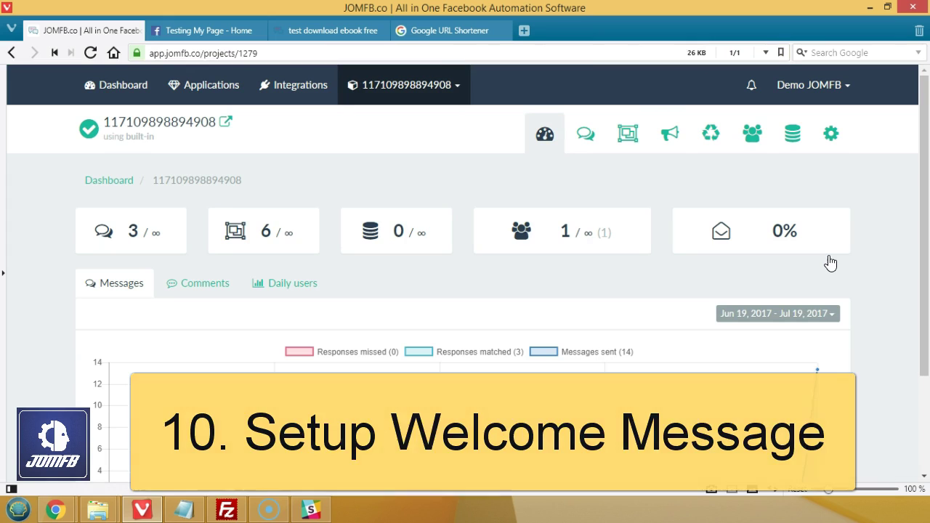
{"action": "left_click", "coordinate": [831, 138]}
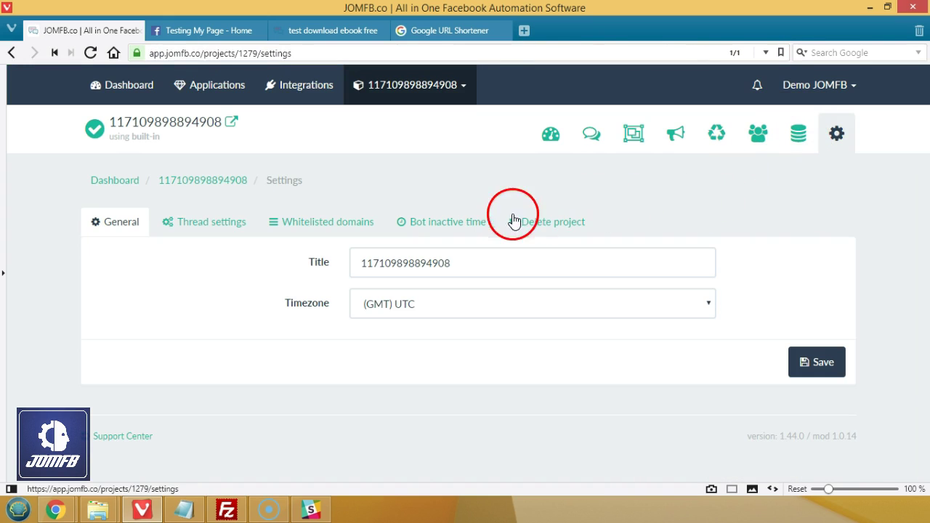
{"action": "left_click", "coordinate": [181, 222]}
{"action": "left_click", "coordinate": [392, 299]}
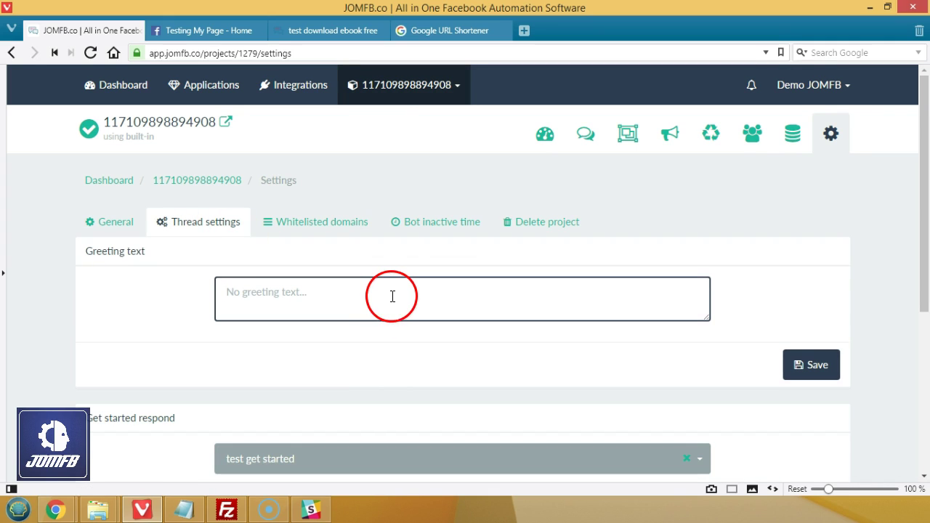
{"action": "type", "text": "We"}
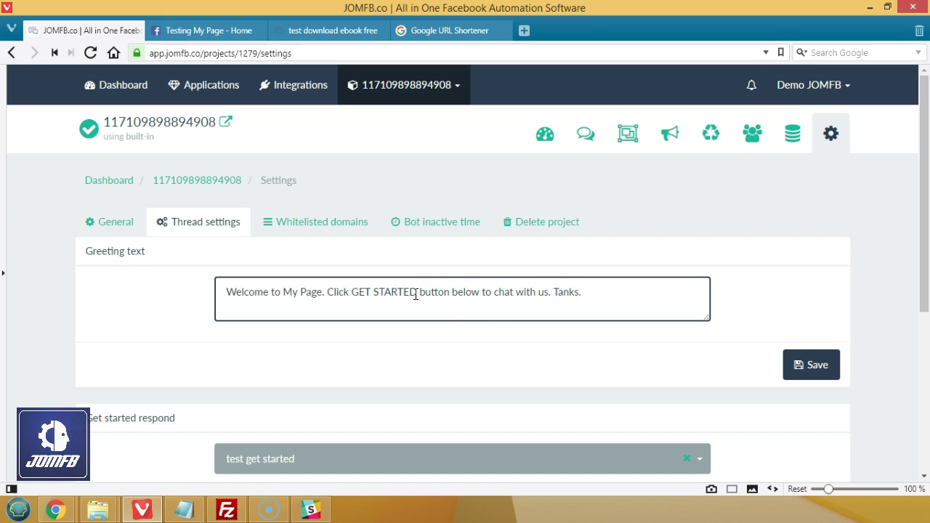
{"action": "type", "text": "h"}
{"action": "scroll", "coordinate": [407, 248], "scroll_direction": "down", "scroll_amount": 2}
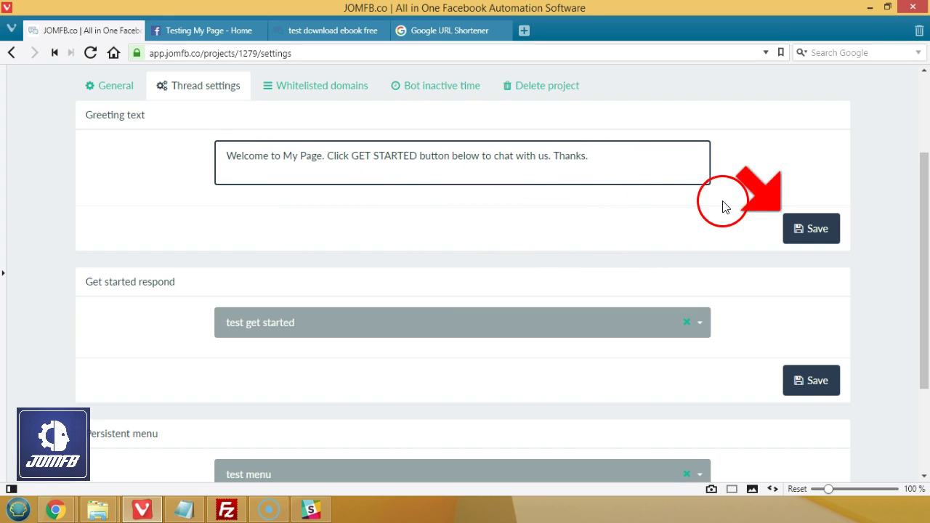
{"action": "left_click", "coordinate": [809, 228]}
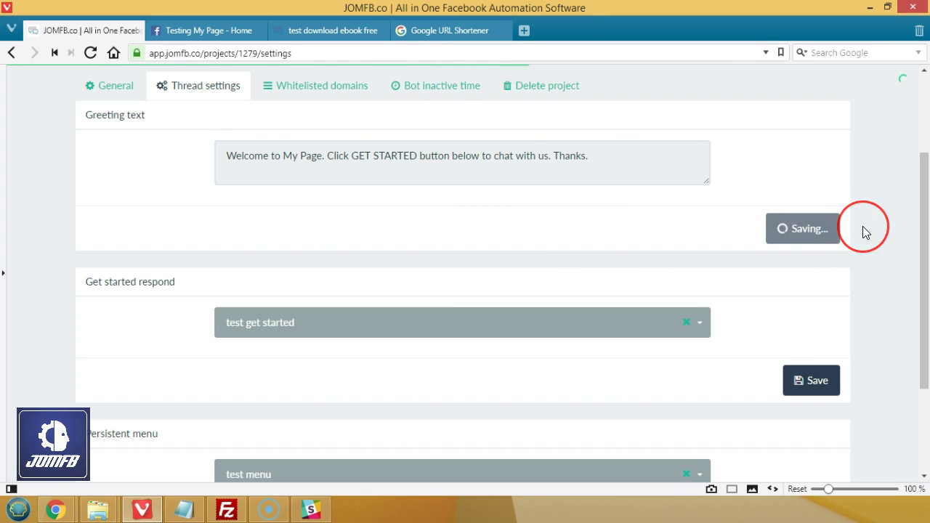
{"action": "scroll", "coordinate": [864, 227], "scroll_direction": "down", "scroll_amount": 2}
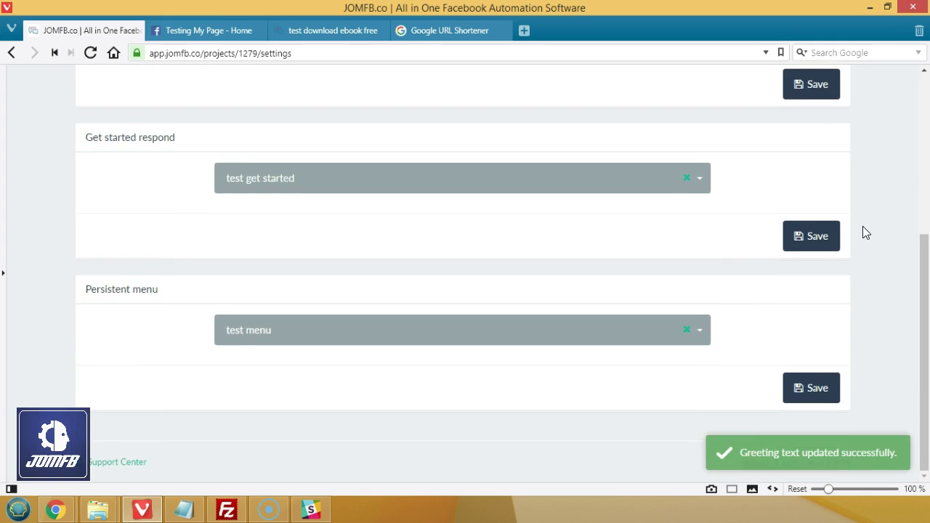
{"action": "scroll", "coordinate": [863, 228], "scroll_direction": "up", "scroll_amount": 1}
{"action": "scroll", "coordinate": [863, 229], "scroll_direction": "up", "scroll_amount": 3}
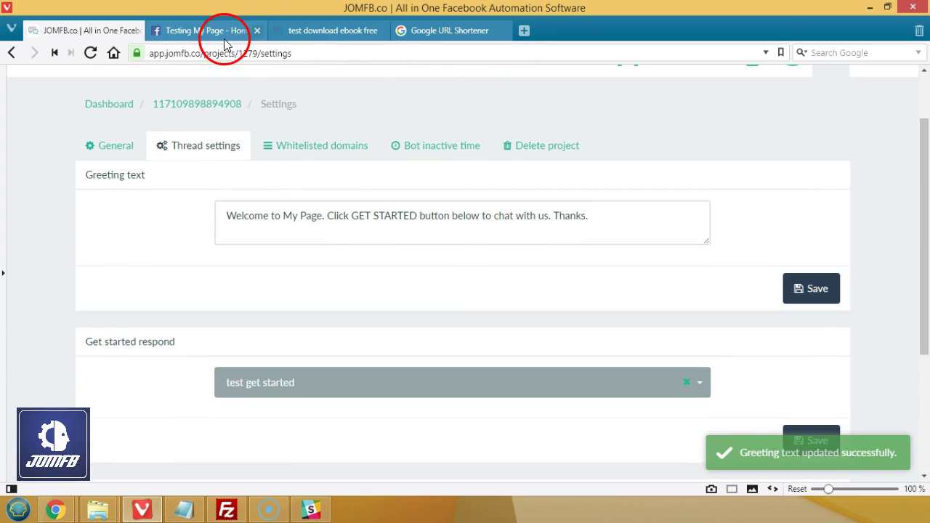
- Reload the Testing My Page Facebook page and check where the greeting appears in the Messenger chat
{"action": "left_click", "coordinate": [204, 33]}
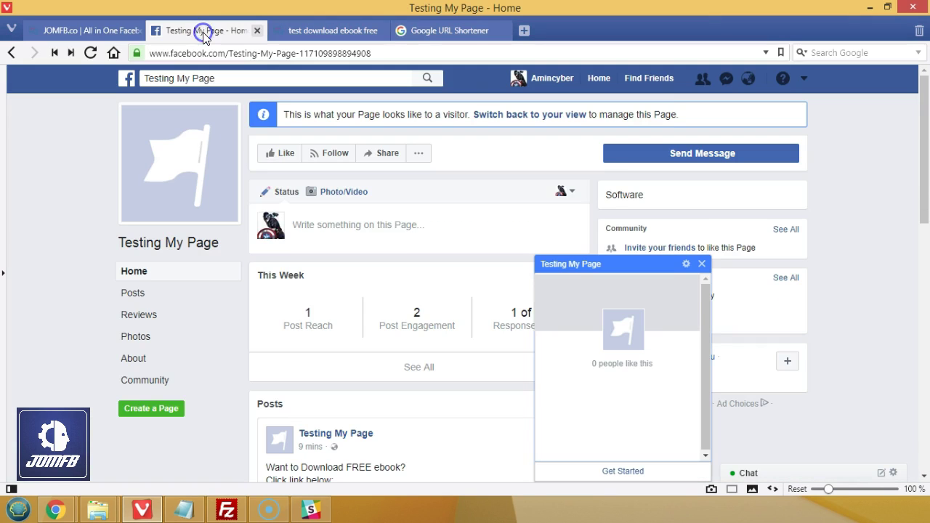
{"action": "left_click", "coordinate": [88, 54]}
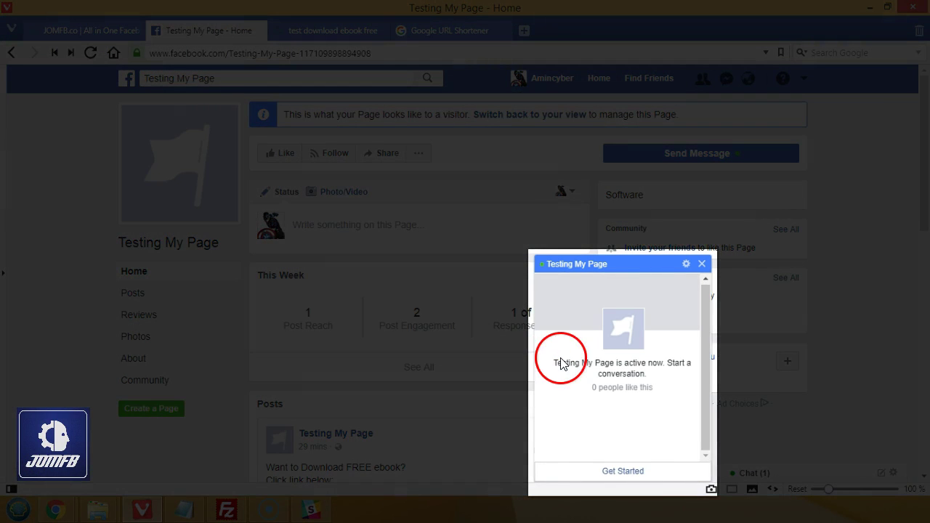
{"action": "left_click_drag", "start_coordinate": [562, 364], "coordinate": [649, 393]}
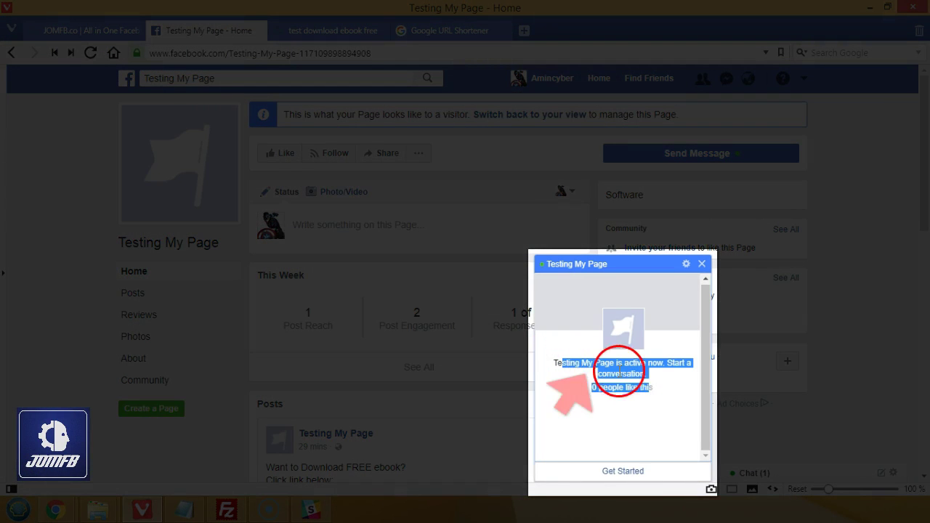
{"action": "left_click", "coordinate": [649, 405]}
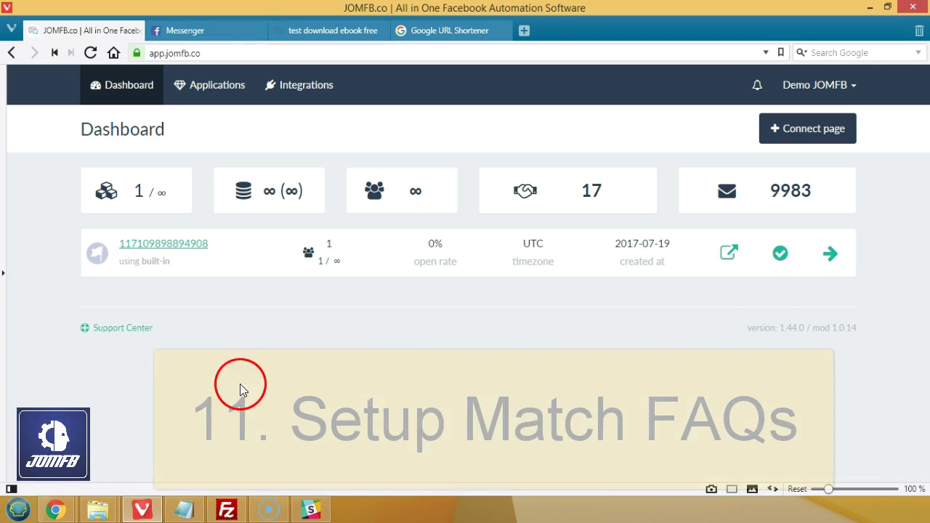
- Create an FAQ data source named "FAQ test" in the Facebook page's project
{"action": "left_click", "coordinate": [835, 253]}
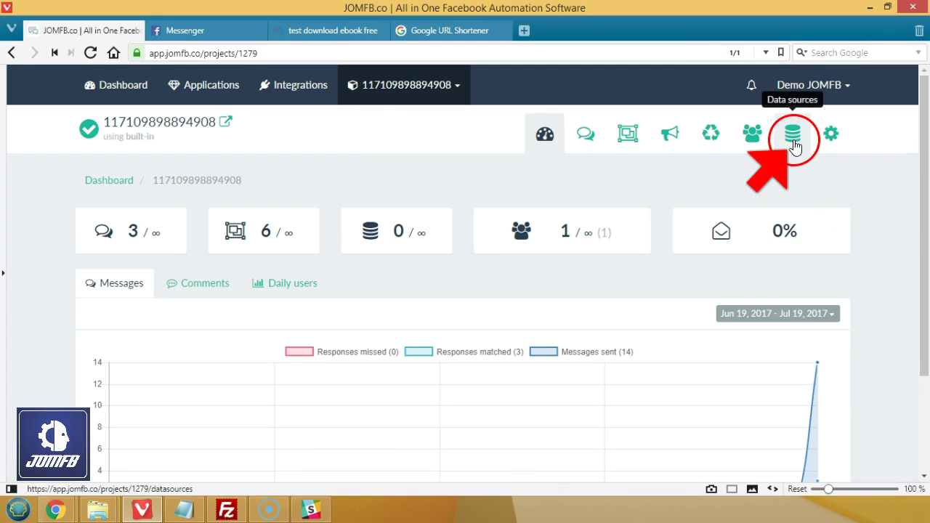
{"action": "left_click", "coordinate": [795, 142]}
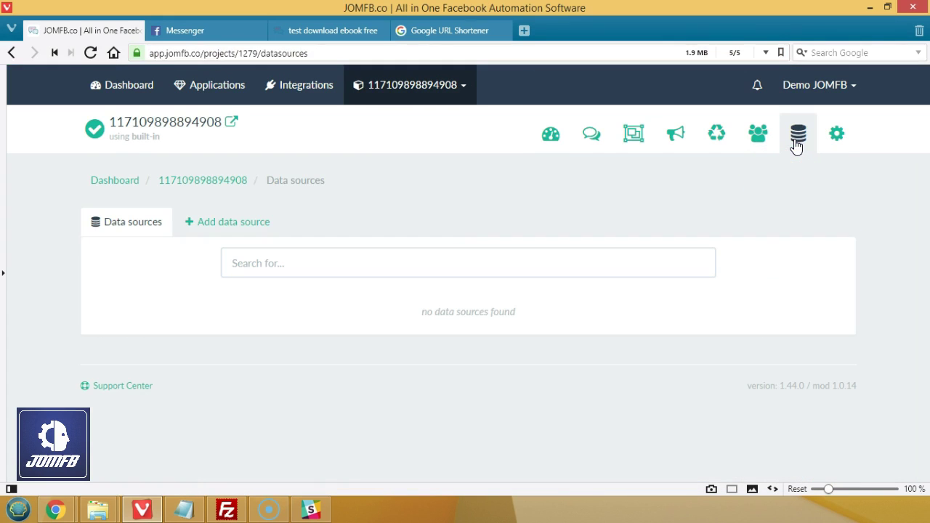
{"action": "left_click", "coordinate": [233, 224]}
{"action": "left_click", "coordinate": [409, 274]}
{"action": "type", "text": "FAQ test"}
{"action": "left_click", "coordinate": [421, 304]}
{"action": "left_click", "coordinate": [398, 351]}
{"action": "left_click", "coordinate": [827, 362]}
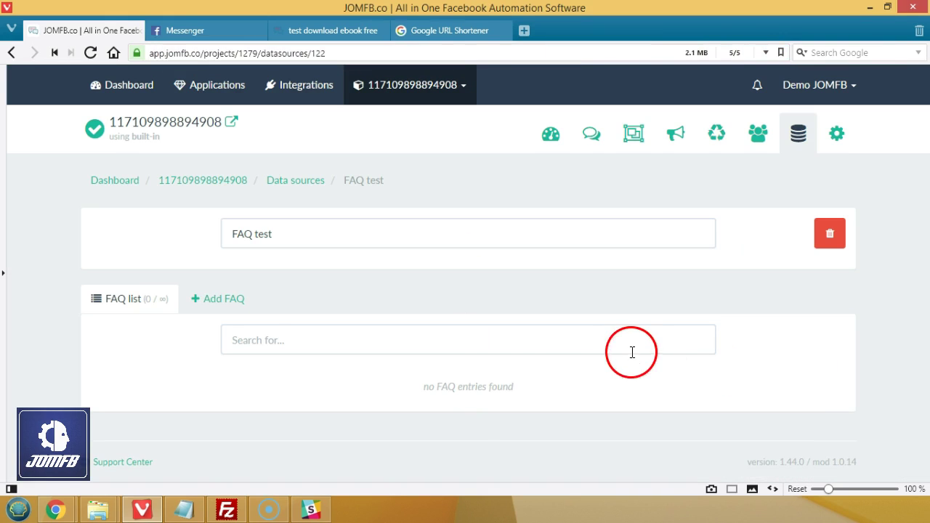
- Add the FAQ question "BOLEH GUNA UNTUK FB PROFILE" with the answer "Tidak. Mana-mana software berkaitan Facebook HANYA boleh digunakan untuk FB page sahaja."
{"action": "left_click", "coordinate": [212, 302]}
{"action": "left_click", "coordinate": [487, 349]}
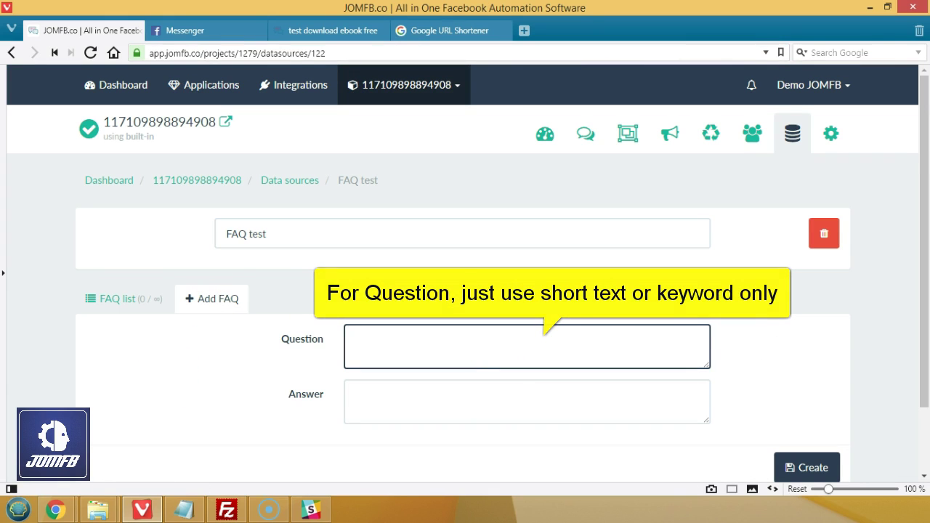
{"action": "left_click", "coordinate": [428, 347]}
{"action": "type", "text": "BOLEH GUNA UNTUK FB PROFILE"}
{"action": "left_click", "coordinate": [473, 418]}
{"action": "type", "text": "Tidak. Mana-mana software berkaitan Facebook HANYA boleh digunakan untuk FB page sahaja."}
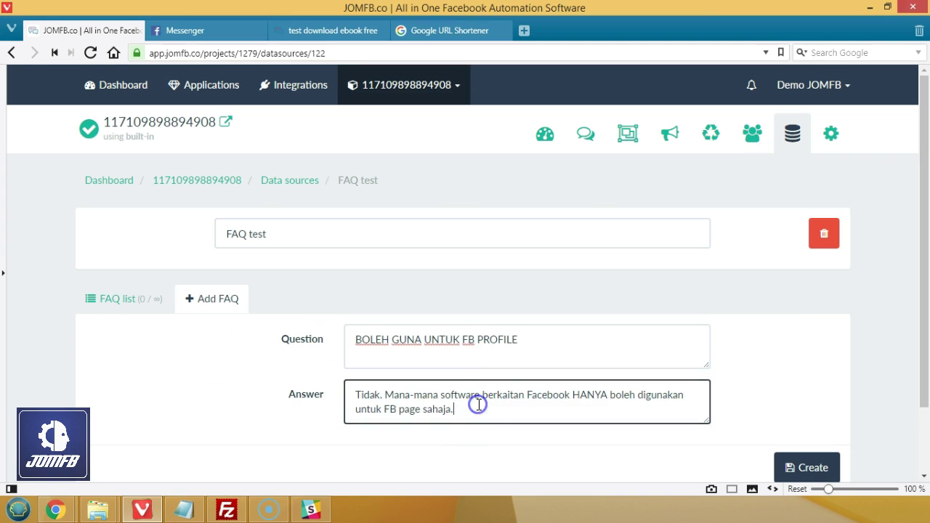
{"action": "scroll", "coordinate": [800, 385], "scroll_direction": "down", "scroll_amount": 2}
{"action": "left_click", "coordinate": [815, 400]}
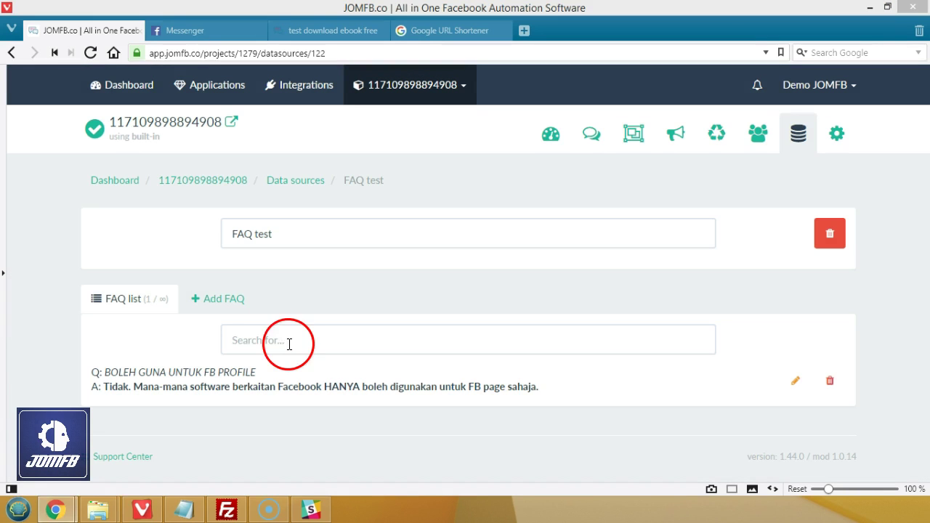
- Add the FAQ question "KENA INSTALL KAT PC KE?" and paste the copied answer about JOMFB being web-based and mobile friendly
{"action": "left_click", "coordinate": [234, 301]}
{"action": "left_click", "coordinate": [364, 352]}
{"action": "type", "text": "KENA INSTALL KAT PC KE?"}
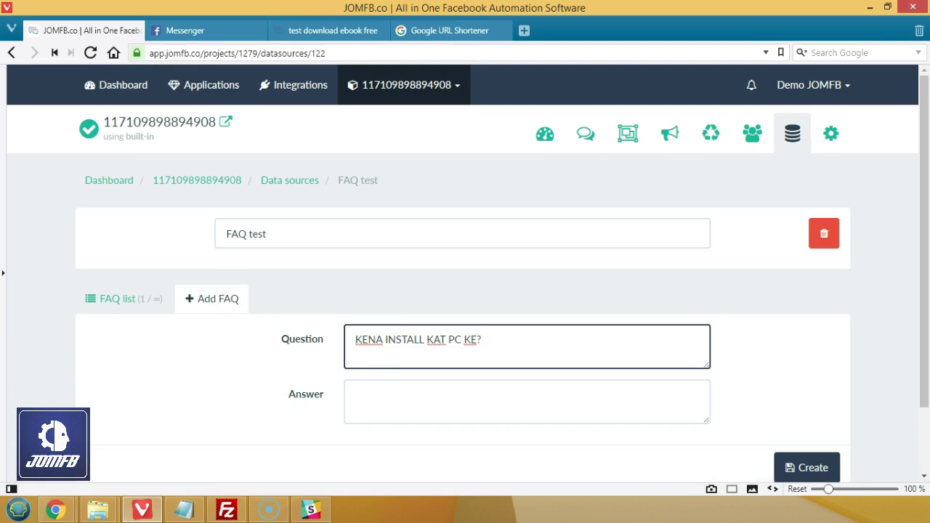
{"action": "left_click", "coordinate": [376, 411]}
{"action": "key", "text": "ctrl+v"}
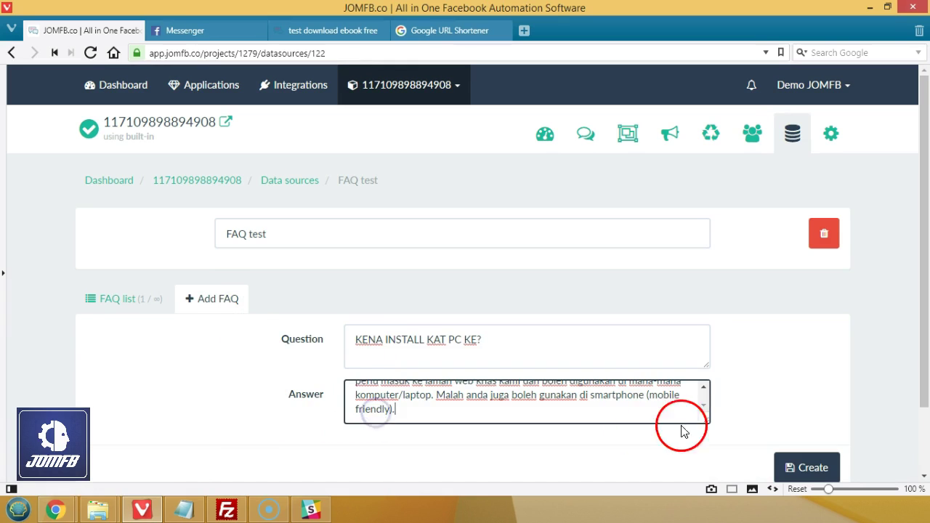
{"action": "left_click", "coordinate": [807, 466]}
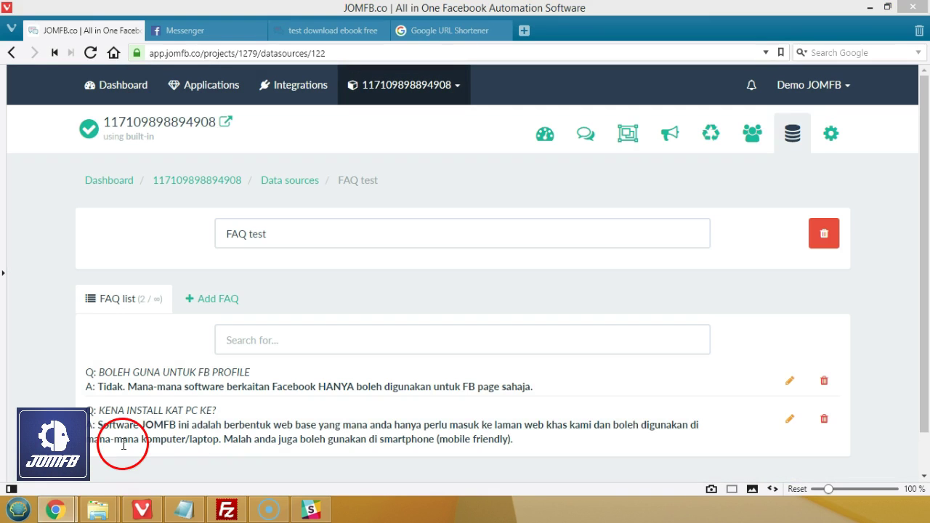
- Add FAQ "BERAPA KEYWORD" answered "Tiada had (unlimited). Jika anda set ‘PM’, ‘nak’, ‘saya’, atau apa saja keyword, maka orang tersebut akan dapat PM dan reply dari anda."
{"action": "left_click", "coordinate": [216, 299]}
{"action": "left_click", "coordinate": [431, 364]}
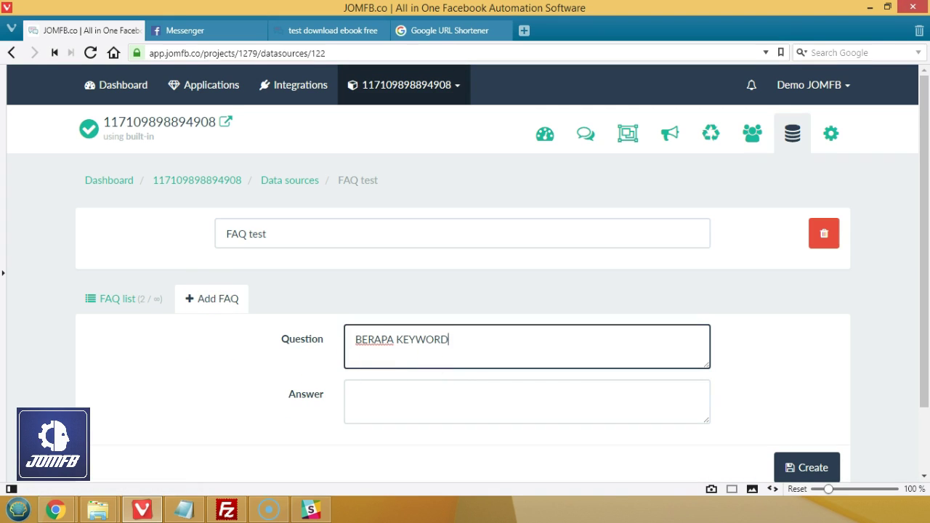
{"action": "left_click", "coordinate": [519, 409]}
{"action": "type", "text": "Tiada had (unlimited). Jika anda set ‘PM’, ‘nak’, ‘saya’, atau apa saja keyword, maka orang tersebut akan dapat PM dan reply dari anda."}
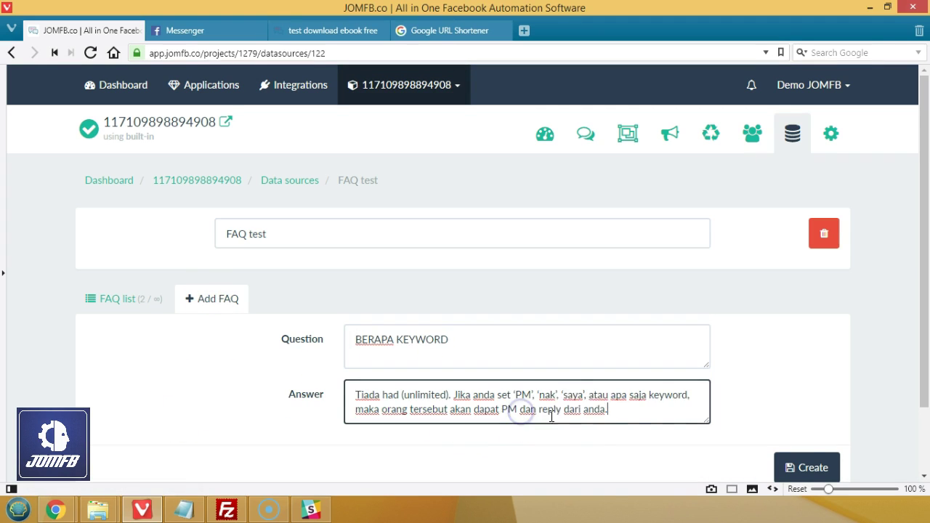
{"action": "left_click", "coordinate": [798, 468]}
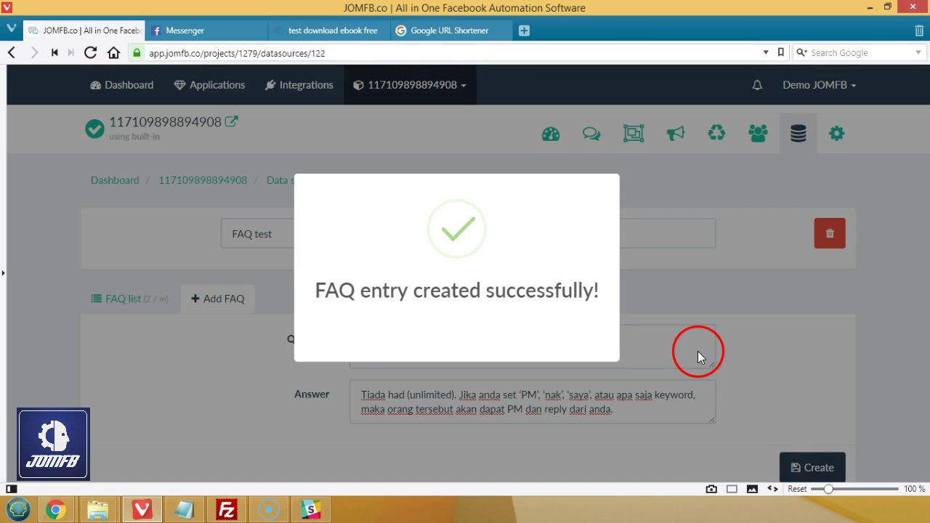
{"action": "scroll", "coordinate": [724, 297], "scroll_direction": "down", "scroll_amount": 1}
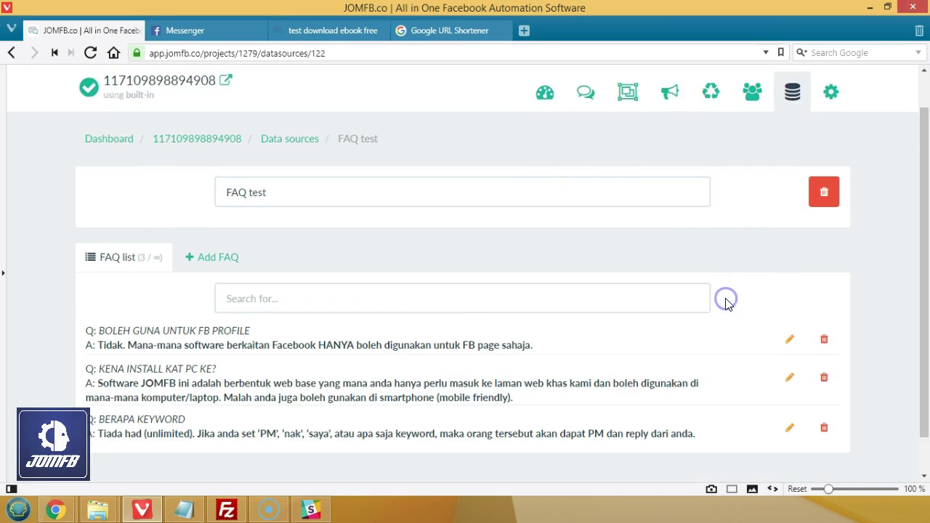
- Create a new response template named "test faq"
{"action": "left_click", "coordinate": [628, 119]}
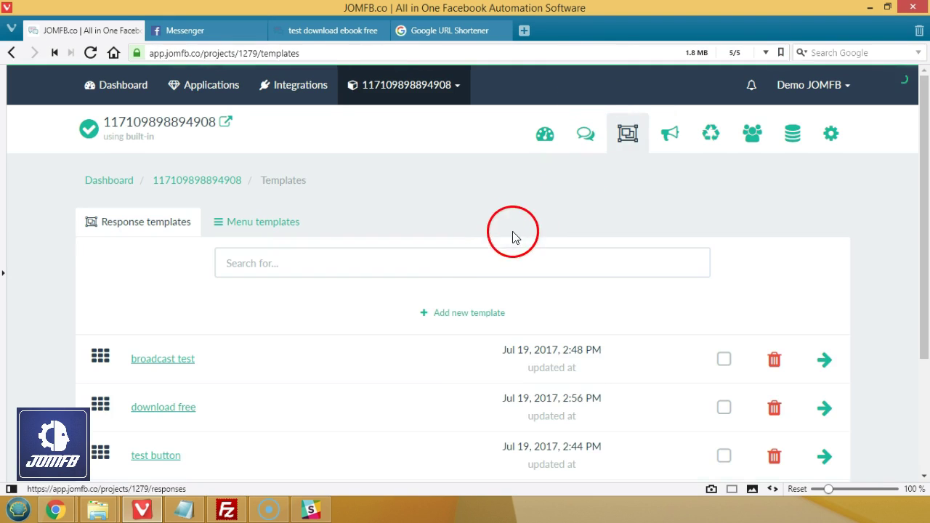
{"action": "left_click", "coordinate": [453, 323]}
{"action": "left_click", "coordinate": [473, 156]}
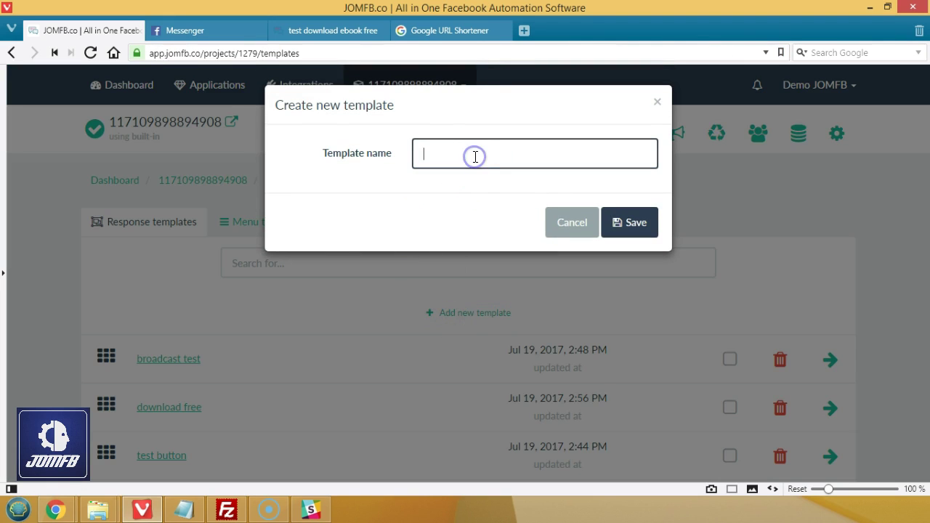
{"action": "type", "text": "test fag"}
{"action": "left_click", "coordinate": [619, 224]}
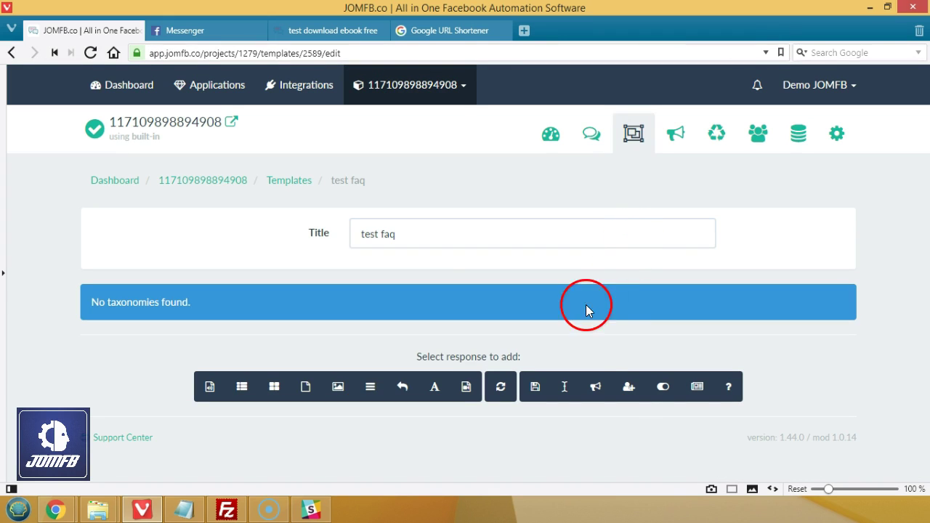
- Add a Match FAQ response to the "test faq" template using the "FAQ test" data source
{"action": "left_click", "coordinate": [729, 388]}
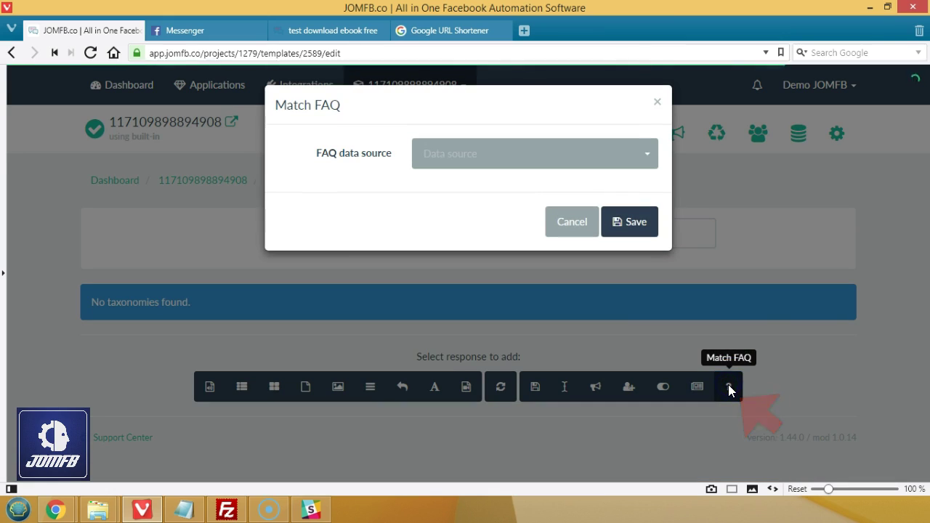
{"action": "left_click", "coordinate": [555, 160]}
{"action": "left_click", "coordinate": [474, 182]}
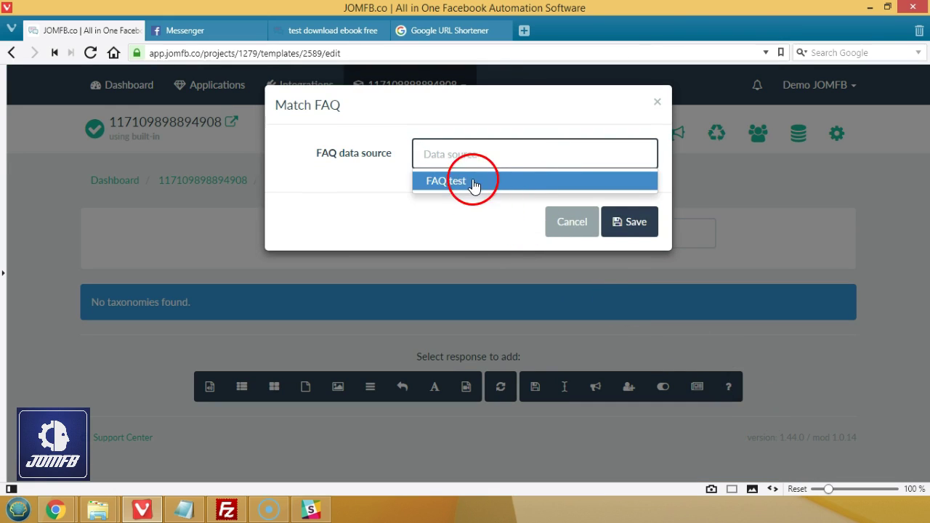
{"action": "left_click", "coordinate": [606, 226]}
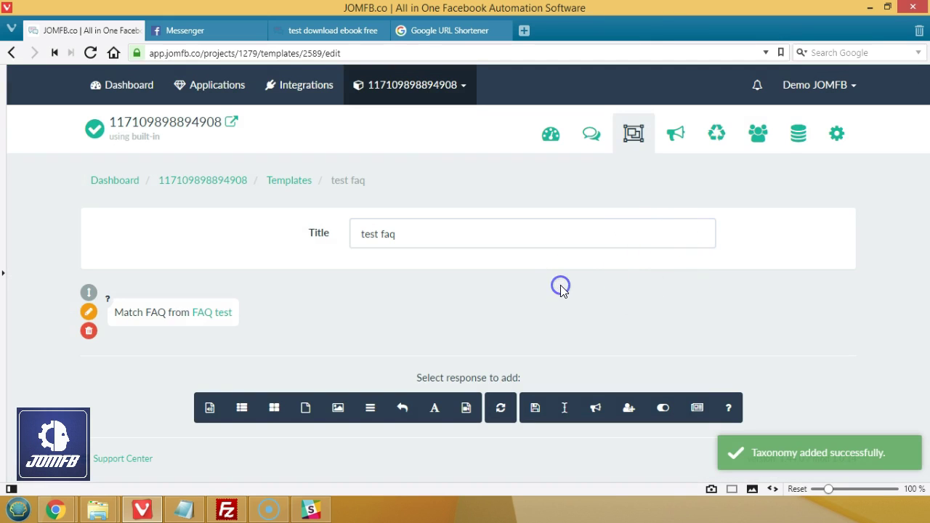
{"action": "left_click", "coordinate": [243, 314]}
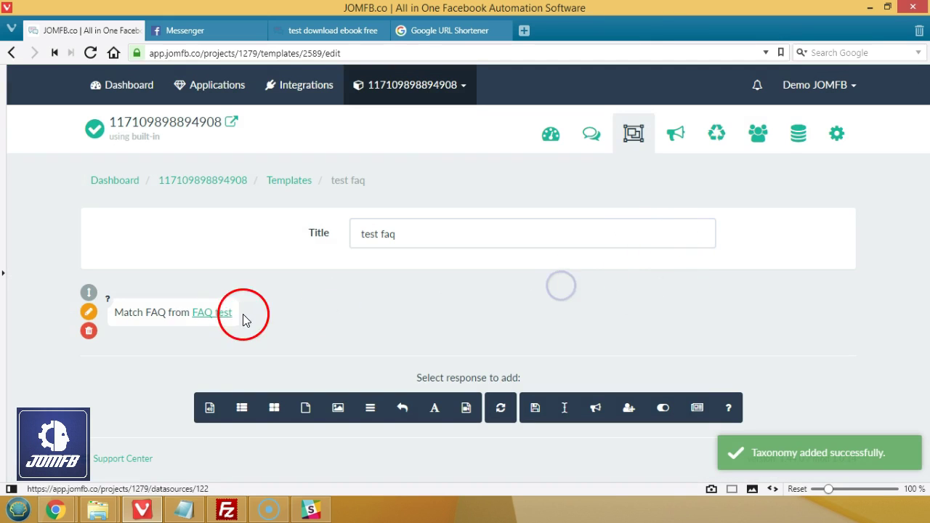
- Create a new active messaging response named "reply faq"
{"action": "left_click", "coordinate": [595, 138]}
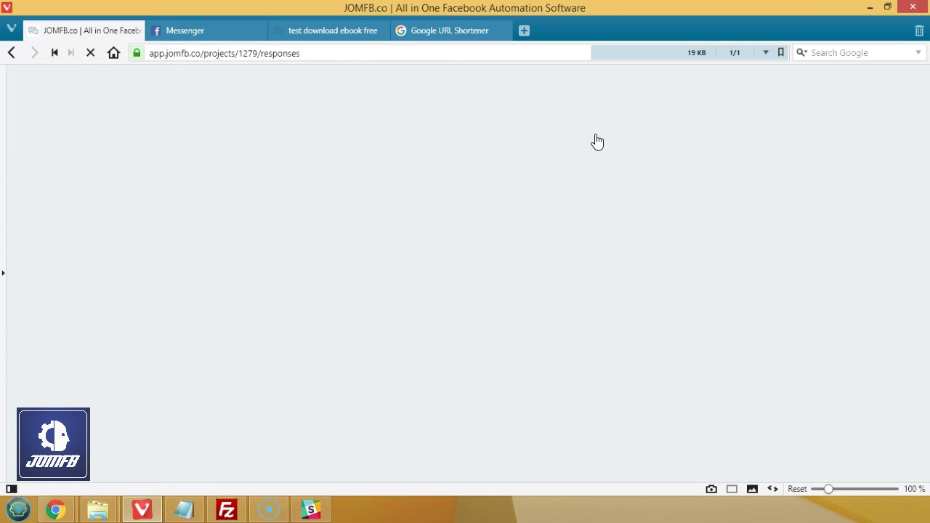
{"action": "left_click", "coordinate": [513, 226]}
{"action": "left_click", "coordinate": [476, 313]}
{"action": "left_click", "coordinate": [500, 155]}
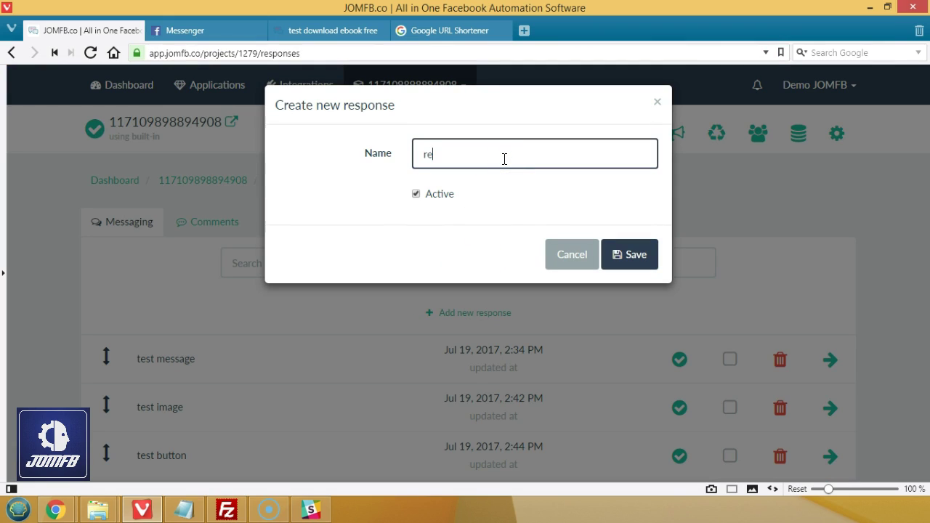
{"action": "type", "text": "reply faq"}
{"action": "left_click", "coordinate": [622, 254]}
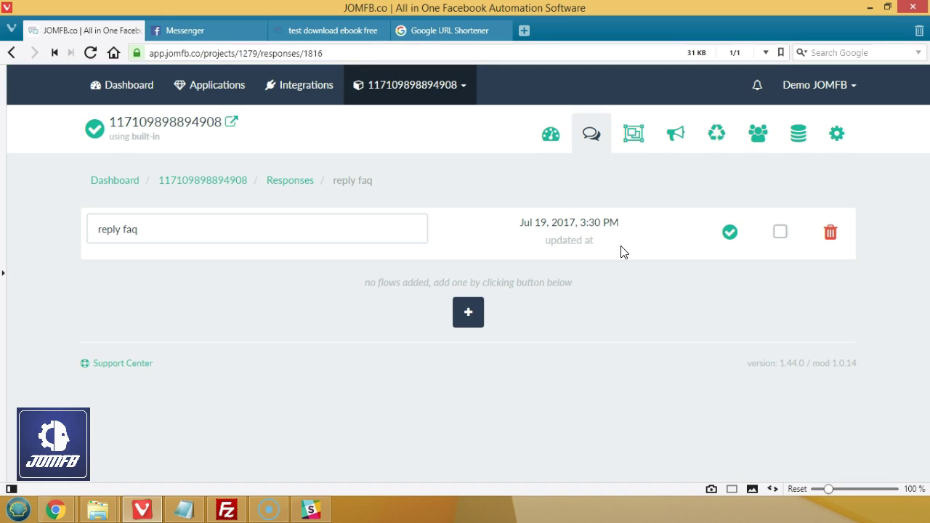
- Add a flow to the "reply faq" response and set its user message matching to All
{"action": "left_click", "coordinate": [467, 313]}
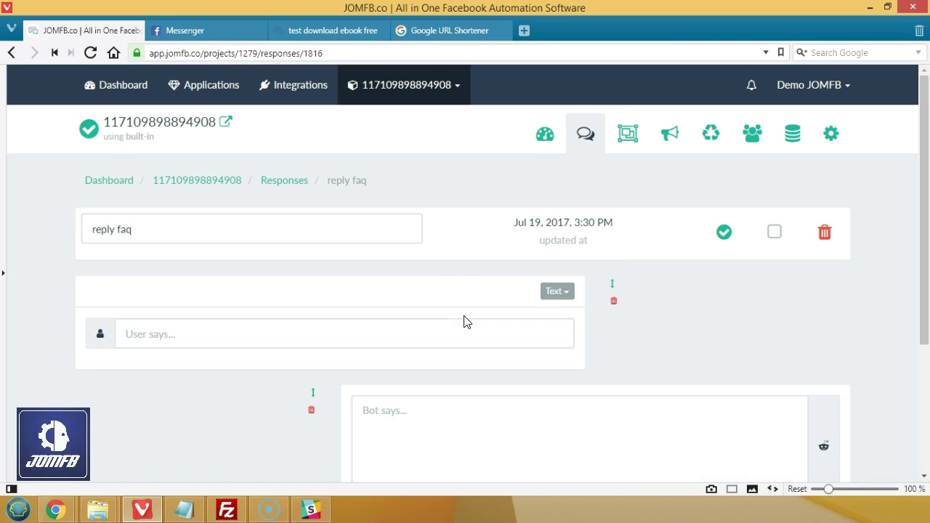
{"action": "scroll", "coordinate": [509, 318], "scroll_direction": "down", "scroll_amount": 1}
{"action": "left_click", "coordinate": [557, 224]}
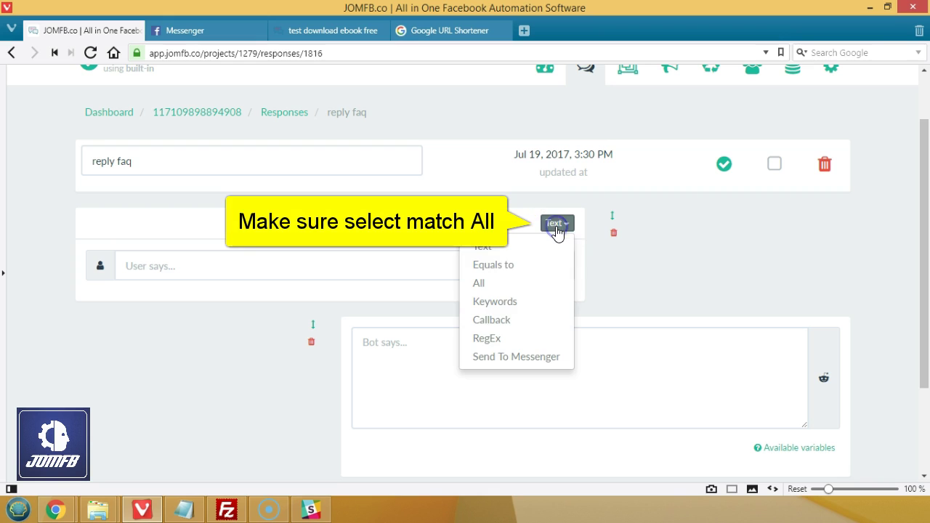
{"action": "left_click", "coordinate": [480, 283]}
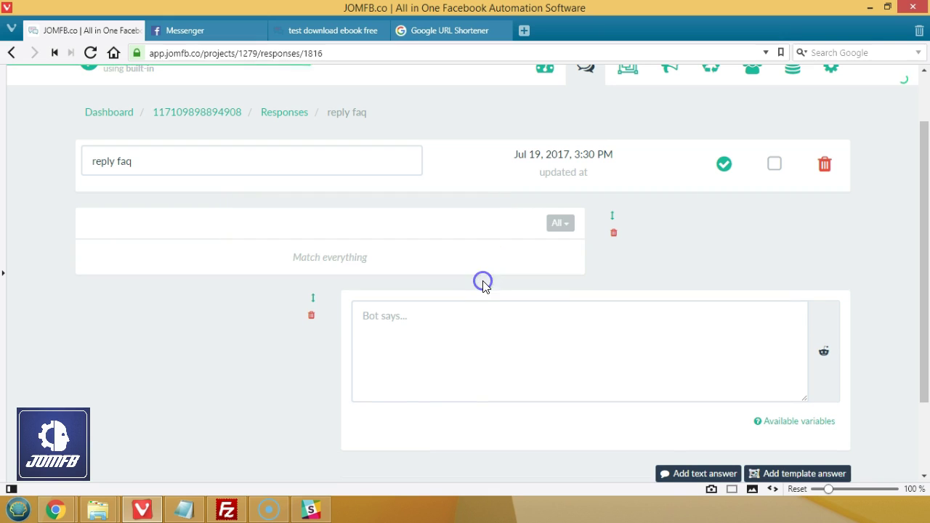
- Add a template answer using "test faq" to the flow and delete the empty text answer
{"action": "scroll", "coordinate": [546, 332], "scroll_direction": "down", "scroll_amount": 1}
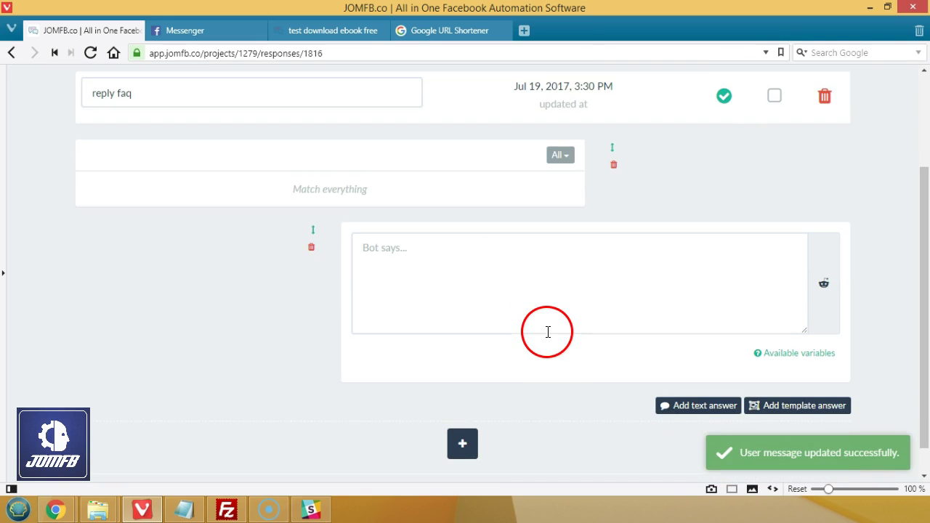
{"action": "left_click", "coordinate": [800, 406]}
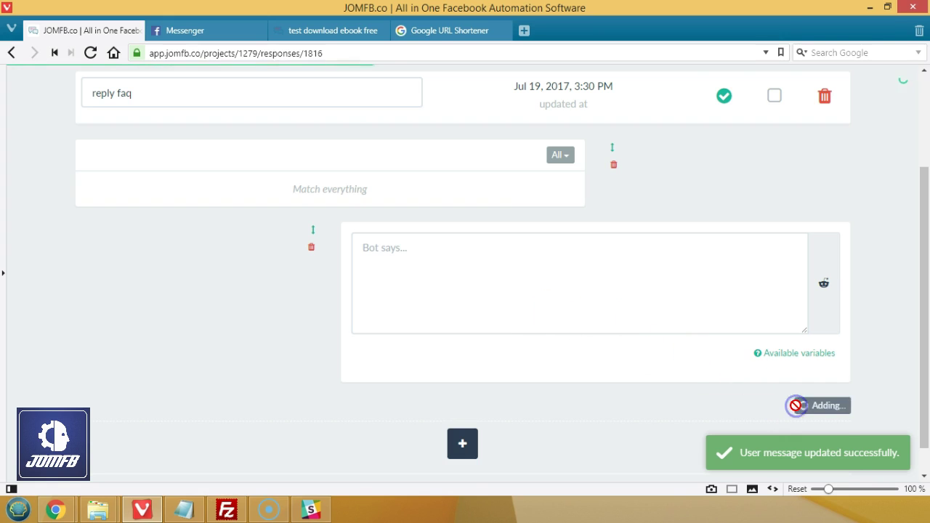
{"action": "scroll", "coordinate": [639, 341], "scroll_direction": "down", "scroll_amount": 2}
{"action": "left_click", "coordinate": [596, 312]}
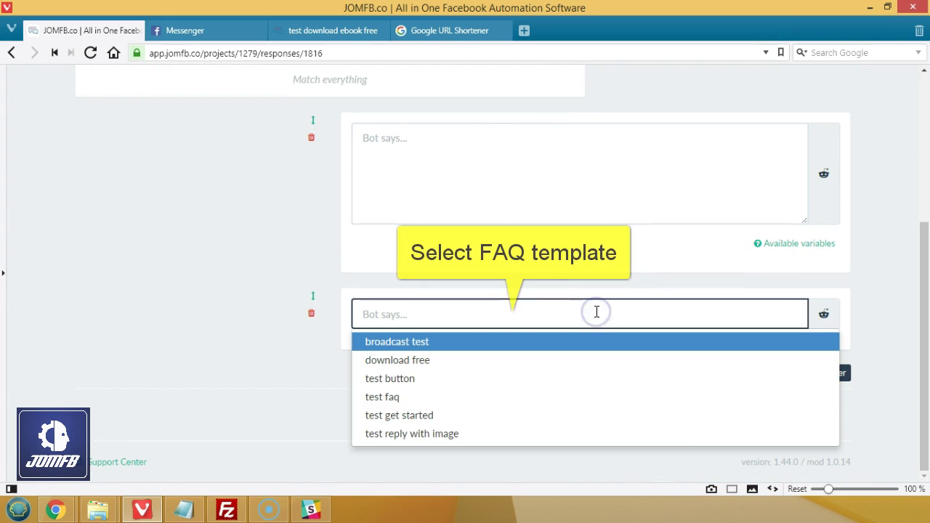
{"action": "left_click", "coordinate": [394, 403]}
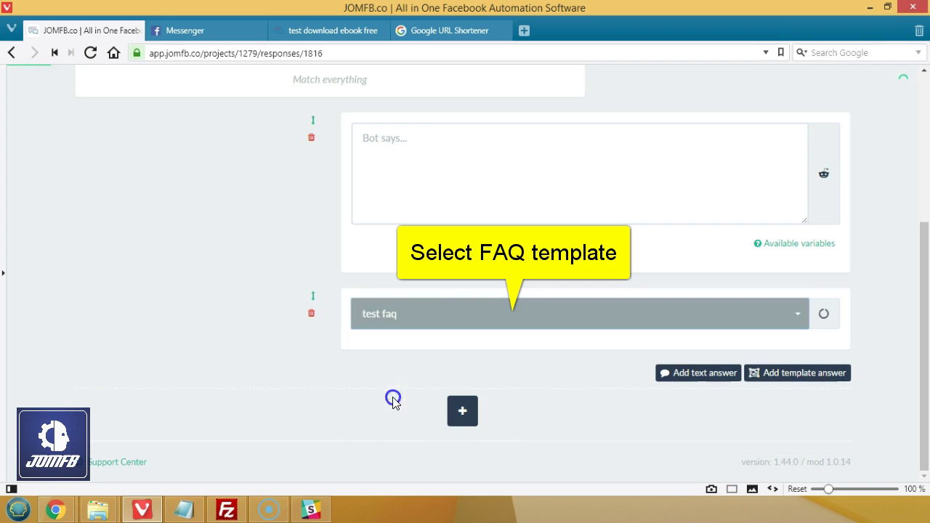
{"action": "left_click", "coordinate": [312, 140]}
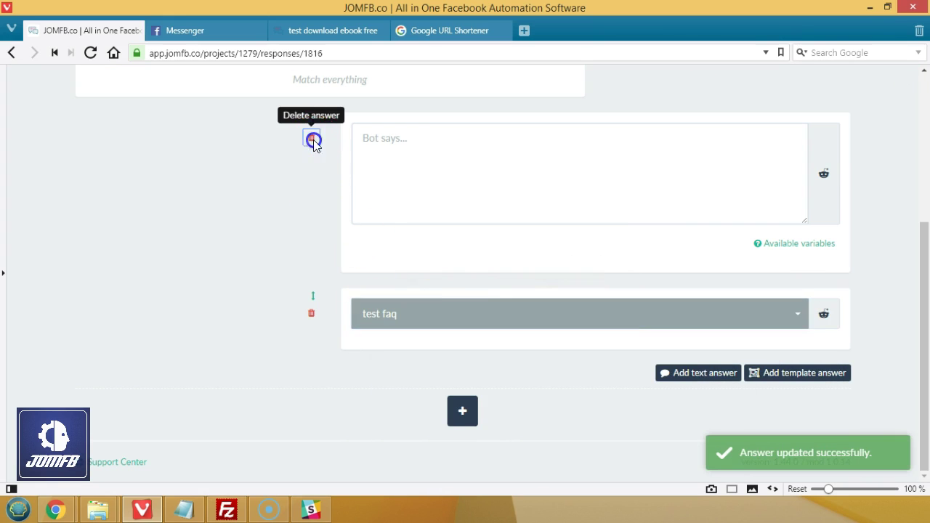
{"action": "left_click", "coordinate": [460, 333]}
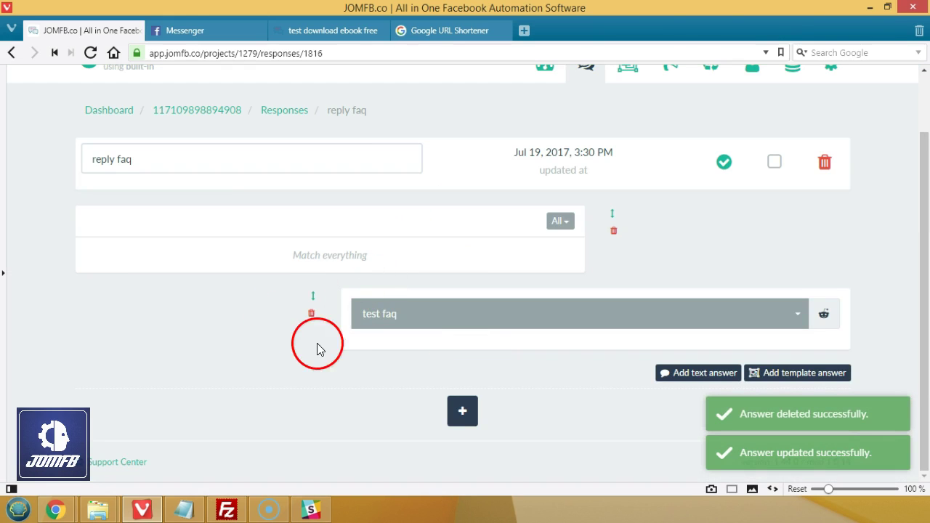
- Switch to Messenger, get started with Testing My Page and send the question "BOLEH GUNA UNTUK FB PROFILE"
{"action": "left_click", "coordinate": [210, 31]}
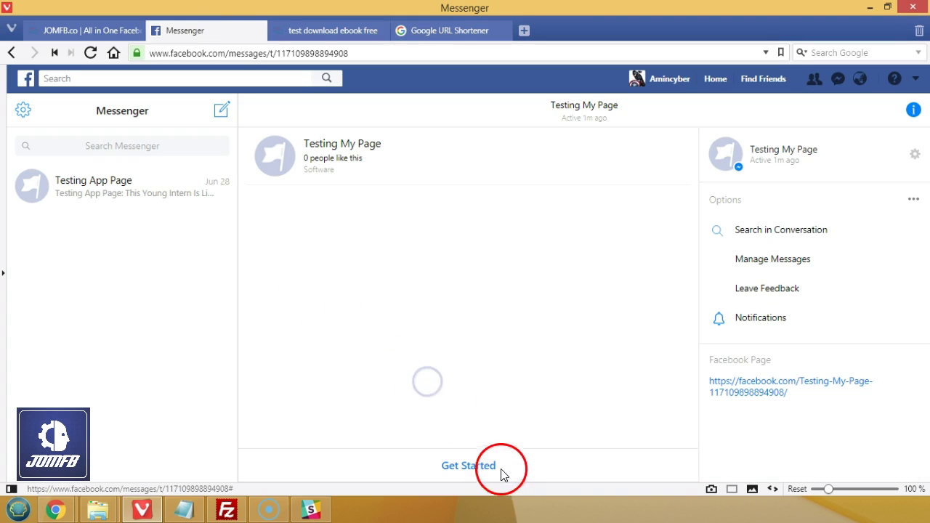
{"action": "left_click", "coordinate": [476, 466]}
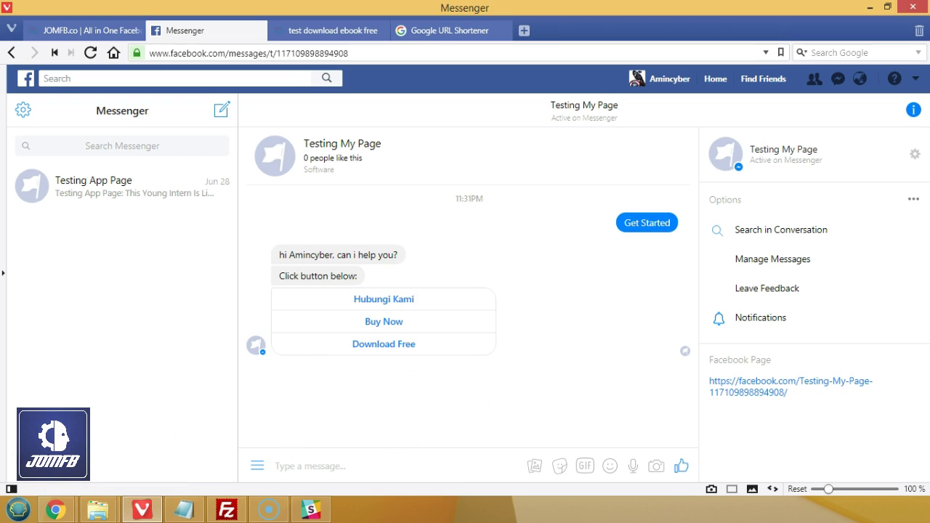
{"action": "left_click", "coordinate": [55, 509]}
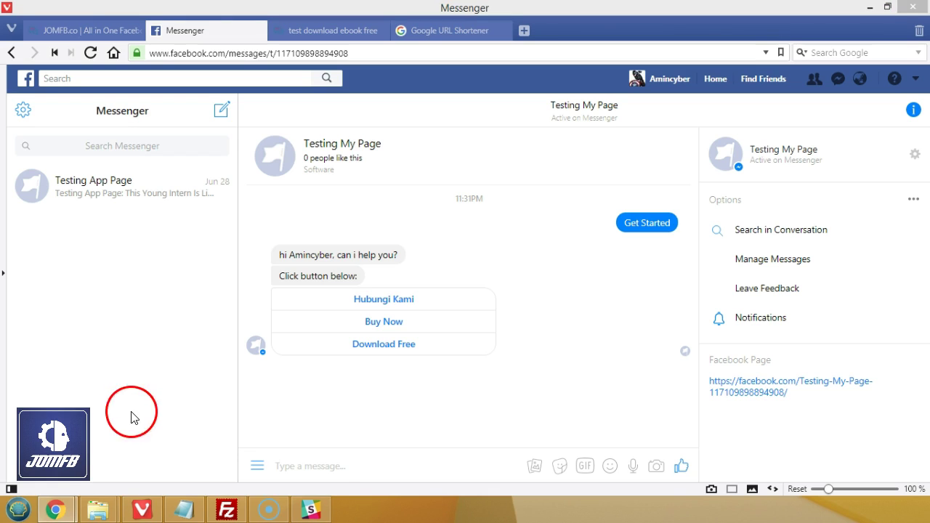
{"action": "left_click", "coordinate": [331, 465]}
{"action": "type", "text": "BOLEH GUNA UNTUK FB PROFILE"}
{"action": "key", "text": "Return"}
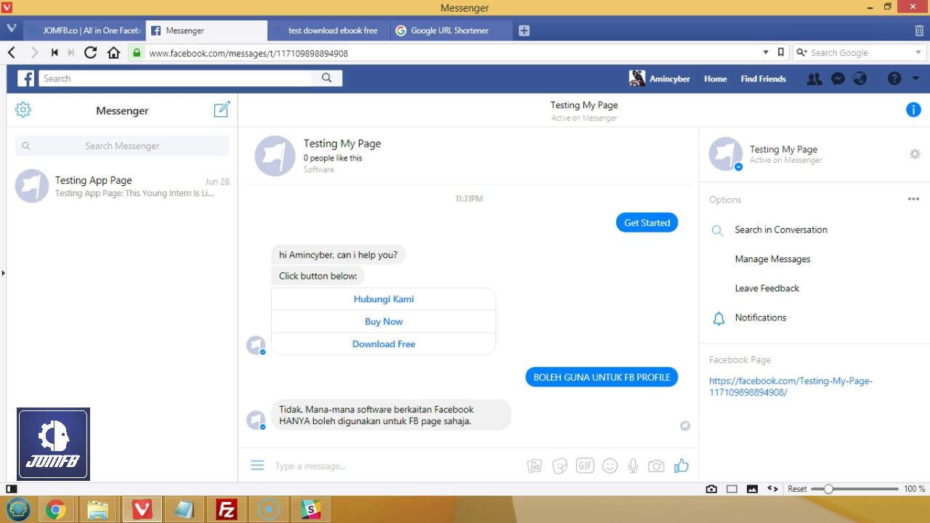
- Send the question "KENA INSTALL KAT PC KE?" to Testing My Page to test the FAQ reply
{"action": "left_click", "coordinate": [55, 510]}
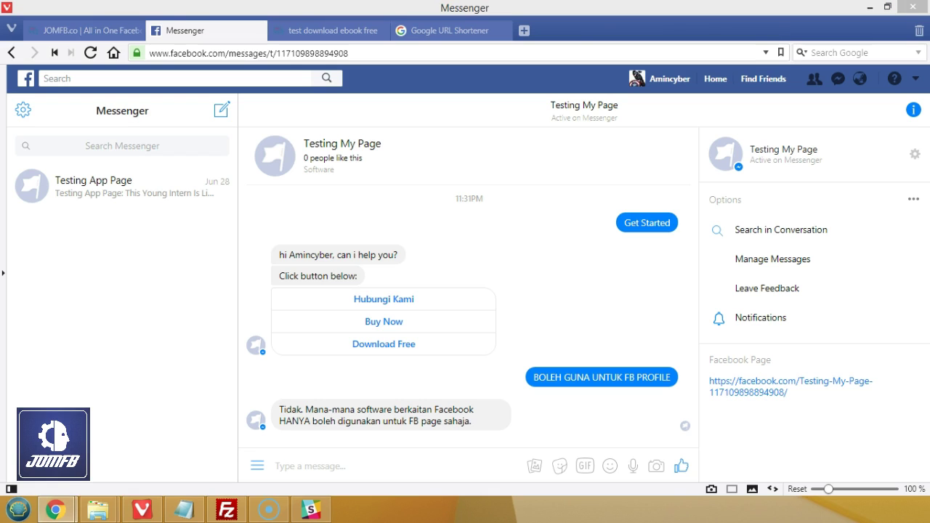
{"action": "left_click", "coordinate": [361, 463]}
{"action": "type", "text": "KENA INSTALL KAT PC KE?"}
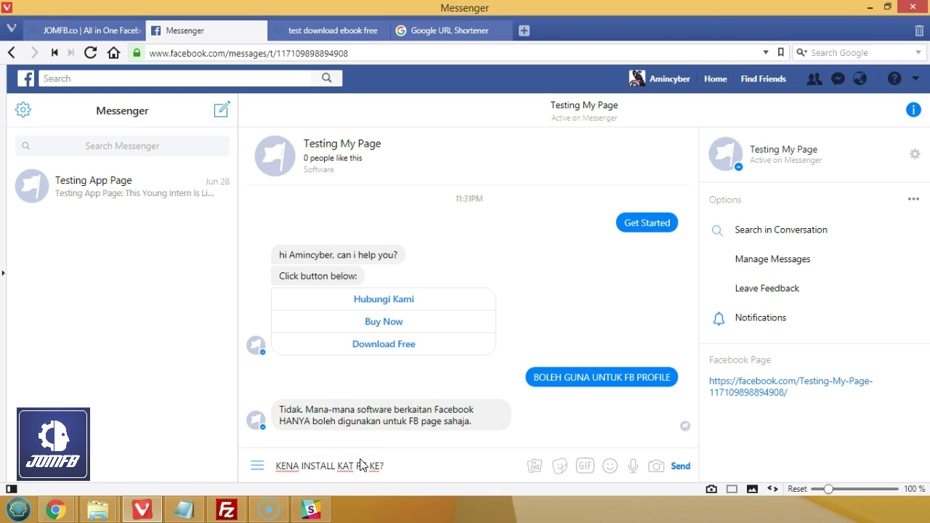
{"action": "key", "text": "Return"}
{"action": "left_click", "coordinate": [316, 448]}
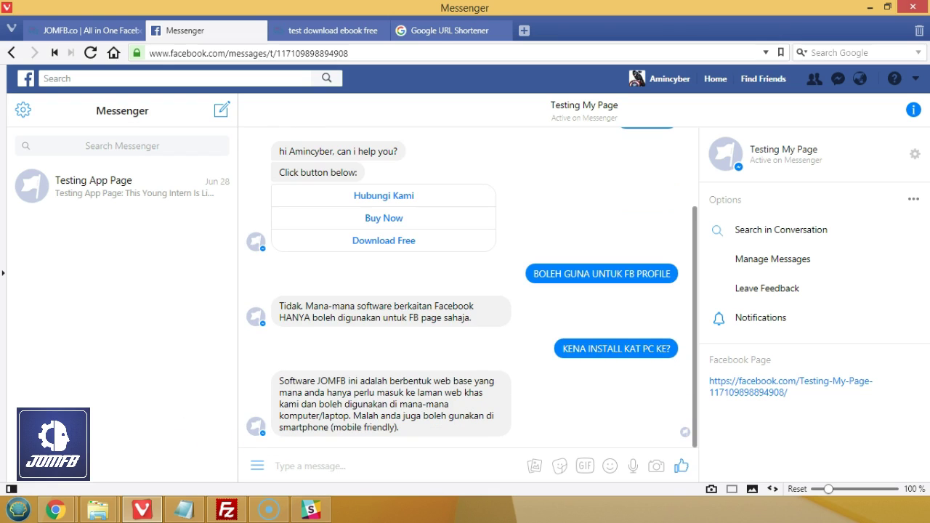
- Send the question "BERAPA KEYWORD" to the page in the same conversation
{"action": "left_click", "coordinate": [55, 510]}
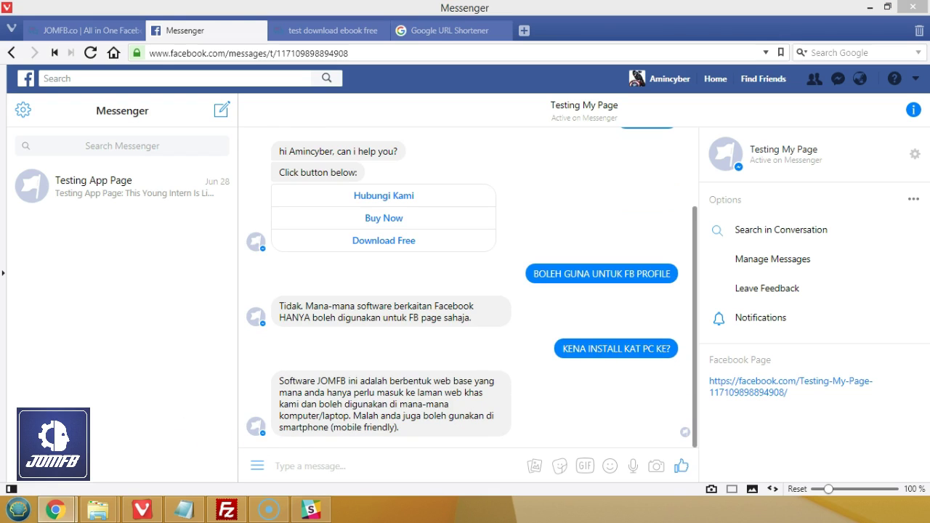
{"action": "left_click", "coordinate": [340, 464]}
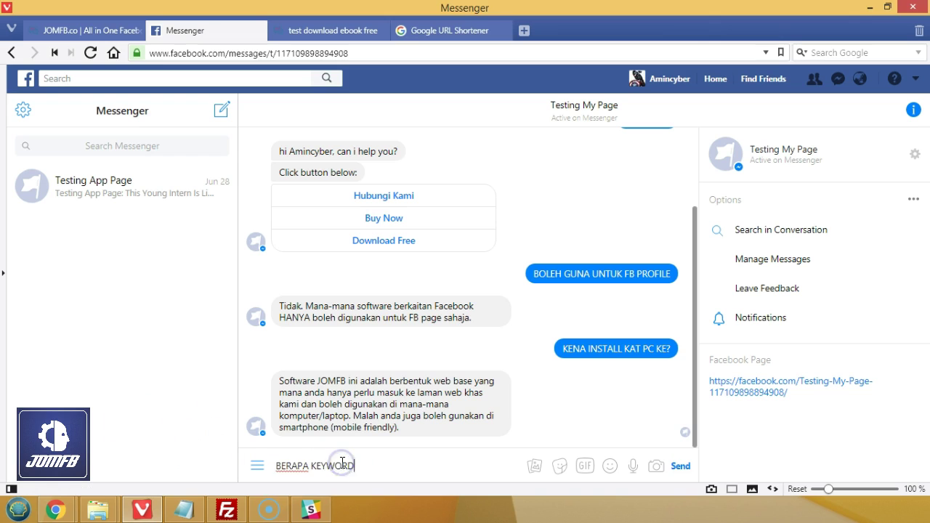
{"action": "key", "text": "Return"}
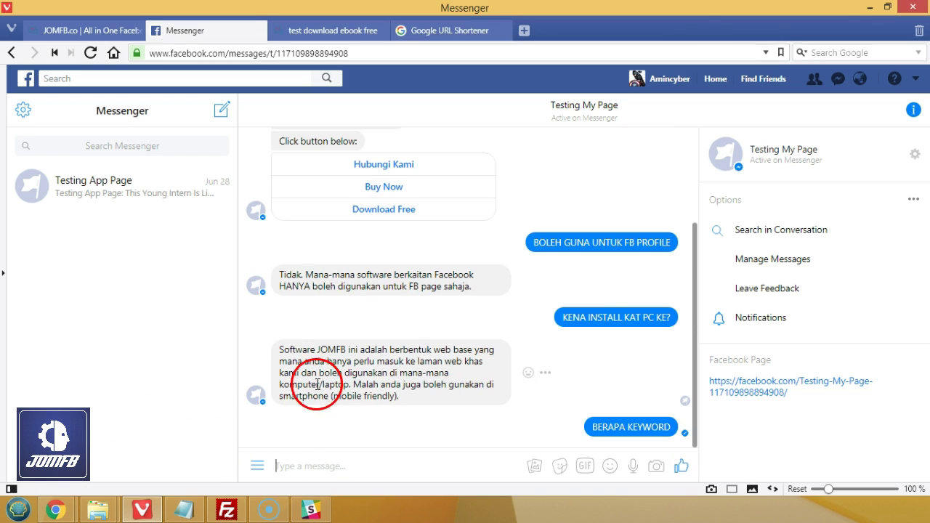